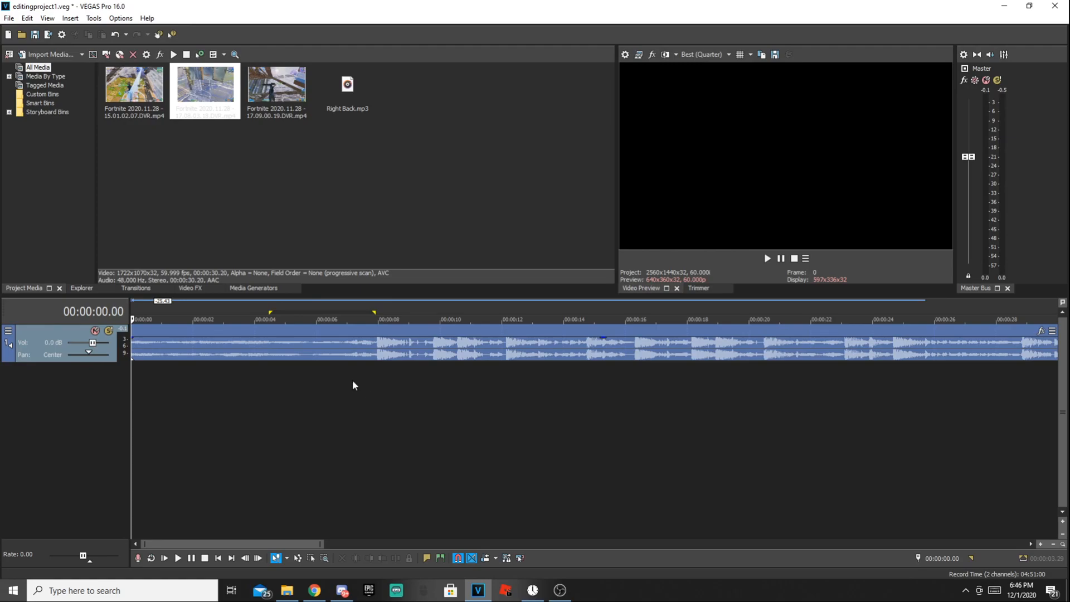
scroll(227, 459, down, 3)
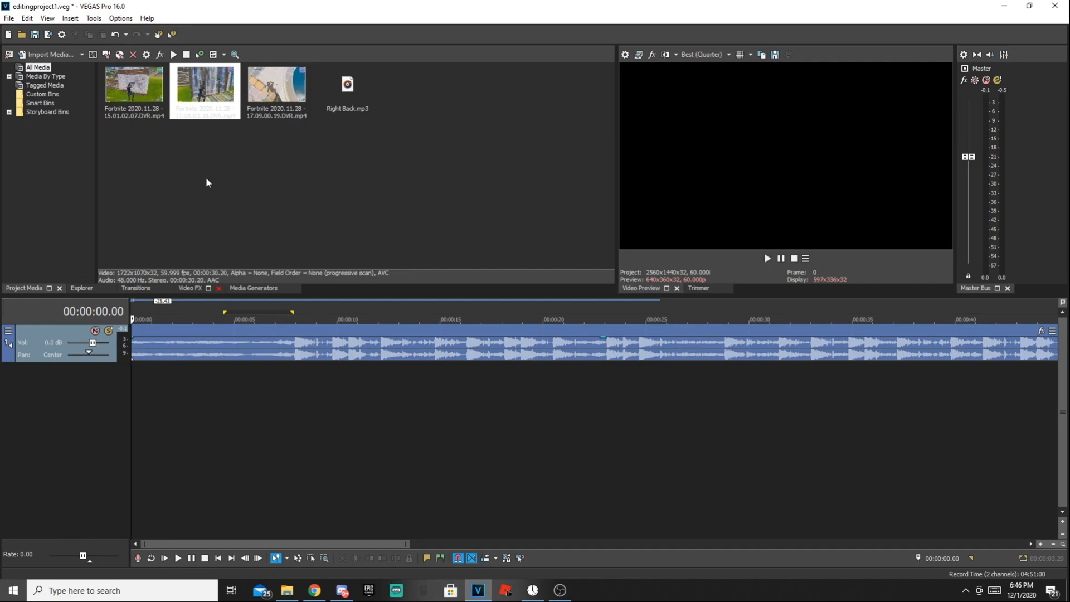
click(286, 590)
scroll(615, 351, down, 2)
scroll(614, 351, up, 5)
click(481, 588)
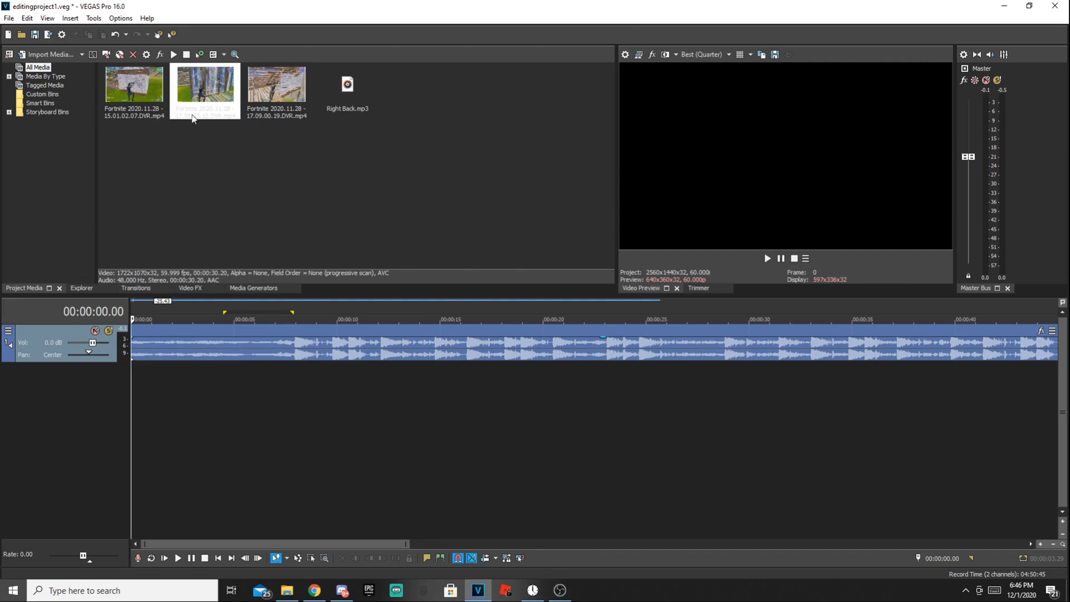
Review the project's video, audio, ruler, summary and audio CD properties, including the 2560x1440, 60 fps template
click(625, 54)
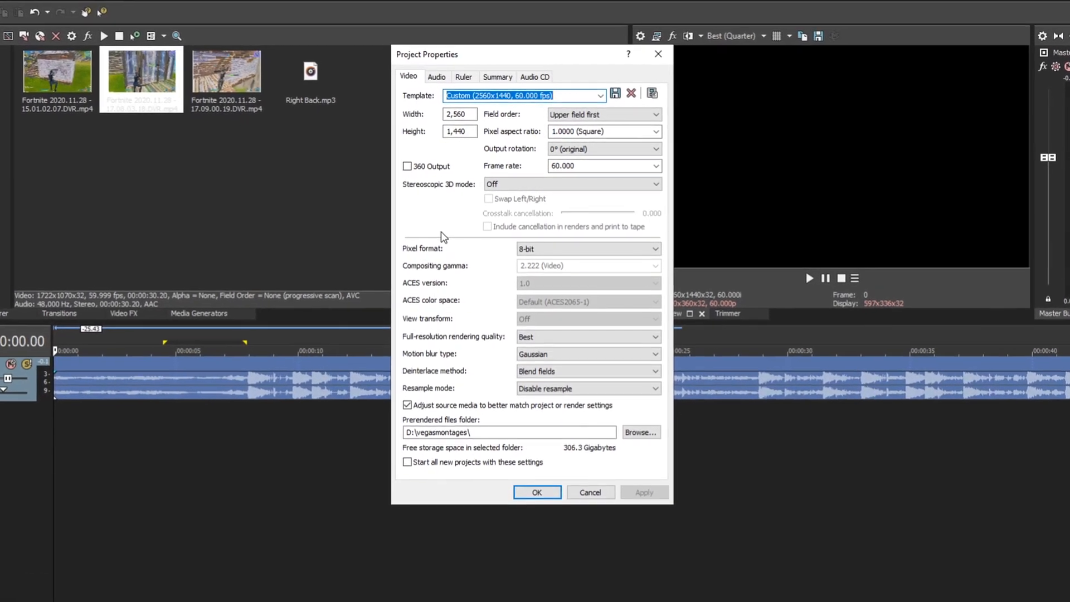
click(567, 105)
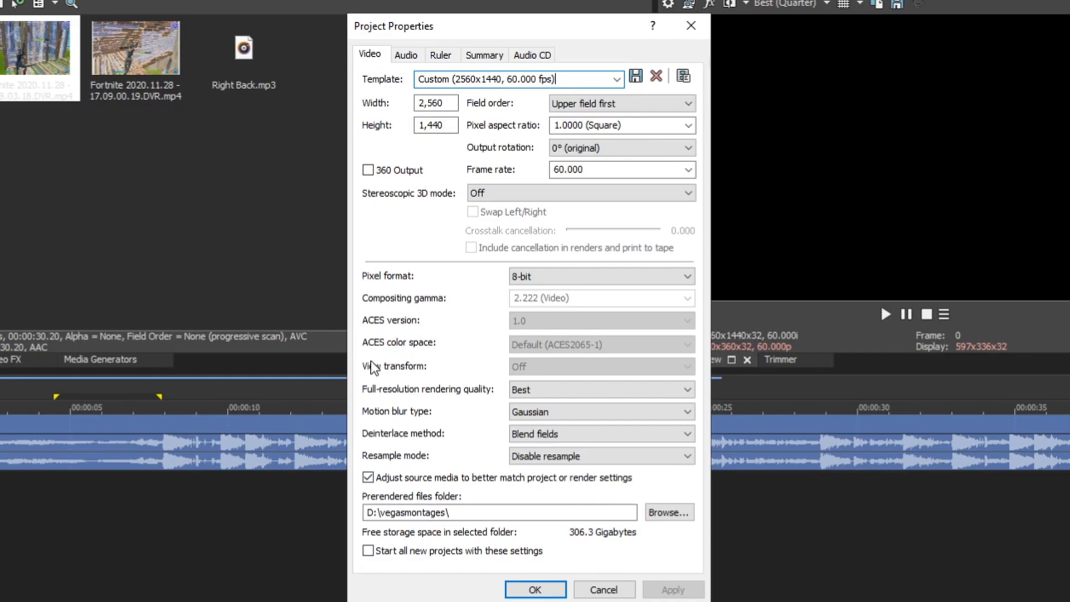
click(406, 56)
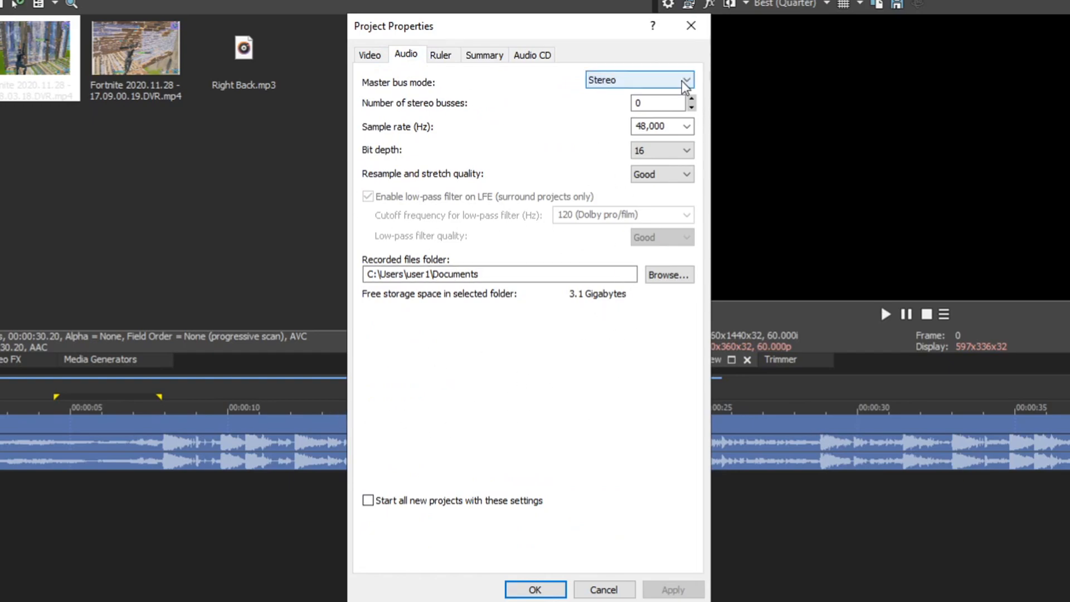
click(435, 61)
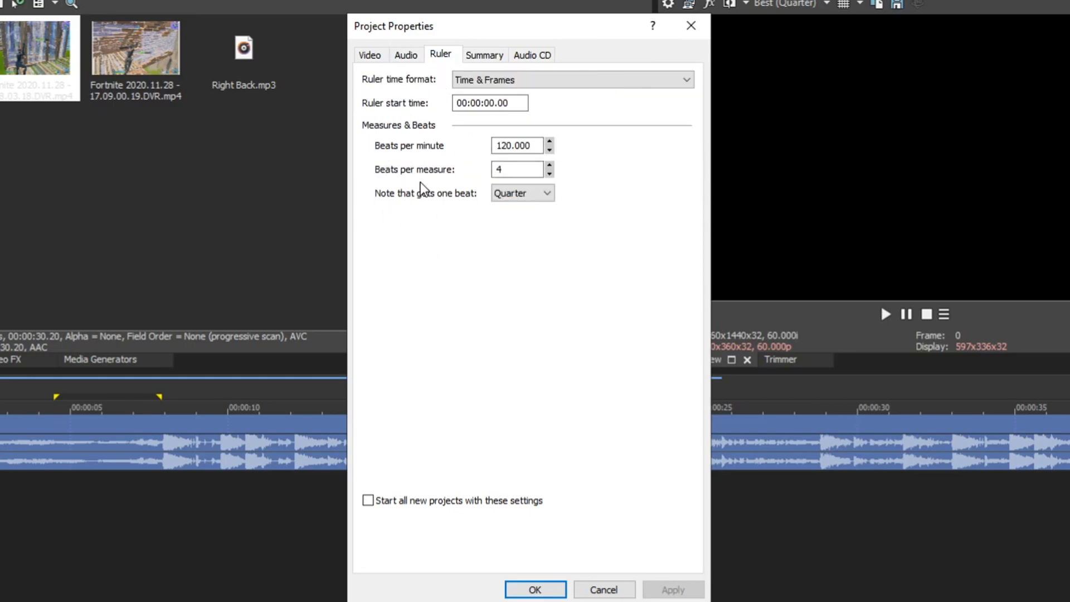
click(491, 55)
click(532, 58)
click(452, 58)
click(484, 54)
click(532, 55)
click(440, 55)
click(484, 54)
click(529, 59)
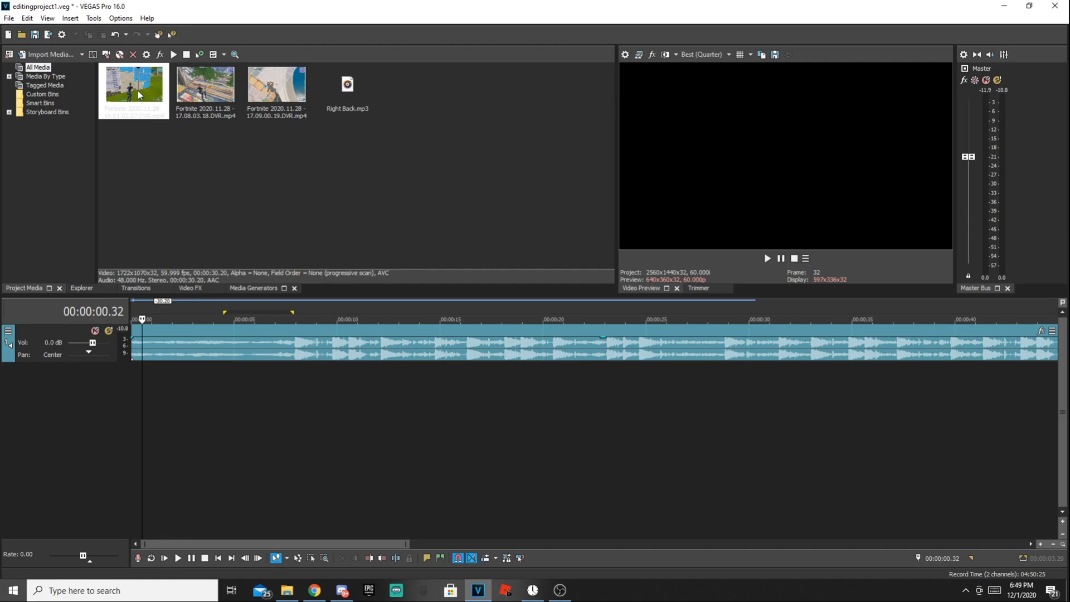
Add the clip Fortnite 2020.11.28 - 15.01.02.07.DVR.mp4 at the start of the timeline, keeping the project's own video settings
drag(117, 109, 135, 334)
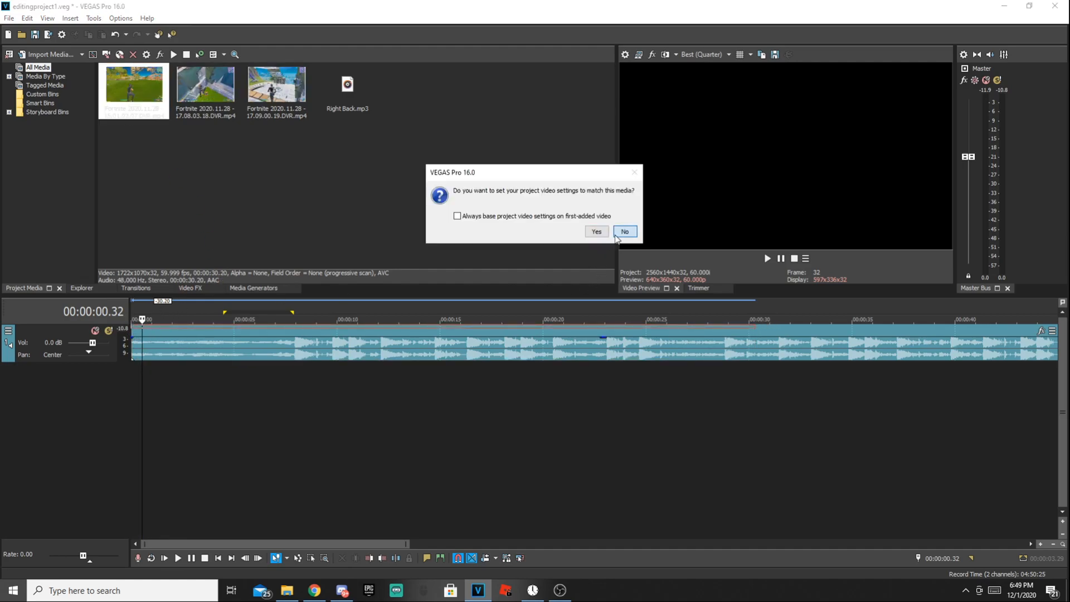
click(625, 232)
click(292, 385)
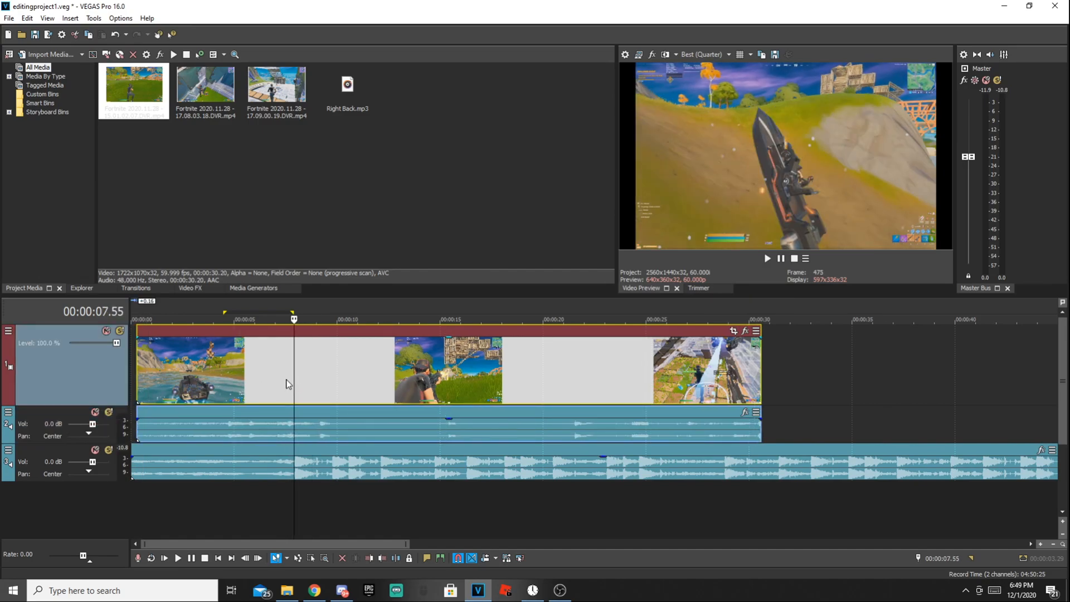
scroll(413, 465, up, 3)
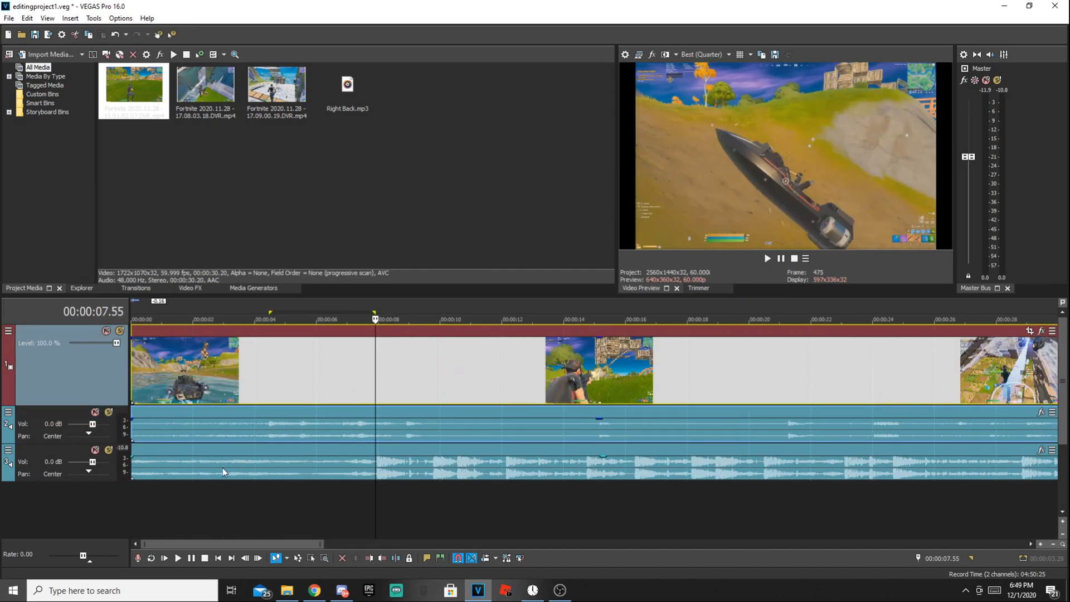
Examine the music waveform's quiet intro and its first beat drop
click(169, 454)
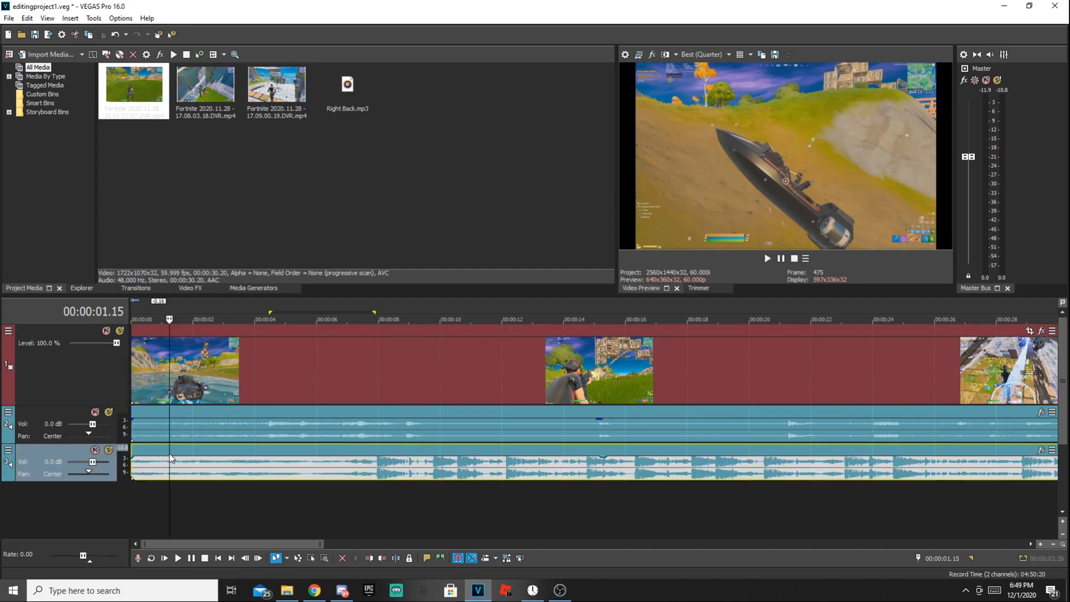
scroll(525, 451, up, 4)
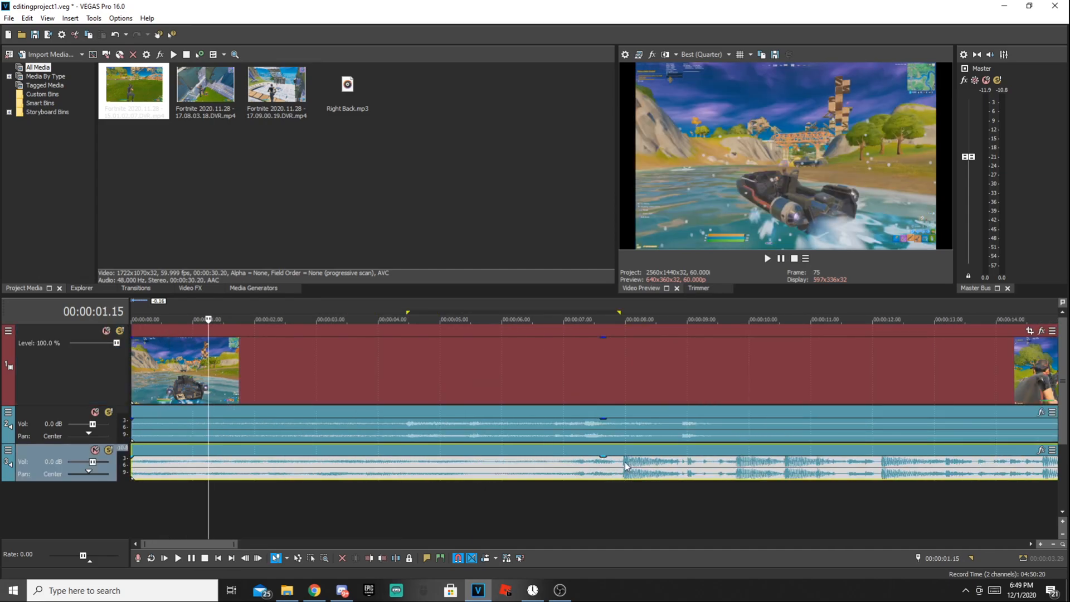
drag(206, 505, 472, 502)
drag(473, 493, 456, 490)
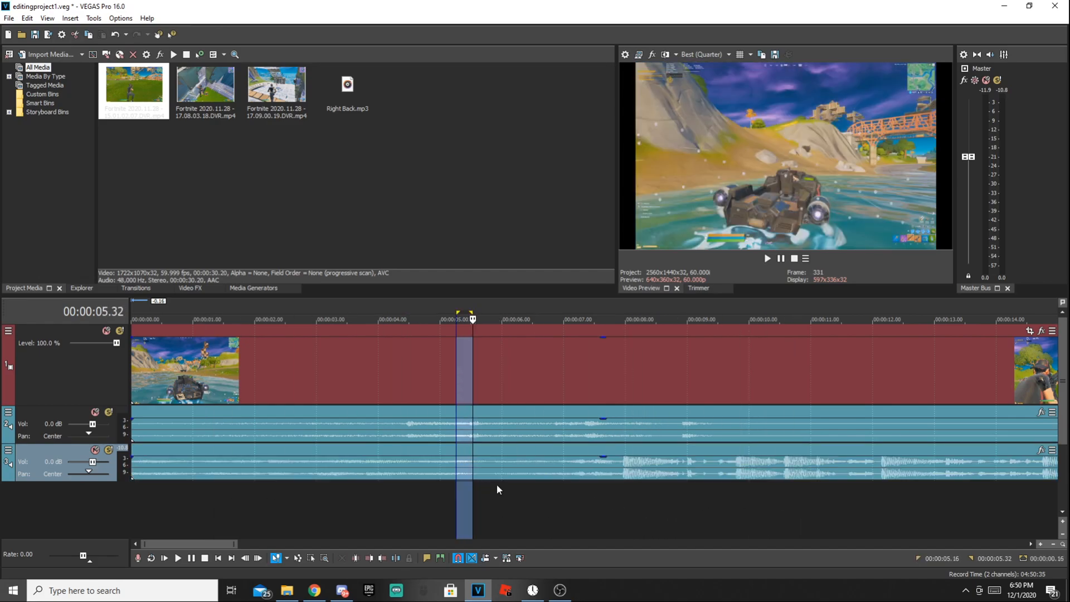
scroll(493, 490, down, 4)
click(347, 506)
key(v)
key(c)
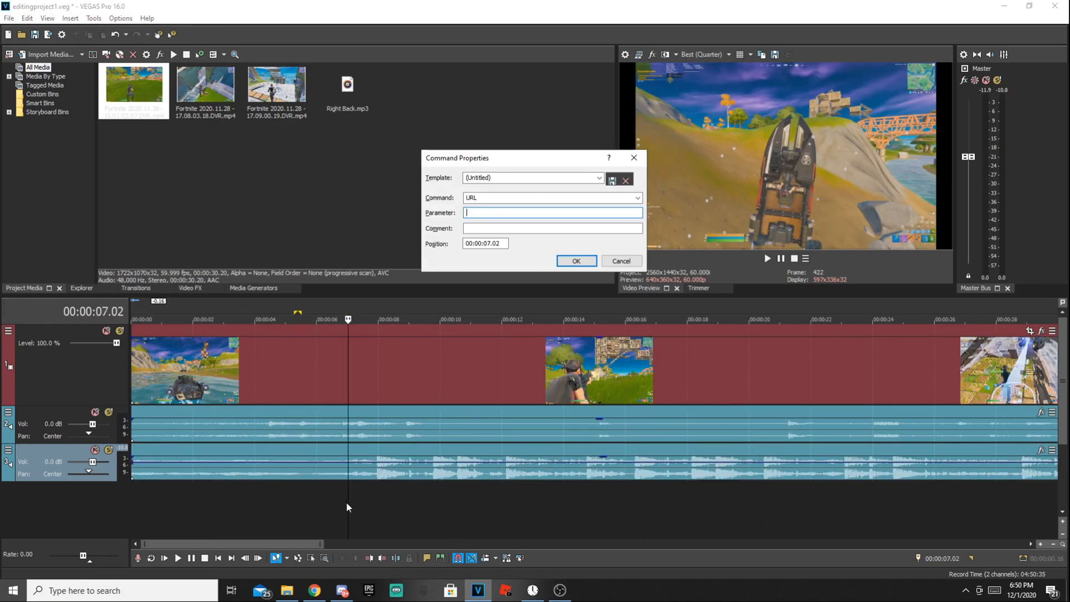
click(621, 260)
Play the music up to its first beat drop and place a marker on that beat at 00:00:07.58
key(space)
scroll(442, 483, up, 3)
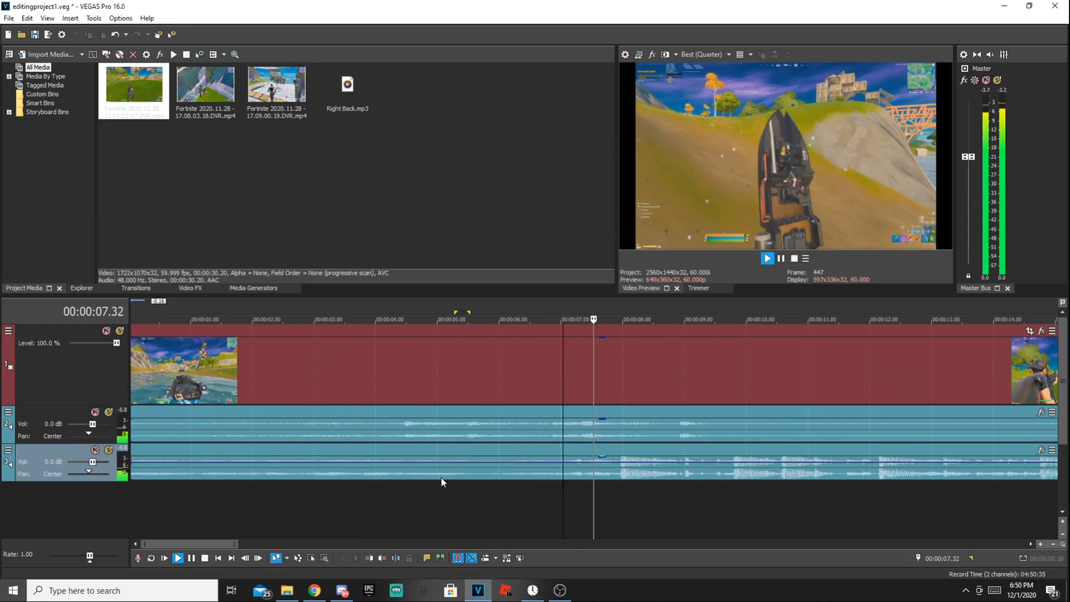
click(620, 450)
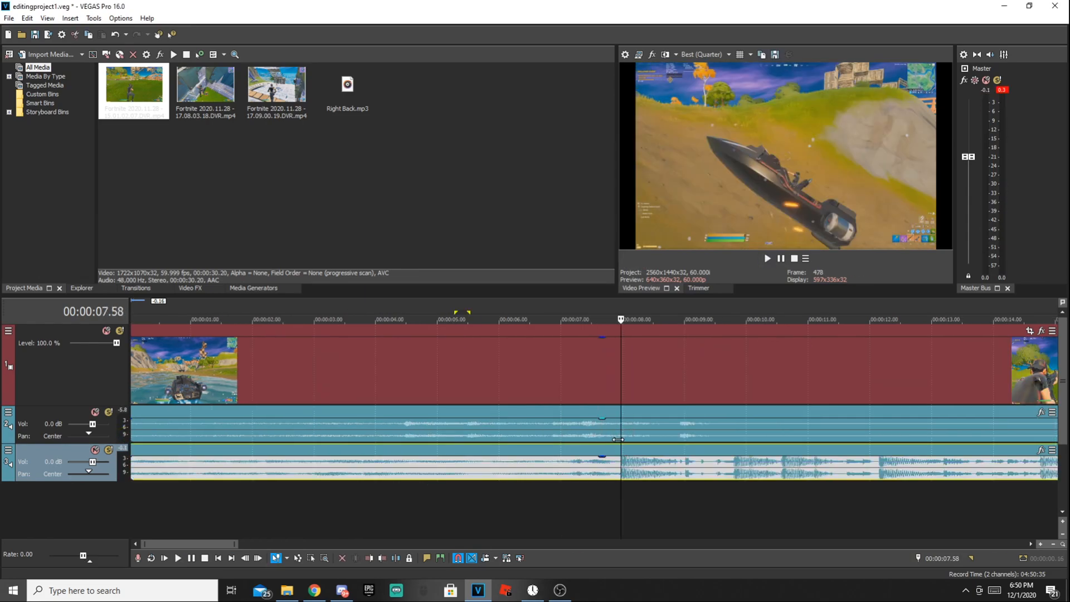
click(594, 450)
click(526, 446)
key(space)
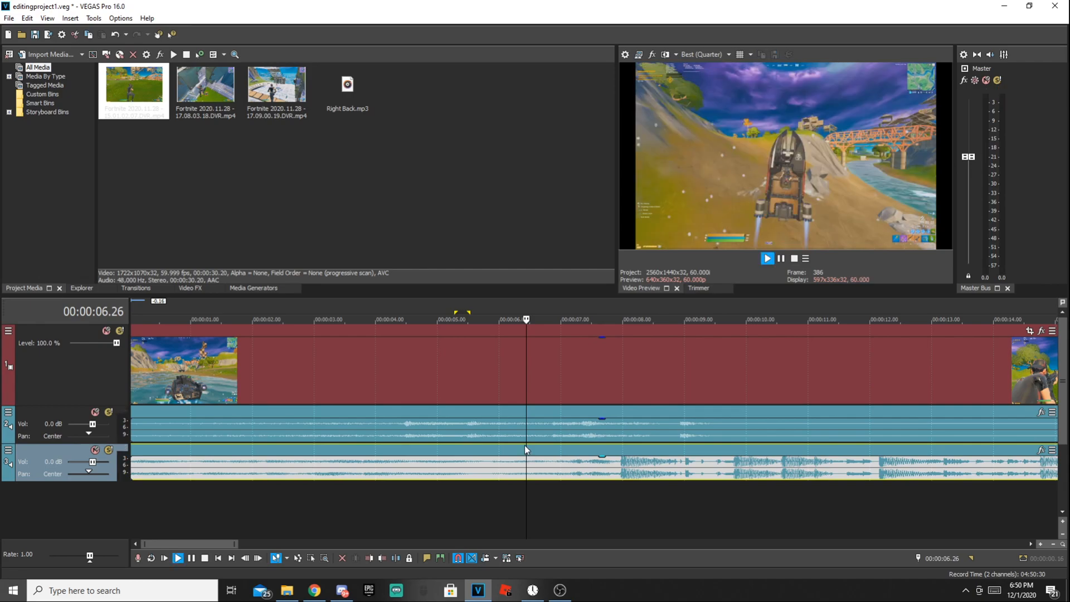
click(623, 450)
key(space)
scroll(622, 437, down, 3)
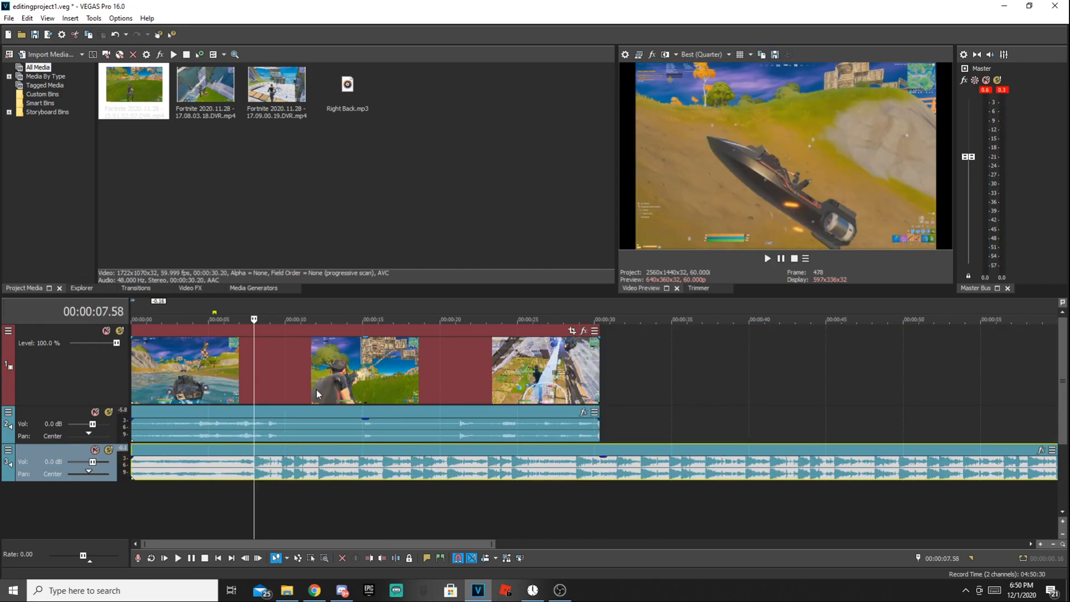
scroll(318, 393, up, 4)
click(458, 377)
scroll(458, 377, down, 3)
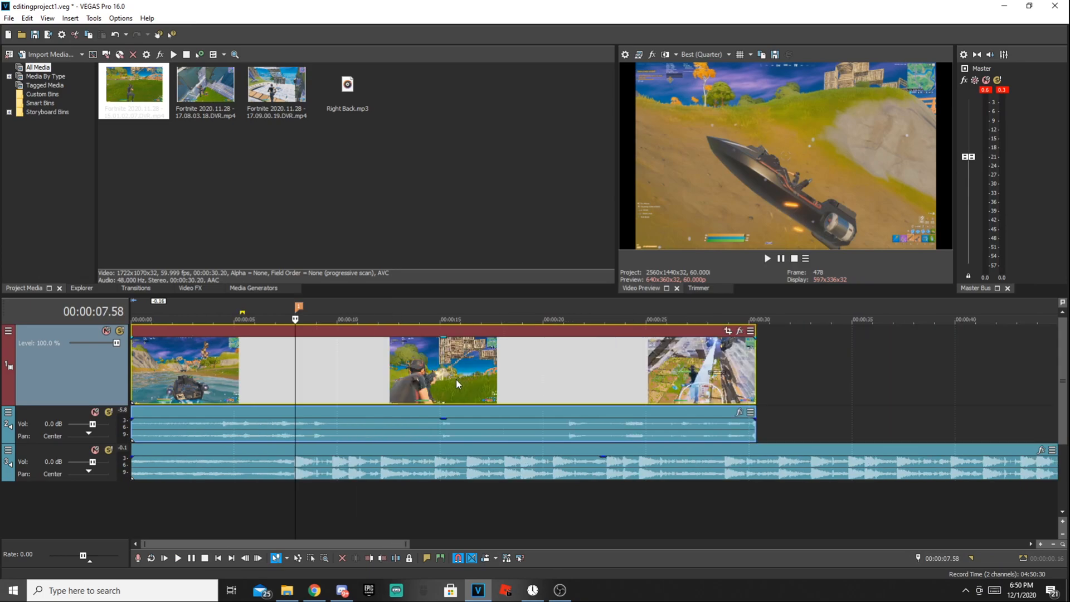
Trim about 13 seconds off the start of the gameplay clip, video and audio together
drag(139, 374, 437, 375)
scroll(583, 418, up, 5)
click(553, 407)
scroll(562, 400, down, 5)
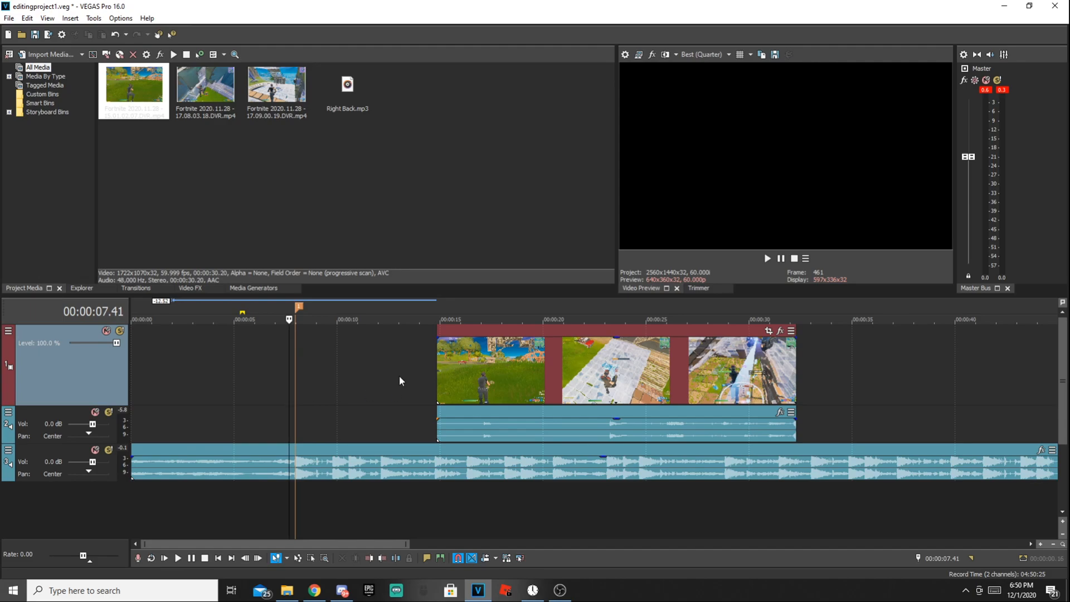
Scrub through the trimmed clip and step frame by frame to the gunshot near its end, at about 00:00:31.01
click(480, 385)
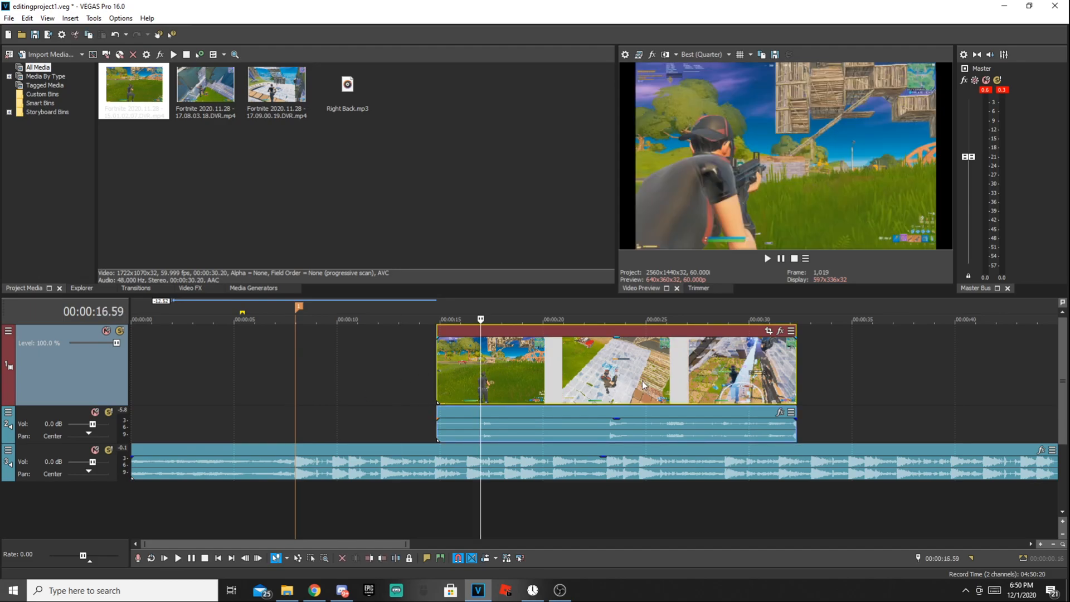
click(612, 379)
click(745, 384)
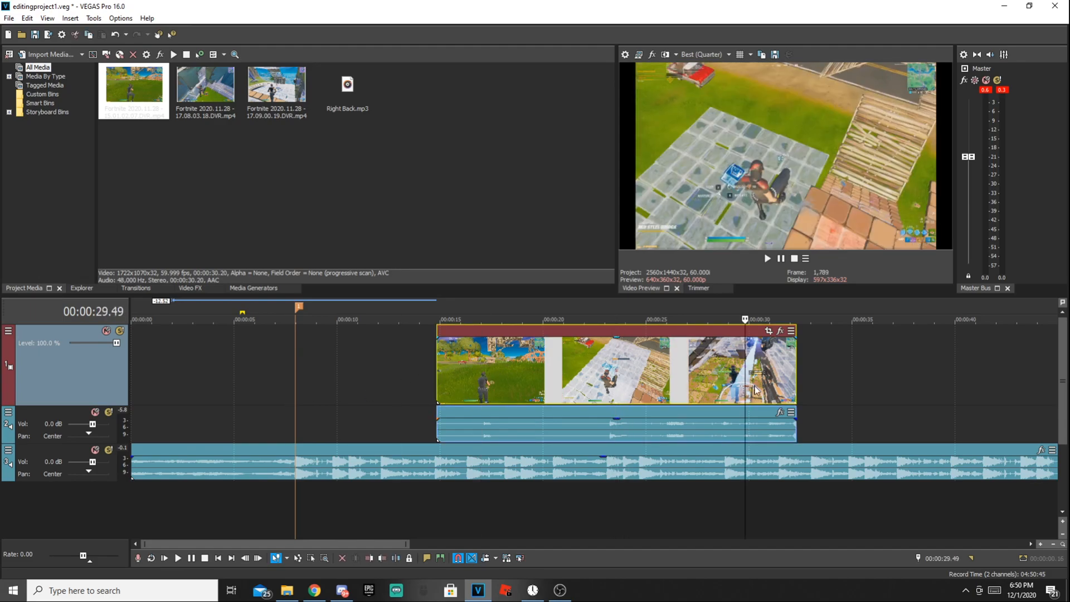
click(766, 385)
scroll(765, 383, up, 5)
scroll(607, 396, up, 1)
key(Right)
key(Right)
key(Right)
key(Right)
key(Right)
scroll(591, 390, down, 1)
key(Right)
key(Right)
scroll(579, 389, down, 1)
key(Right)
key(Right)
key(Right)
key(Right)
key(Right)
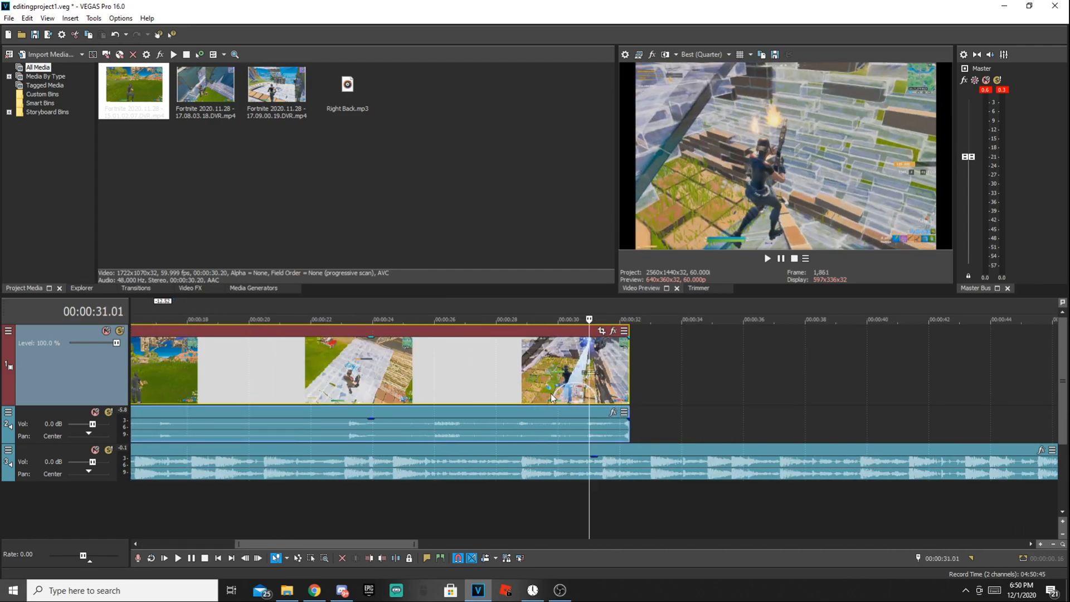
scroll(453, 386, down, 2)
scroll(546, 390, up, 3)
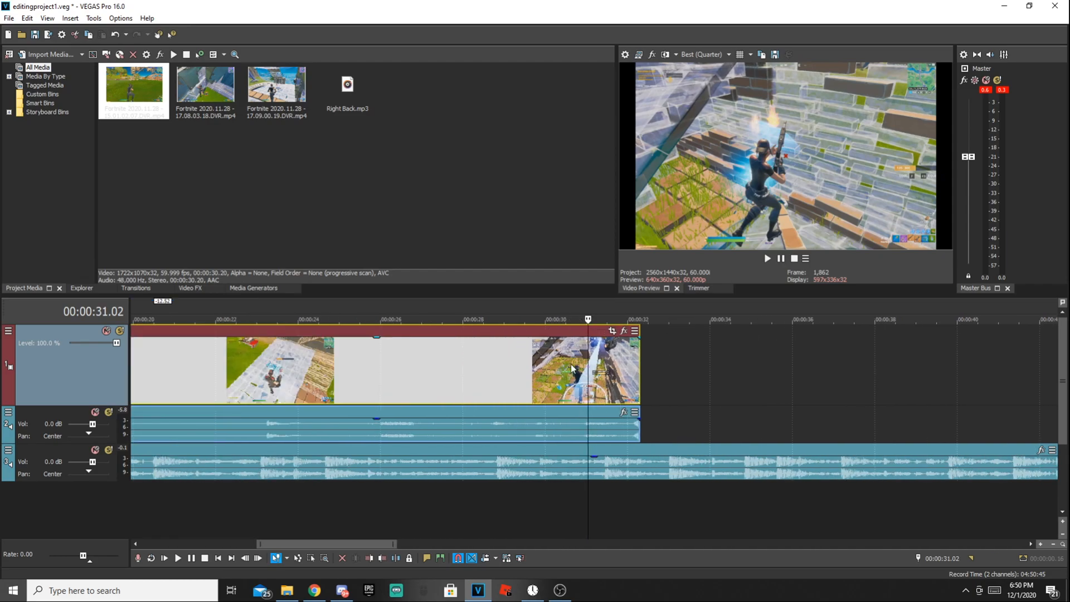
key(Left)
Trim the clip's start further and move the clip so the gunshot frame lands on the beat marker at 00:00:07.58
scroll(571, 368, down, 3)
mouse_move(511, 378)
mouse_down()
mouse_move(346, 396)
mouse_move(162, 391)
mouse_move(202, 372)
mouse_up()
scroll(190, 382, down, 4)
click(182, 378)
scroll(181, 378, up, 6)
drag(834, 384, 423, 372)
drag(576, 370, 535, 370)
scroll(665, 372, up, 8)
drag(664, 371, 634, 373)
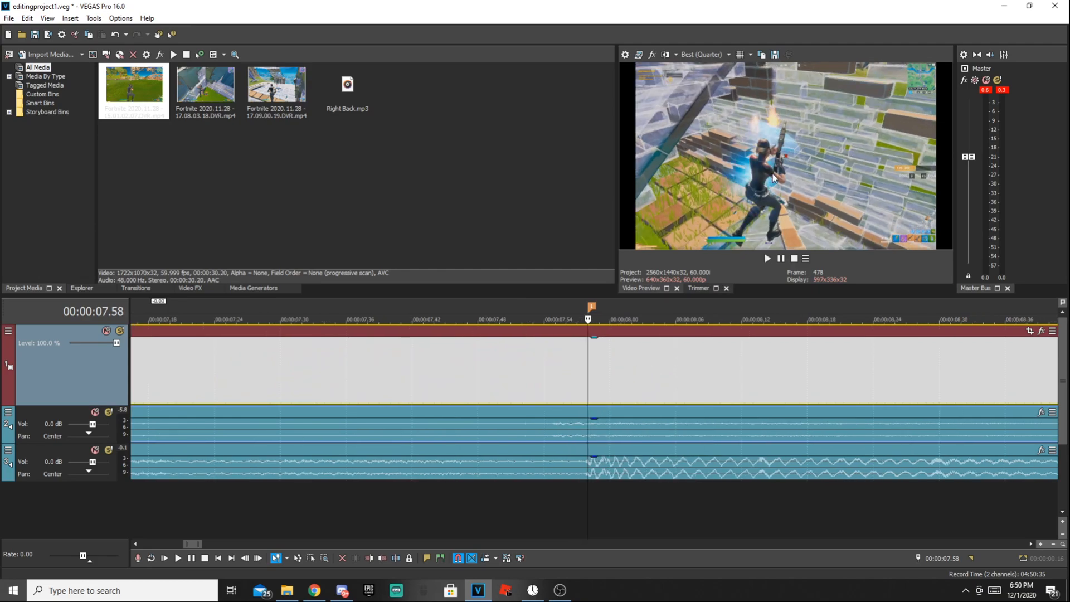
scroll(610, 369, up, 3)
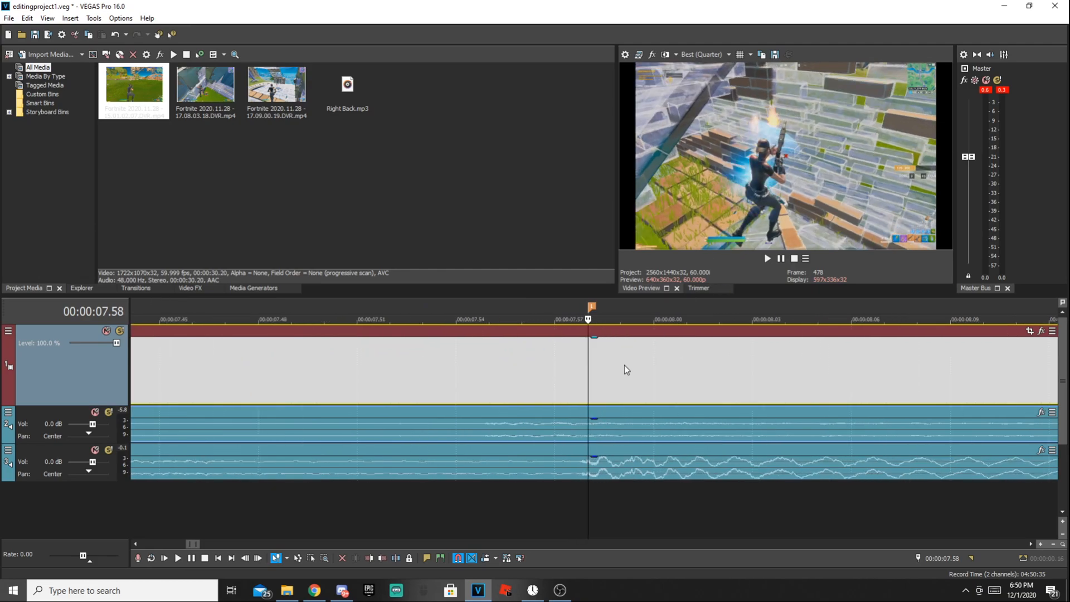
scroll(633, 365, down, 12)
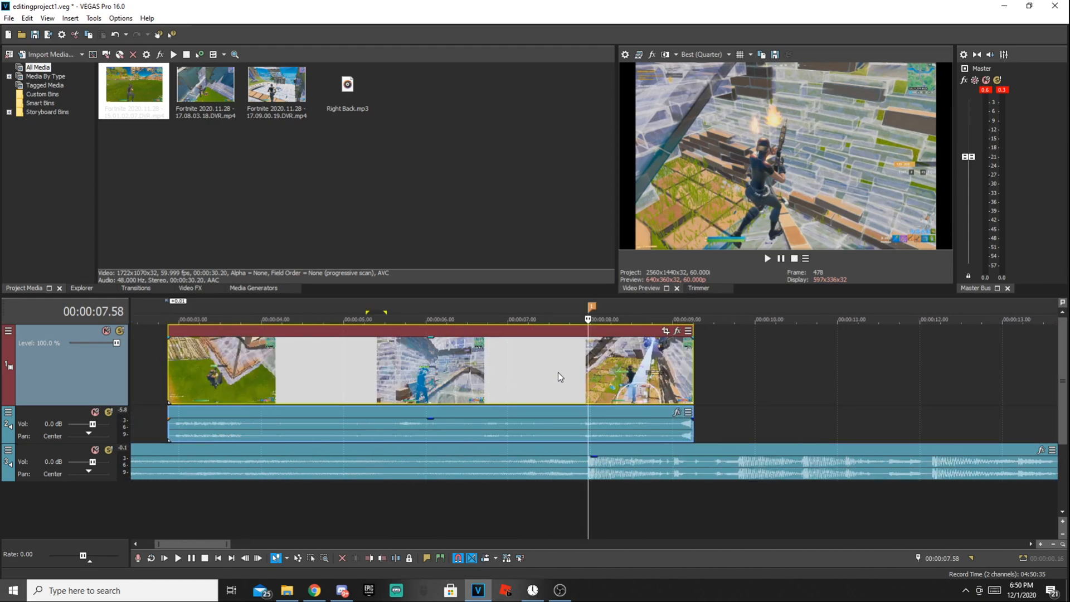
Review the gameplay clip's video event and media properties without changing them
right_click(554, 371)
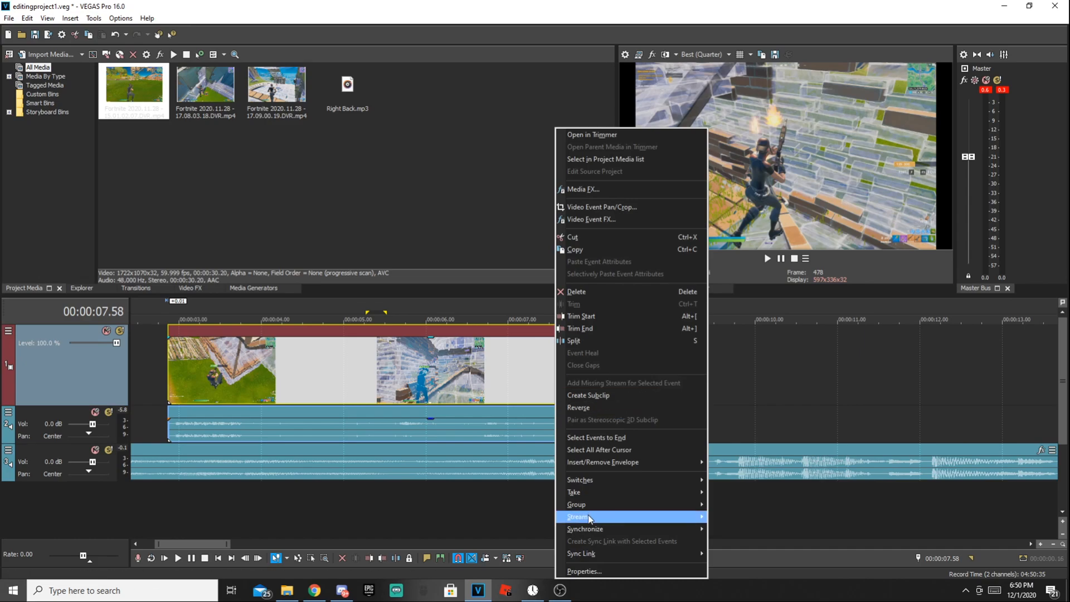
click(591, 569)
click(481, 109)
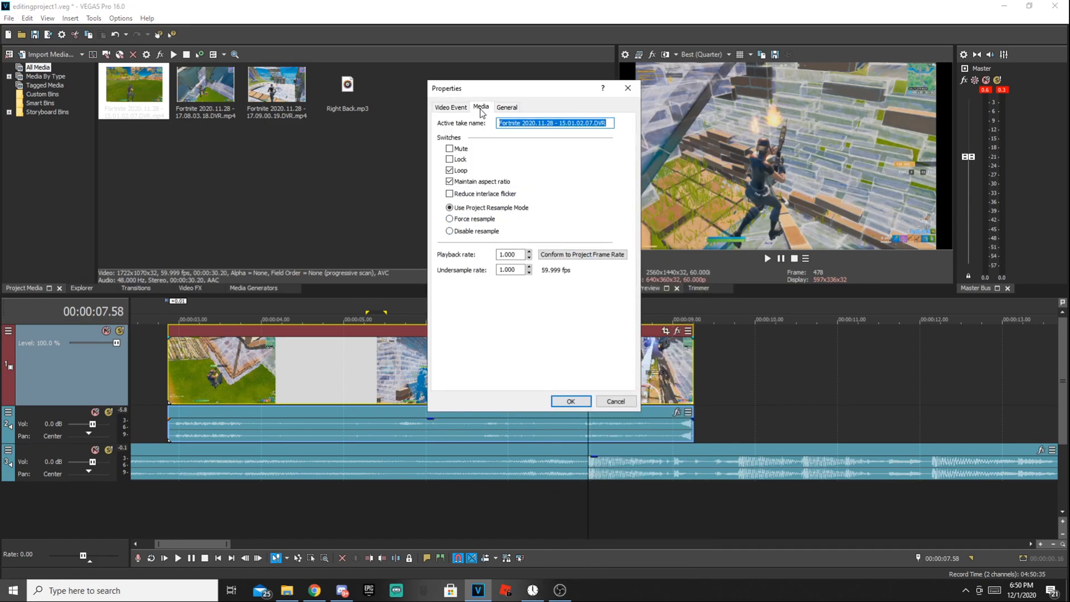
click(458, 109)
click(619, 398)
Turn off Maintain aspect ratio in the gameplay clip's event properties
right_click(618, 394)
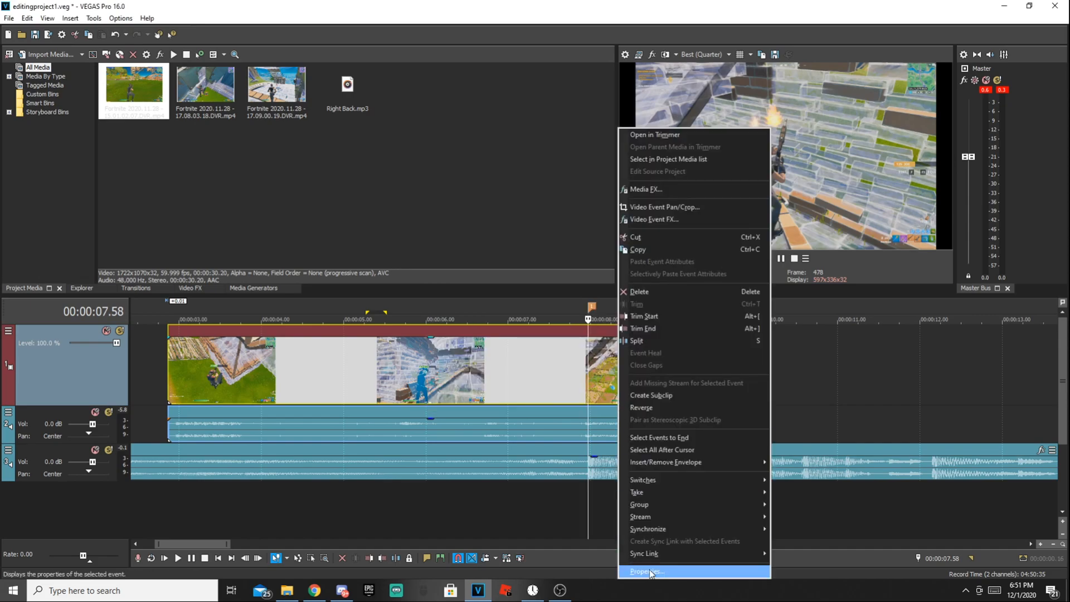
click(647, 573)
click(450, 182)
click(571, 401)
Play the clip twice from shortly before the beat marker to check the gunshot's timing against the music
click(389, 356)
scroll(484, 364, down, 2)
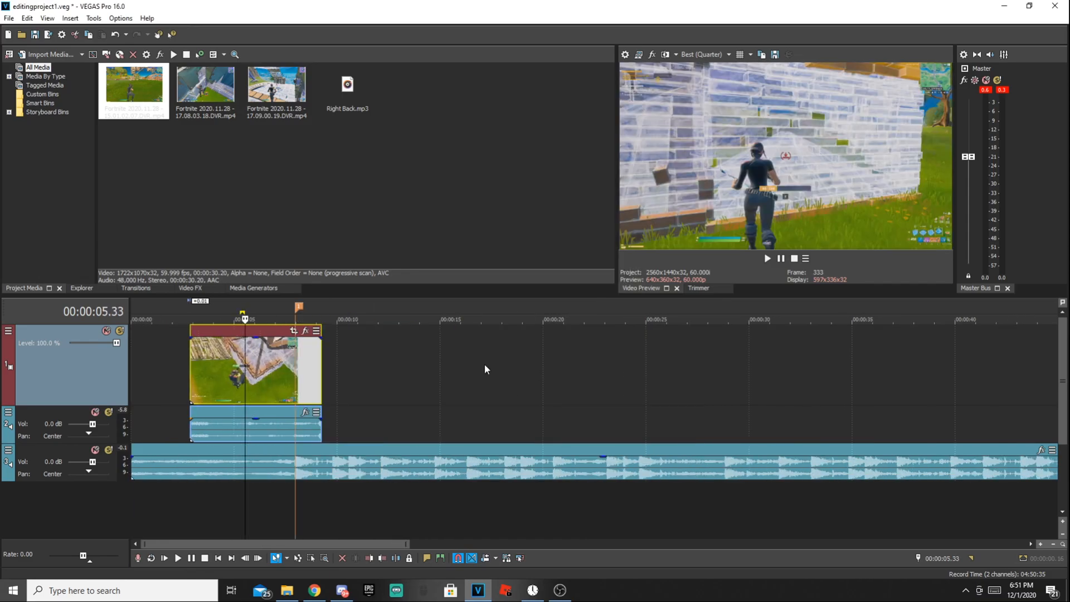
key(space)
scroll(483, 364, up, 2)
scroll(627, 356, down, 1)
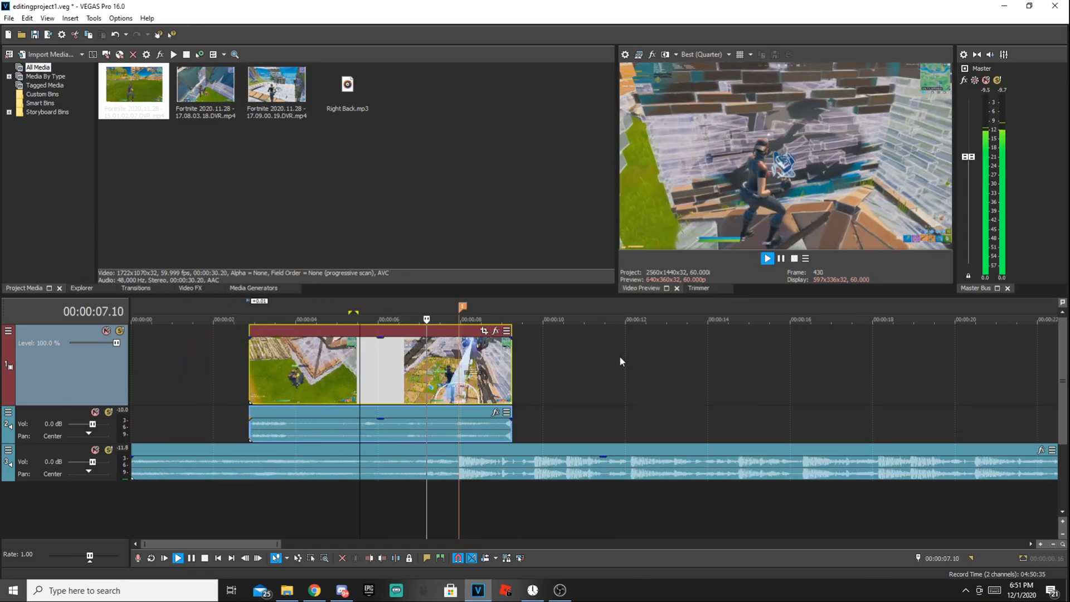
key(space)
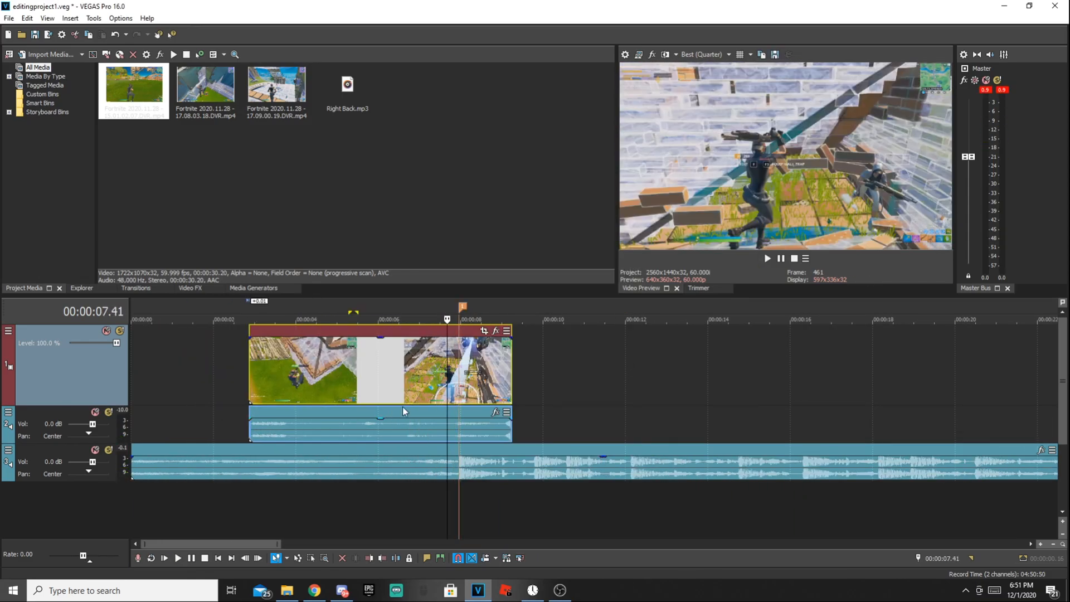
click(371, 384)
key(space)
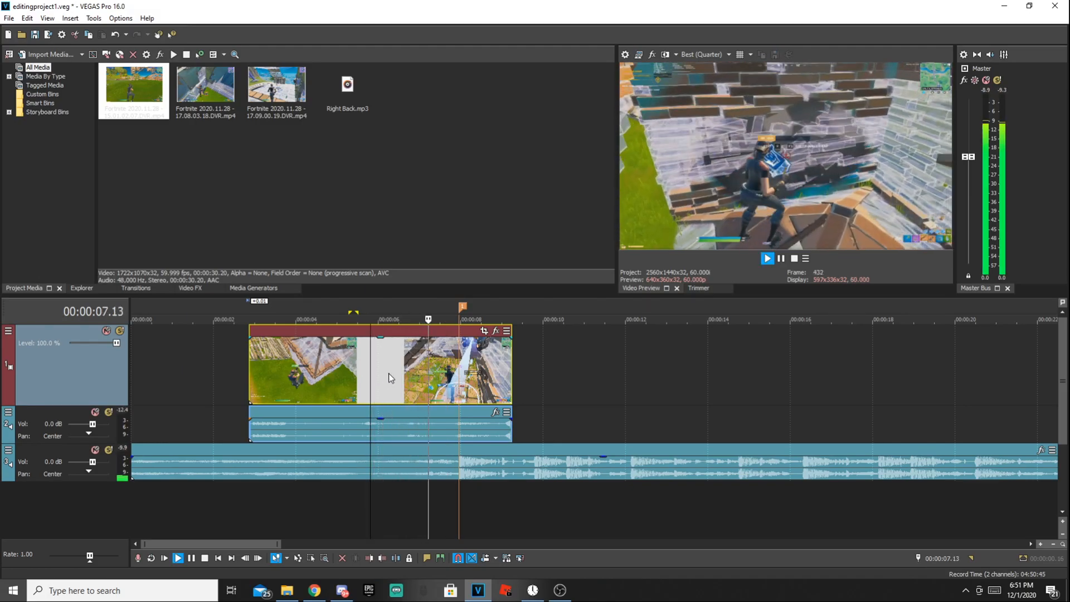
click(429, 381)
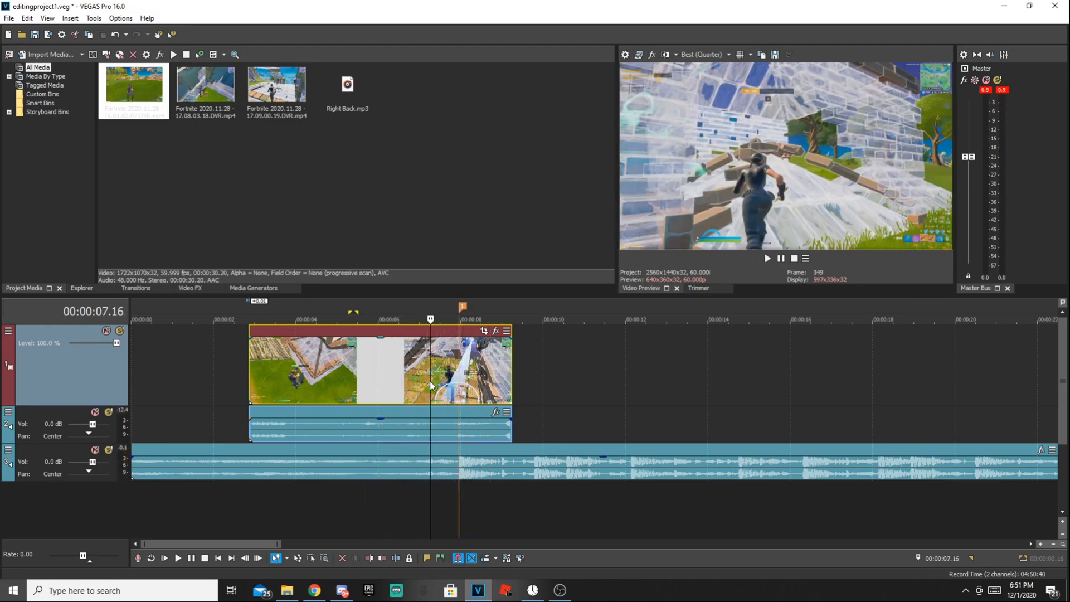
Insert a Velocity envelope on the gameplay clip's video event
scroll(597, 347, up, 5)
key(space)
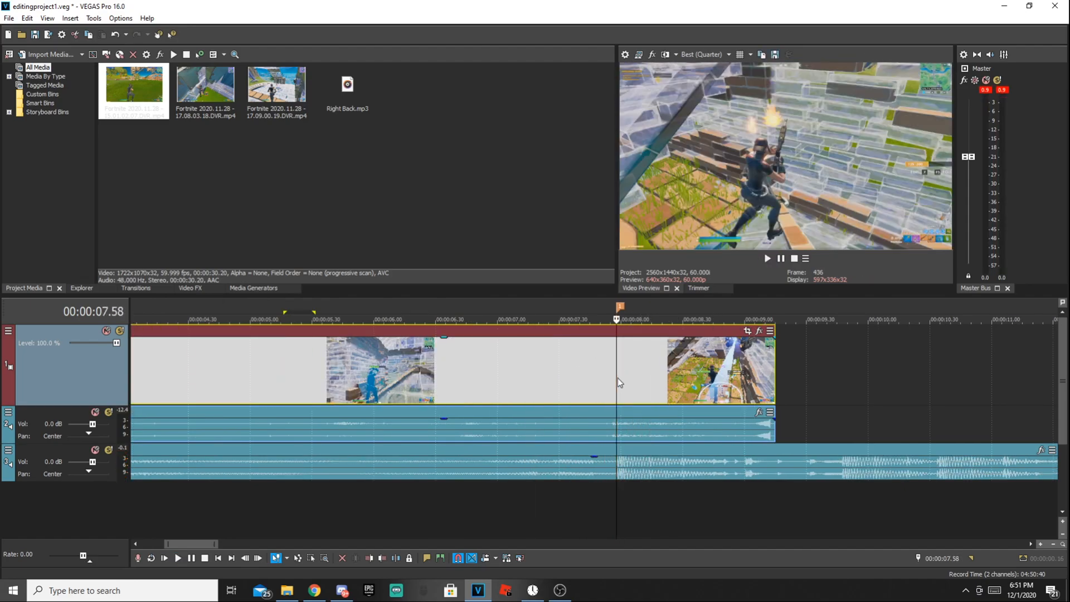
right_click(617, 365)
click(593, 372)
click(614, 373)
right_click(614, 373)
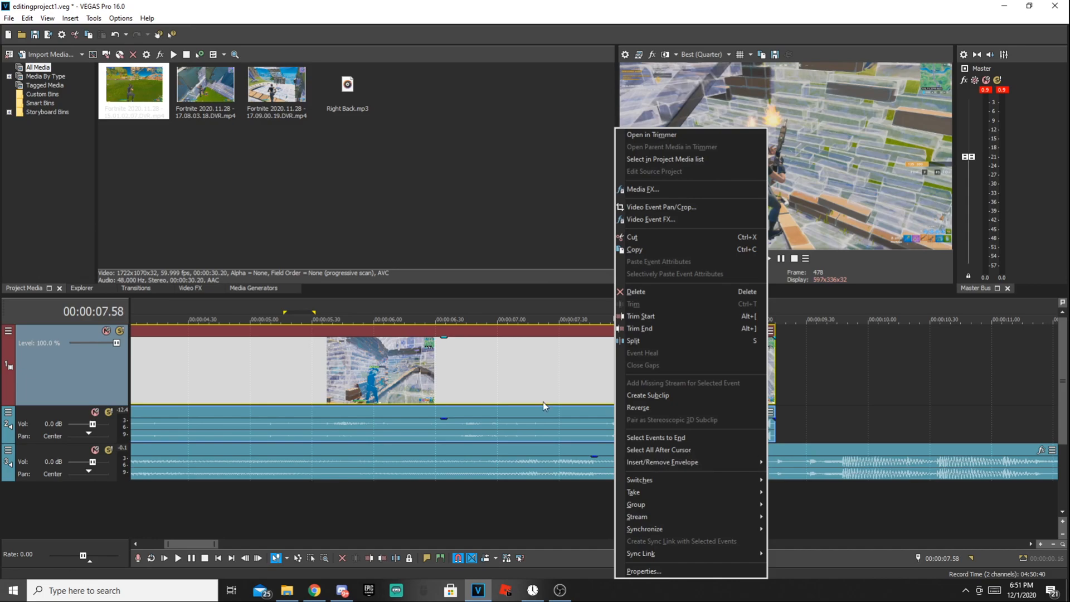
click(524, 377)
right_click(539, 377)
mouse_move(627, 467)
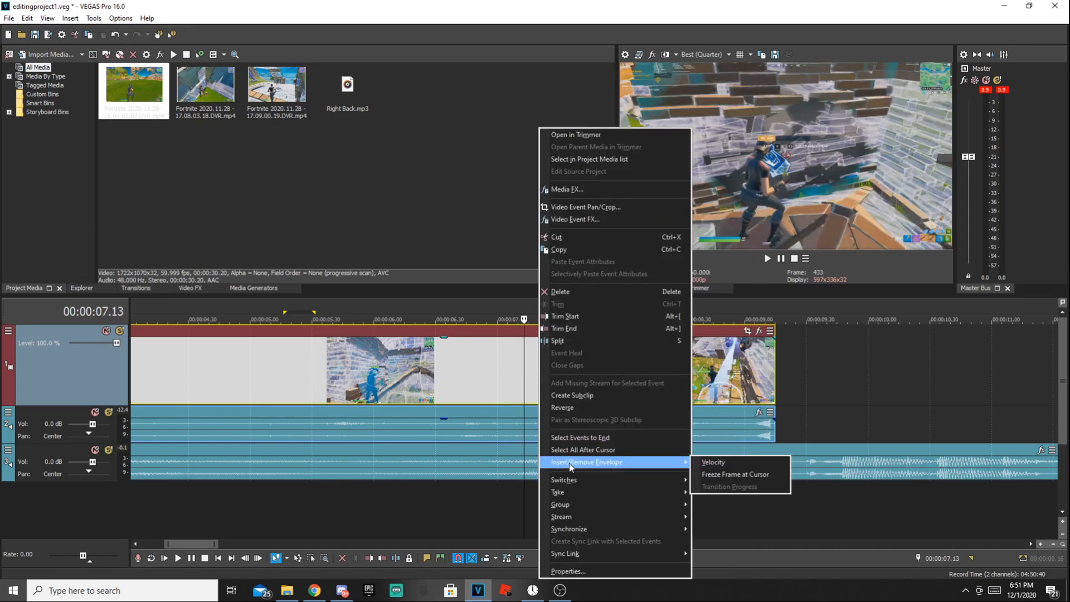
click(713, 462)
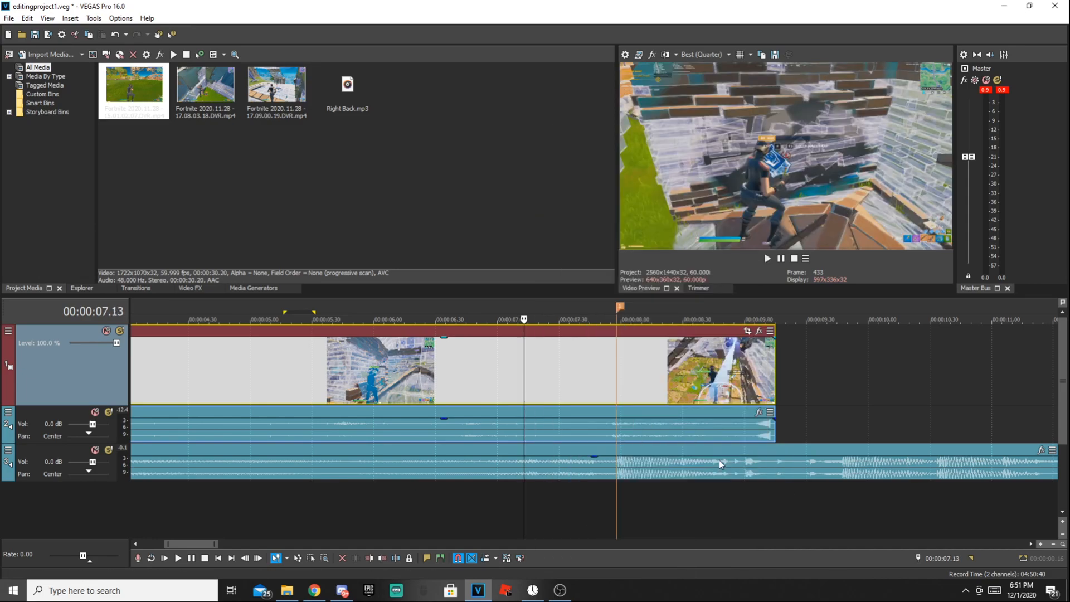
Add a velocity envelope point on the gunshot beat marker at 00:00:07.58
click(617, 365)
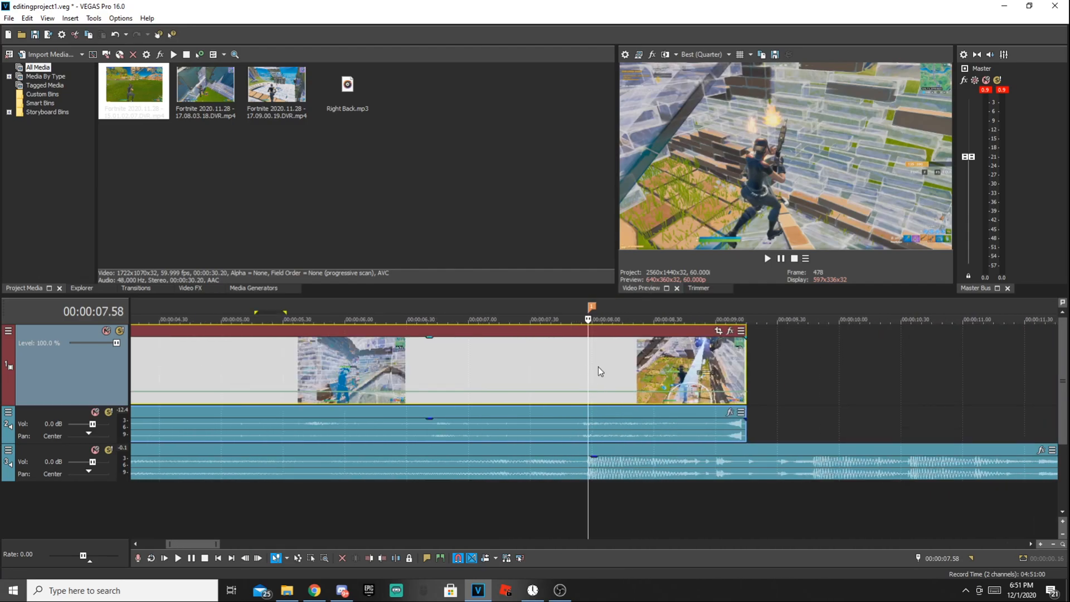
mouse_move(587, 358)
mouse_down()
mouse_move(569, 358)
mouse_move(616, 359)
mouse_move(587, 368)
mouse_up()
scroll(603, 374, up, 8)
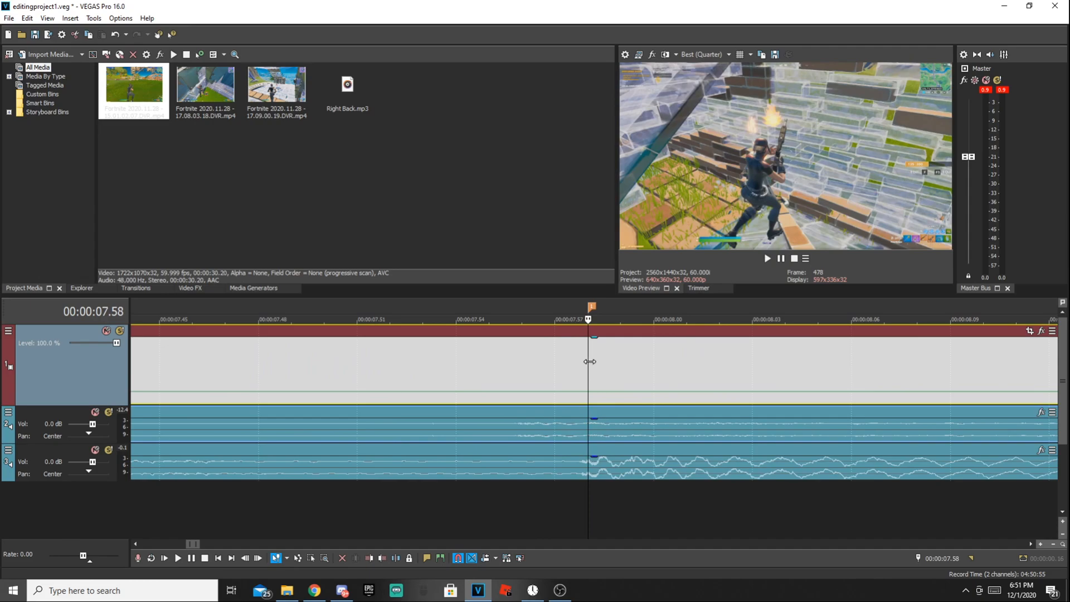
scroll(594, 373, up, 3)
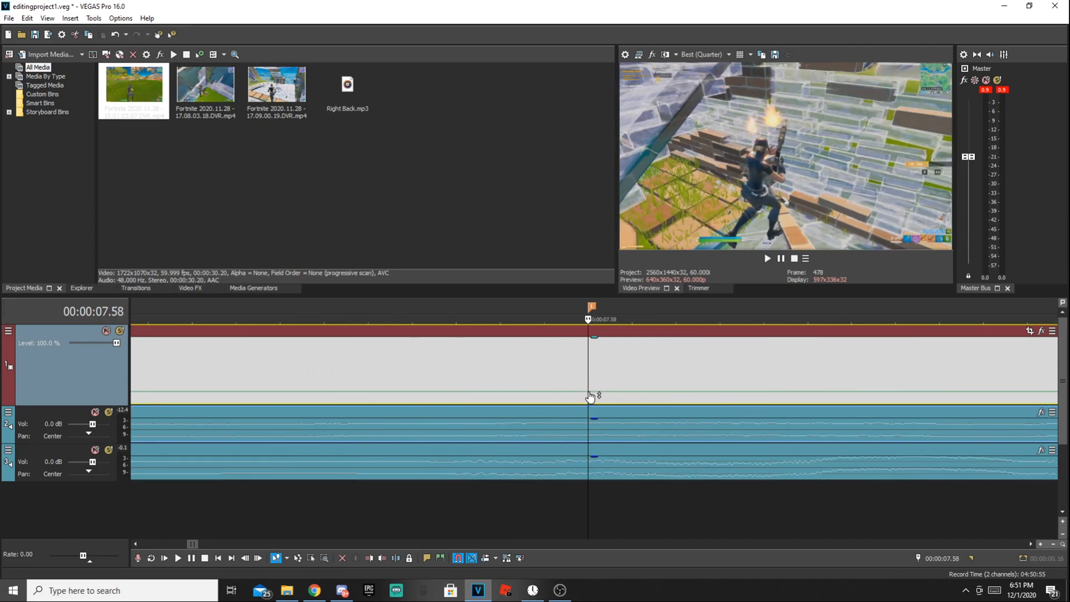
right_click(590, 393)
click(596, 400)
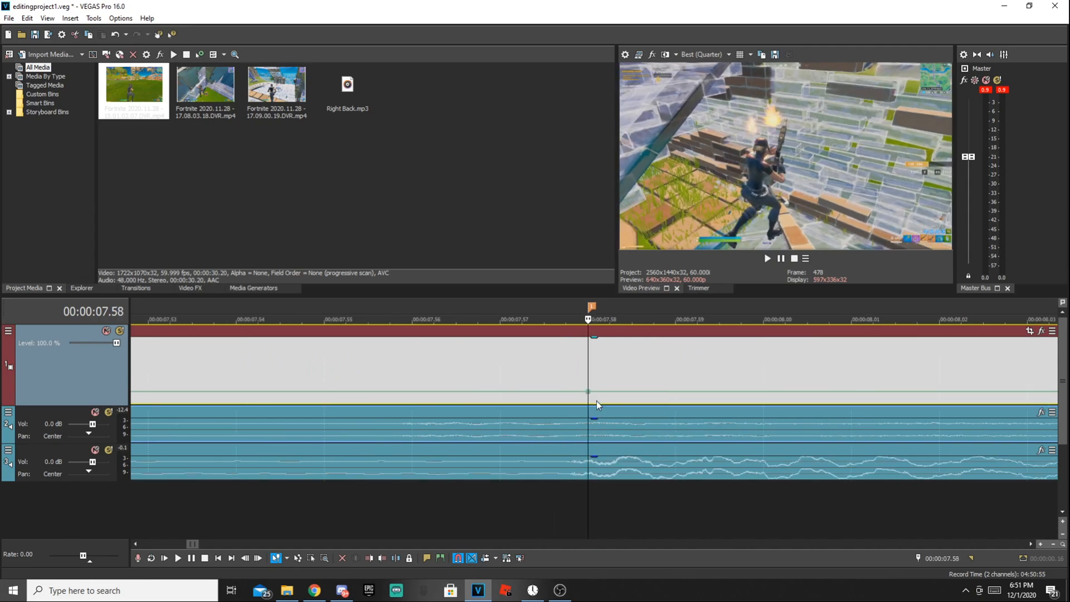
Add two more velocity points around the beat, one at about 00:00:08.04 and one three frames before the marker at 00:00:07.55
scroll(599, 395, down, 8)
scroll(604, 396, up, 1)
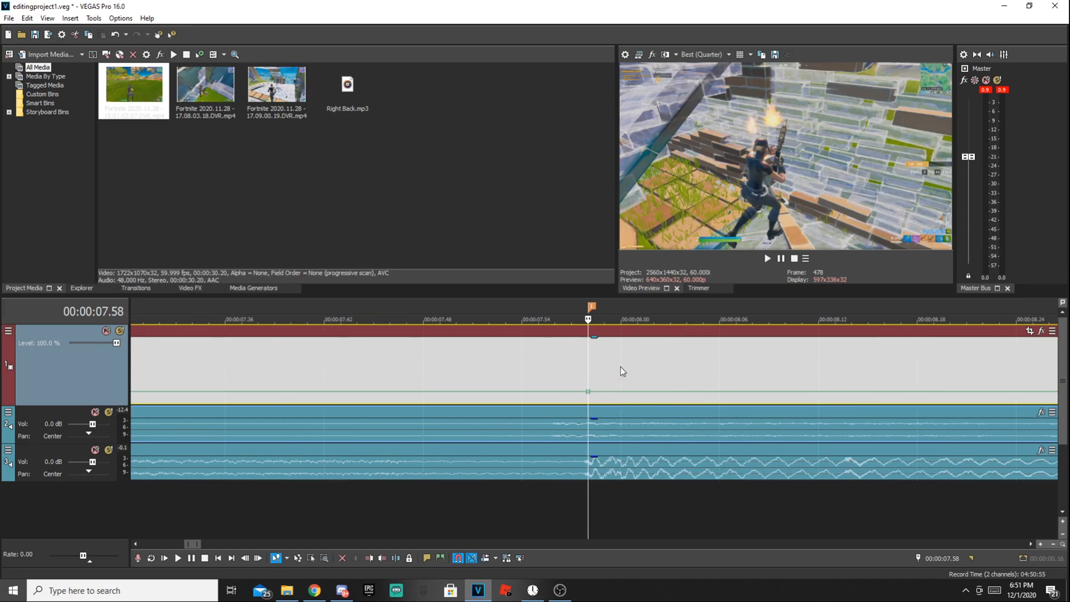
key(space)
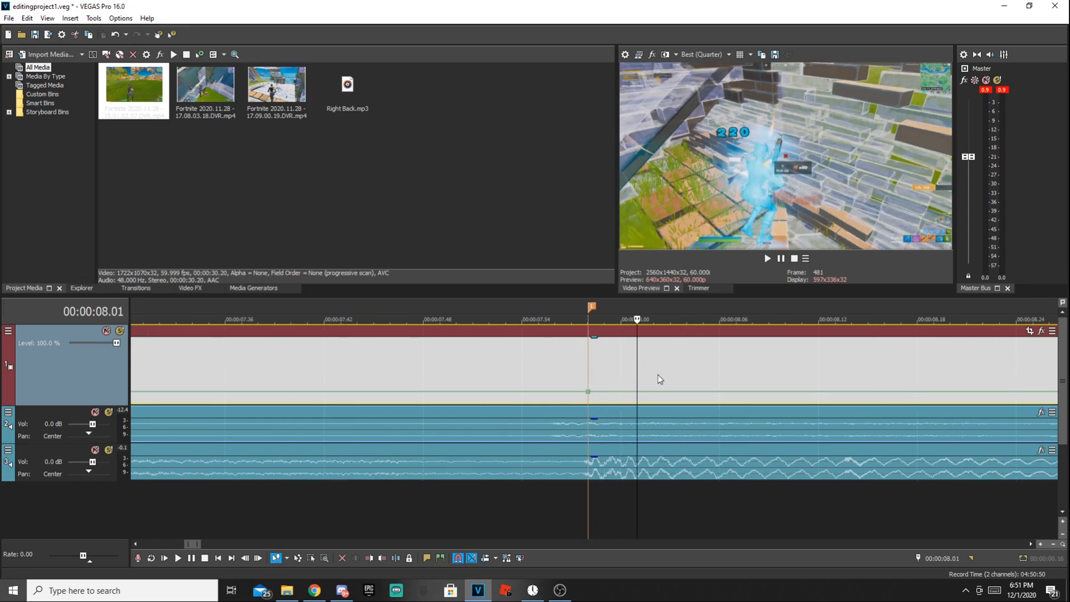
double_click(688, 393)
click(591, 369)
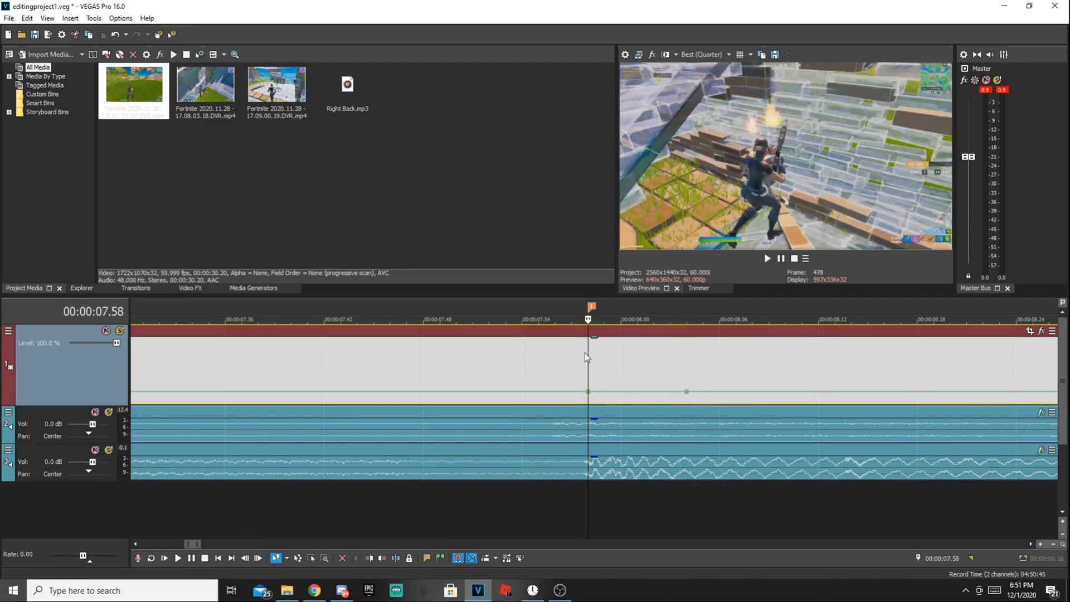
key(Left)
key(Left)
key(Left)
double_click(541, 392)
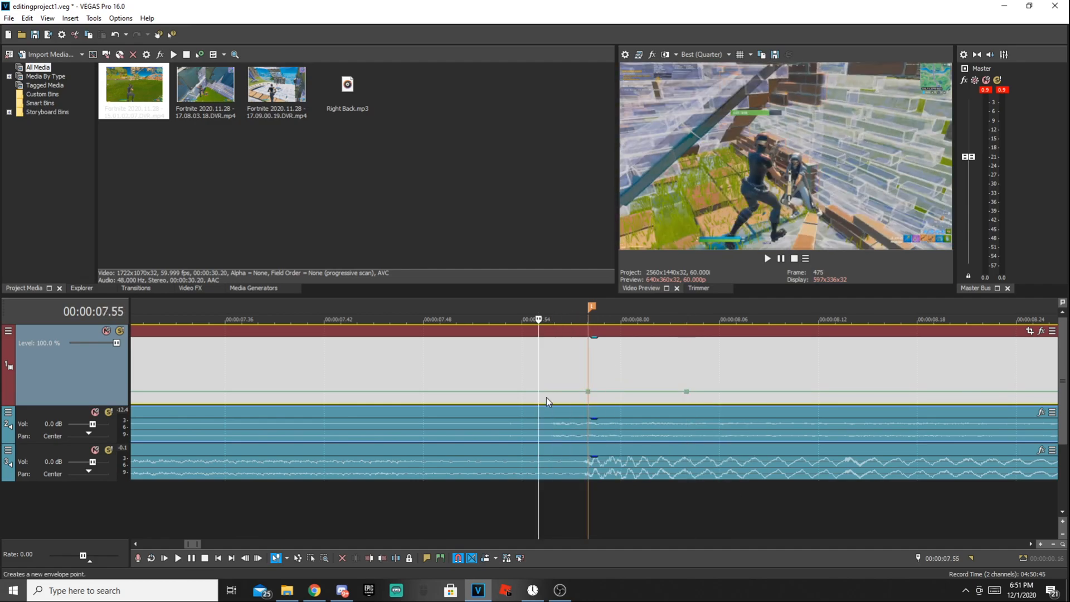
Set the velocity point on the beat marker to 300%
right_click(690, 398)
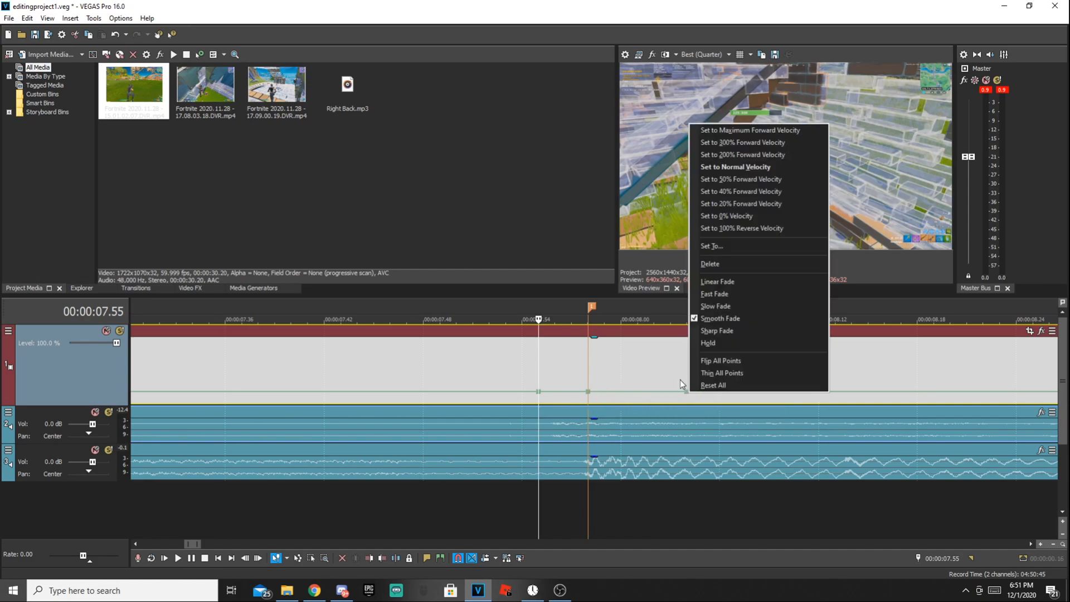
click(580, 371)
right_click(588, 392)
click(627, 247)
text(300)
key(Return)
Set the velocity point after the beat marker to 40%
right_click(687, 391)
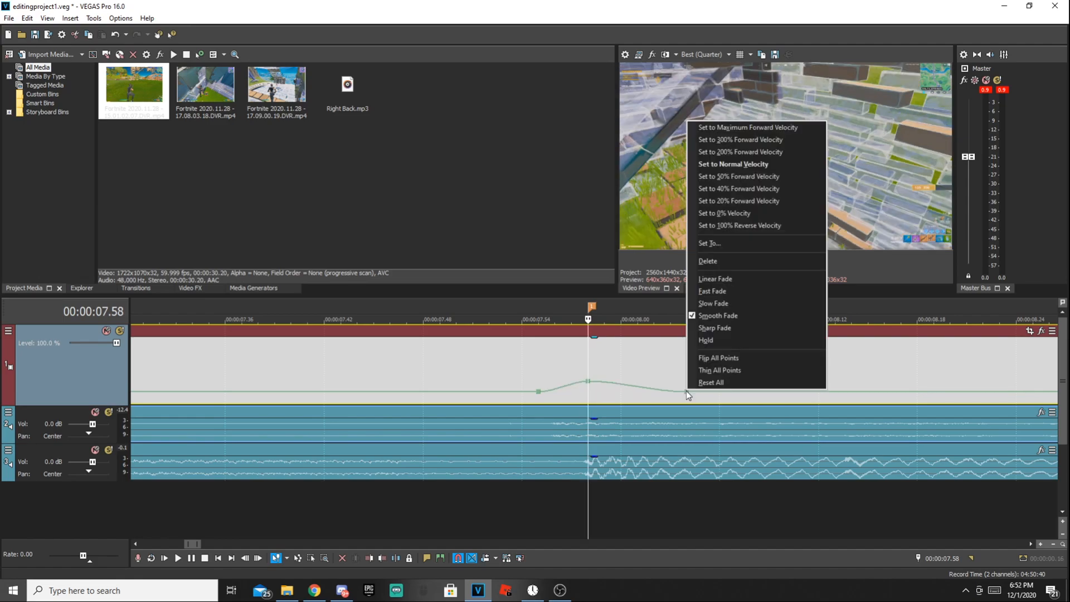
click(707, 245)
text(40)
key(Return)
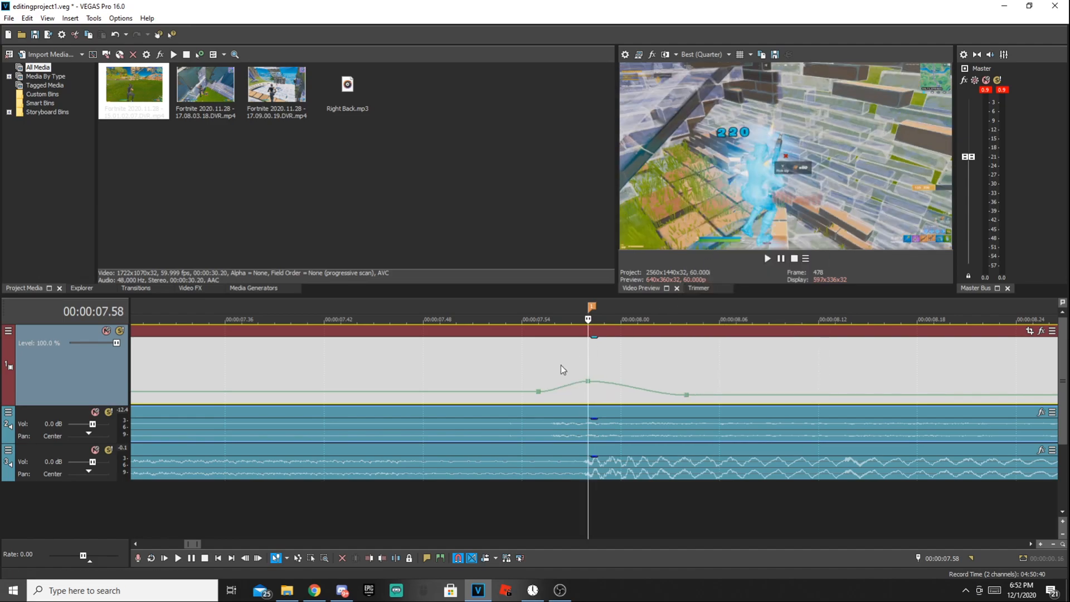
Play the clip from shortly before the beat marker to review the velocity ramp against the music
scroll(520, 373, down, 5)
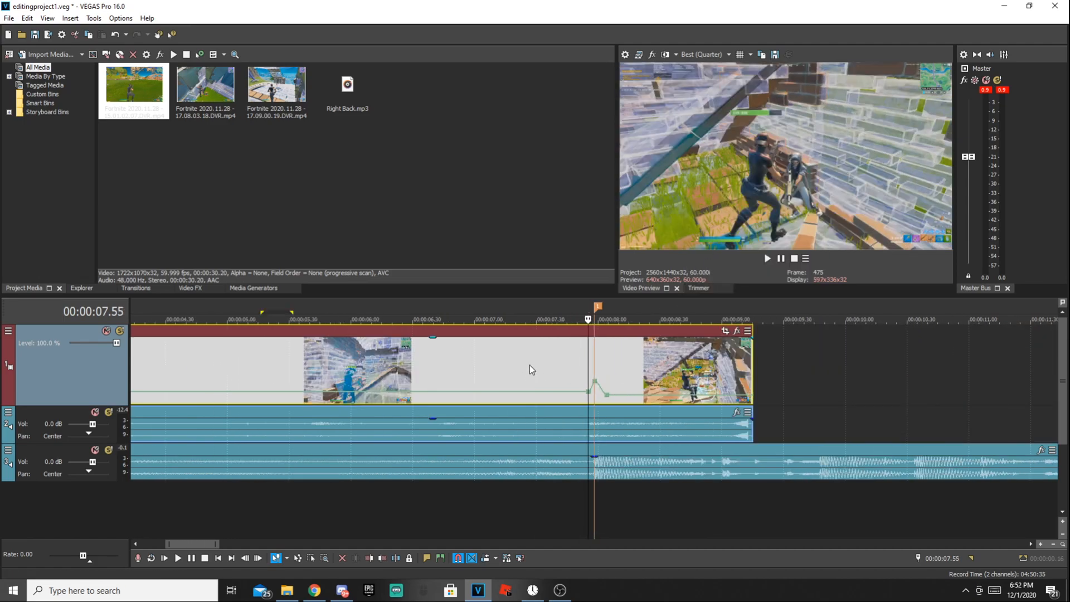
click(496, 359)
click(492, 360)
key(space)
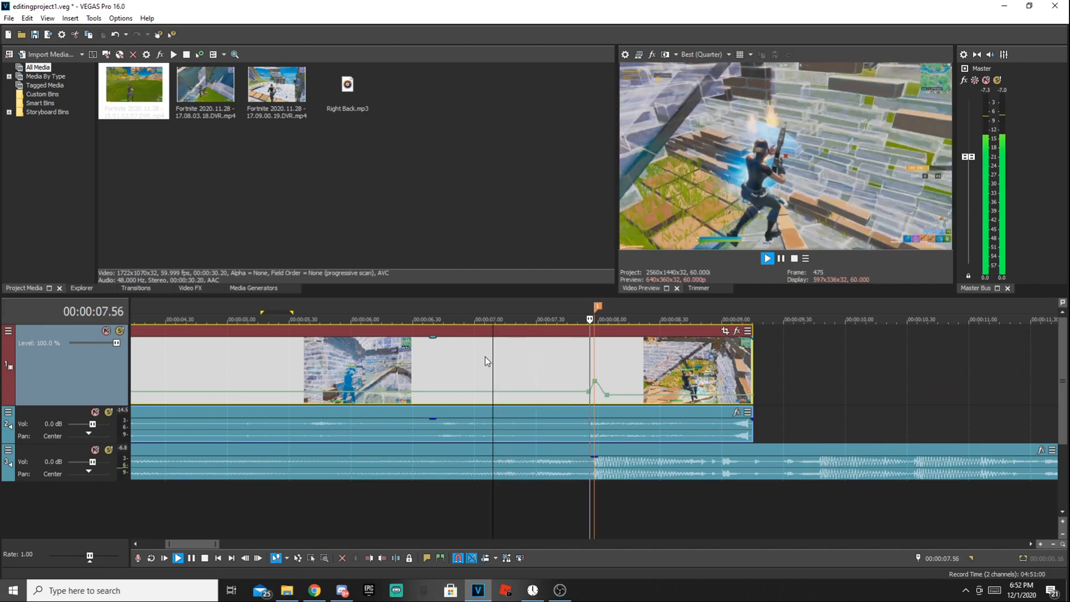
scroll(485, 350, up, 4)
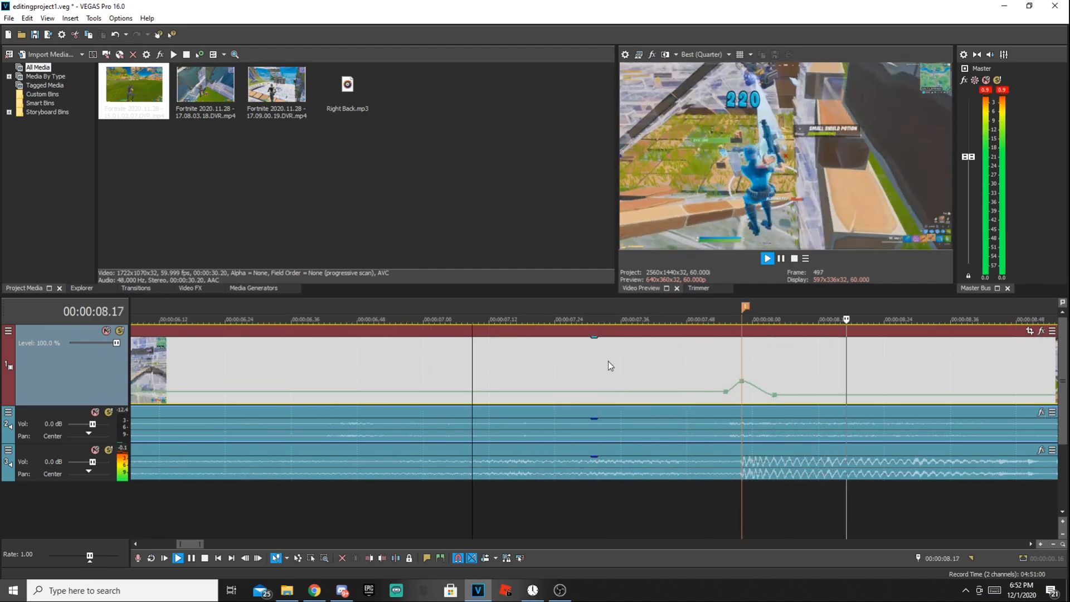
scroll(610, 366, down, 3)
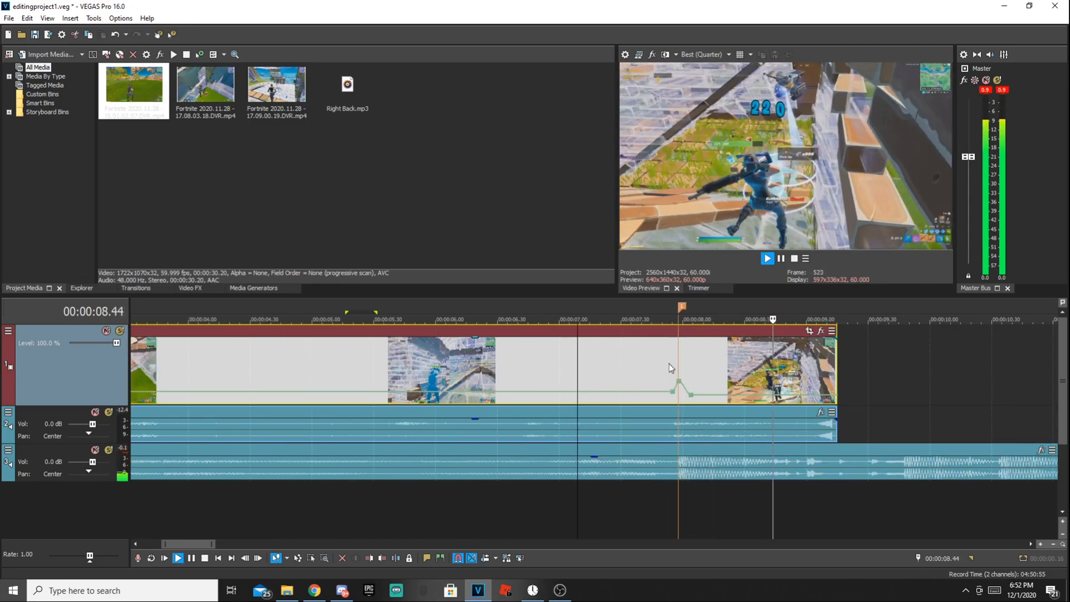
click(592, 360)
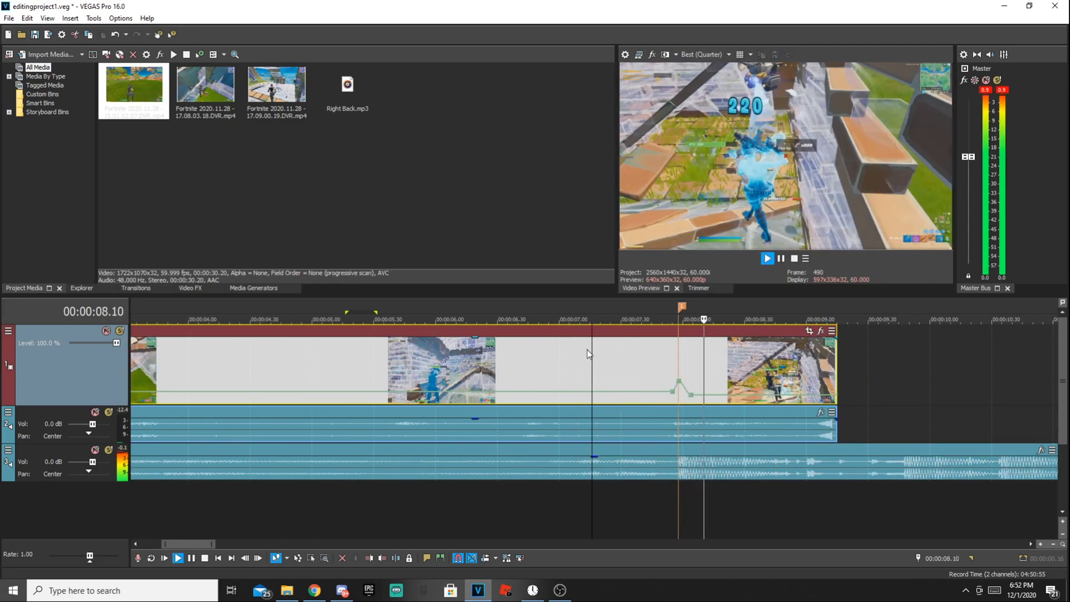
key(space)
click(679, 361)
scroll(588, 363, down, 3)
scroll(587, 362, up, 5)
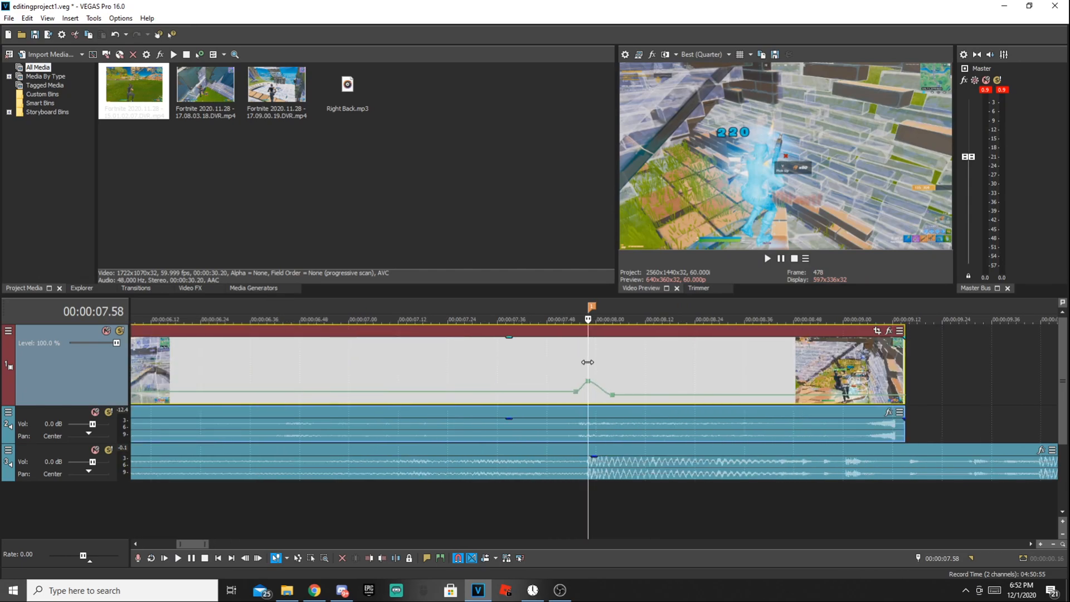
scroll(585, 364, down, 3)
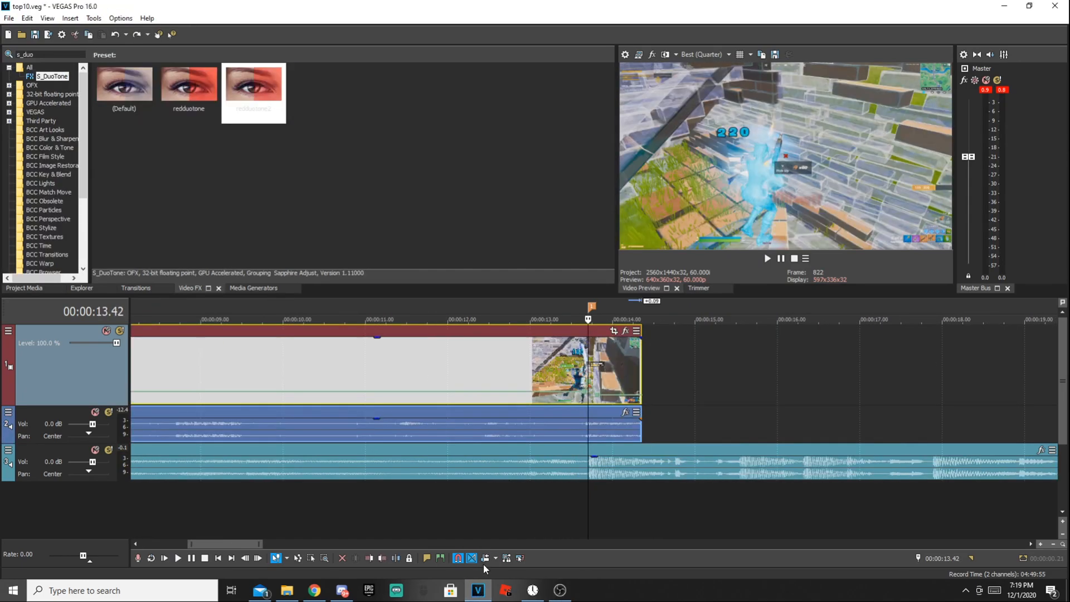
Split the gameplay clip at the beat marker at 00:00:13.42
scroll(599, 379, up, 8)
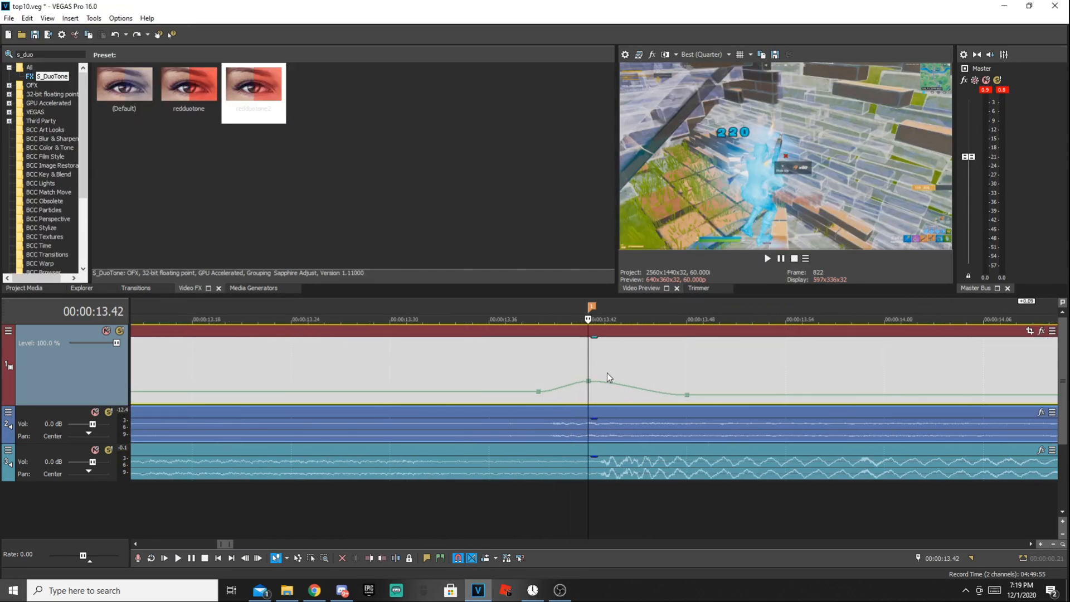
scroll(607, 372, down, 5)
scroll(568, 377, up, 4)
scroll(587, 370, down, 5)
scroll(647, 362, up, 8)
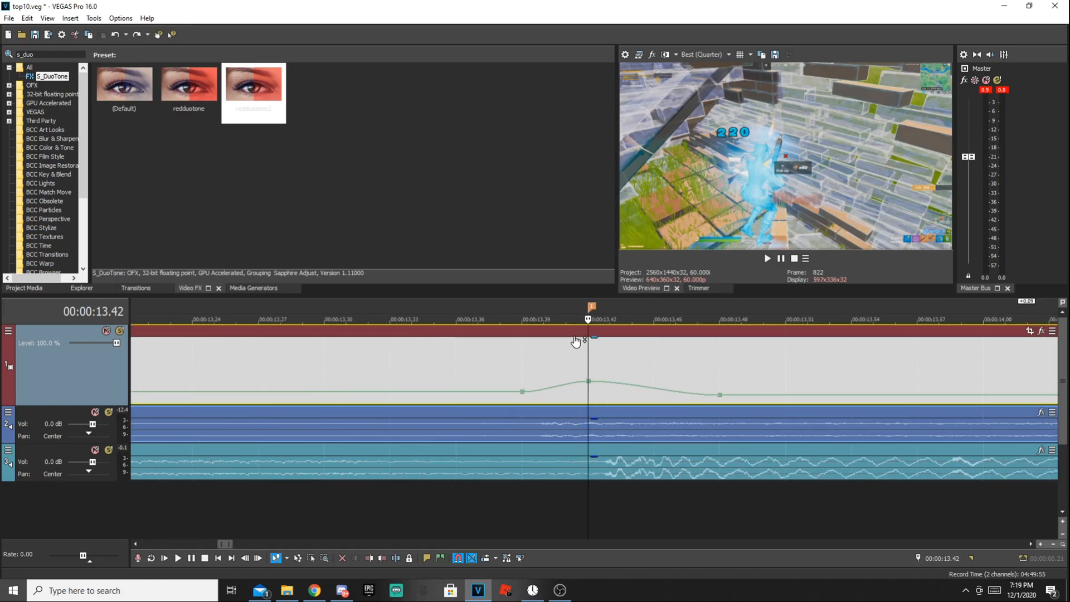
scroll(576, 341, down, 3)
scroll(630, 368, down, 2)
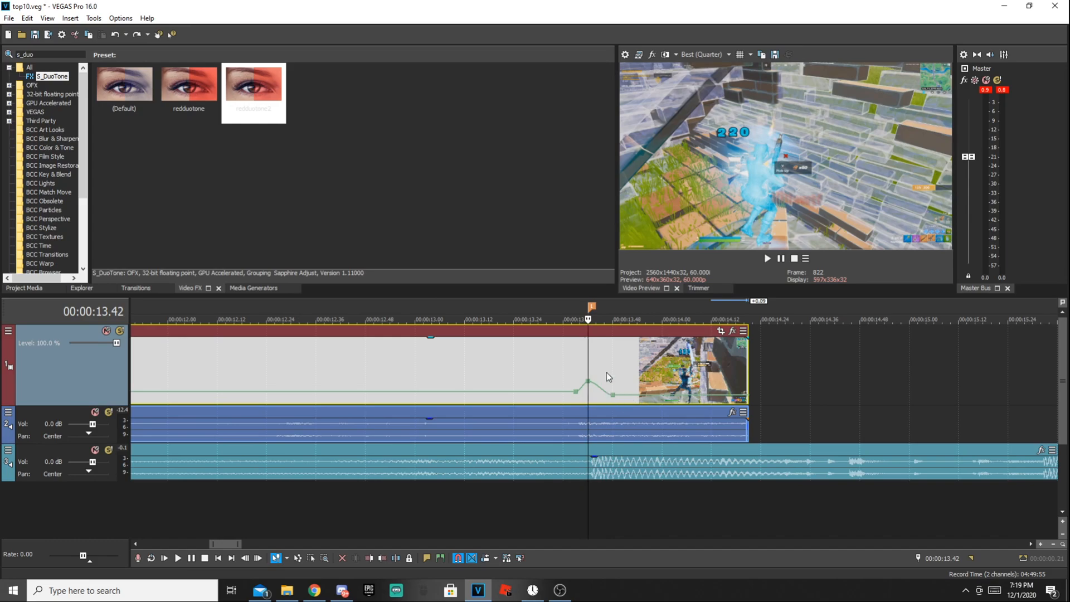
key(s)
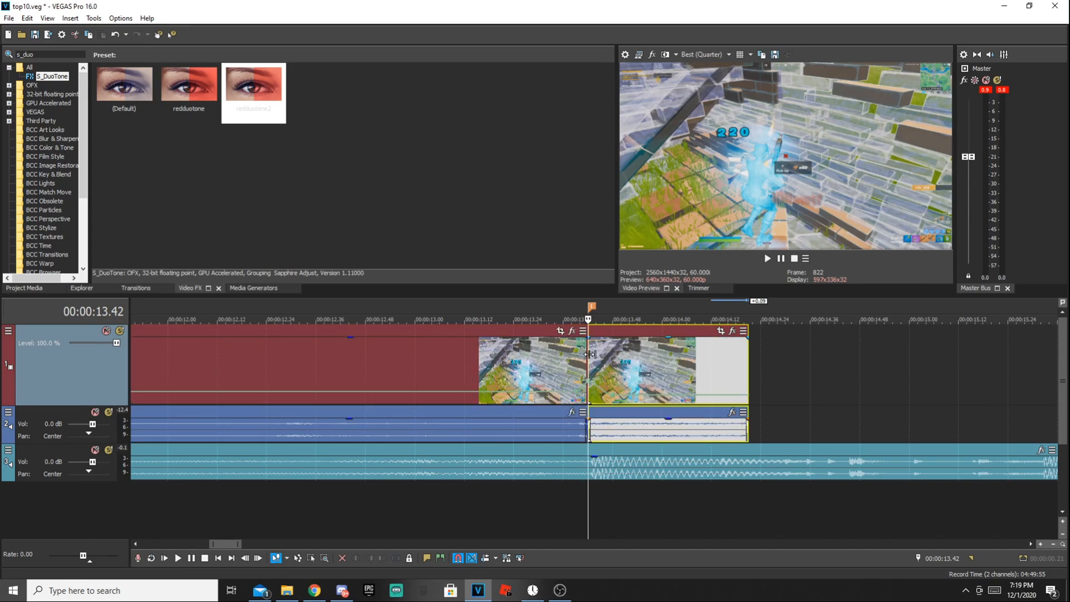
click(539, 346)
click(617, 354)
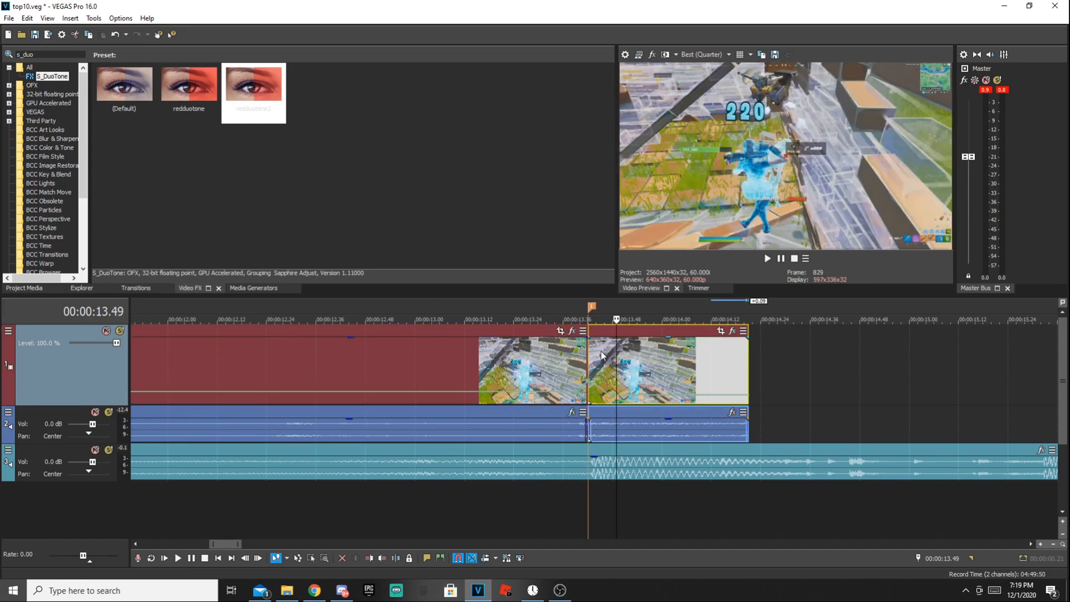
Find the S_DuoTone effect and apply its redduotone2 preset to the clip part after the cut
click(590, 354)
drag(38, 54, 2, 54)
text(s_ud)
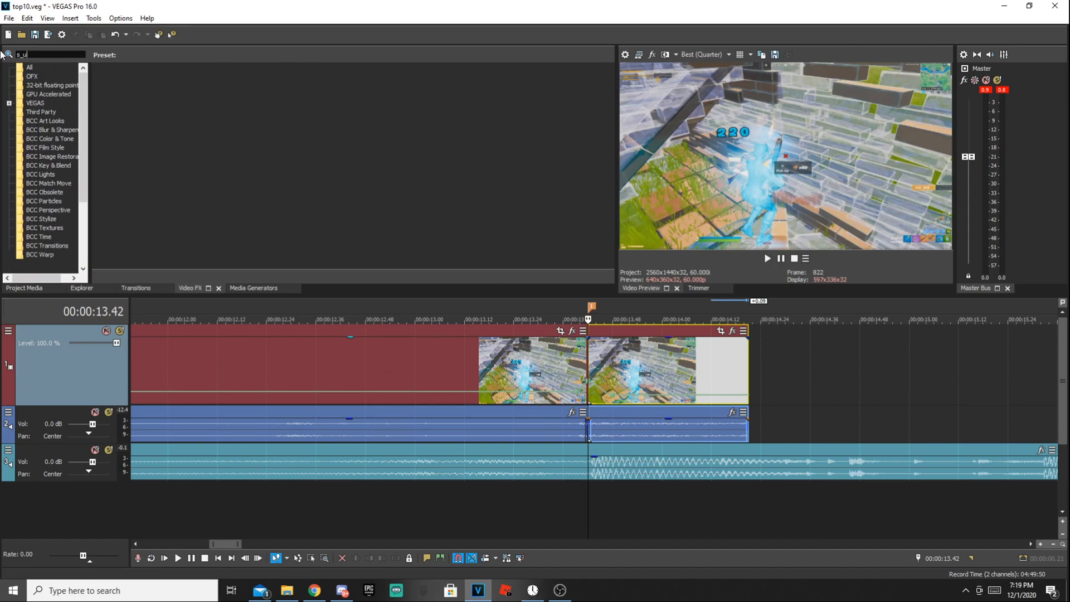
key(BackSpace)
key(BackSpace)
text(duoto)
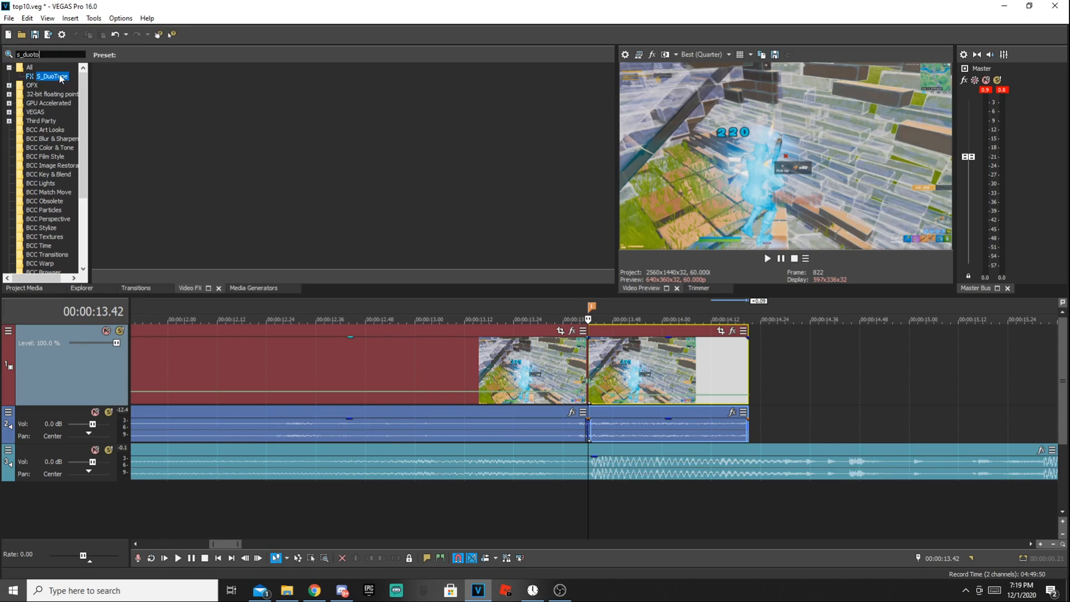
drag(250, 96, 640, 359)
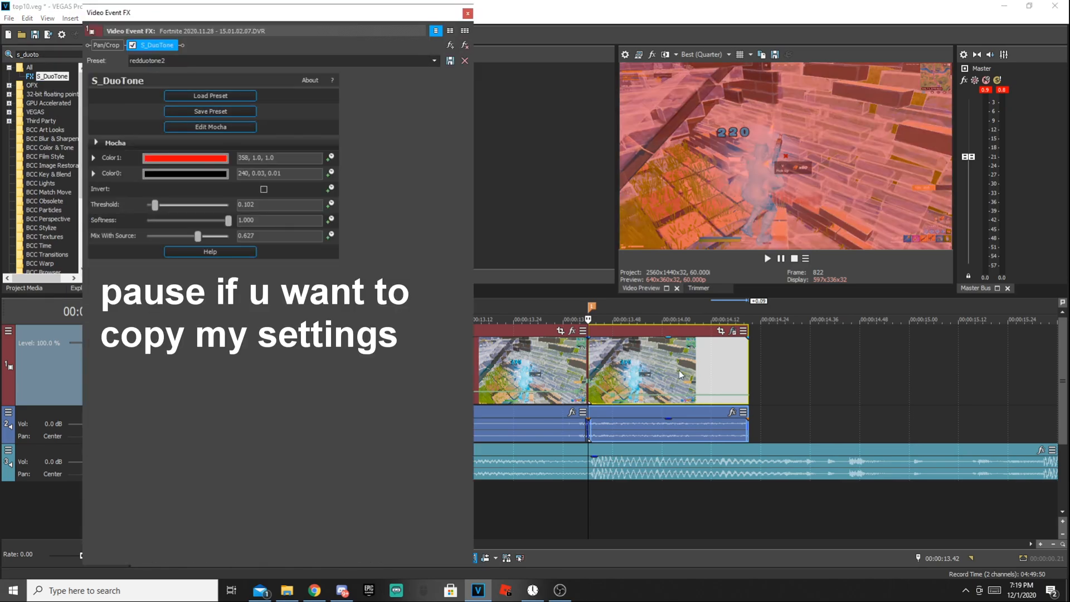
Animate S_DuoTone's Threshold and Mix With Source, raising both to their maximum with keyframes at 00:00:14.19 near the clip's end
click(740, 369)
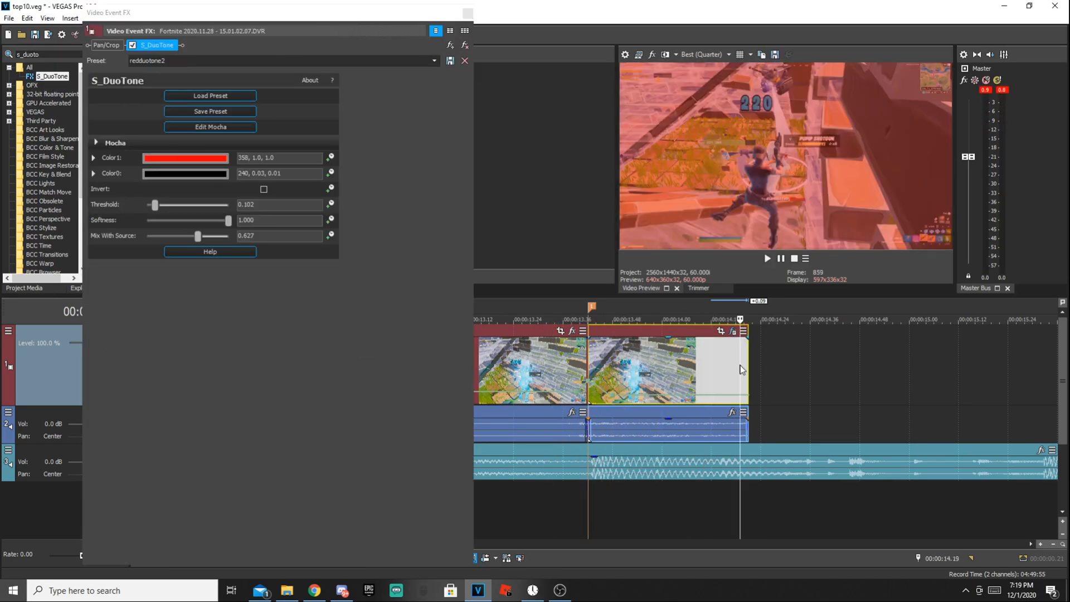
click(330, 204)
click(330, 235)
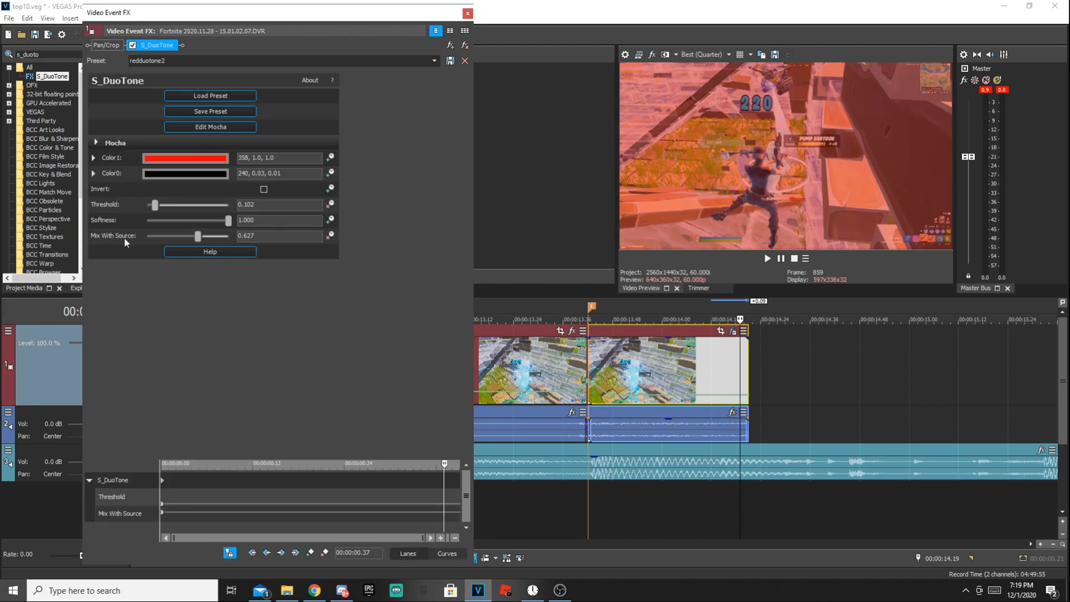
drag(198, 236, 283, 237)
drag(159, 207, 240, 205)
Preview the duotone effect from shortly before the cut and close the effect settings
click(558, 363)
key(space)
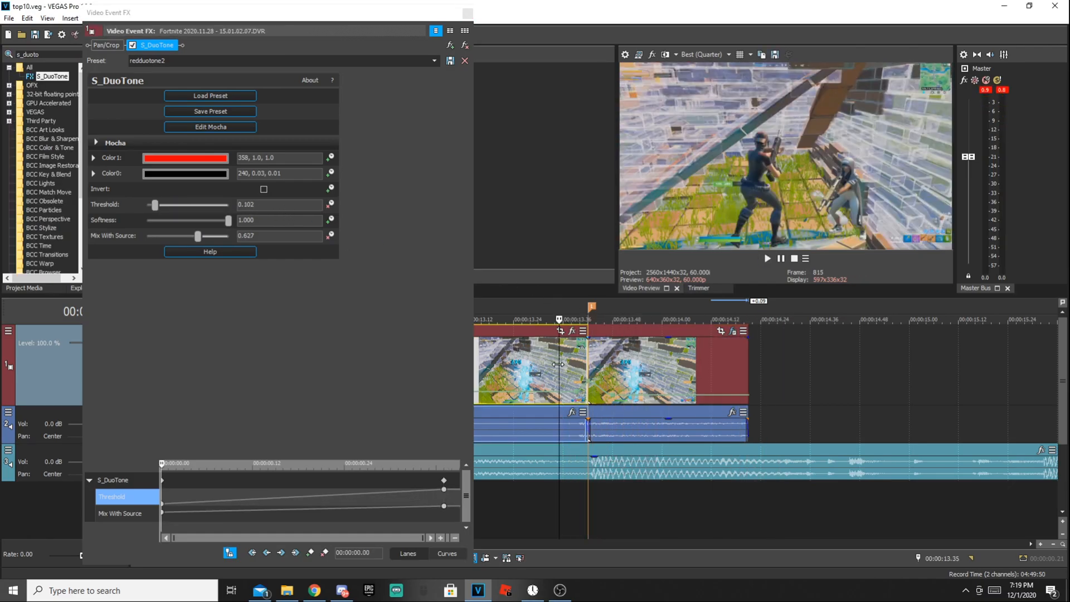
key(space)
click(467, 13)
Find the S_Shake effect and apply its vertshake preset to the clip part after the cut
text(shake)
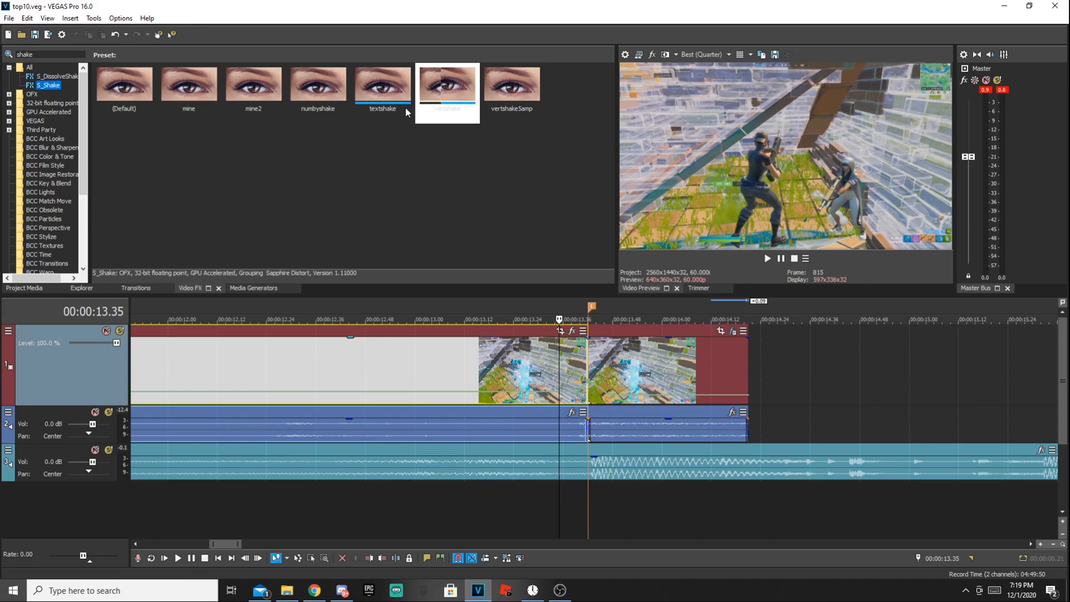
drag(462, 106, 501, 147)
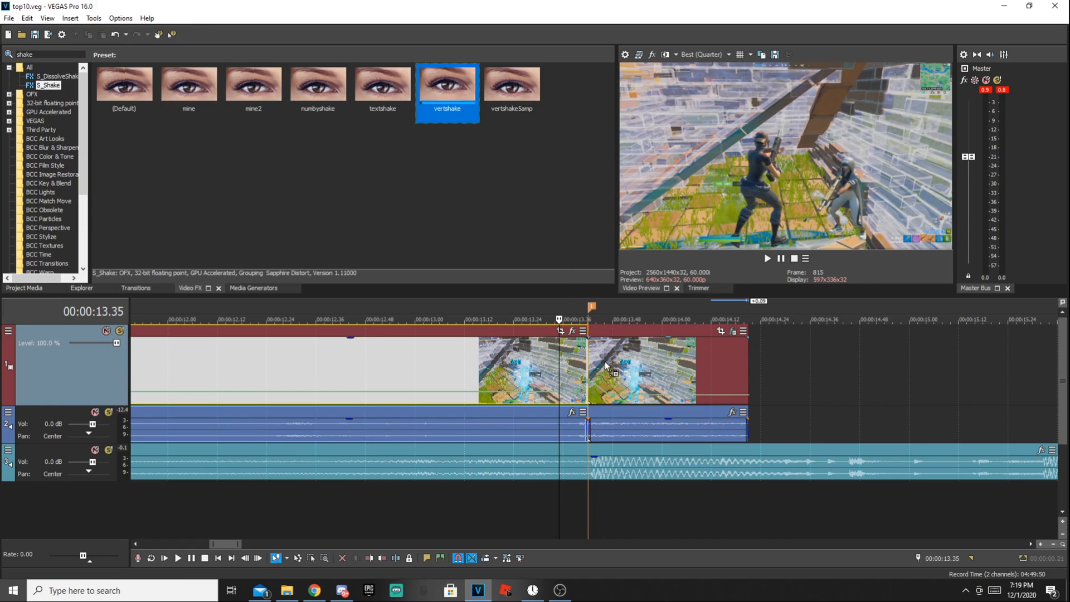
drag(604, 361, 604, 361)
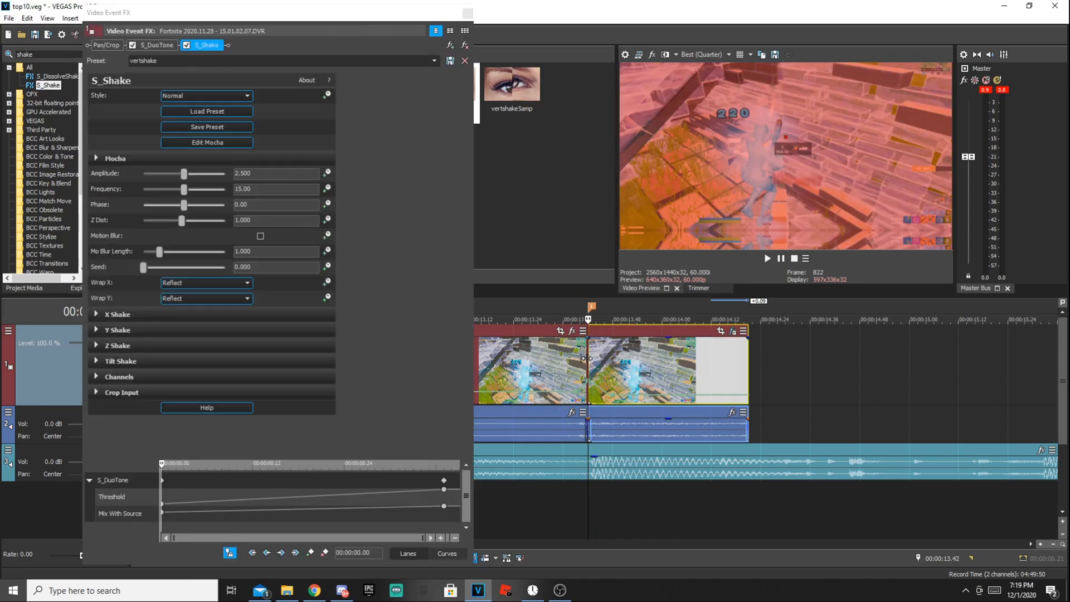
Preview the vertical shake from shortly before the cut, then return the playhead to the cut
click(560, 356)
key(space)
key(space)
click(590, 354)
click(536, 347)
key(space)
key(space)
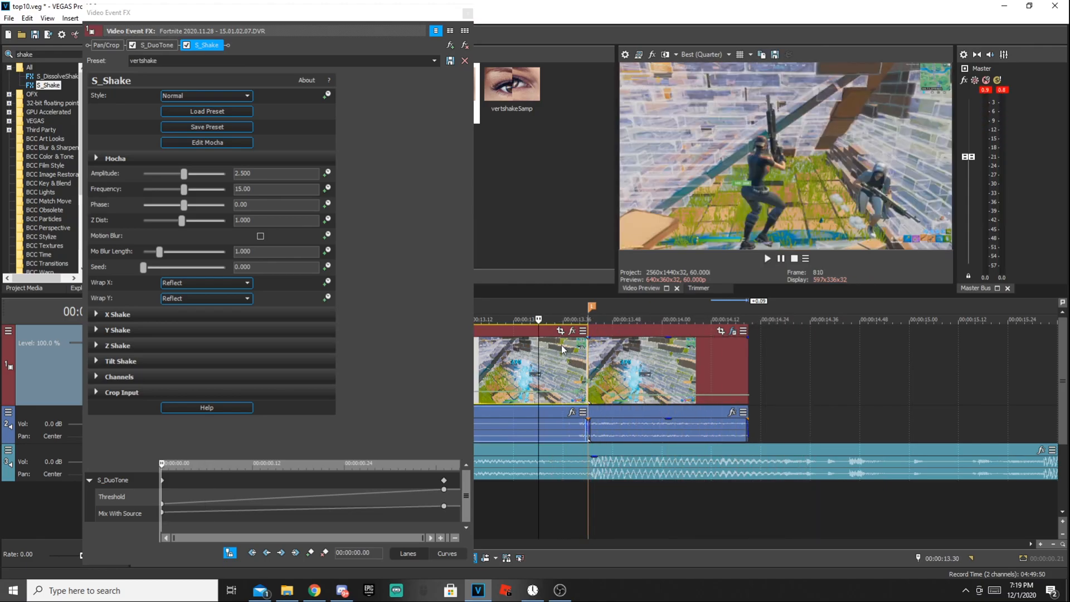
click(590, 350)
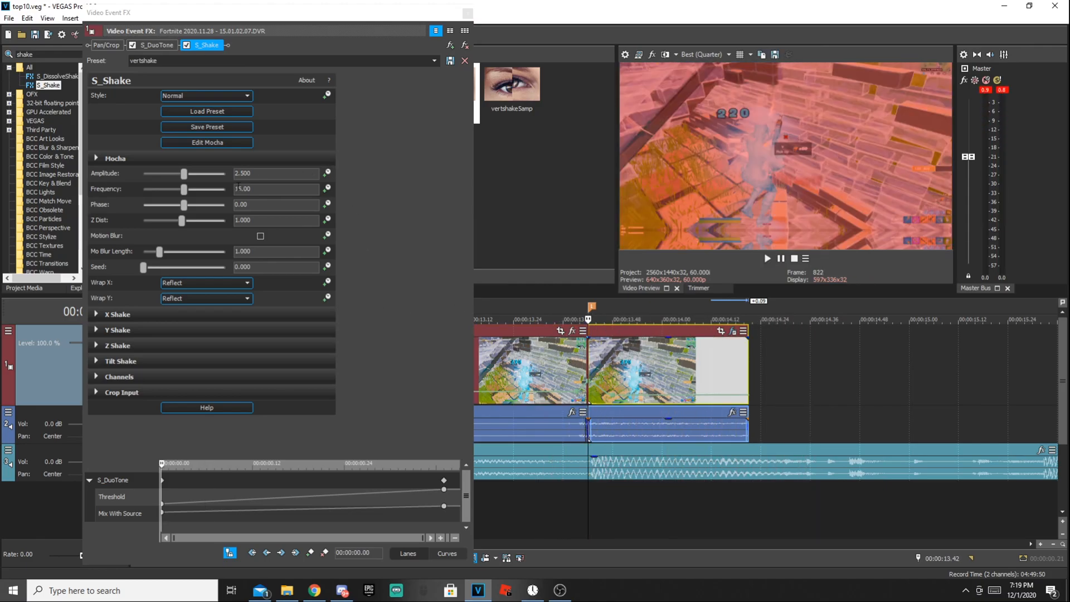
Examine the vertshake preset's X, Y, Z and Tilt Shake settings and close the effect settings
click(96, 314)
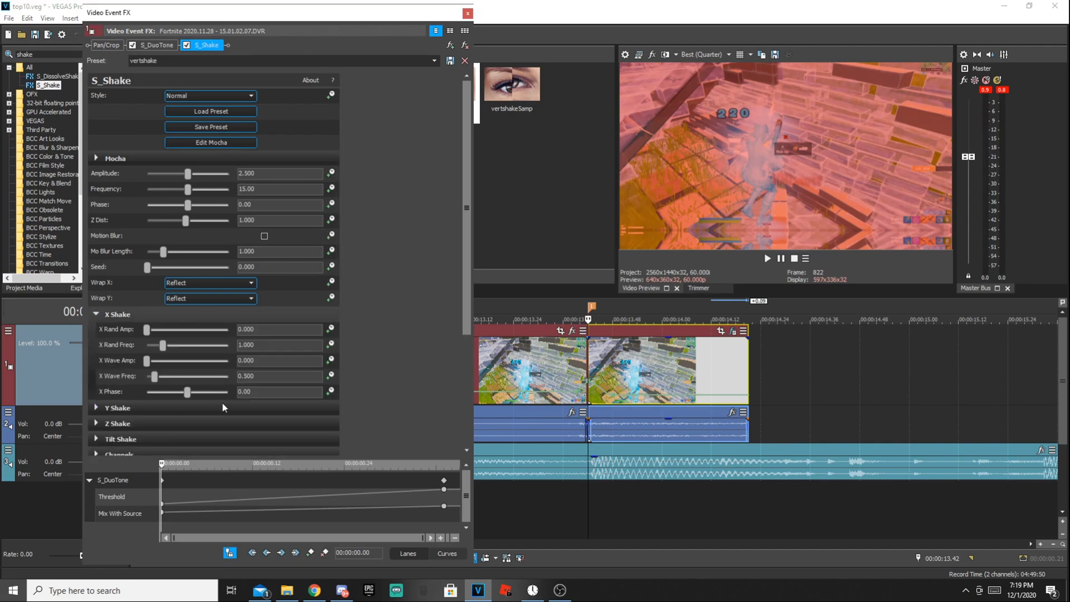
click(466, 451)
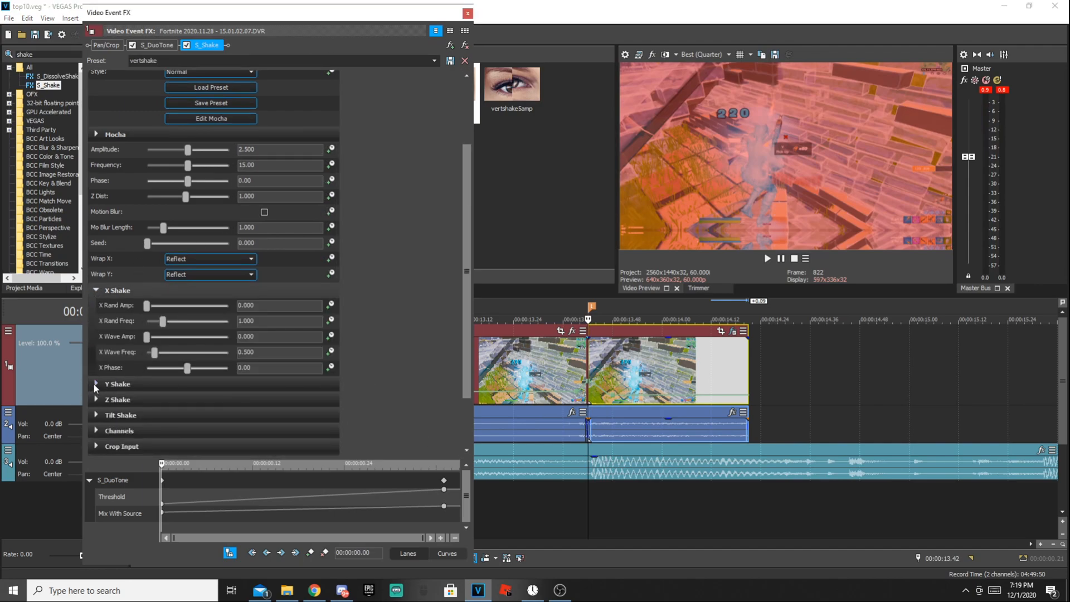
click(95, 385)
click(466, 451)
click(466, 449)
click(467, 449)
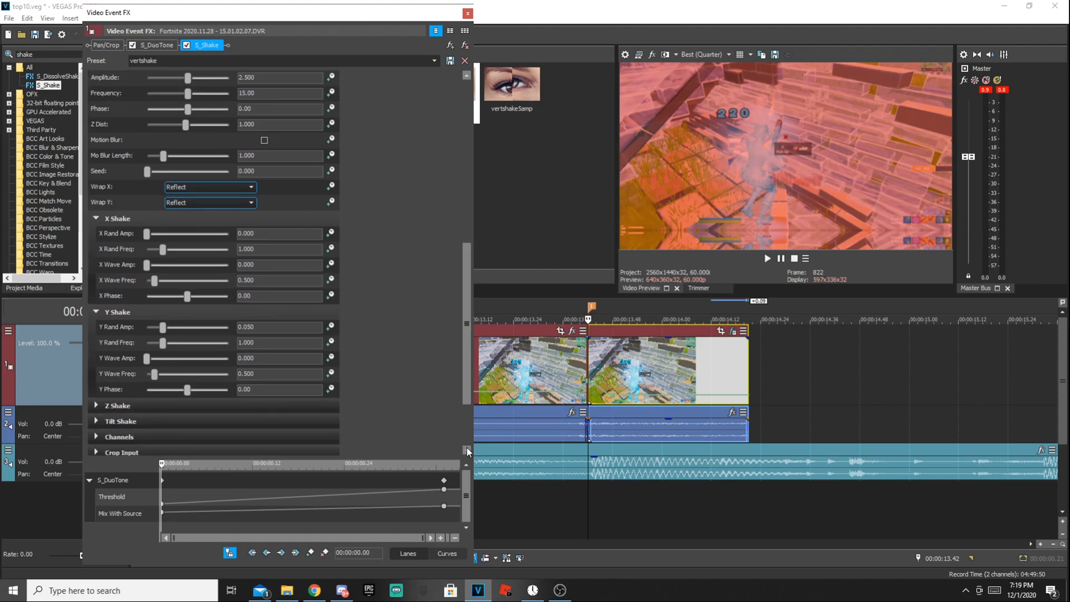
click(95, 423)
click(96, 407)
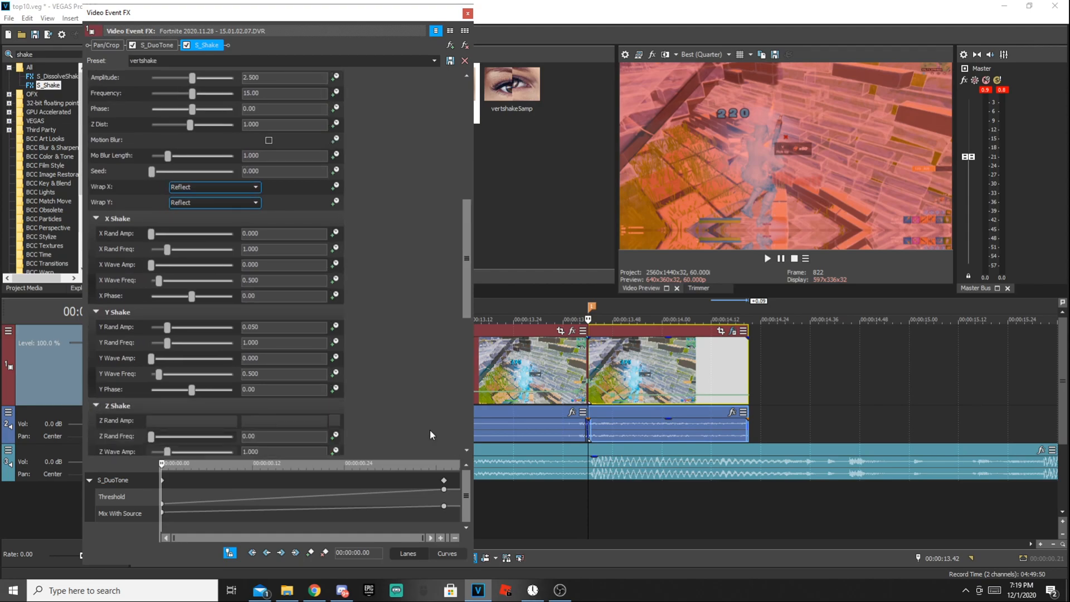
click(466, 450)
click(467, 450)
click(466, 451)
scroll(122, 422, down, 4)
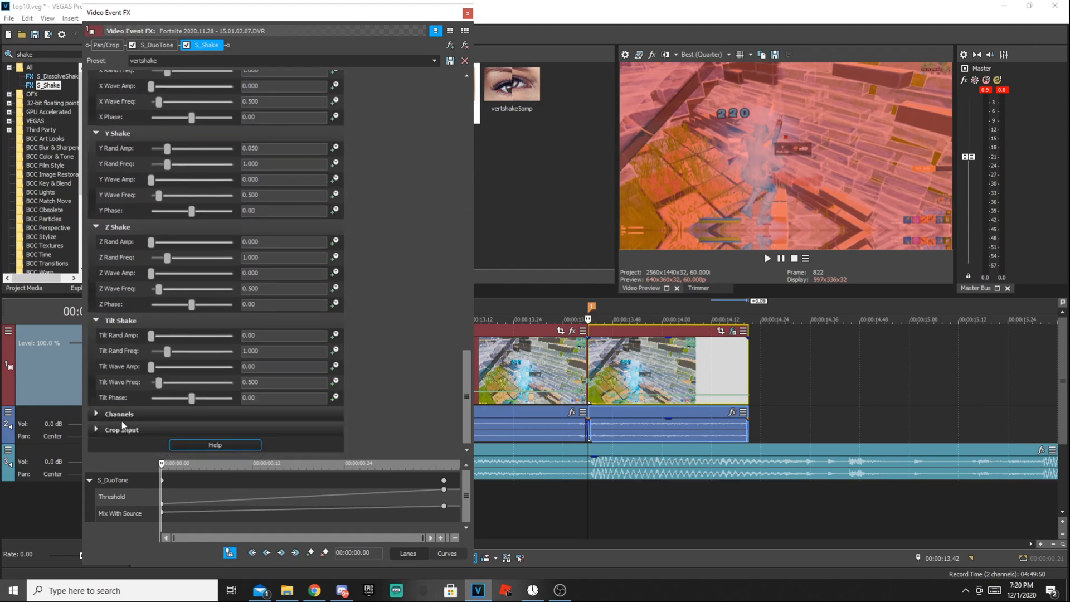
scroll(262, 389, up, 1)
mouse_move(469, 379)
mouse_down()
mouse_move(457, 162)
mouse_move(466, 129)
mouse_move(464, 378)
mouse_up()
click(467, 12)
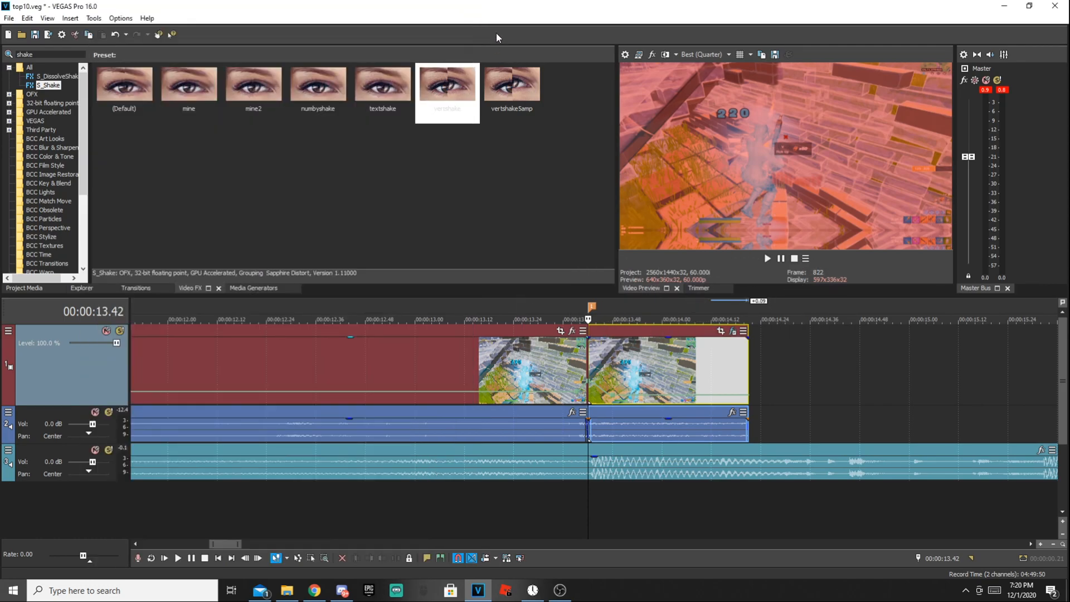
Enable animation for S_Shake's Amplitude and add a keyframe holding it at 2.500 five frames after the cut, at 00:00:13.47
click(729, 328)
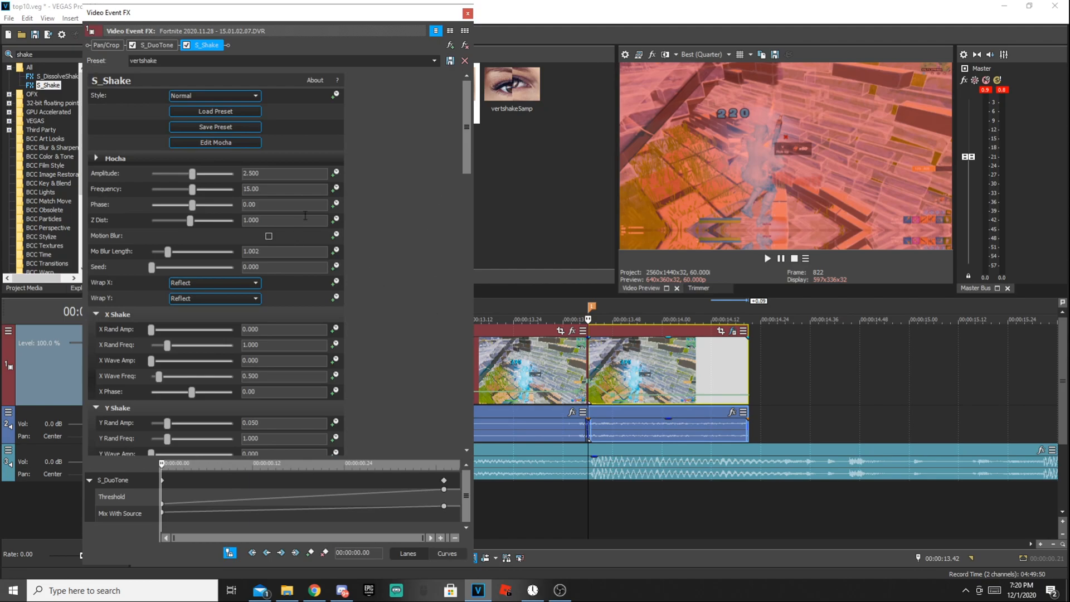
click(335, 174)
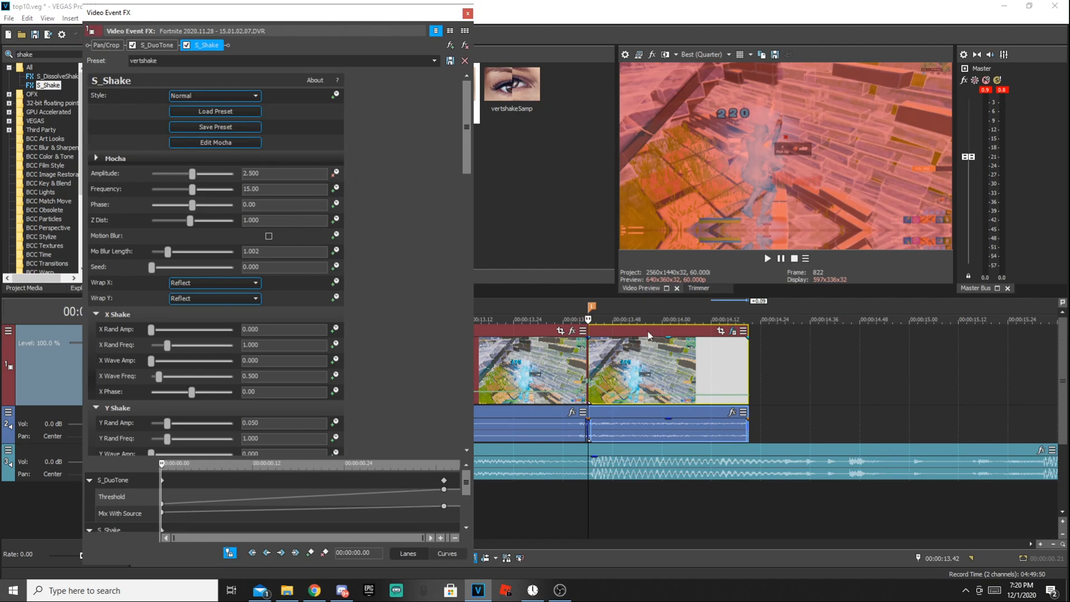
scroll(651, 328, up, 3)
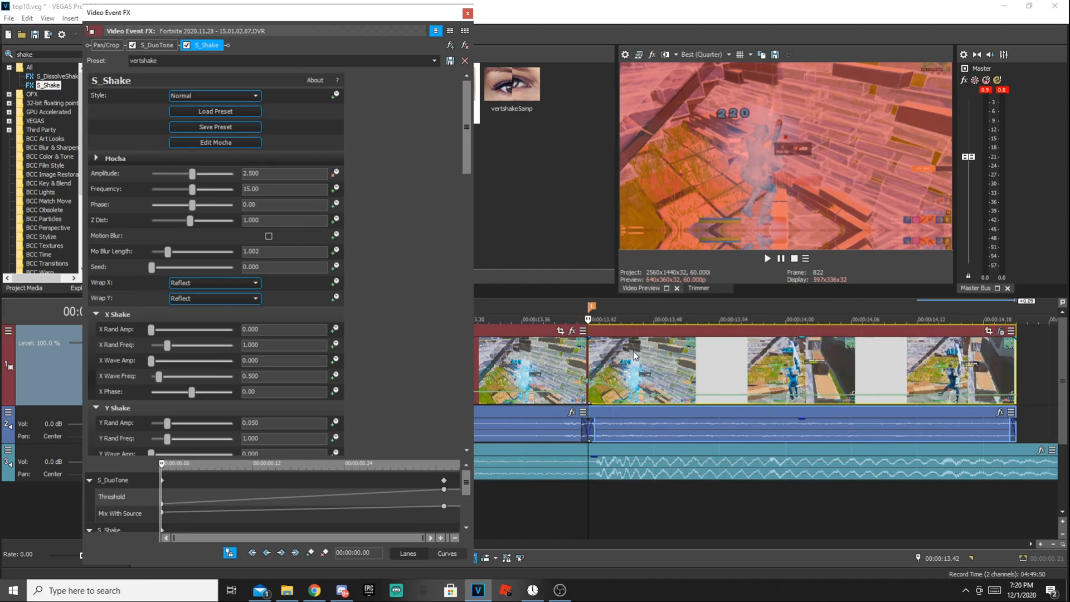
click(593, 361)
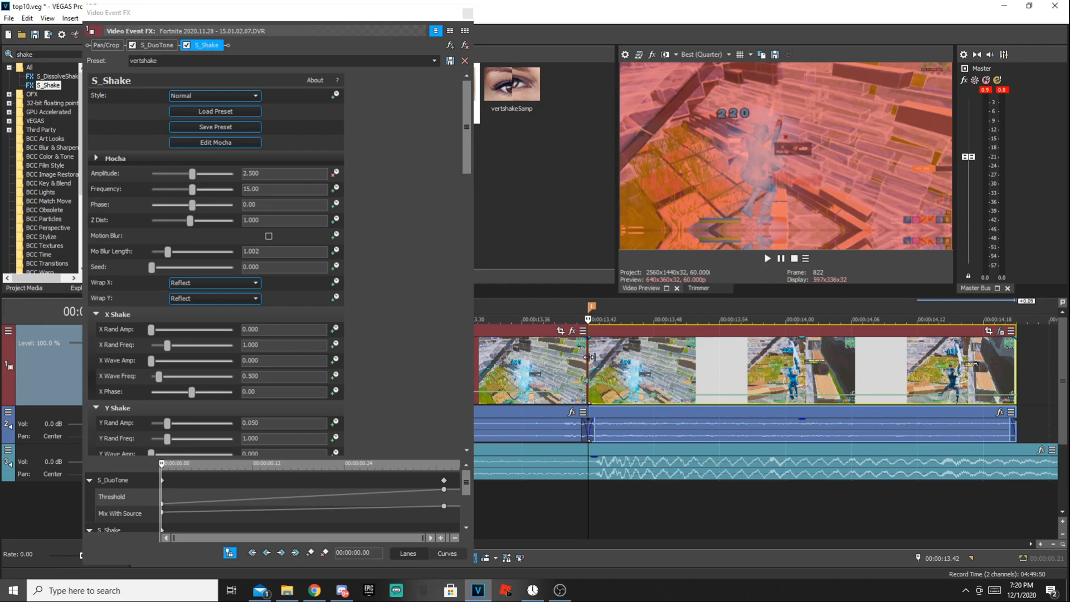
key(Right)
key(Right)
key(Right)
key(Right)
key(Right)
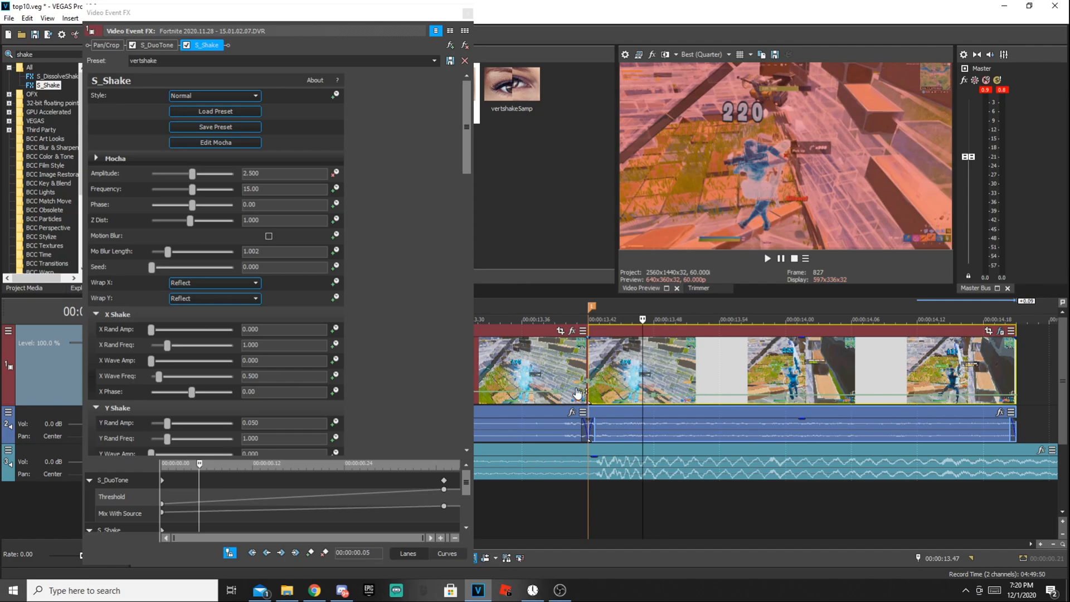
click(310, 553)
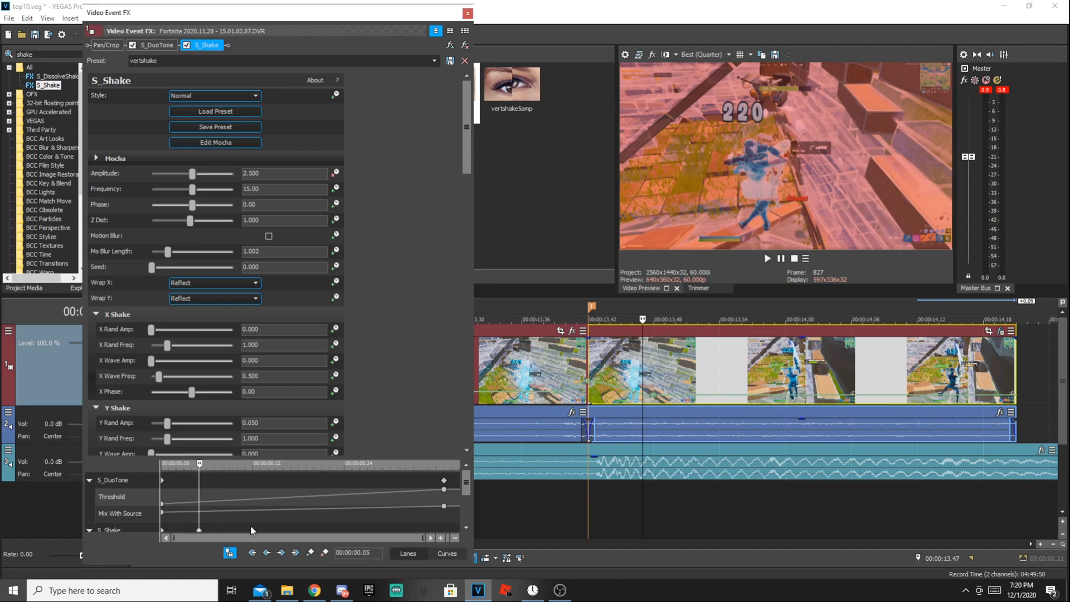
click(466, 527)
click(467, 528)
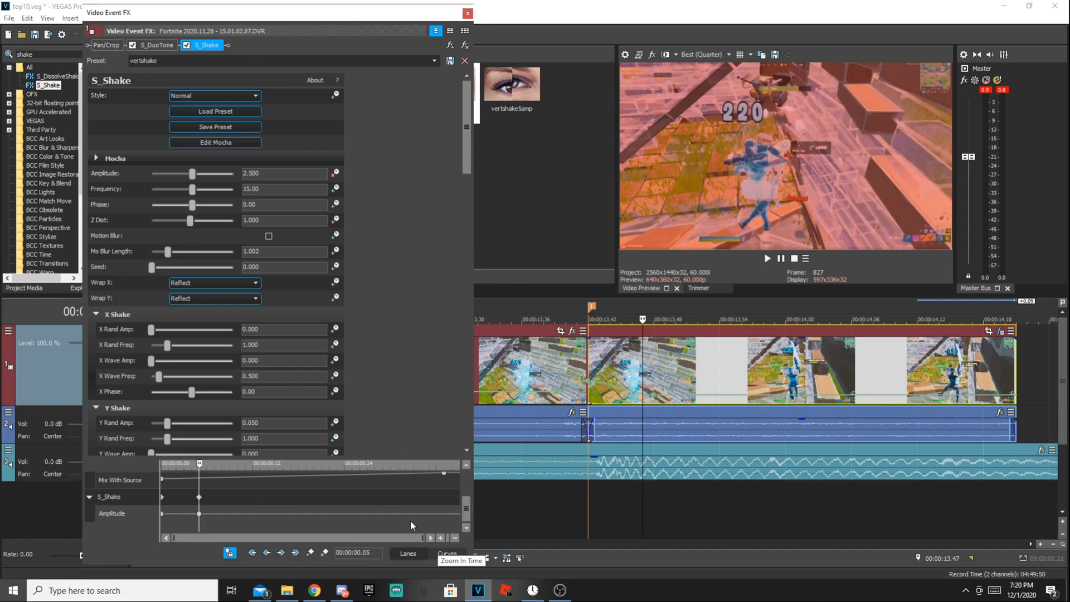
Set S_Shake's Amplitude to 0.000 with a keyframe two frames further on, at 00:00:13.49
click(643, 368)
key(Right)
key(Right)
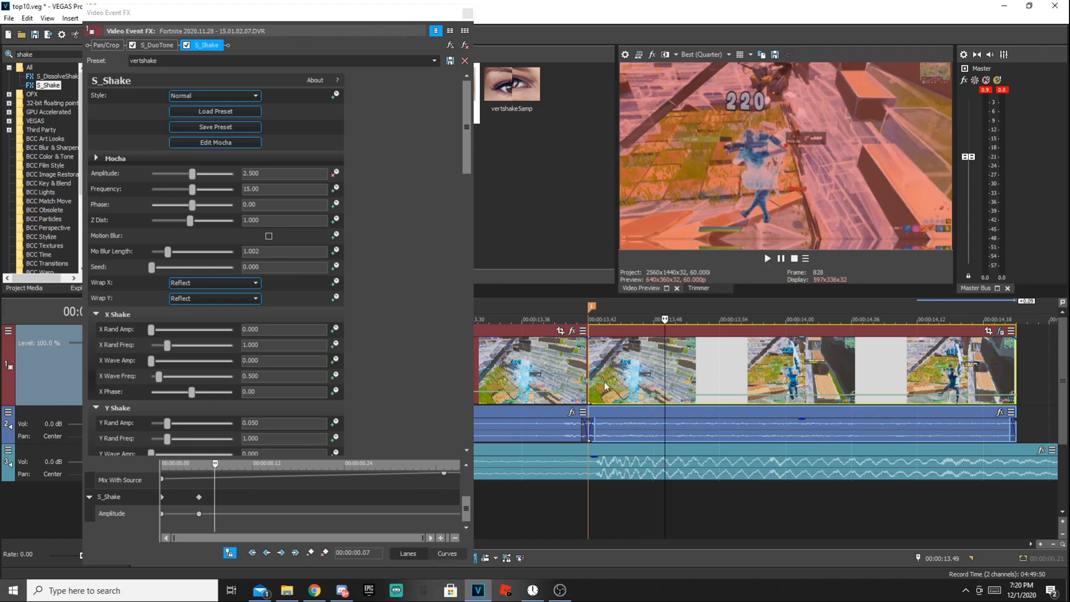
drag(196, 177, 151, 176)
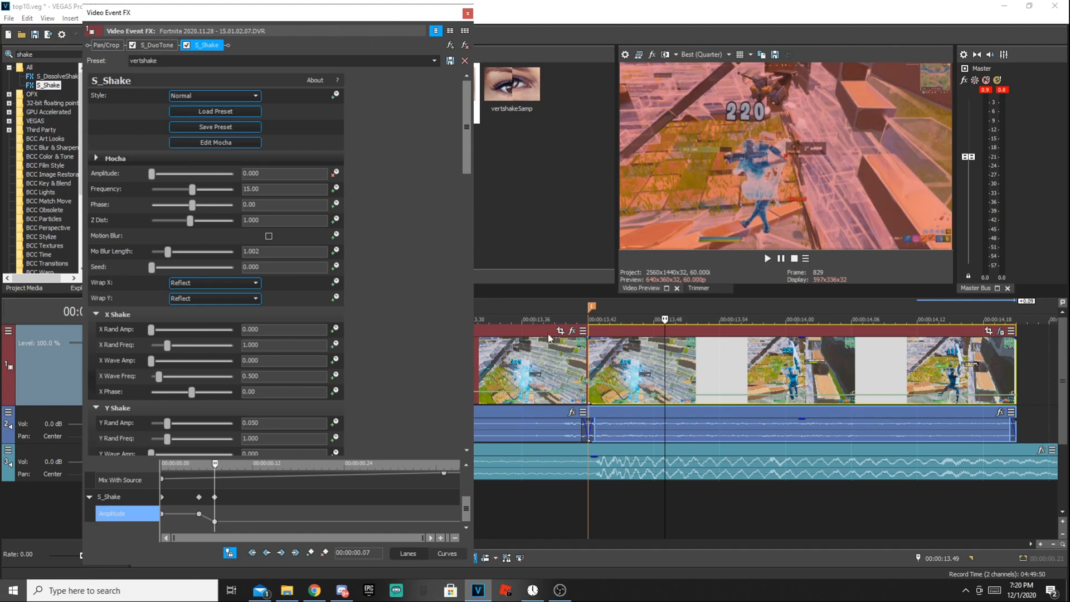
Preview the keyframed shake from shortly before the cut and close the effect settings
click(512, 372)
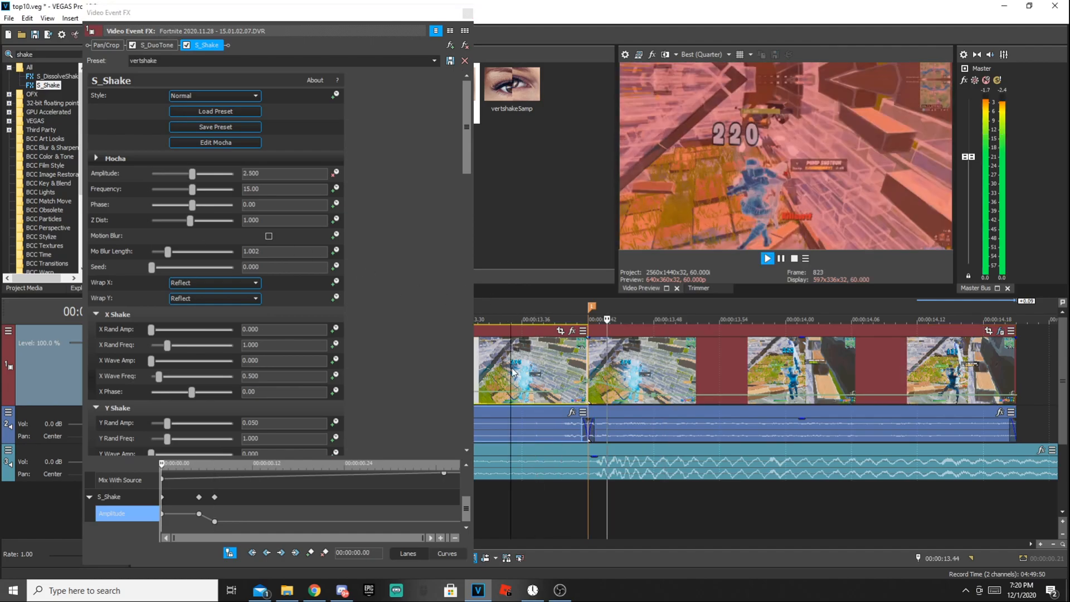
scroll(638, 379, down, 4)
click(517, 358)
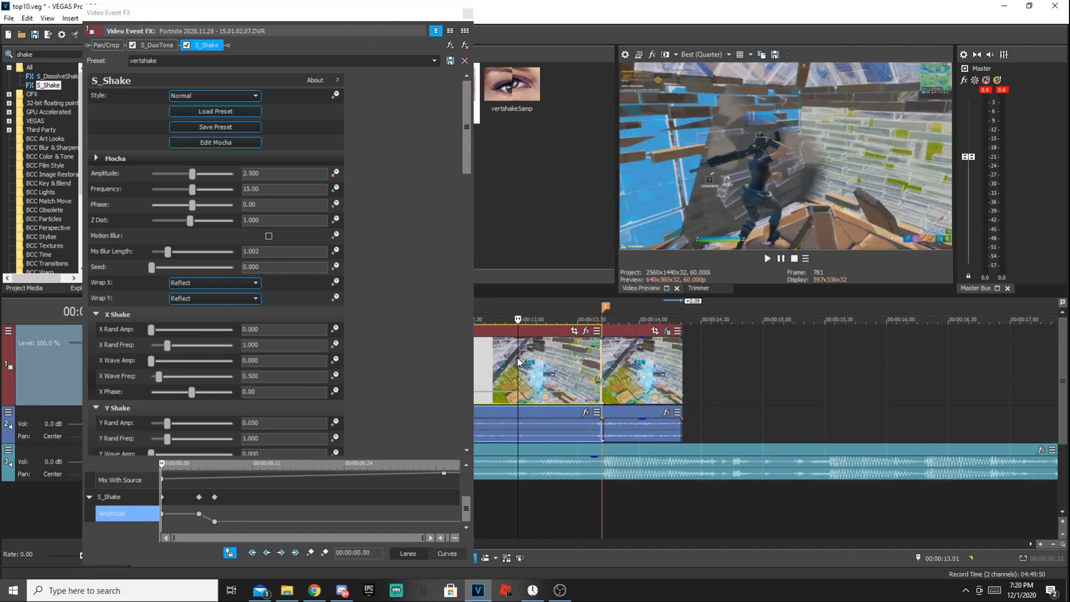
key(space)
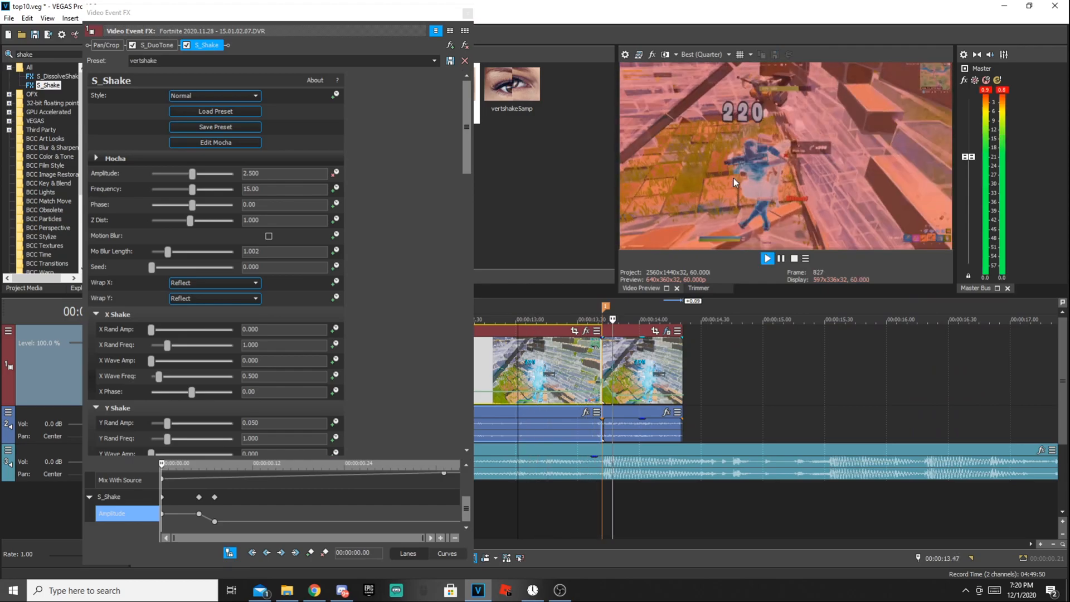
key(space)
click(604, 362)
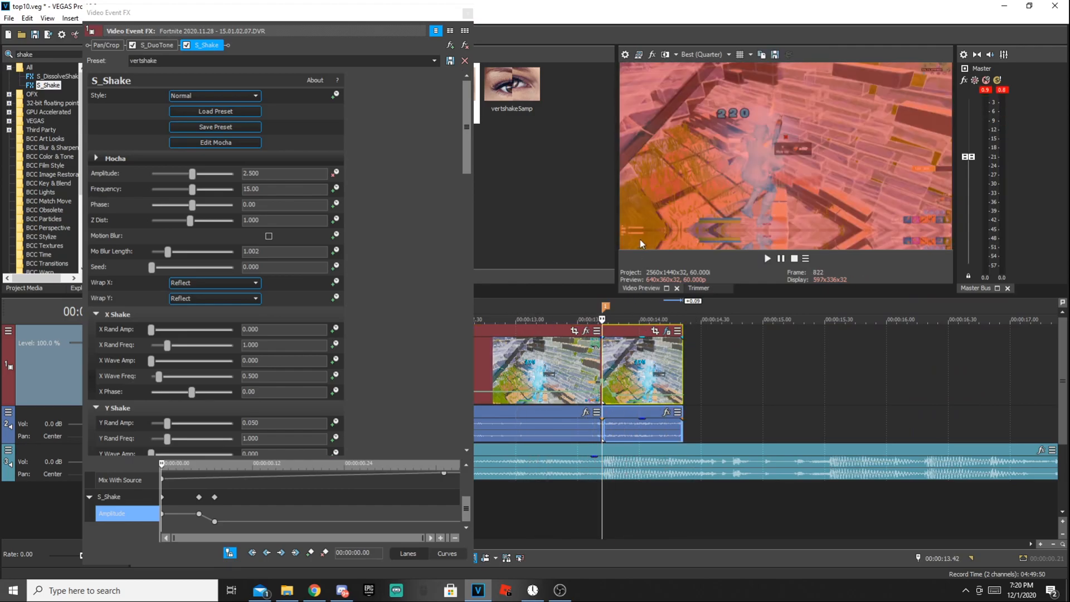
click(467, 13)
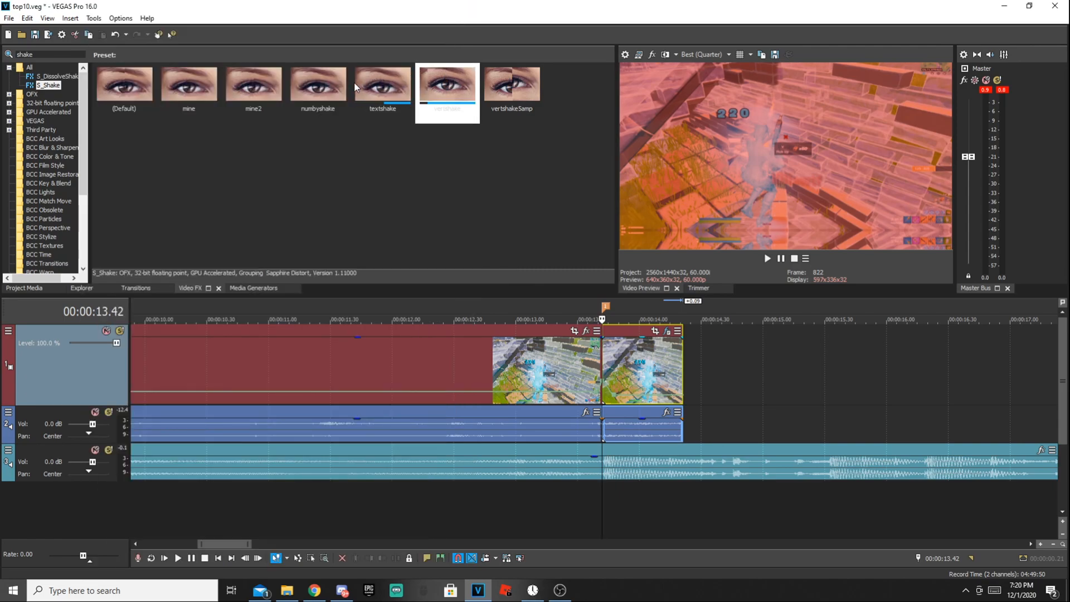
Add a second S_Shake with the numbyshake preset to the clip part after the cut and preview it across the cut
drag(333, 90, 342, 96)
drag(651, 374, 651, 373)
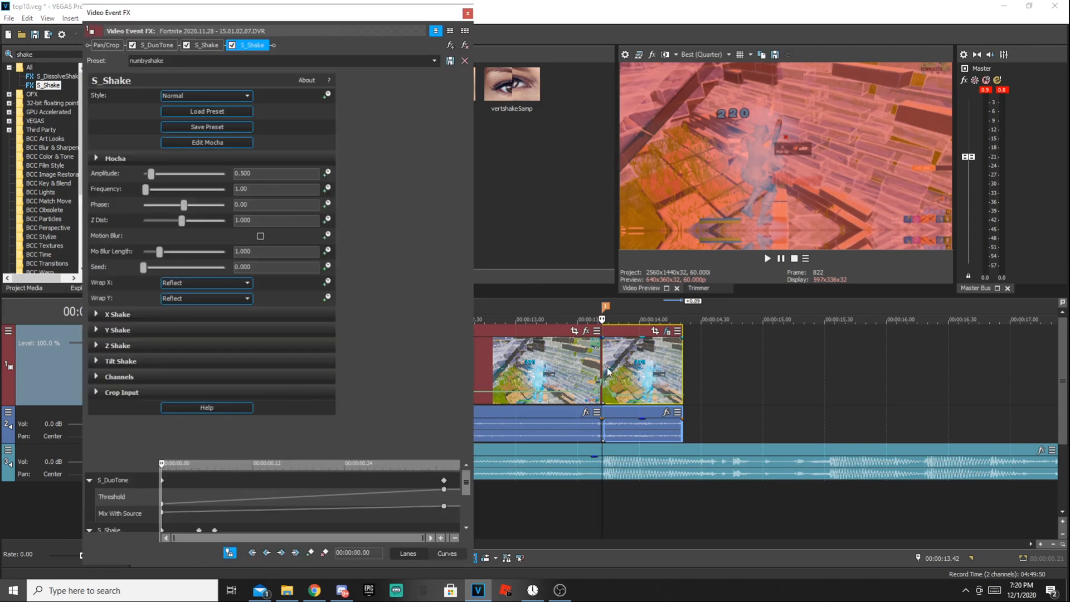
click(569, 356)
key(space)
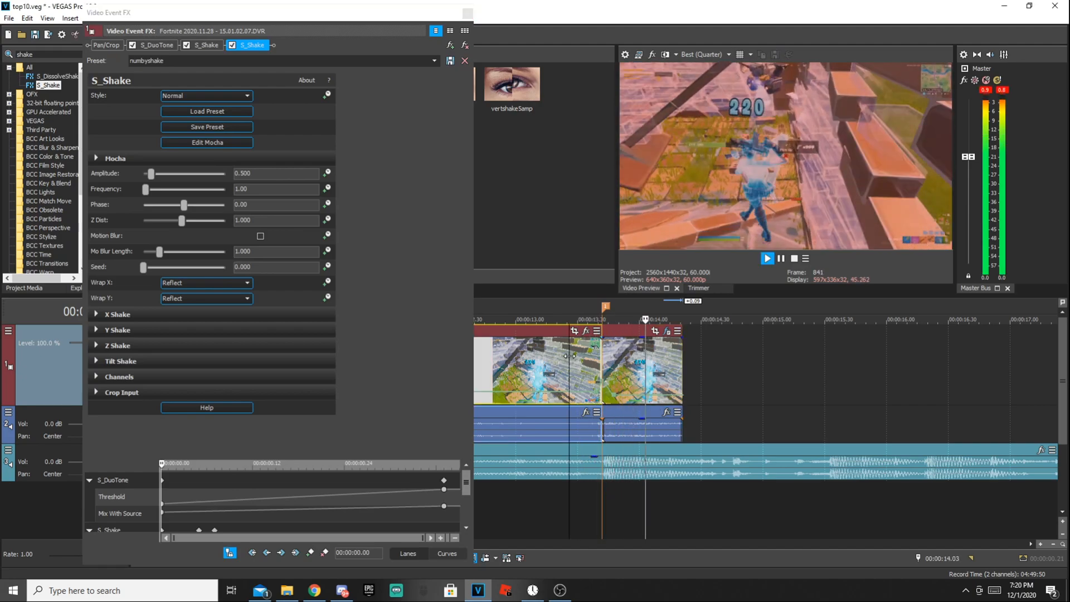
key(space)
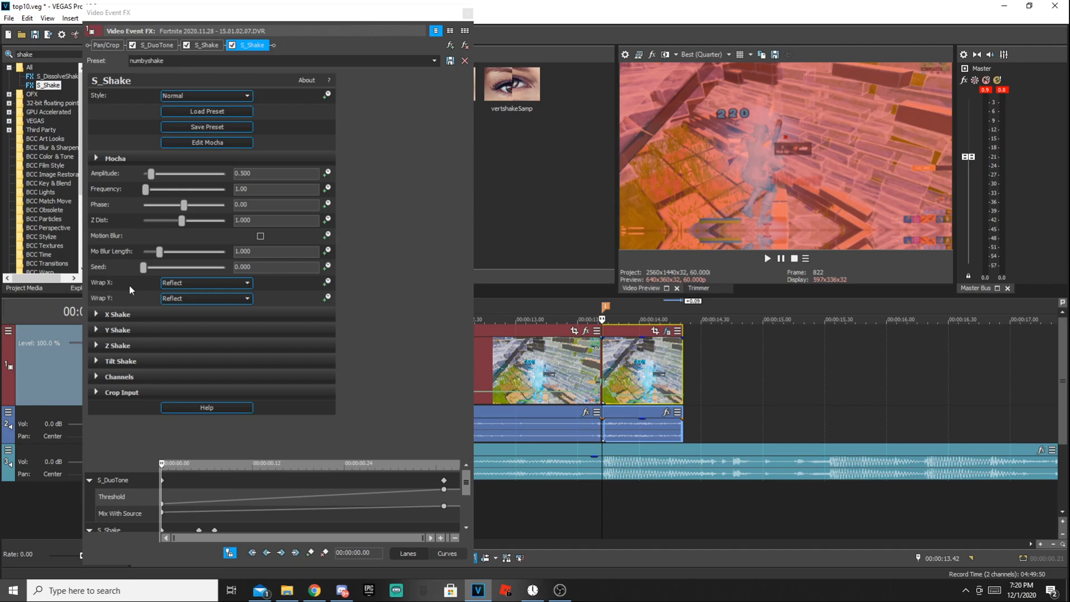
Examine the numbyshake preset's X, Y and Z Shake settings and close the effect settings
click(95, 314)
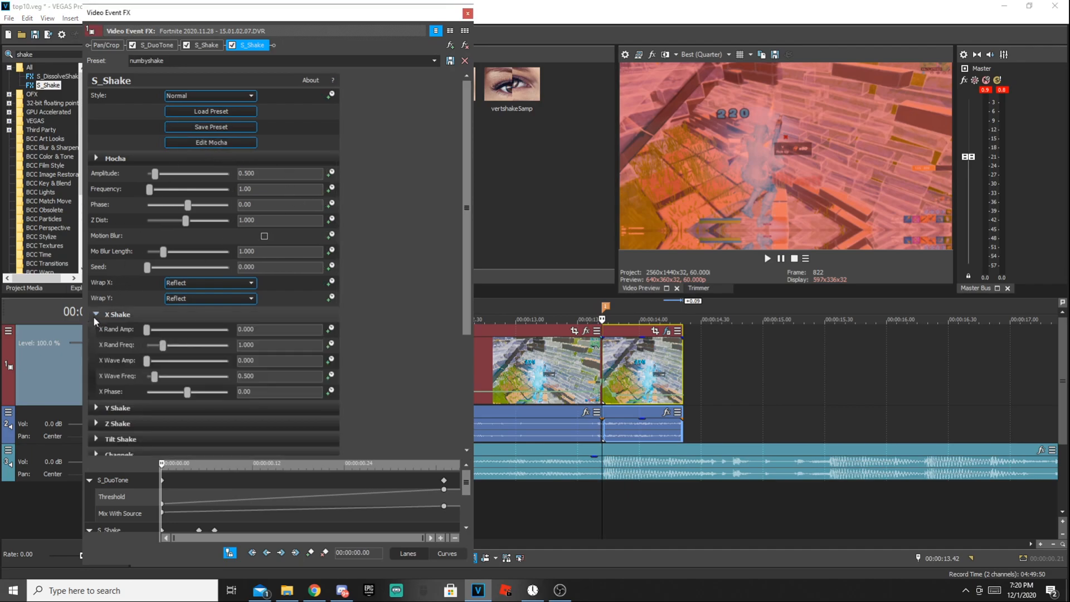
click(467, 450)
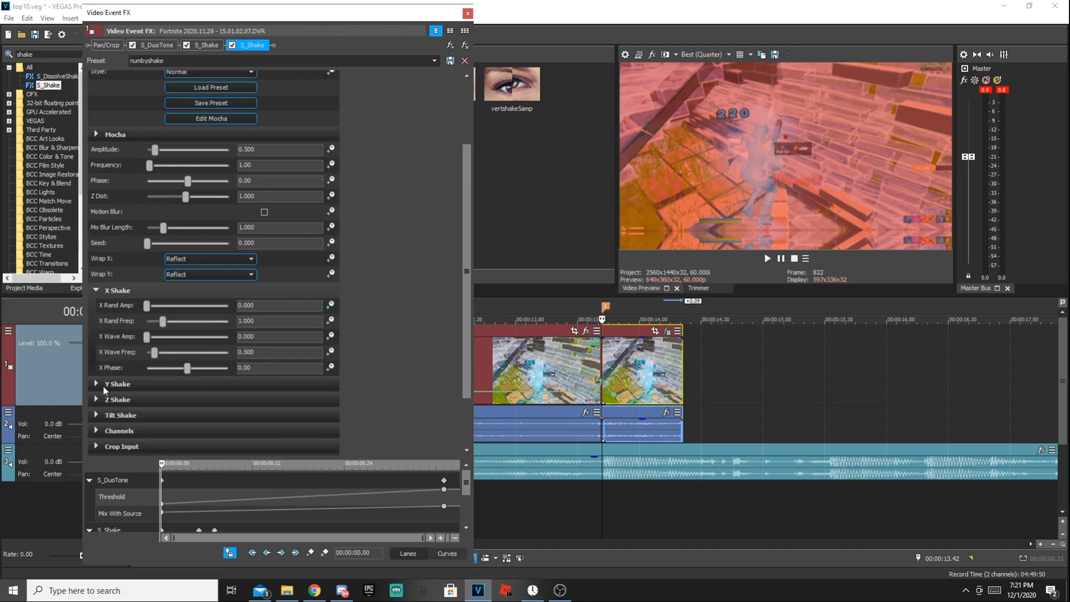
click(105, 388)
click(467, 451)
click(467, 451)
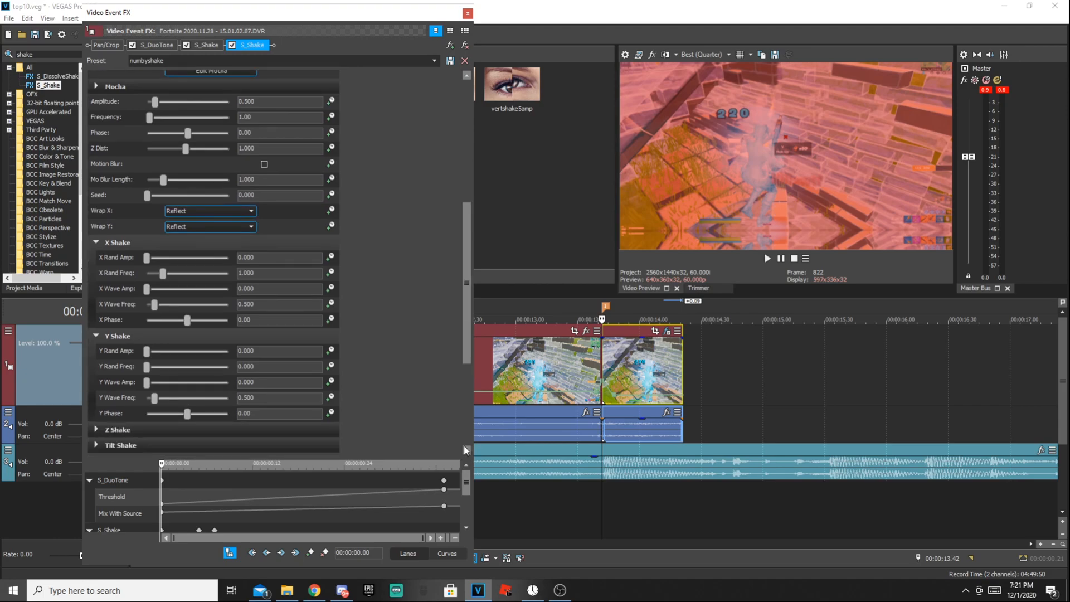
click(106, 428)
click(467, 450)
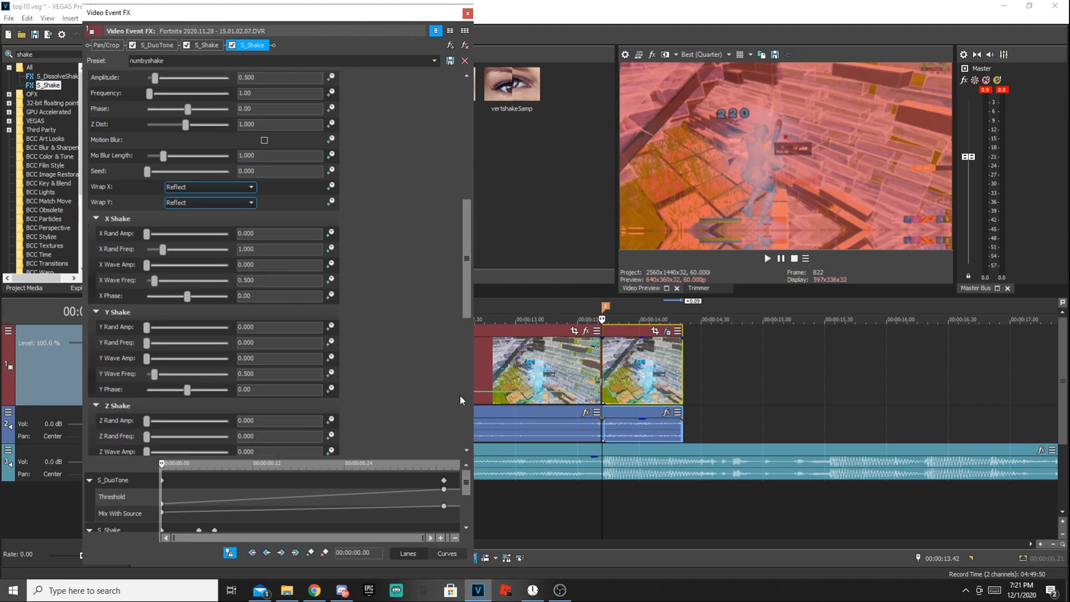
drag(466, 310, 430, 394)
click(468, 13)
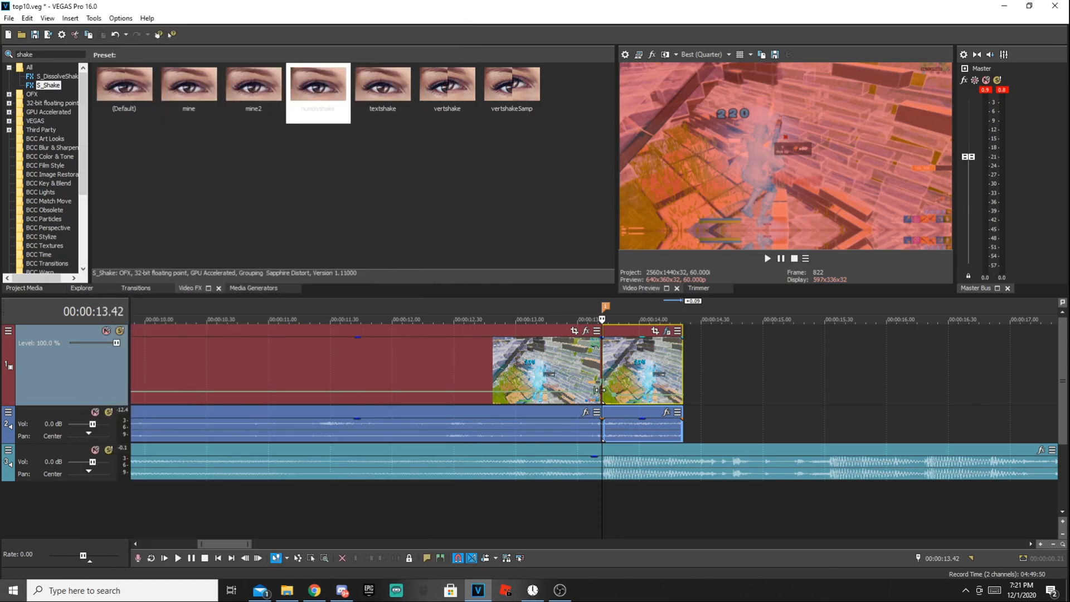
Play the combined duotone and both shake effects from 00:00:13.27, just before the cut
click(571, 356)
key(space)
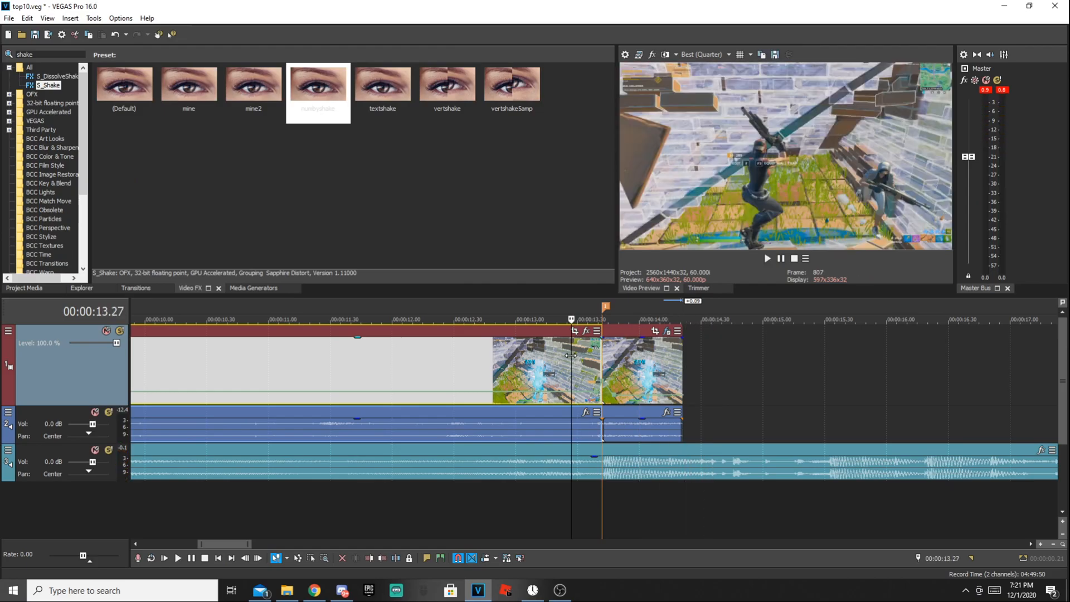
key(space)
key(space)
key(space)
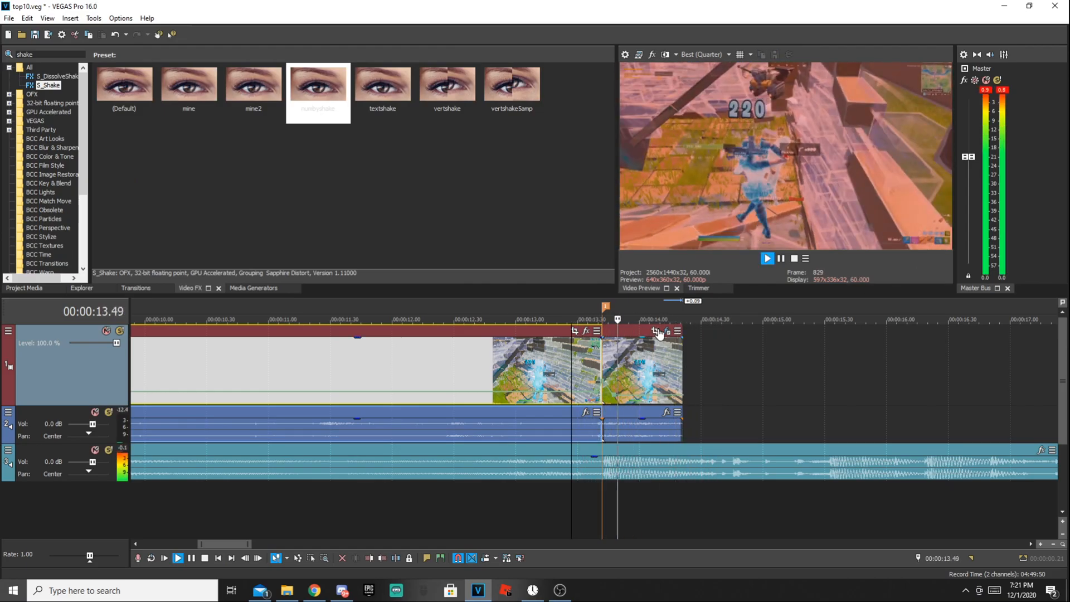
Add S_Flicker with the flicker1 preset to the clip part after the cut at 00:00:13.42
click(610, 360)
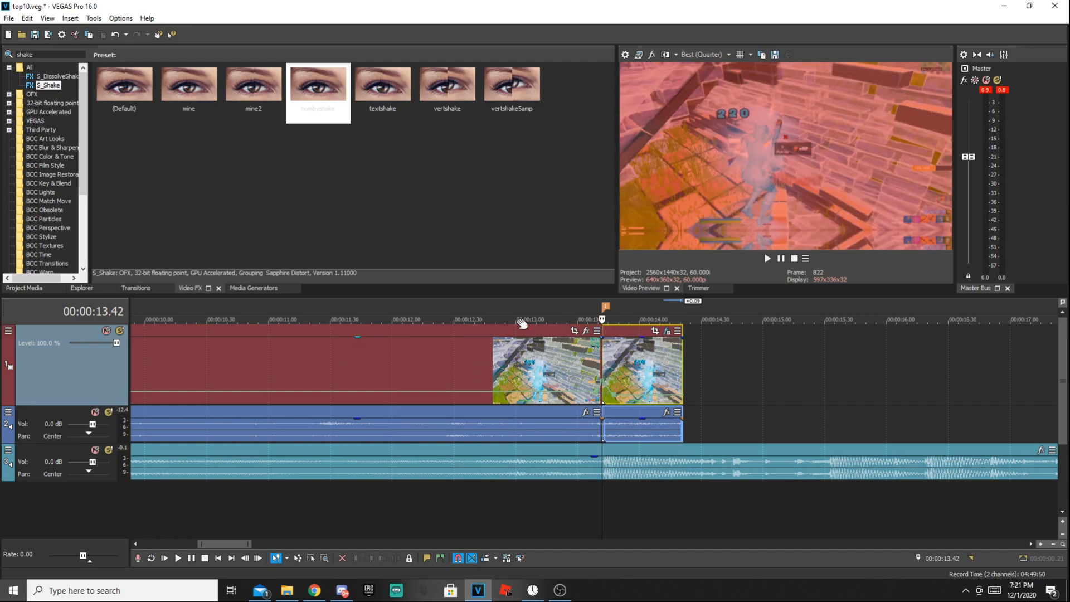
double_click(63, 56)
text(flicker)
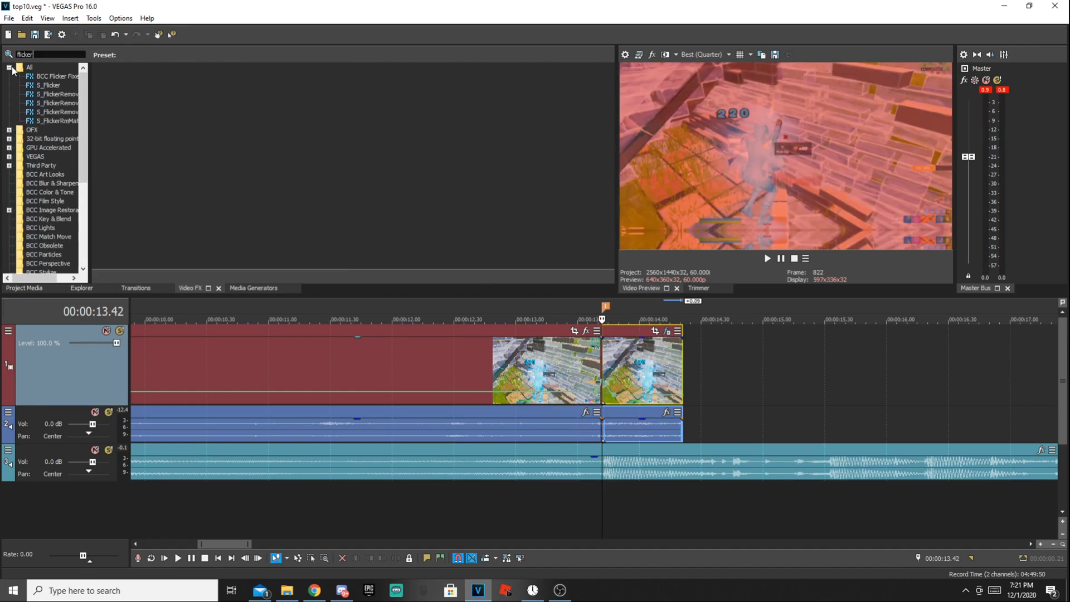
click(49, 85)
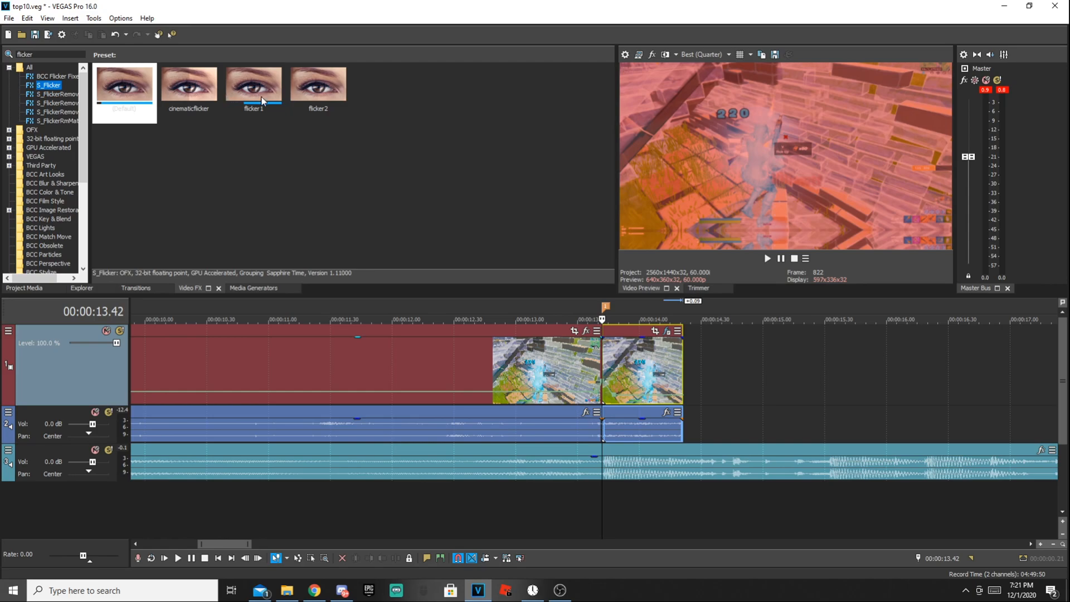
double_click(242, 97)
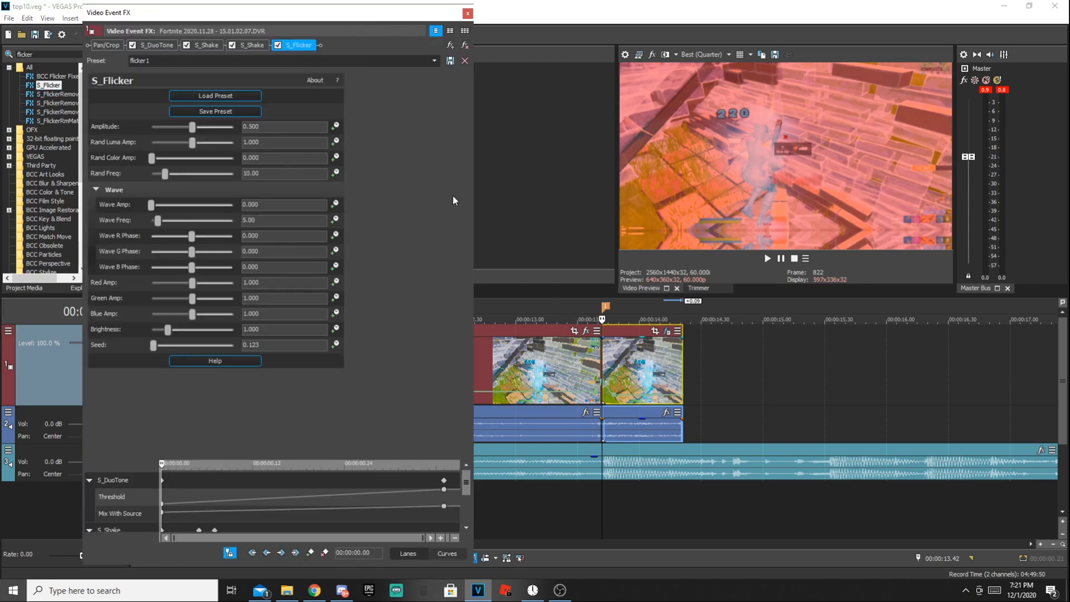
Check the footage just before and at the cut and edit the S_Flicker Amplitude value
click(577, 381)
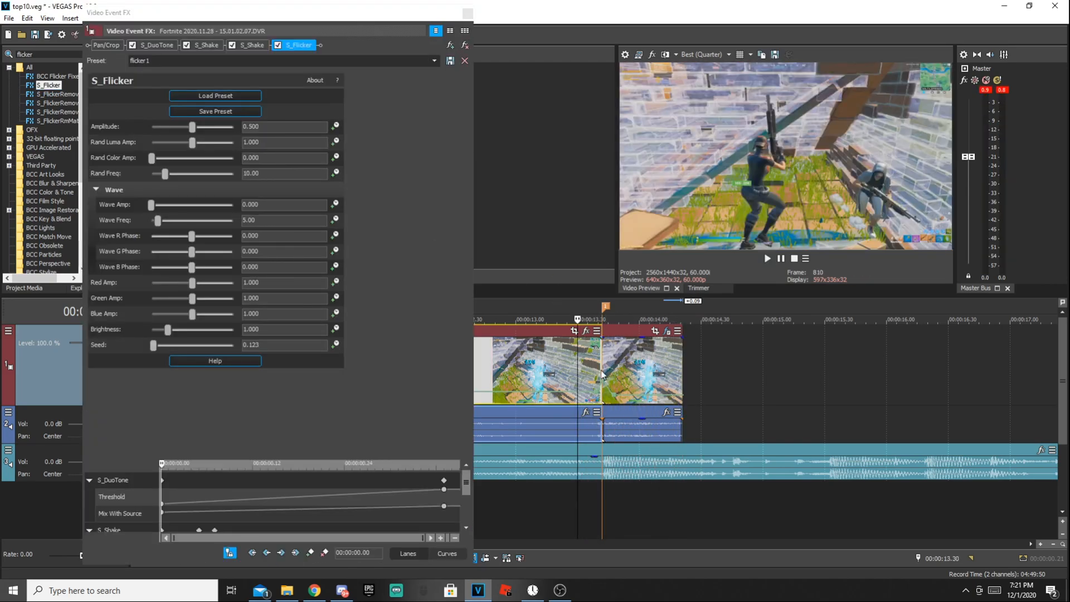
click(602, 374)
click(79, 127)
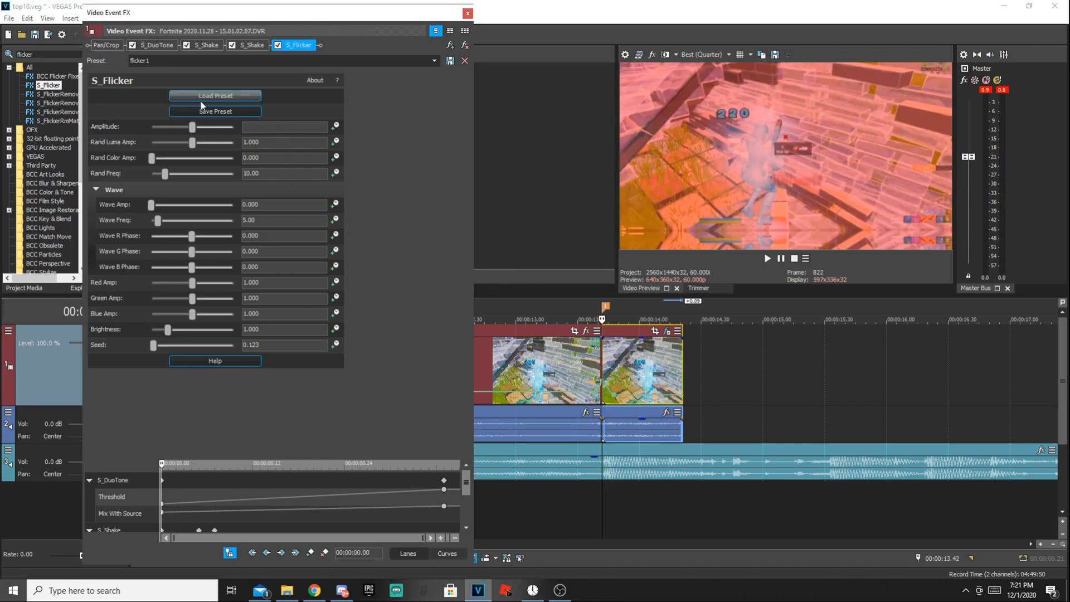
key(Return)
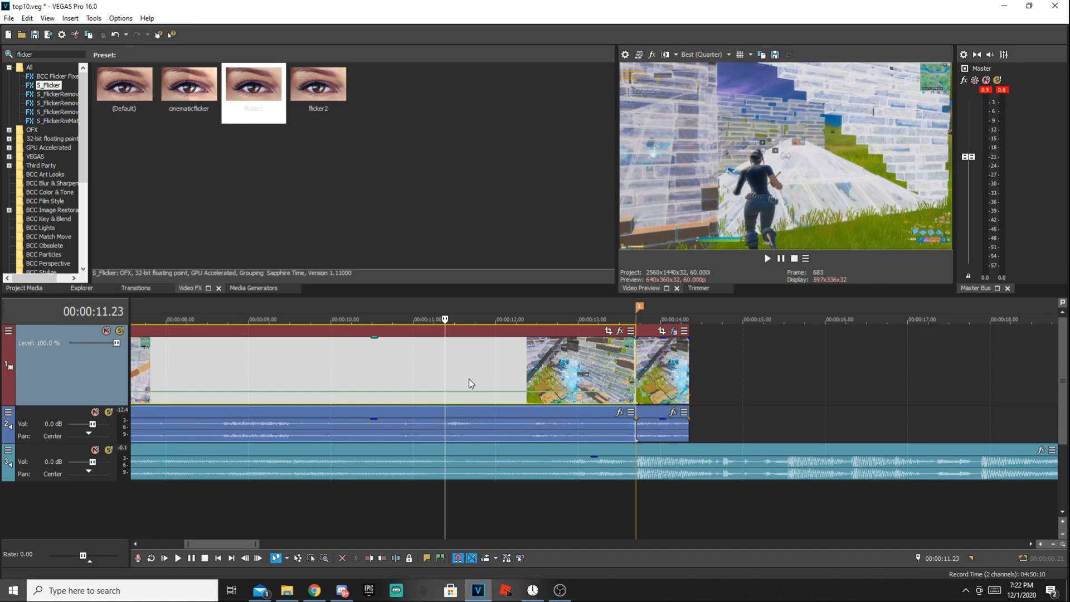
Play the clip before the cut and split it at 00:00:11.25 on the beat
click(620, 366)
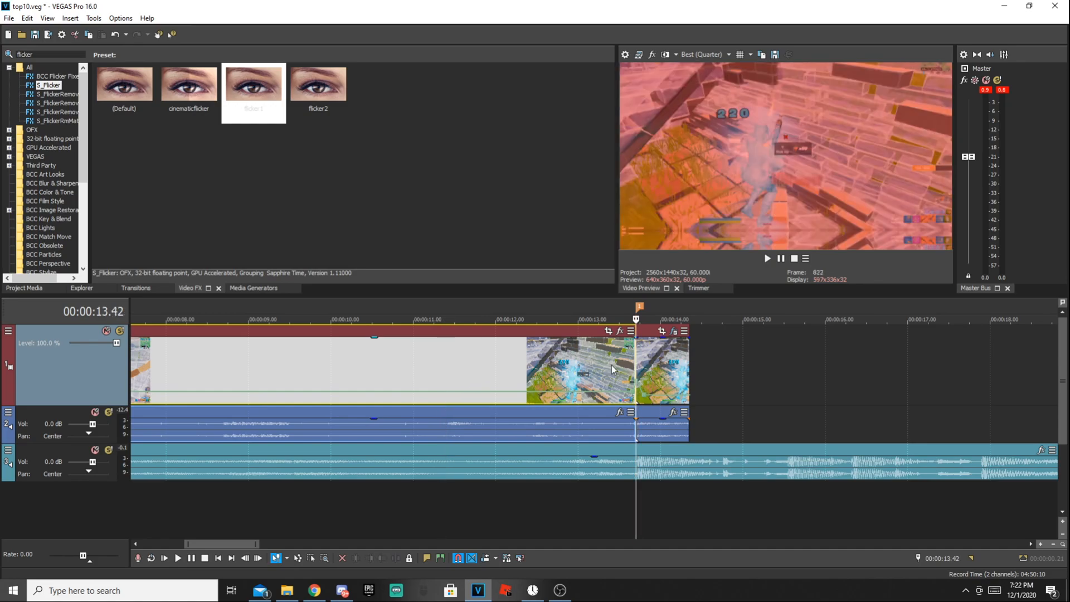
click(440, 360)
click(456, 363)
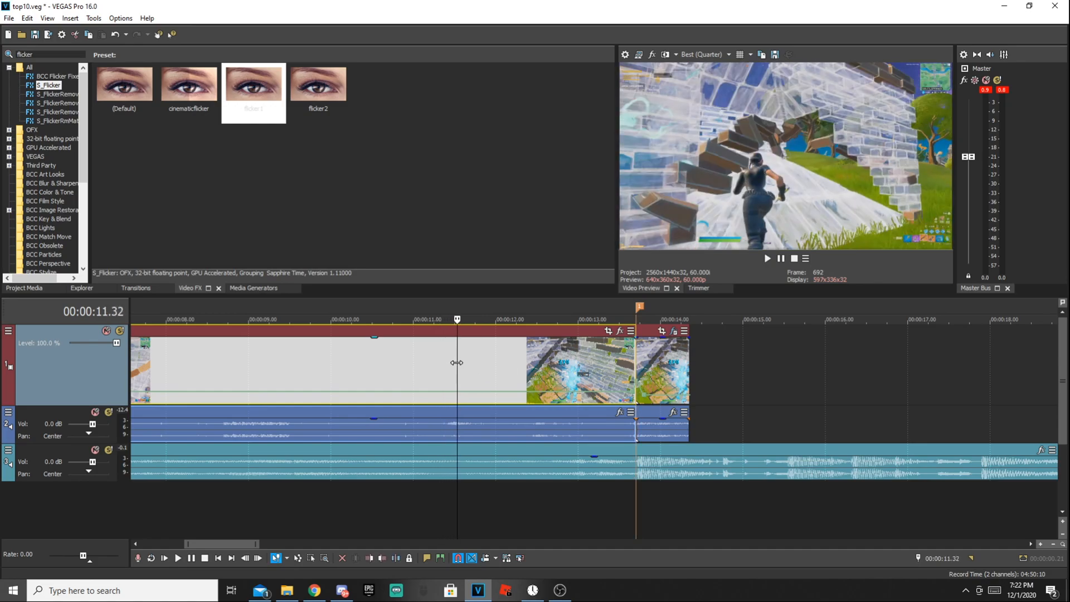
key(space)
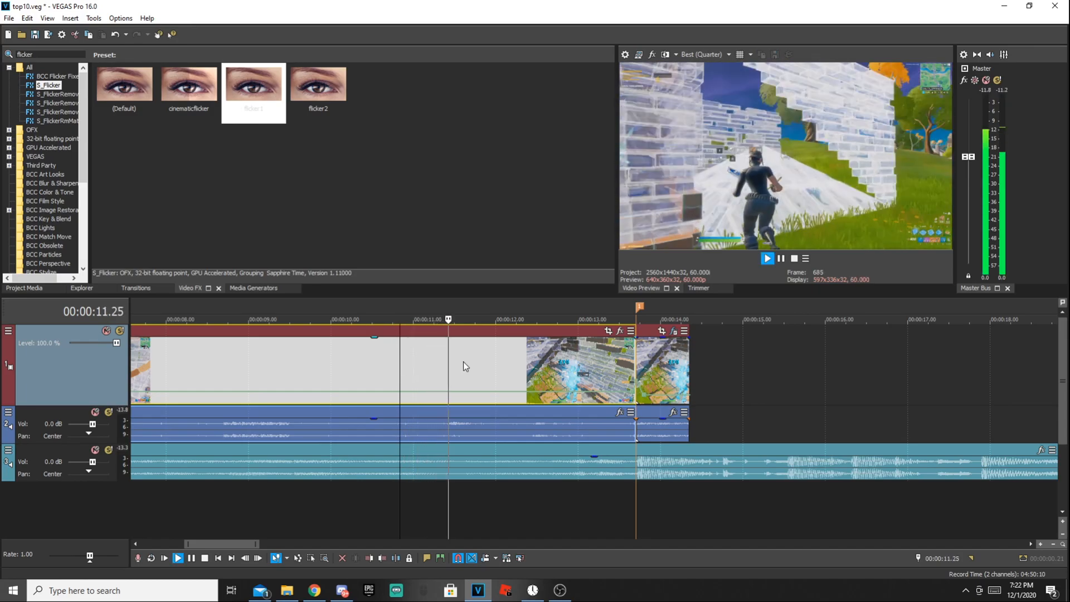
key(space)
key(s)
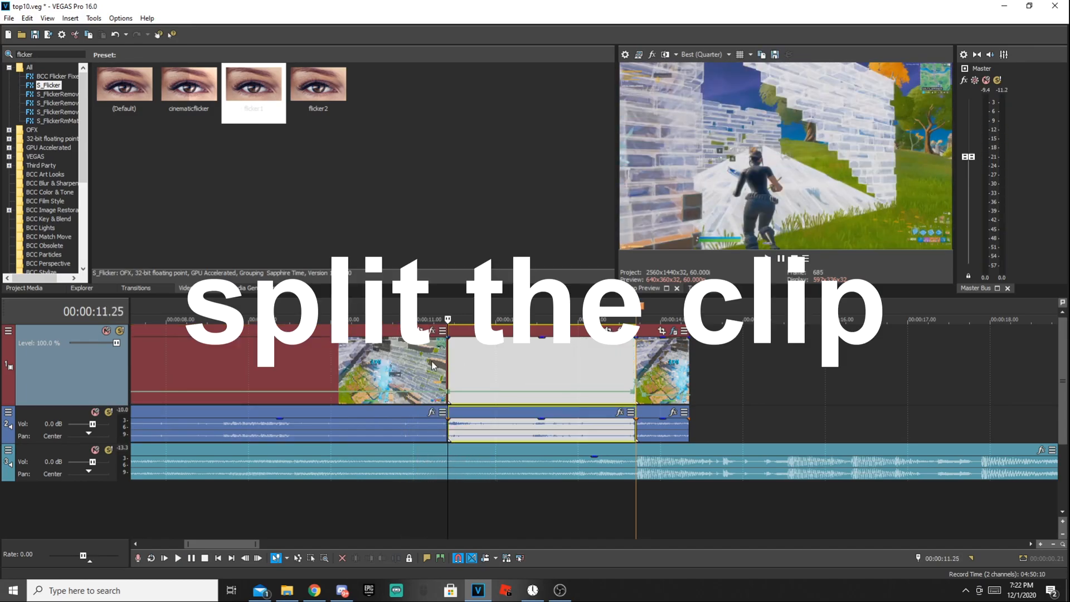
Add the Black and White effect with the default preset to the segment between the new split and the cut
click(25, 53)
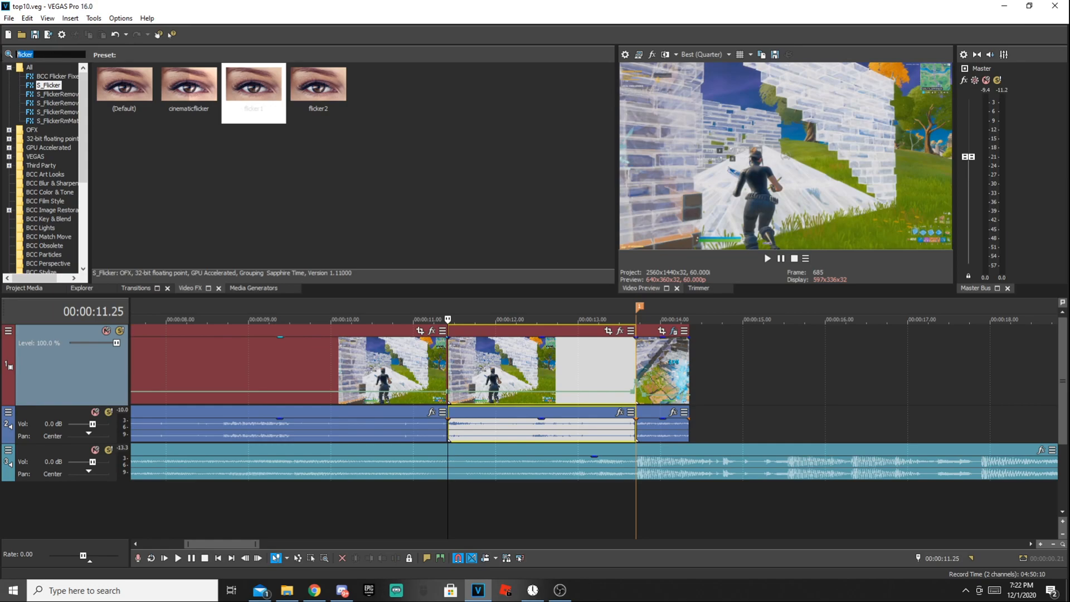
text(blacxk)
key(BackSpace)
key(BackSpace)
text(k)
click(52, 76)
drag(149, 110, 613, 338)
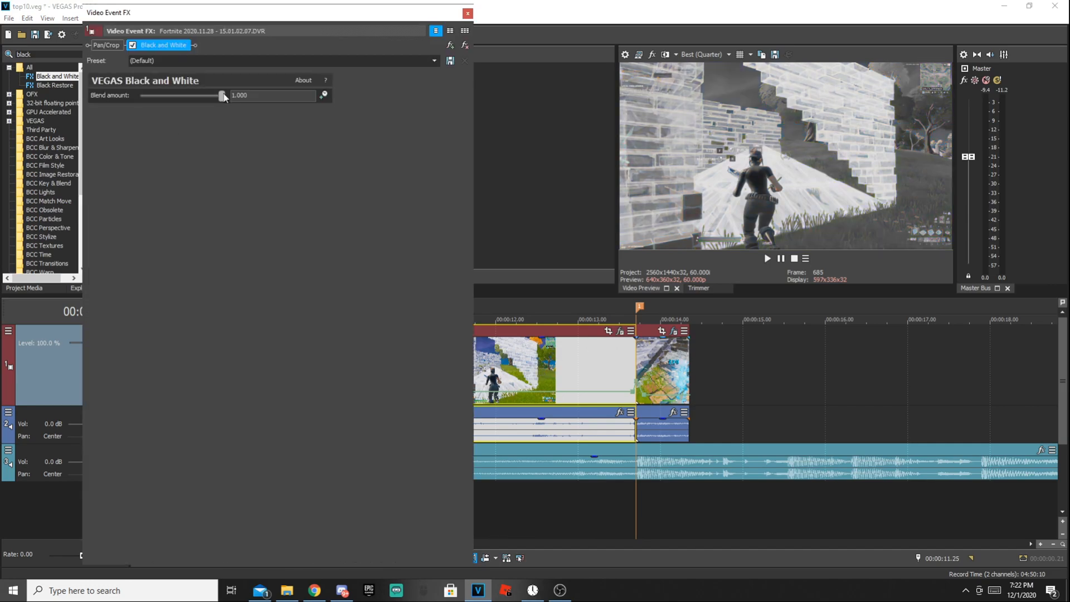
Animate the Black and White blend amount from 0 at the segment's start to 0.8 at its end
drag(223, 96, 140, 96)
scroll(630, 357, left, 3)
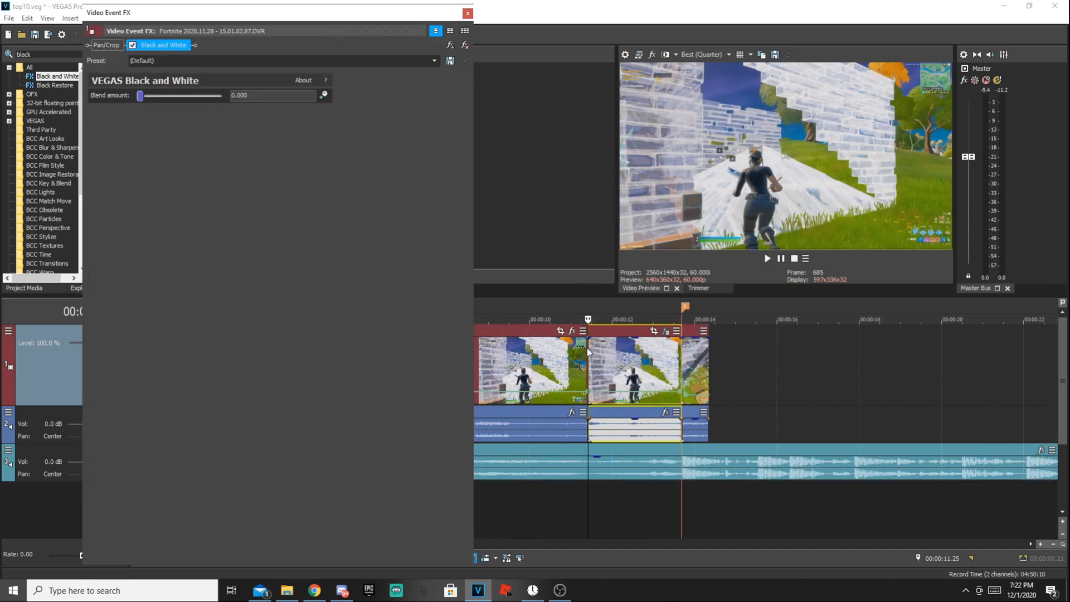
click(774, 365)
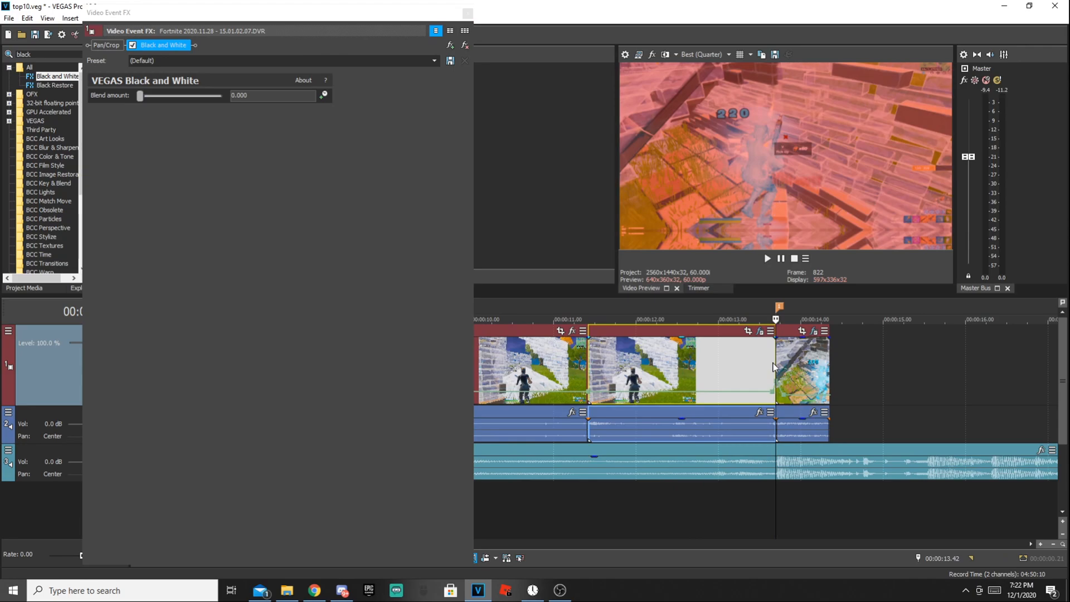
click(324, 95)
click(281, 99)
text(0.8)
key(Return)
Preview the black and white fade from shortly before the split and close the effect settings
click(517, 191)
click(566, 363)
key(space)
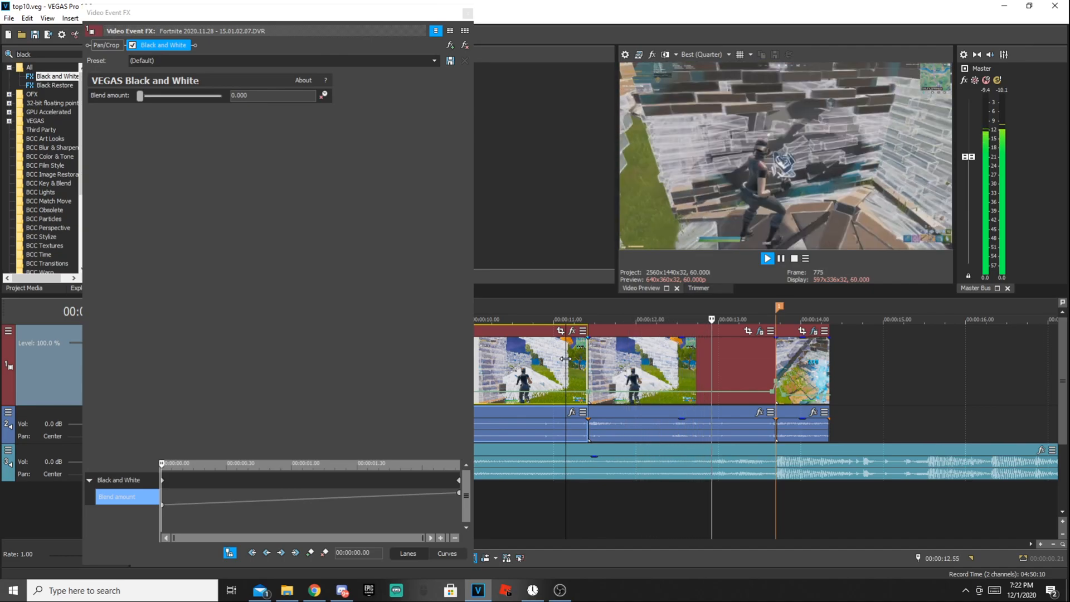
click(713, 379)
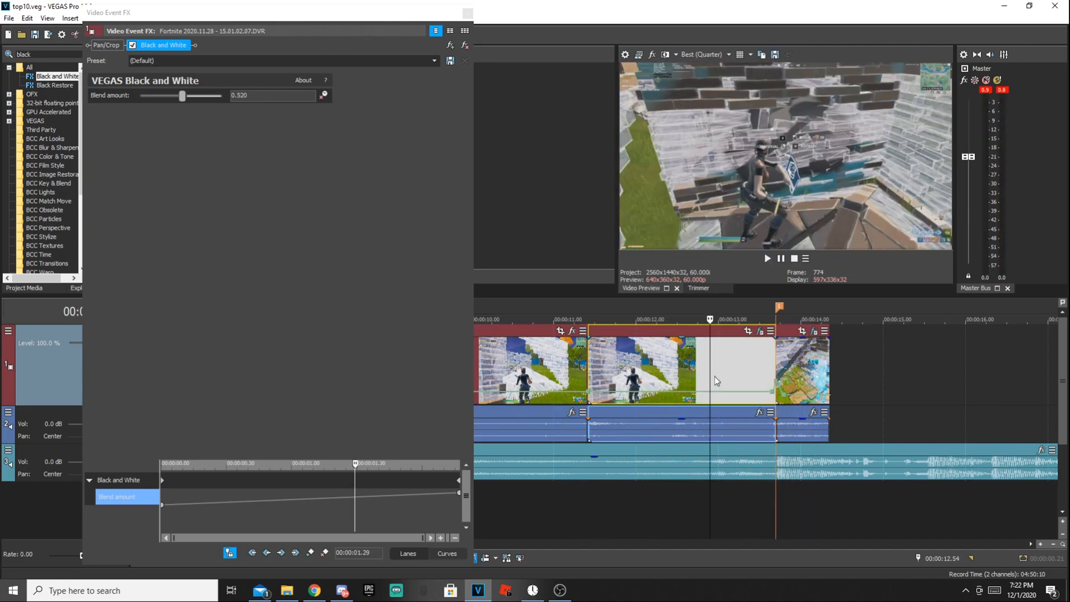
click(467, 13)
Add the Pinch/Punch effect with the Reset to None preset to the black and white segment
drag(63, 56, 1, 59)
key(BackSpace)
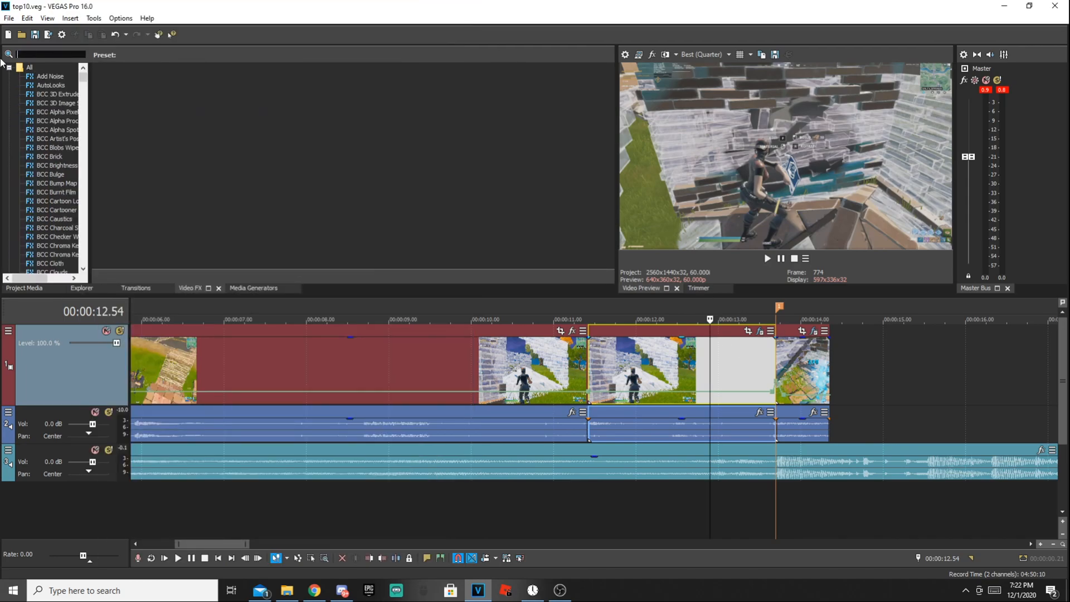
text(pinch)
click(61, 76)
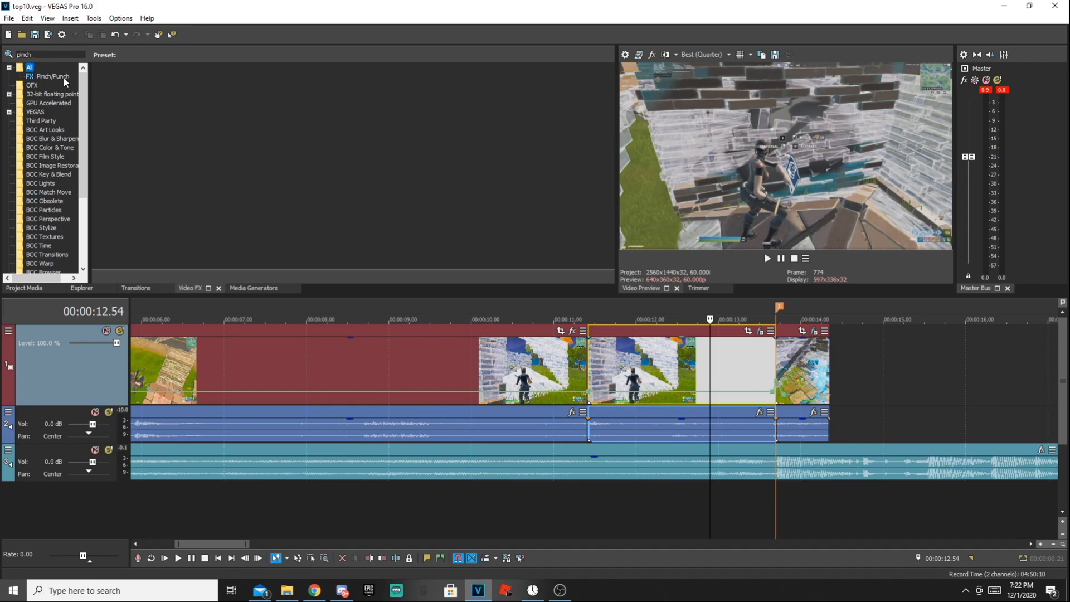
drag(510, 89, 730, 374)
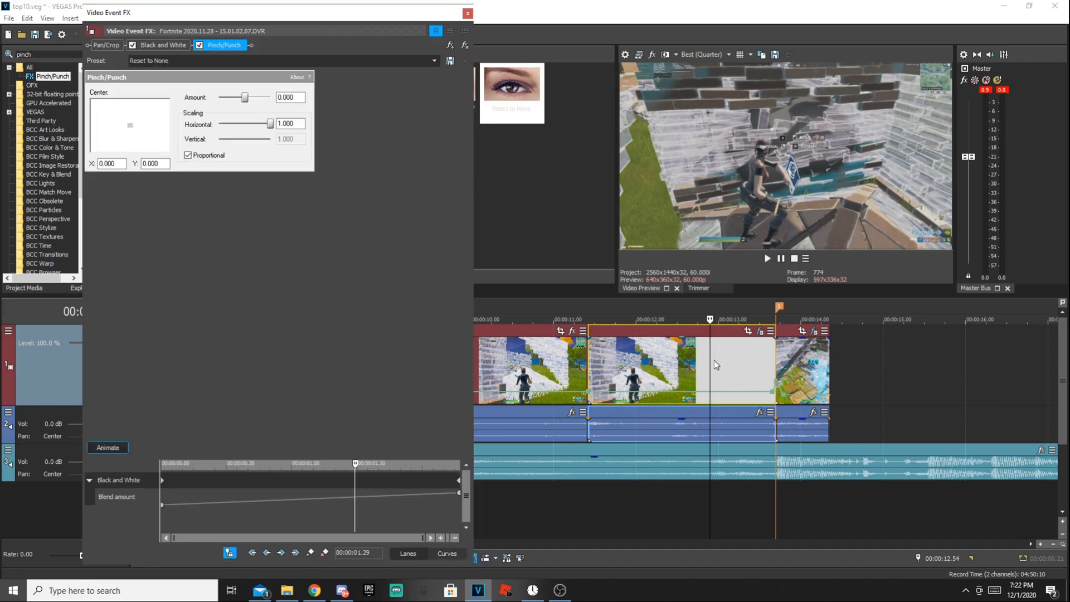
Enable animation for Pinch/Punch and add a keyframe with Amount 0 at 00:00:13.17, shortly before the cut
click(616, 352)
click(723, 359)
drag(724, 359, 741, 366)
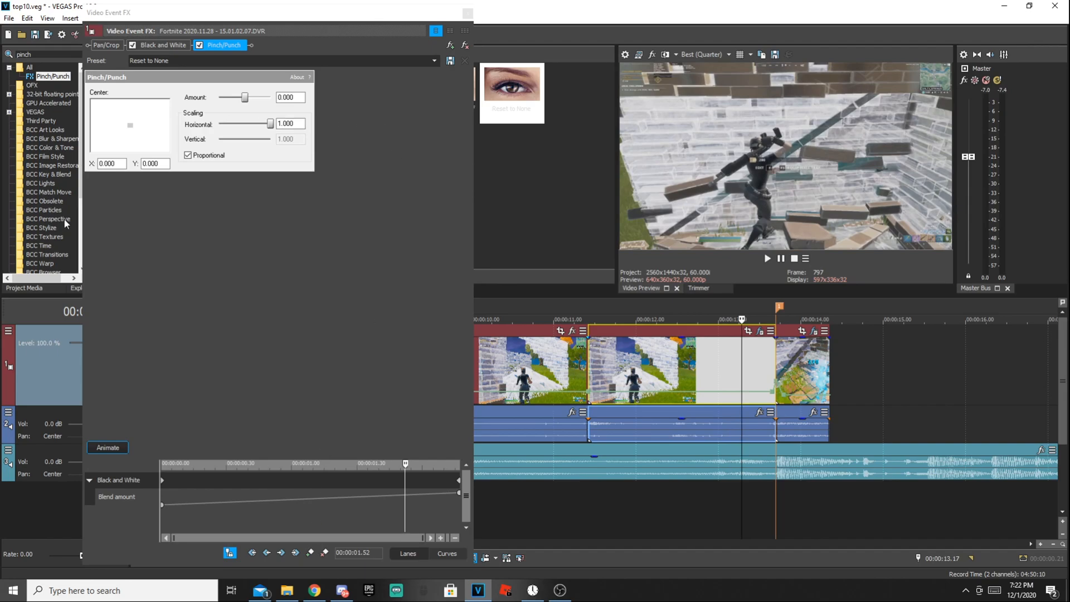
click(111, 450)
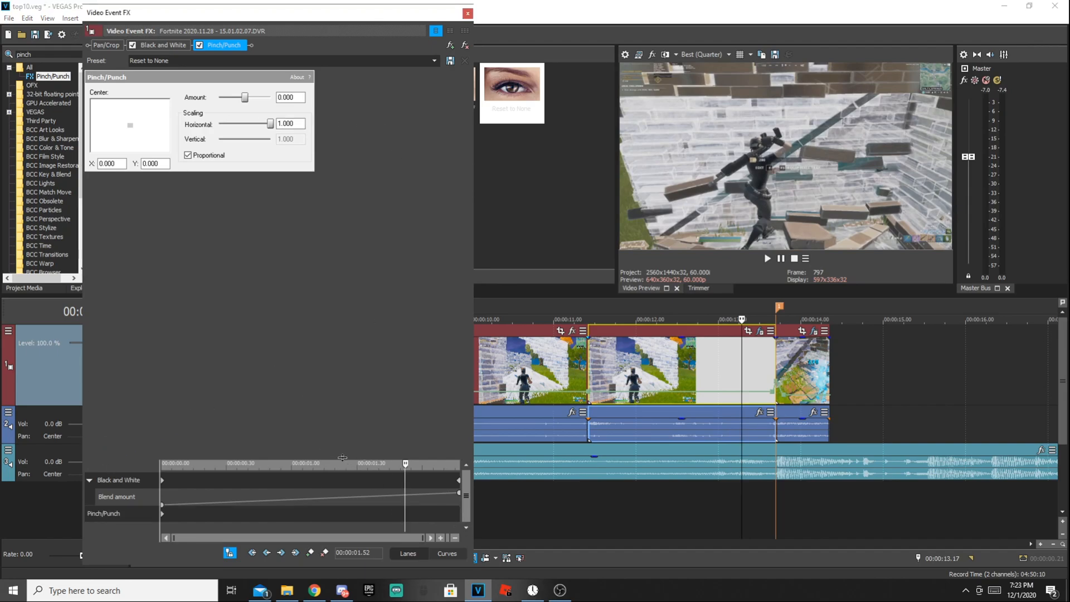
drag(342, 457, 312, 394)
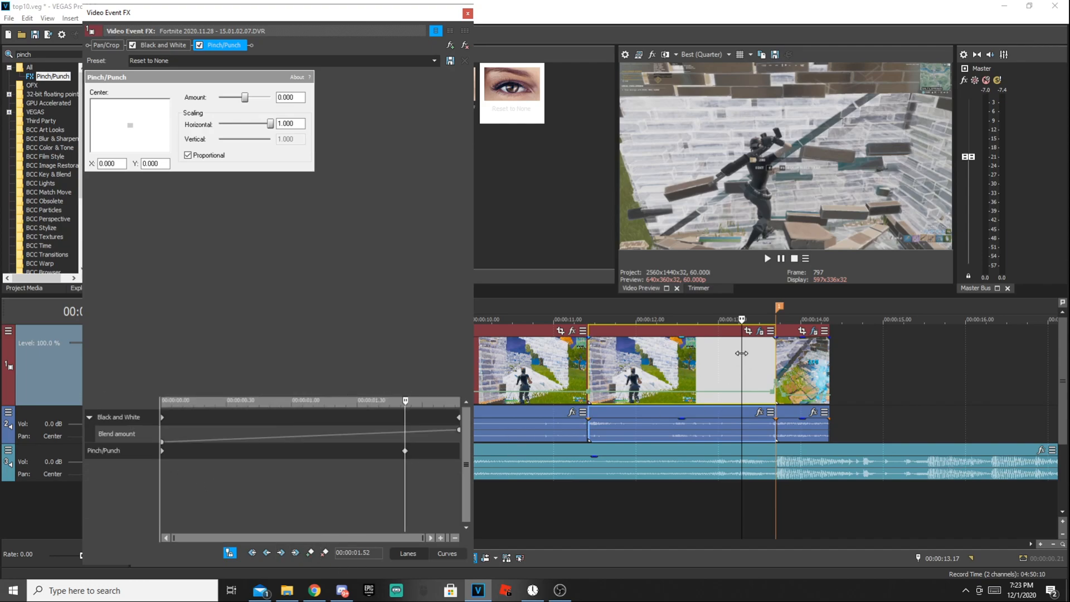
Set the Pinch/Punch Amount to -1.000 at the segment's end and close the effect settings
click(774, 353)
scroll(666, 370, up, 6)
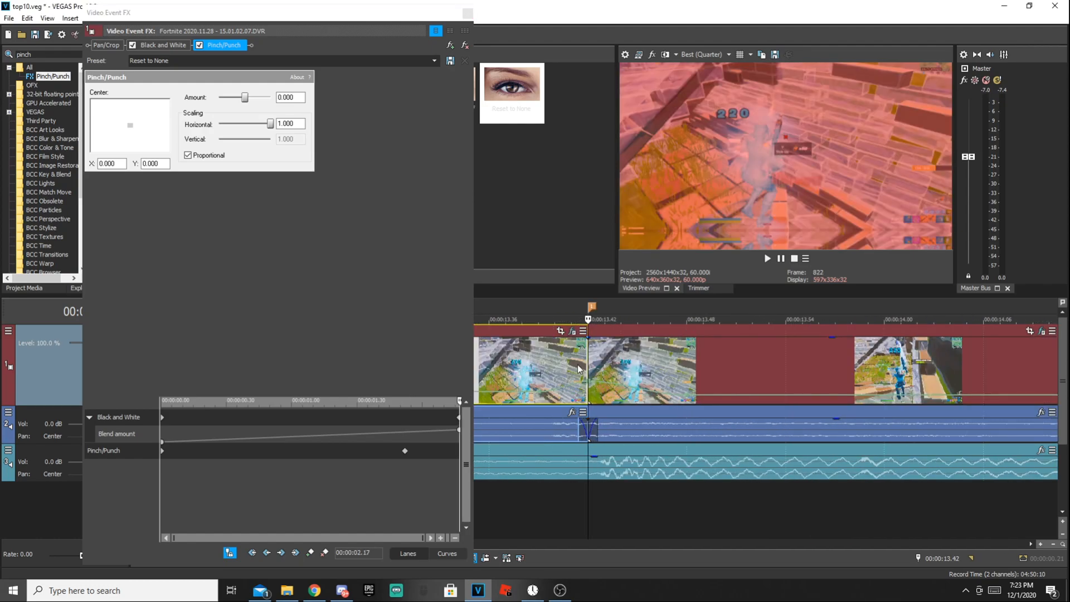
scroll(577, 370, down, 8)
drag(244, 98, 172, 100)
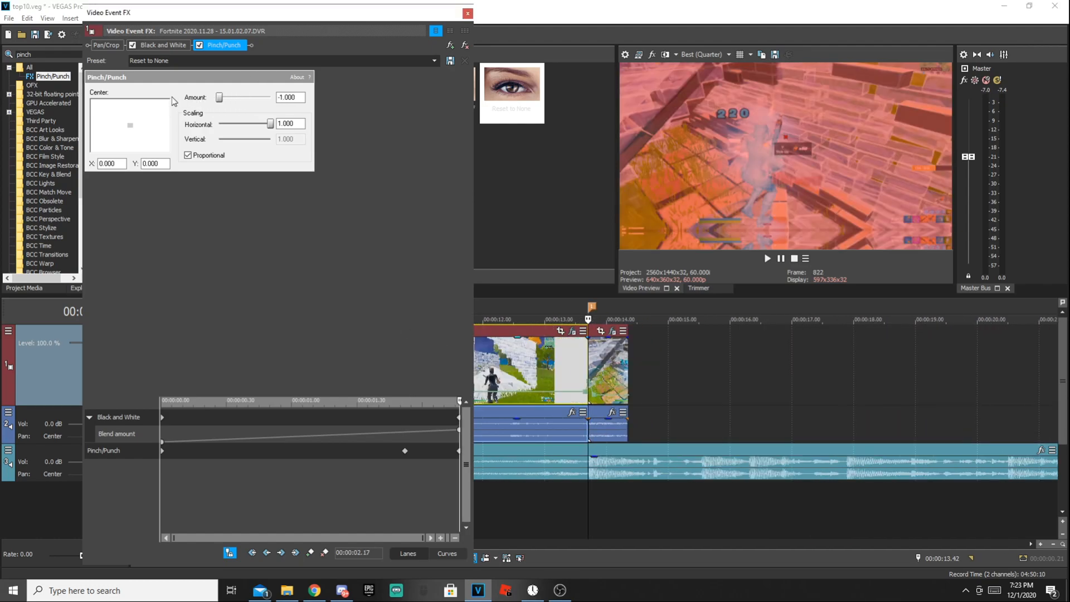
click(467, 14)
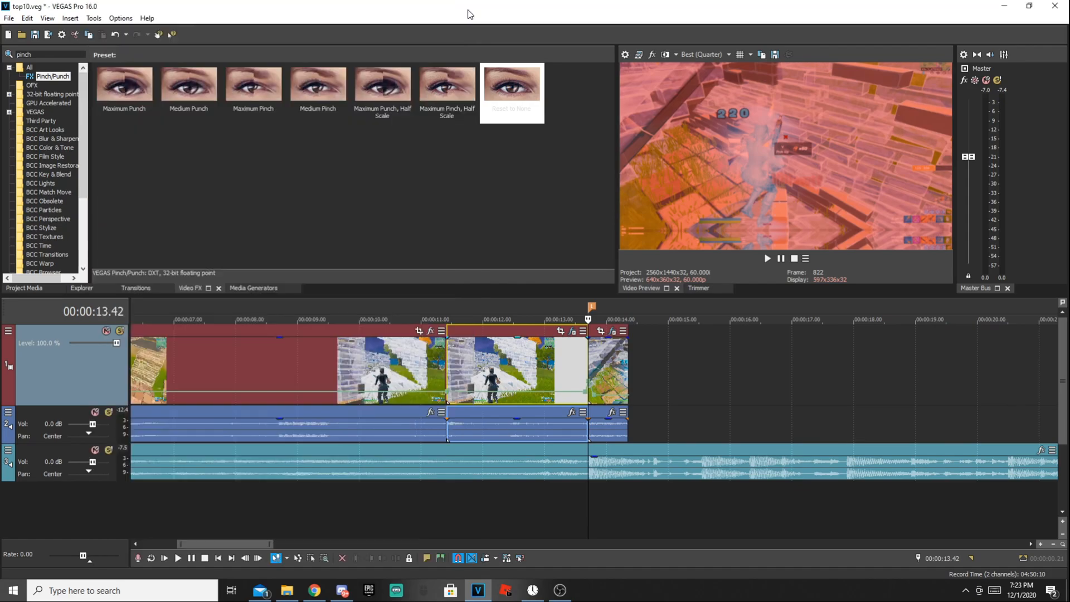
Play the end of the segment repeatedly to preview the combined black and white and pinch effects
key(space)
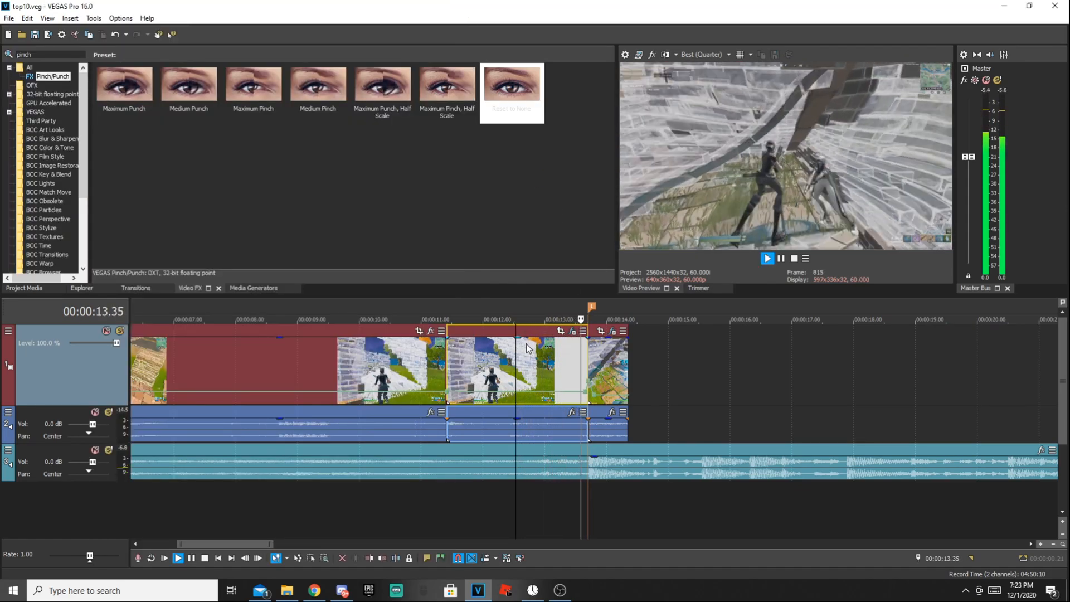
key(space)
key(space)
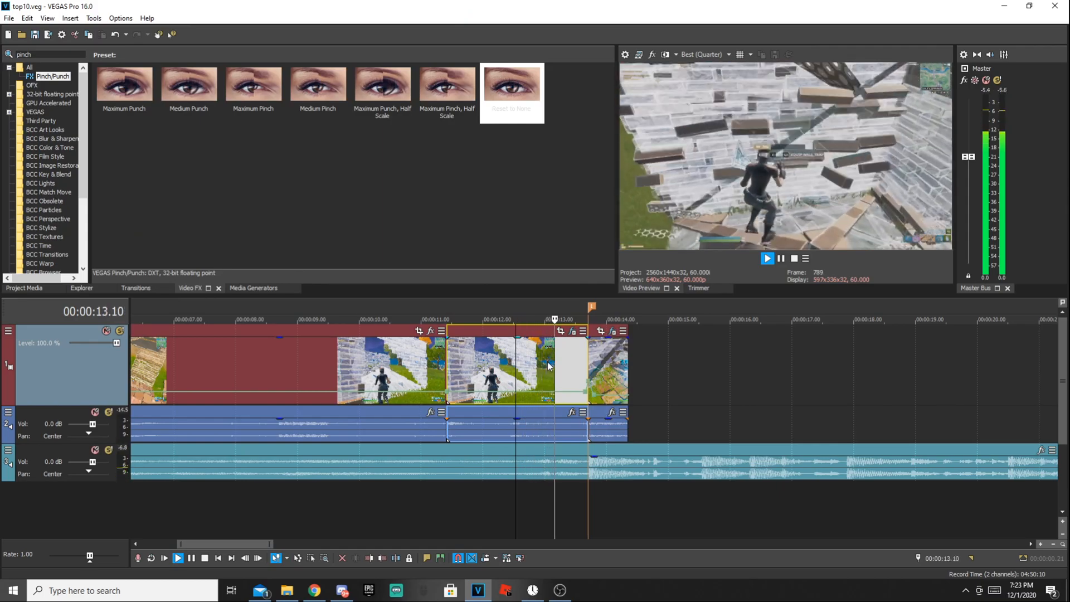
key(space)
key(space)
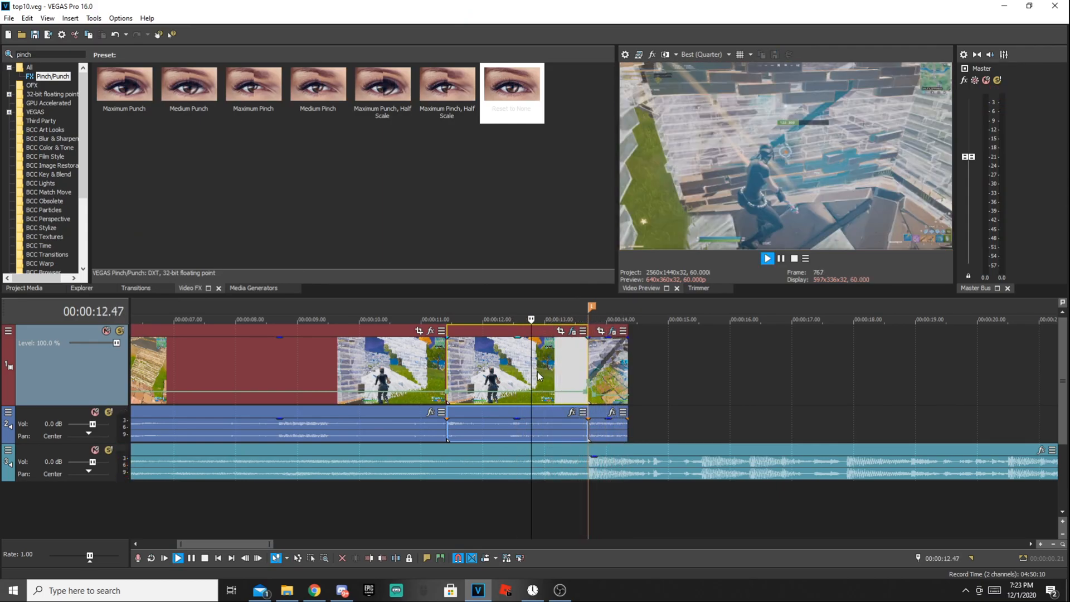
key(space)
Place the cursor at 00:00:13.09, examine the segment's Pinch/Punch keyframes, and close the effect settings
click(535, 371)
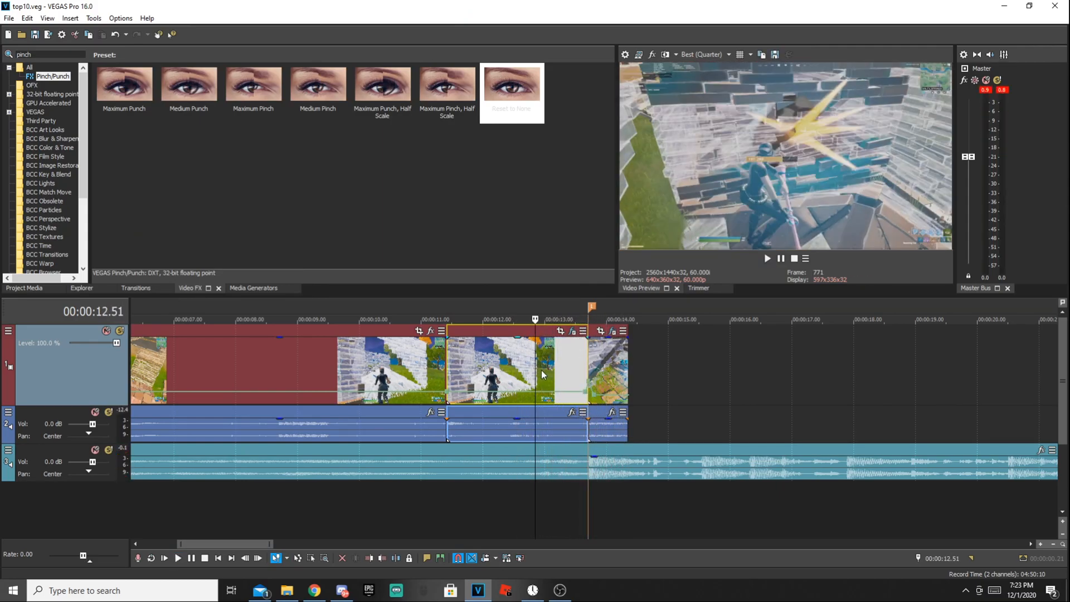
drag(534, 371, 553, 360)
click(572, 331)
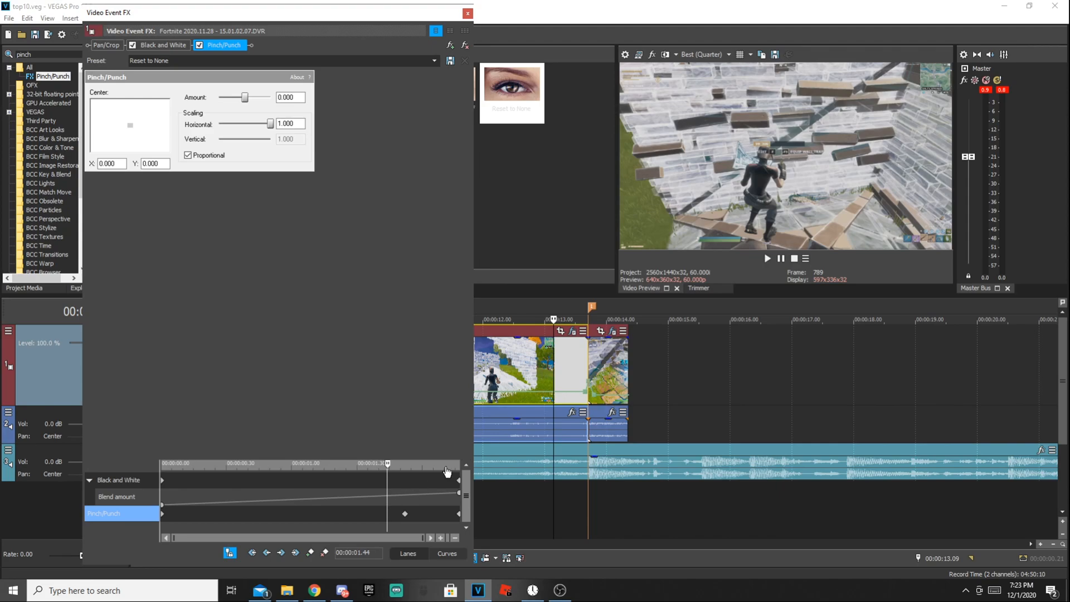
scroll(570, 370, up, 5)
drag(383, 456, 390, 321)
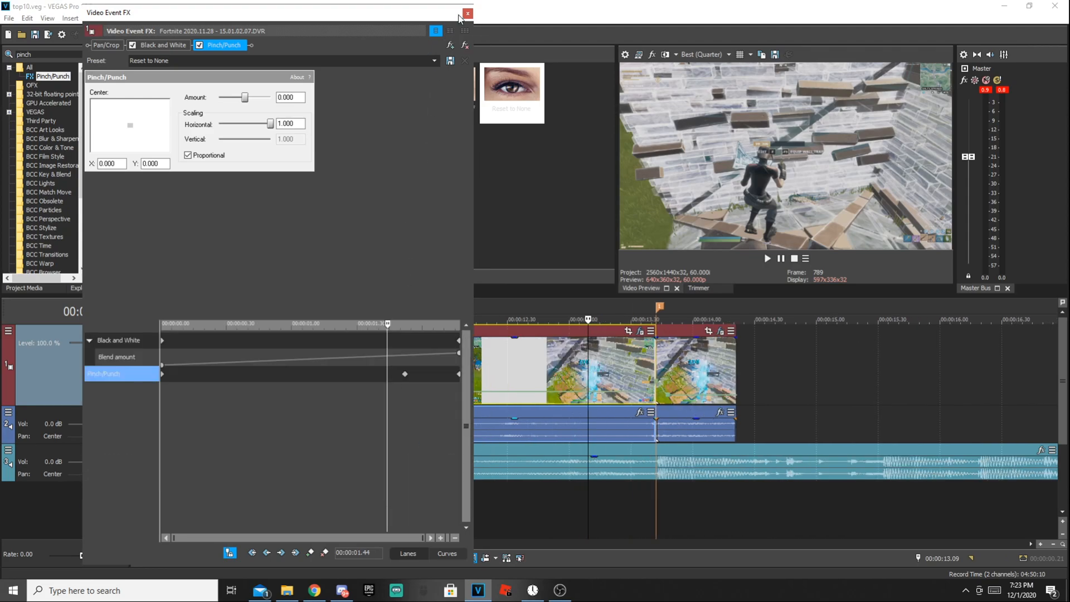
click(467, 14)
Search the video effects for "timewar" and apply the S_TimeWarpRGB preset rb to the segment before the cut
drag(34, 54, 2, 59)
key(BackSpace)
text(timewar)
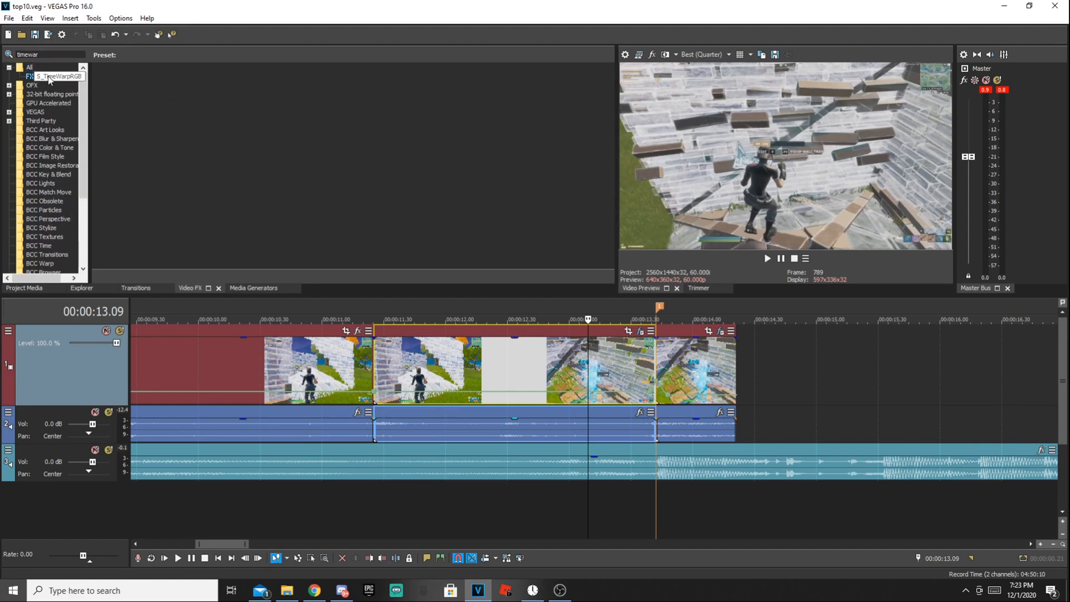
click(49, 79)
drag(199, 95, 603, 365)
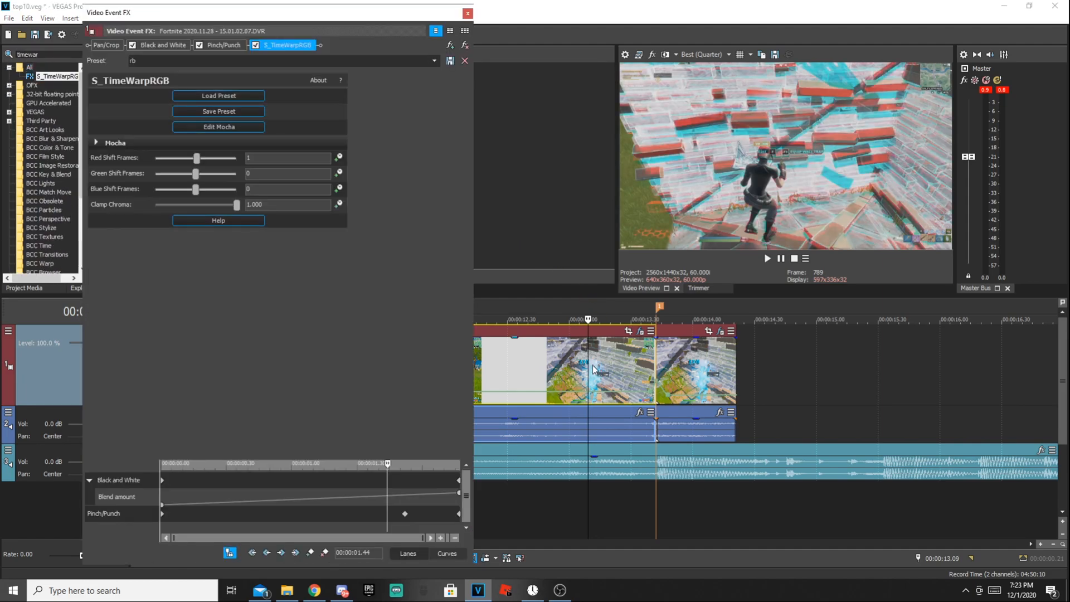
Set Red Shift Frames to 0 and play the segment from its beginning
text(\)
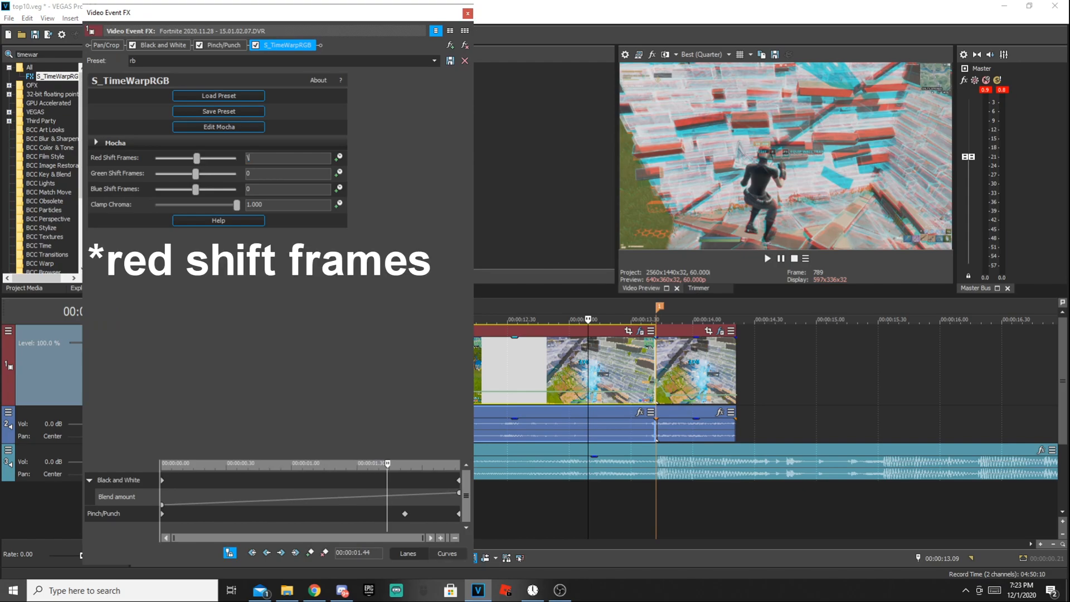
key(BackSpace)
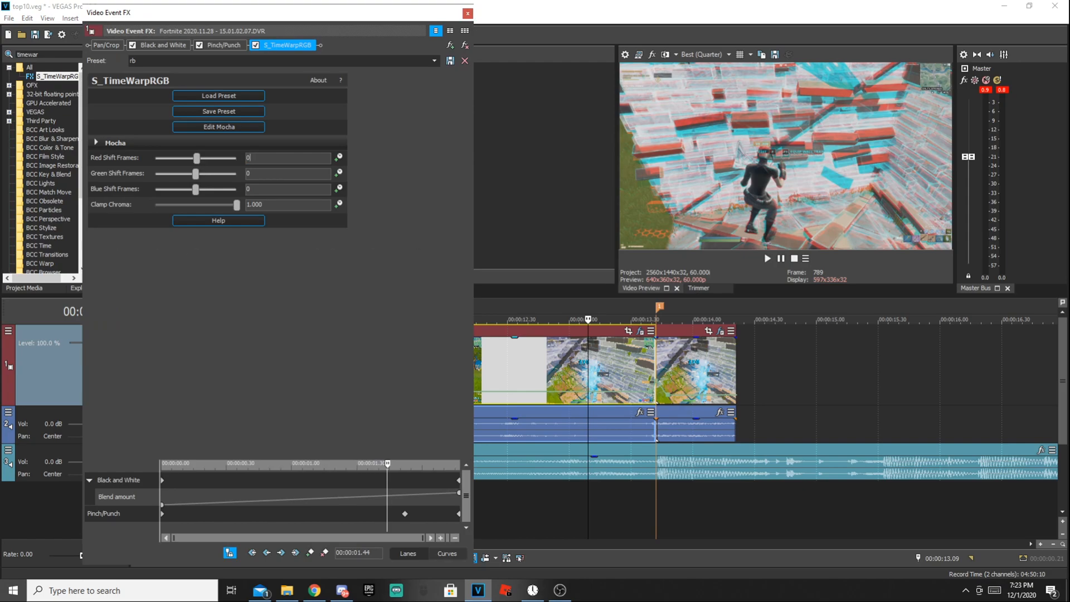
key(Return)
scroll(596, 360, down, 3)
click(514, 364)
key(space)
scroll(754, 372, up, 3)
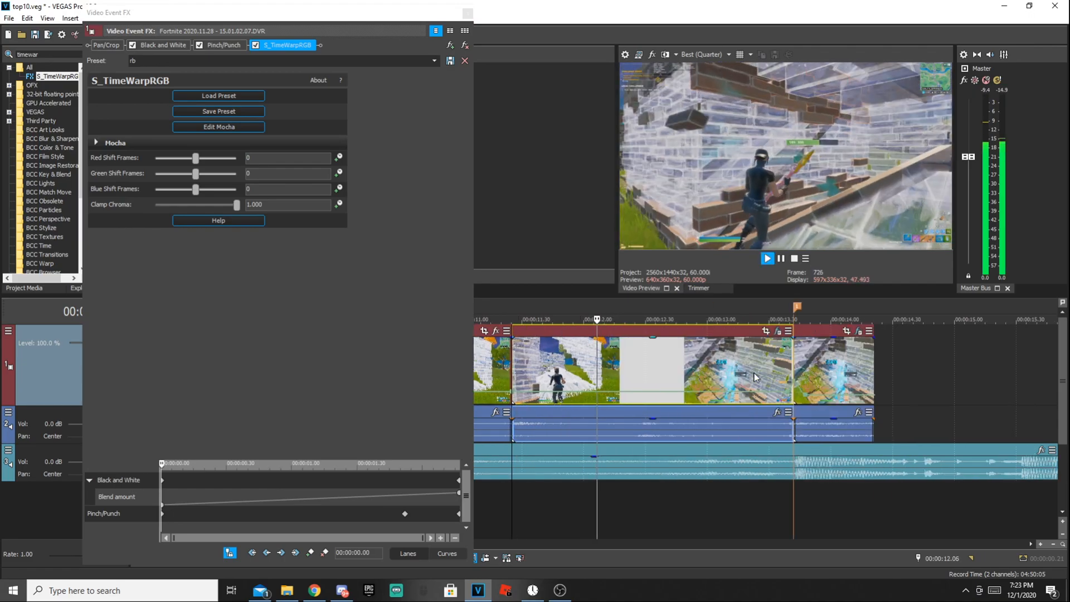
key(space)
Enlarge the keyframe area, place the cursor at the Pinch/Punch keyframe at 00:00:13.17, and enable animation for Red Shift Frames
click(738, 370)
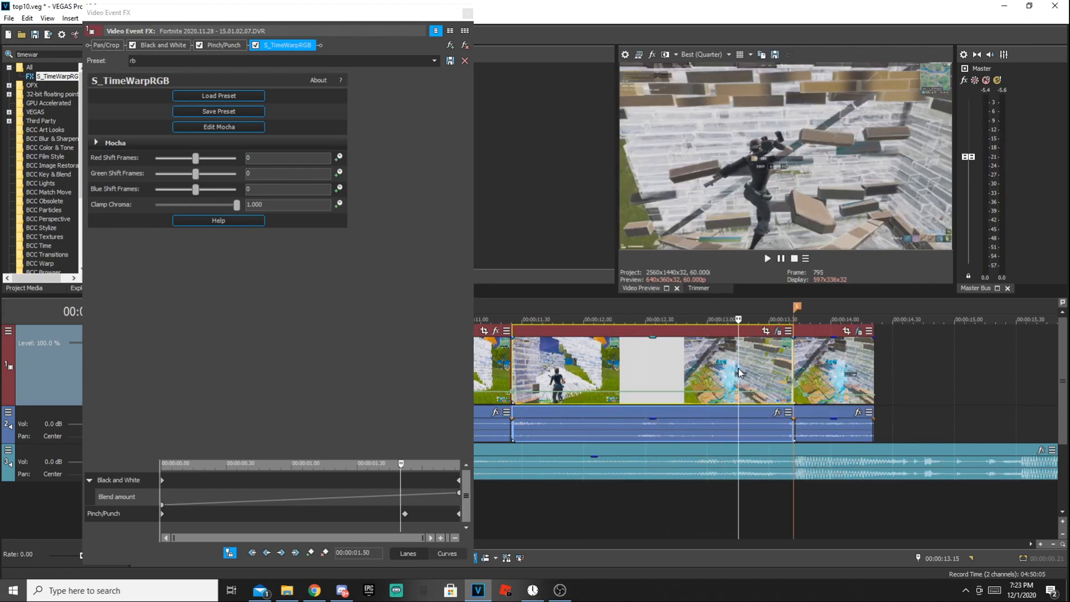
drag(383, 460, 386, 394)
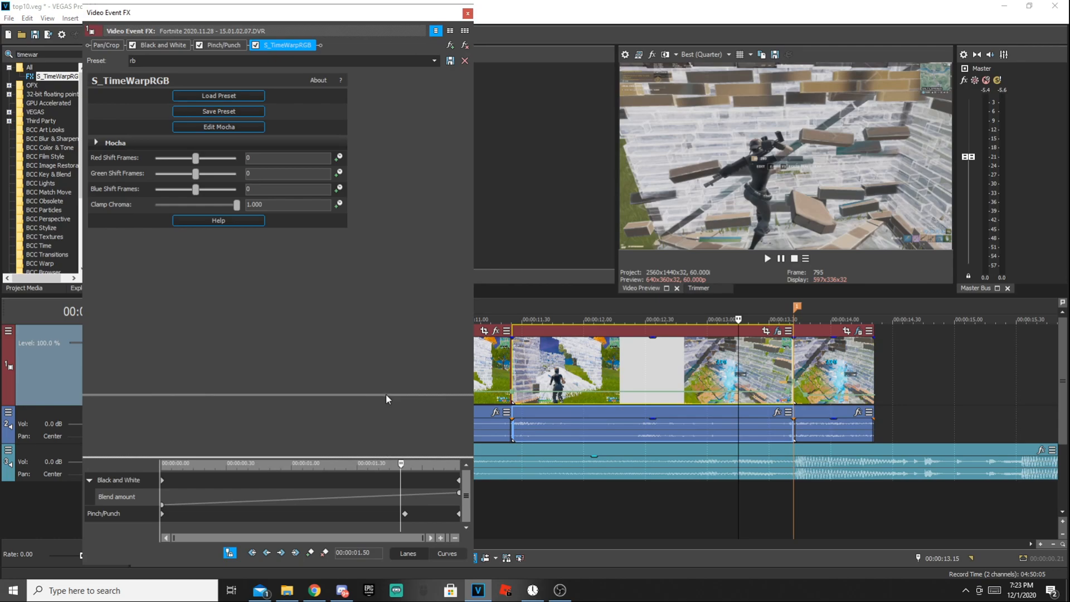
scroll(665, 387, up, 3)
click(596, 386)
scroll(360, 455, up, 3)
scroll(353, 452, down, 5)
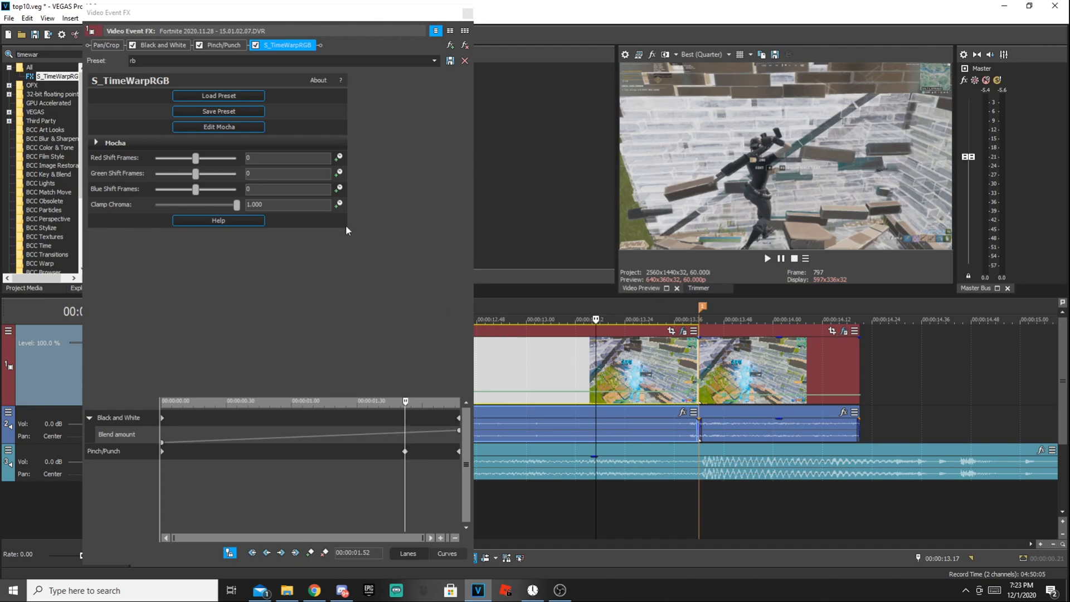
click(338, 158)
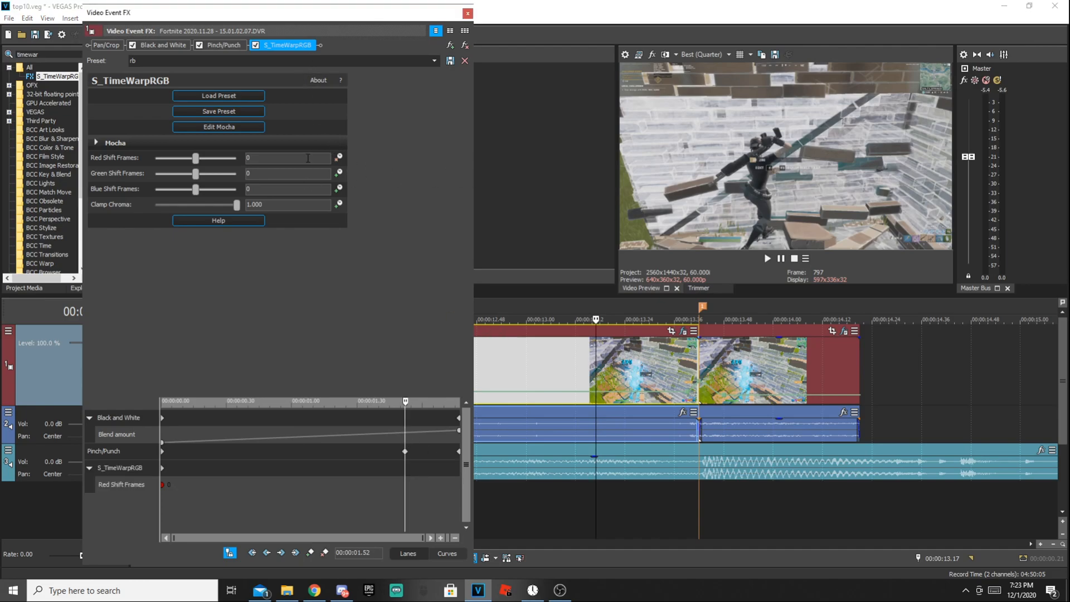
Add a Red Shift Frames keyframe with value 0 at 00:00:13.16
click(316, 159)
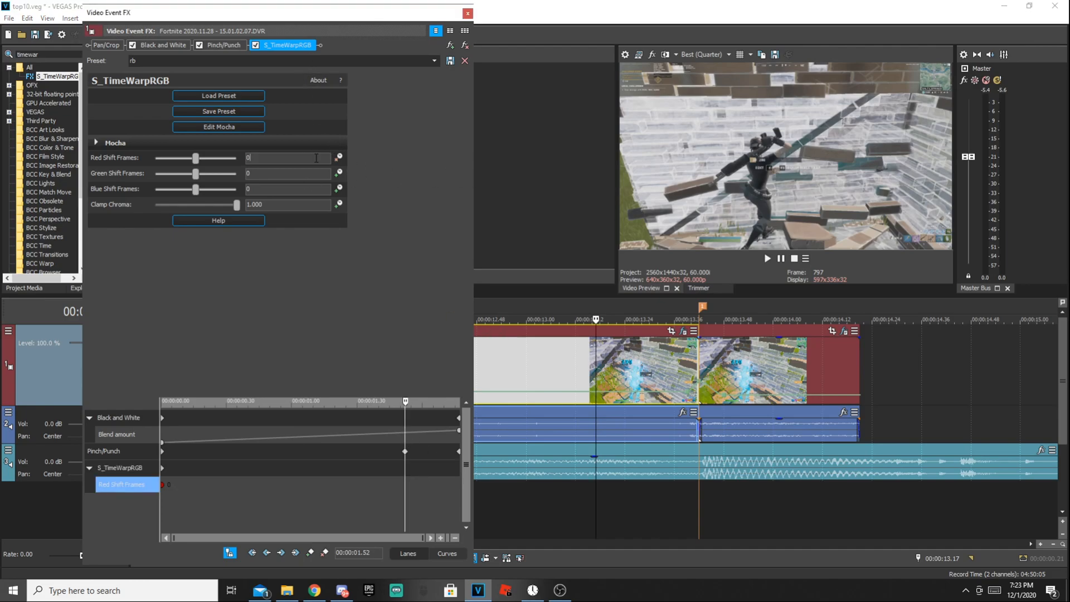
click(595, 360)
scroll(595, 359, up, 5)
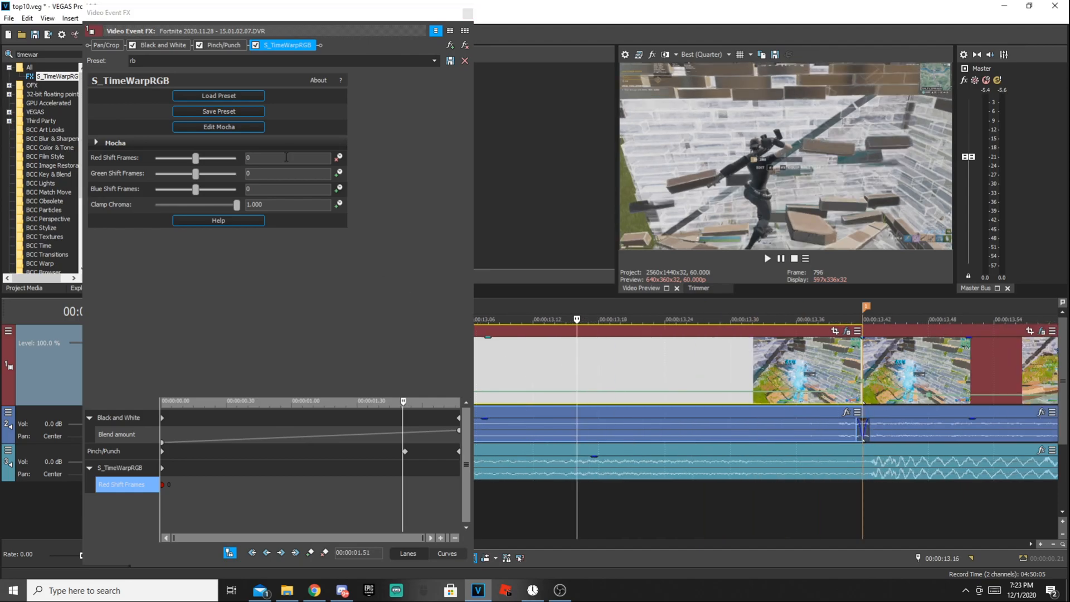
click(310, 553)
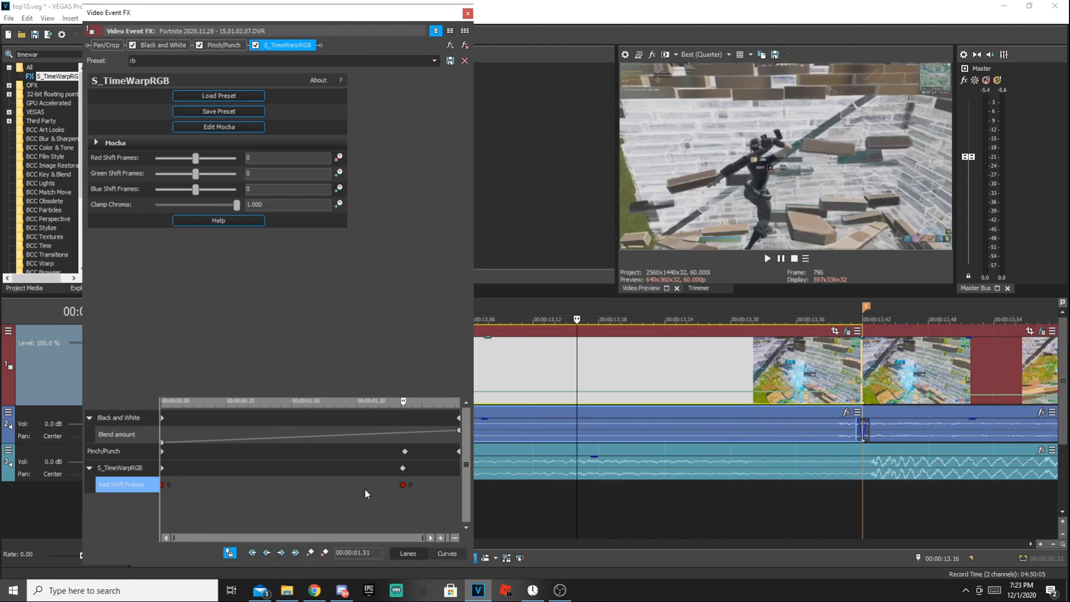
Advance one frame to 00:00:13.17 and set Red Shift Frames to 1 there
click(403, 469)
key(Right)
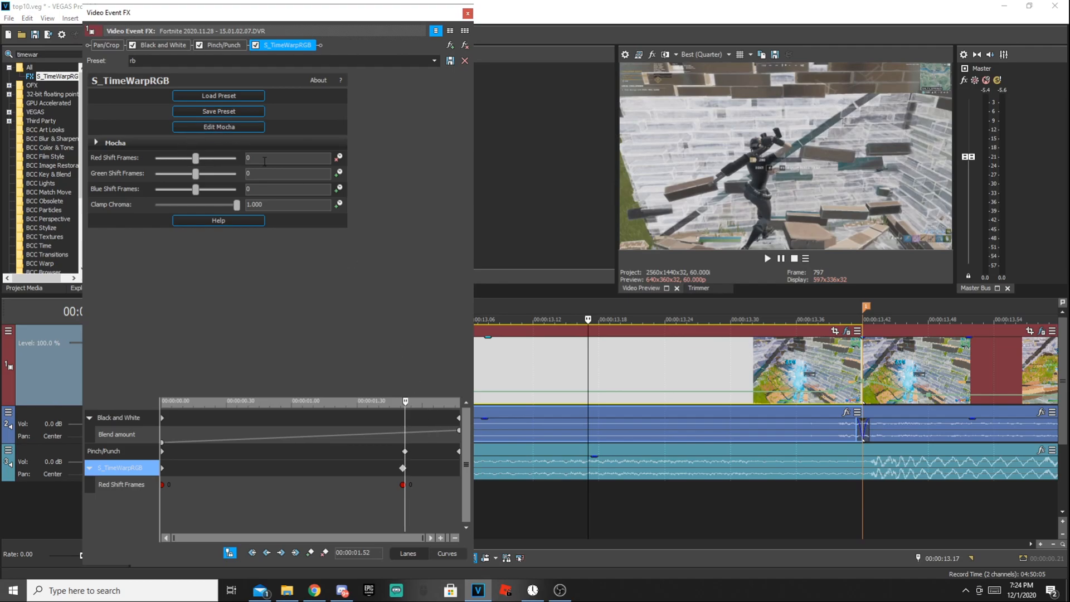
click(260, 160)
key(BackSpace)
text(1)
key(Return)
Play the RGB time-warp across the cut, check the frames around its keyframes, and close the effect settings
click(543, 312)
scroll(579, 350, down, 3)
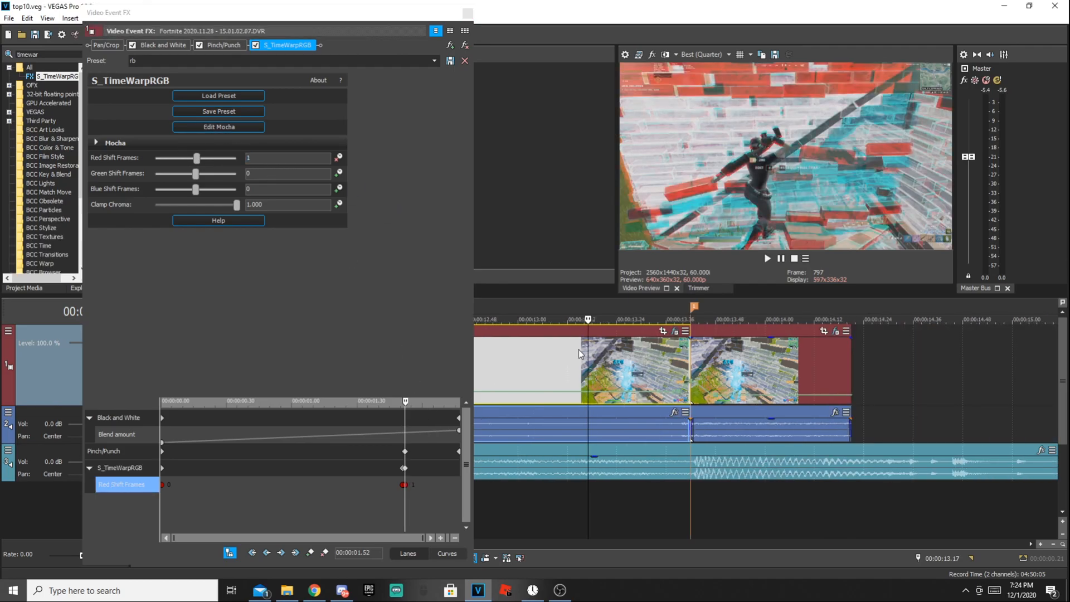
click(574, 353)
key(space)
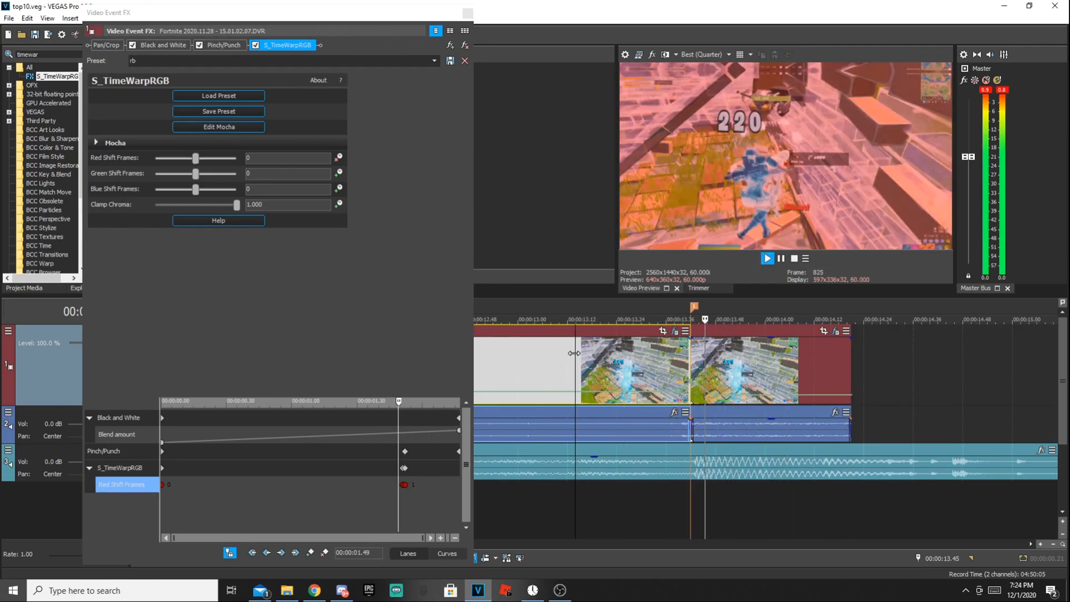
key(space)
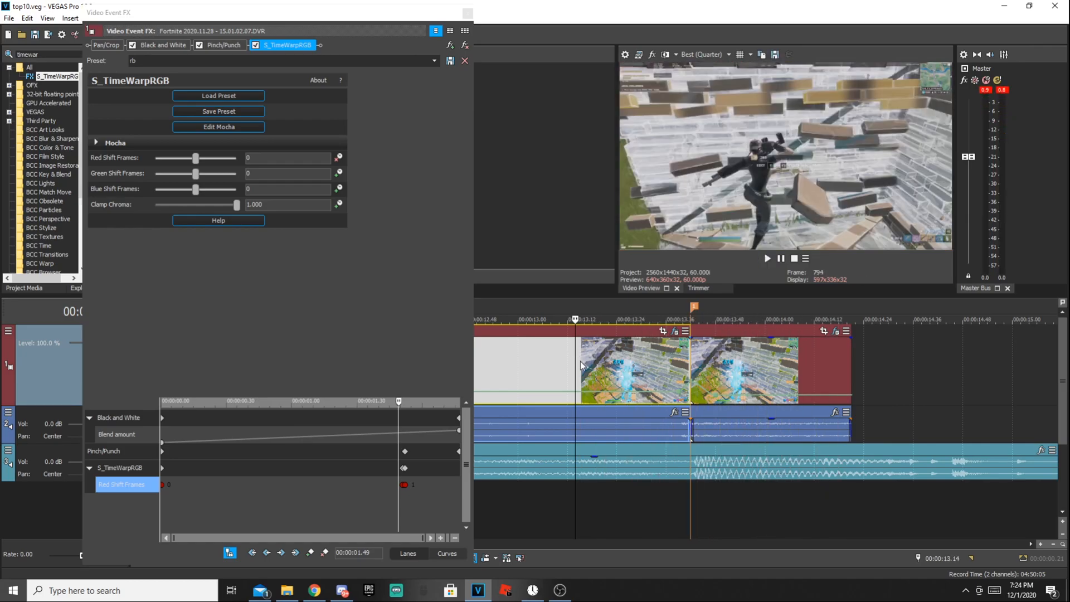
click(588, 361)
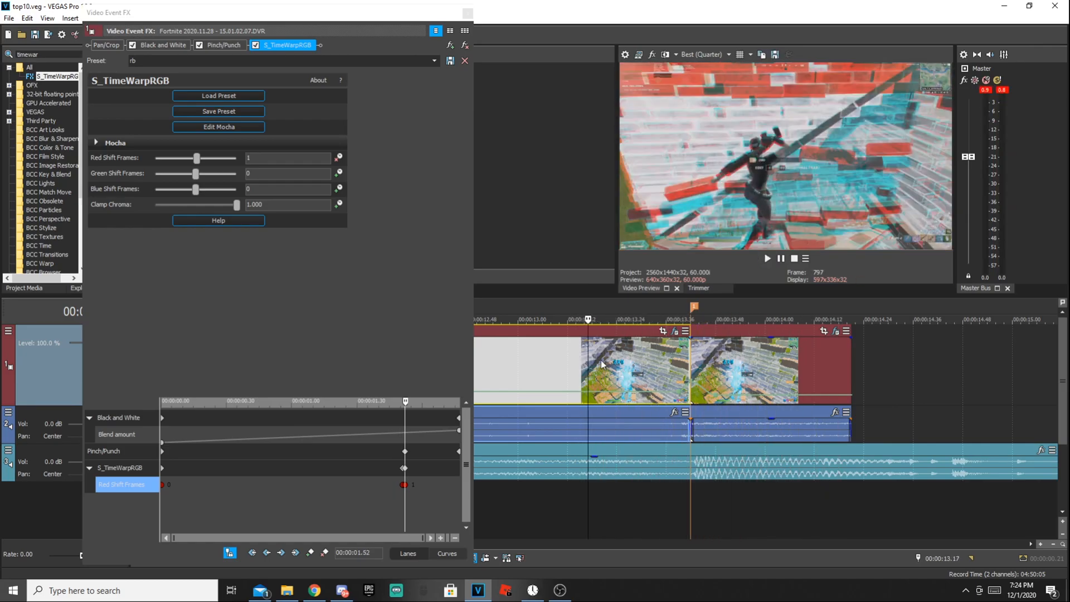
click(563, 367)
click(469, 13)
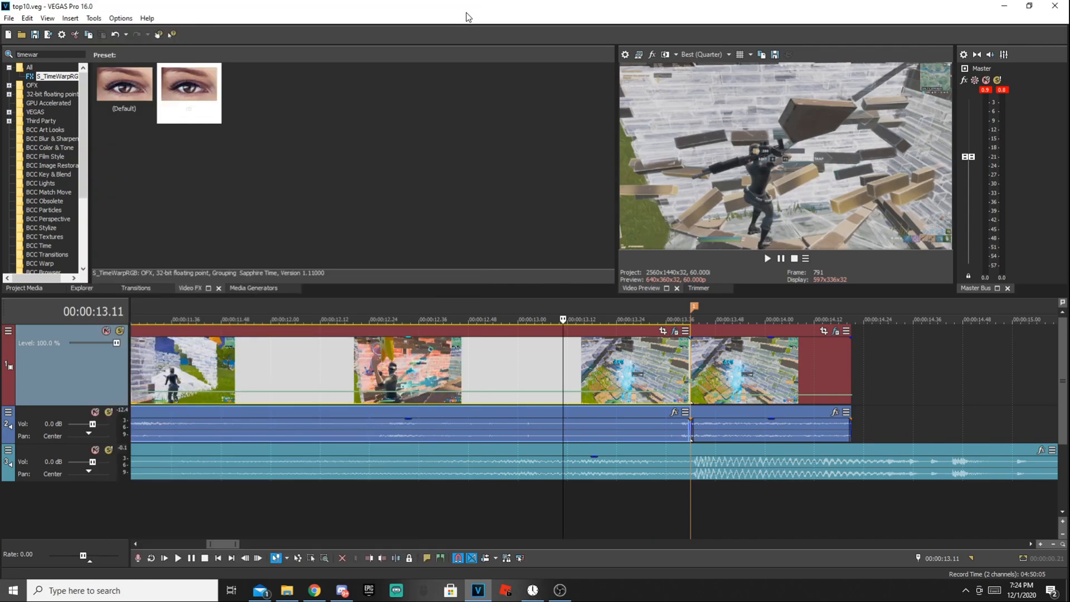
Search the video effects for "shake" and apply the S_Shake preset vertshake to the segment before the cut
drag(45, 54, 1, 48)
key(BackSpace)
text(shae)
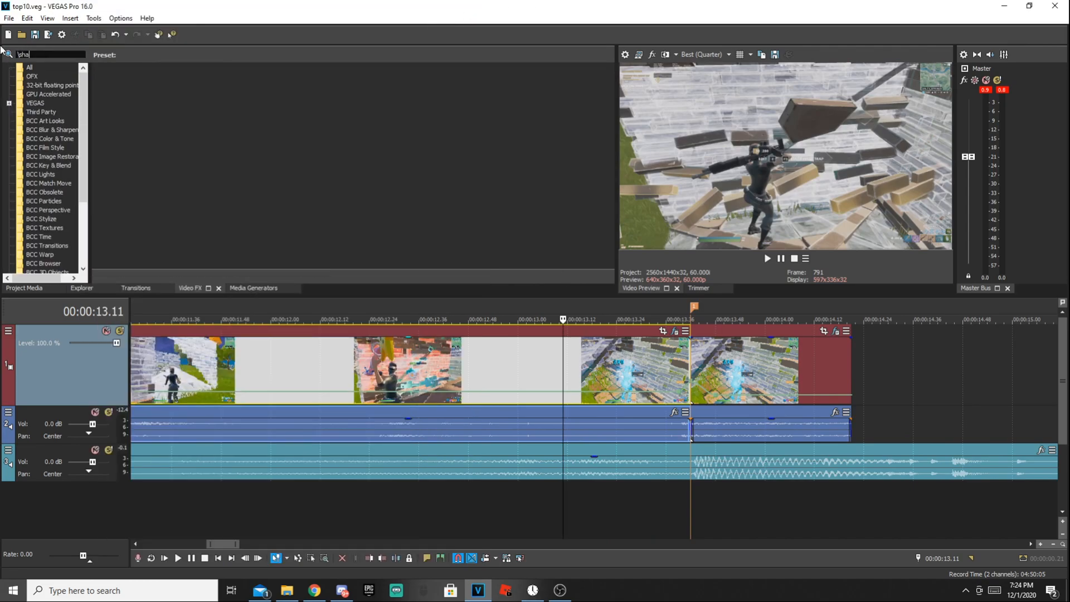
key(BackSpace)
key(BackSpace)
key(BackSpace)
key(BackSpace)
text(shake)
click(48, 85)
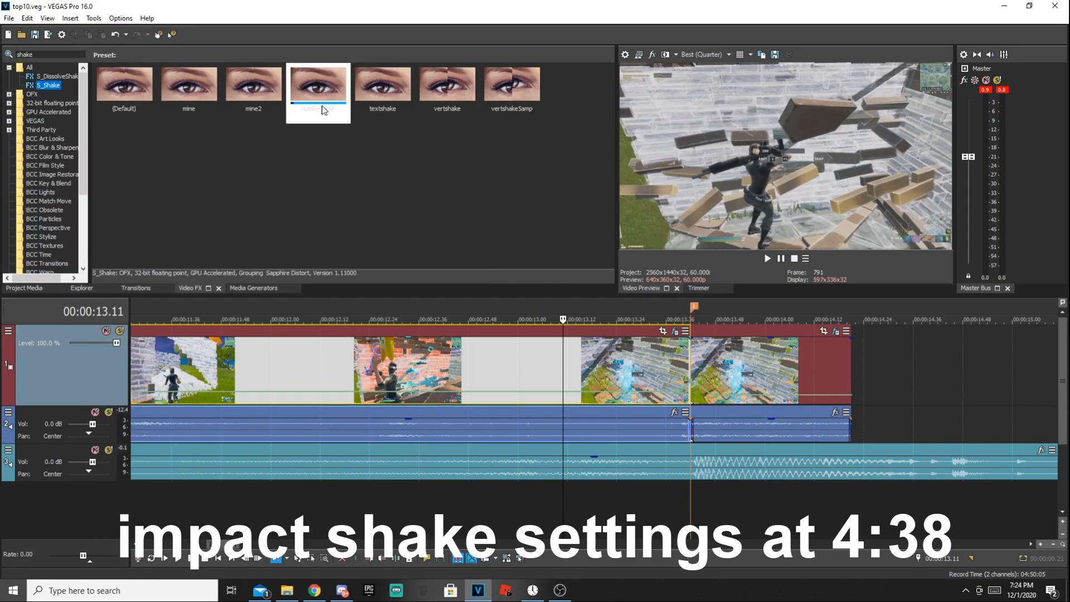
drag(453, 95, 535, 355)
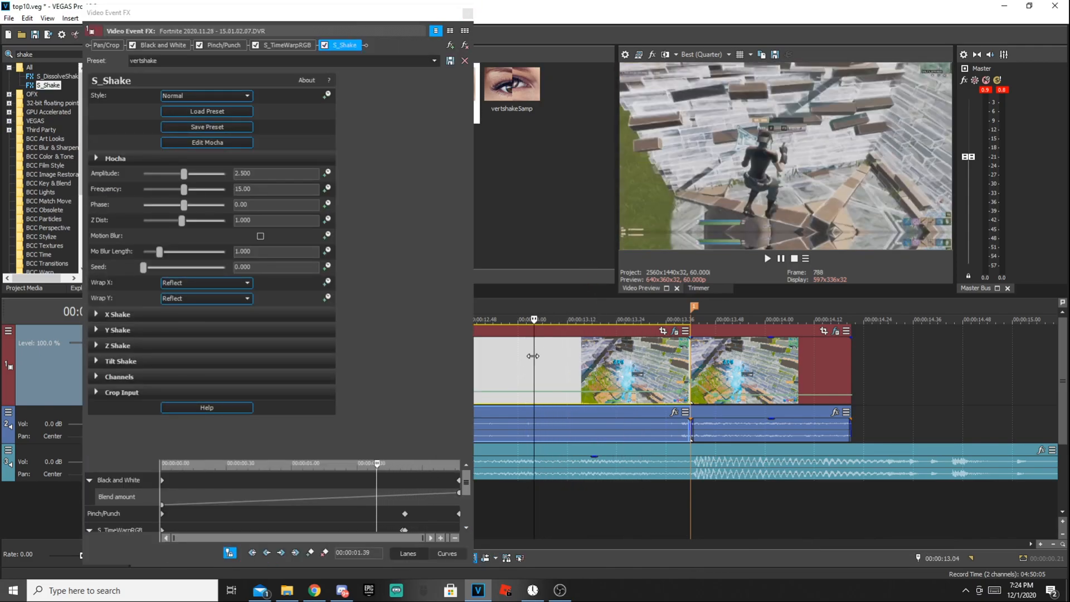
Set the S_Shake Amplitude to 0, enlarge the keyframe area, and enable Amplitude animation with the cursor at 00:00:13.17
drag(178, 169, 37, 178)
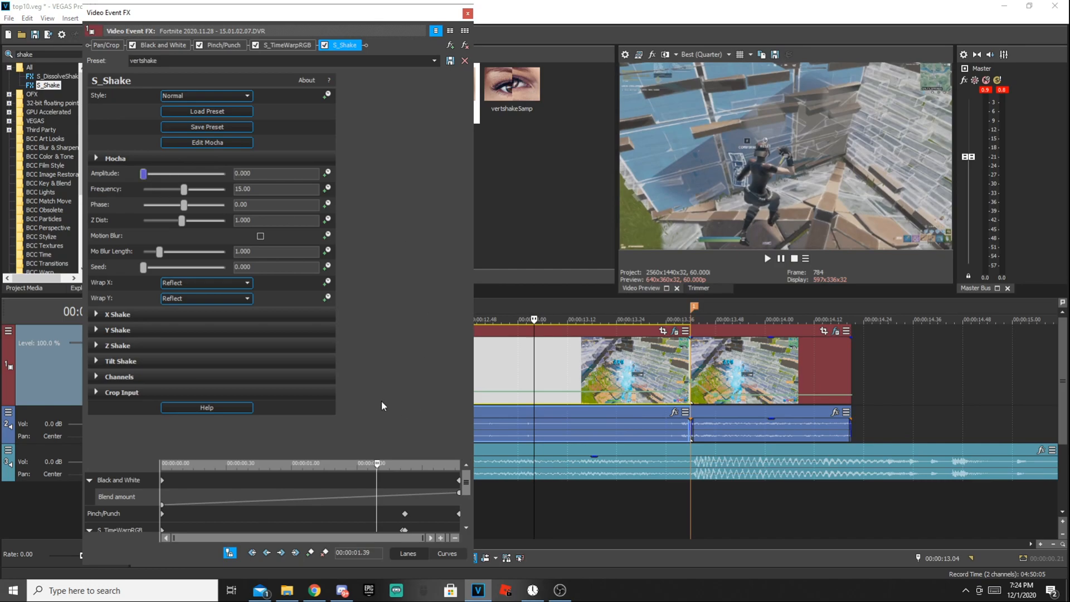
drag(365, 457, 374, 357)
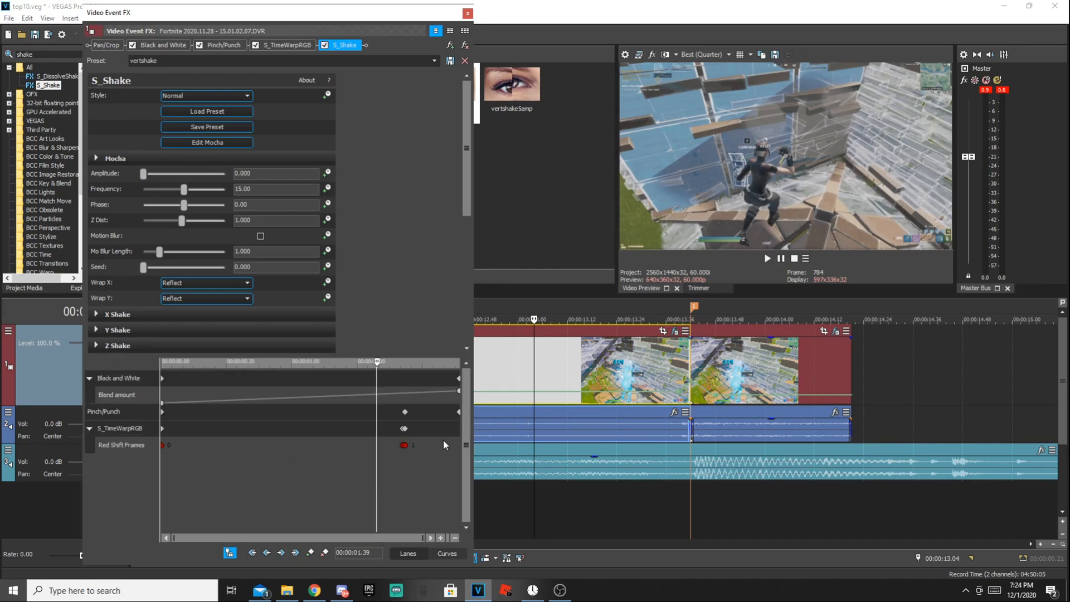
scroll(627, 381, up, 4)
drag(586, 382, 731, 380)
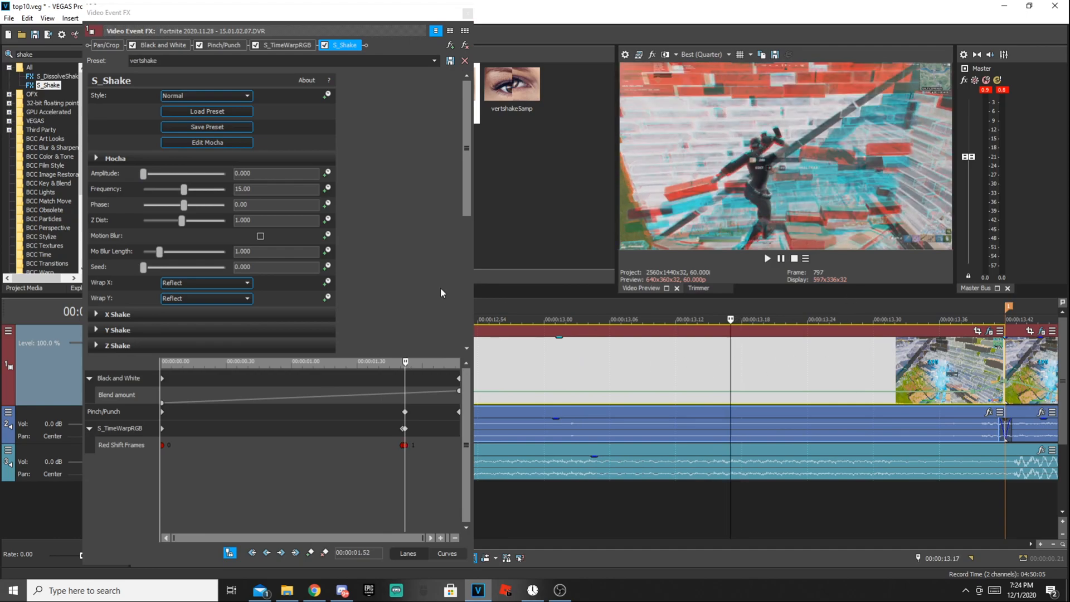
click(327, 173)
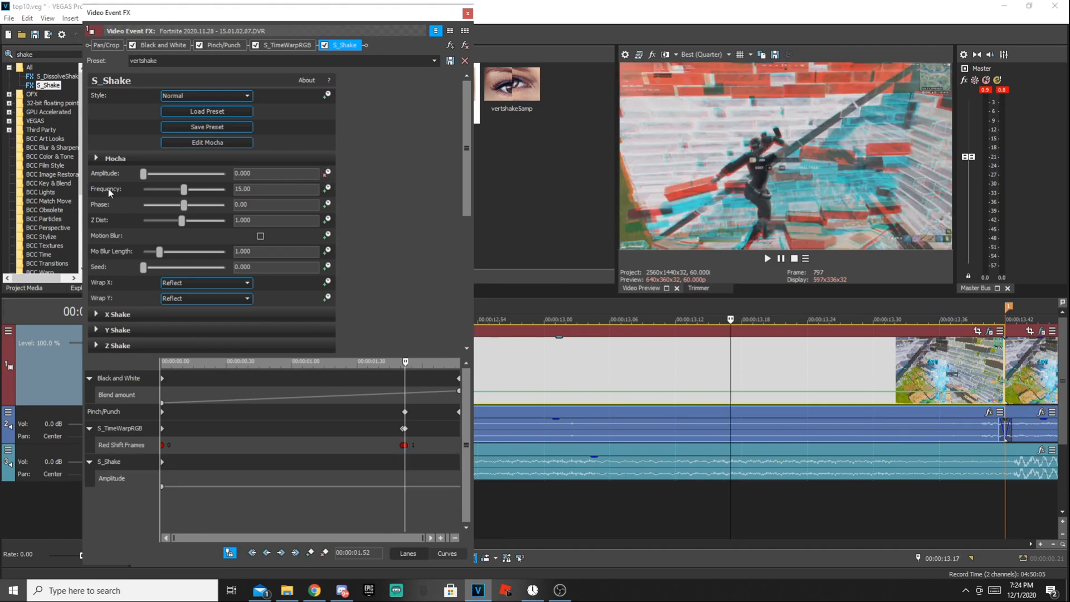
Set the S_Shake Amplitude to 2.500 at the segment's end, 00:00:13.42, and close the effect settings
click(1004, 370)
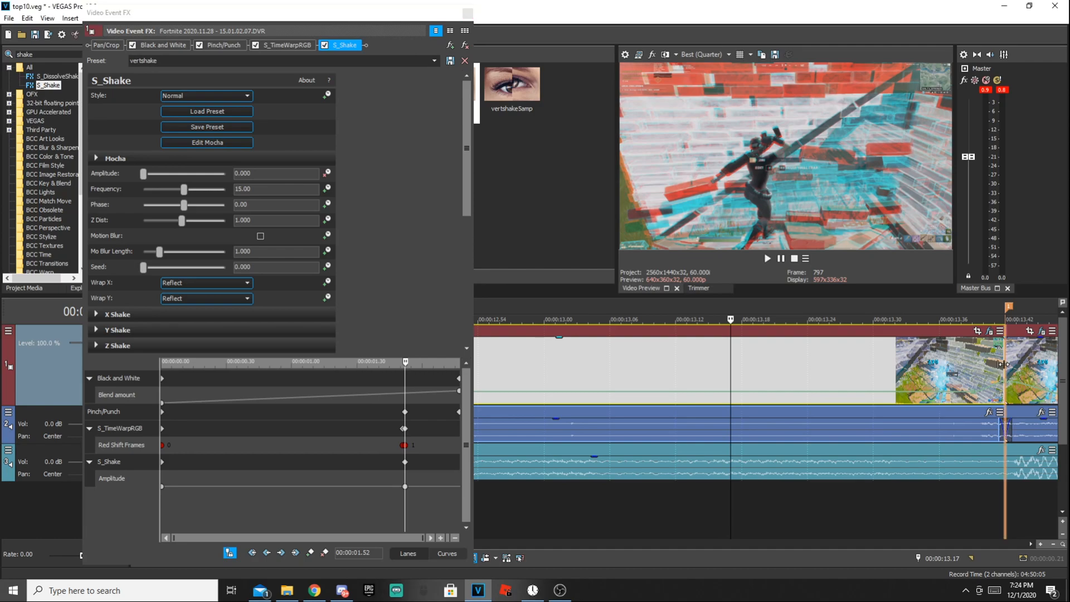
click(118, 172)
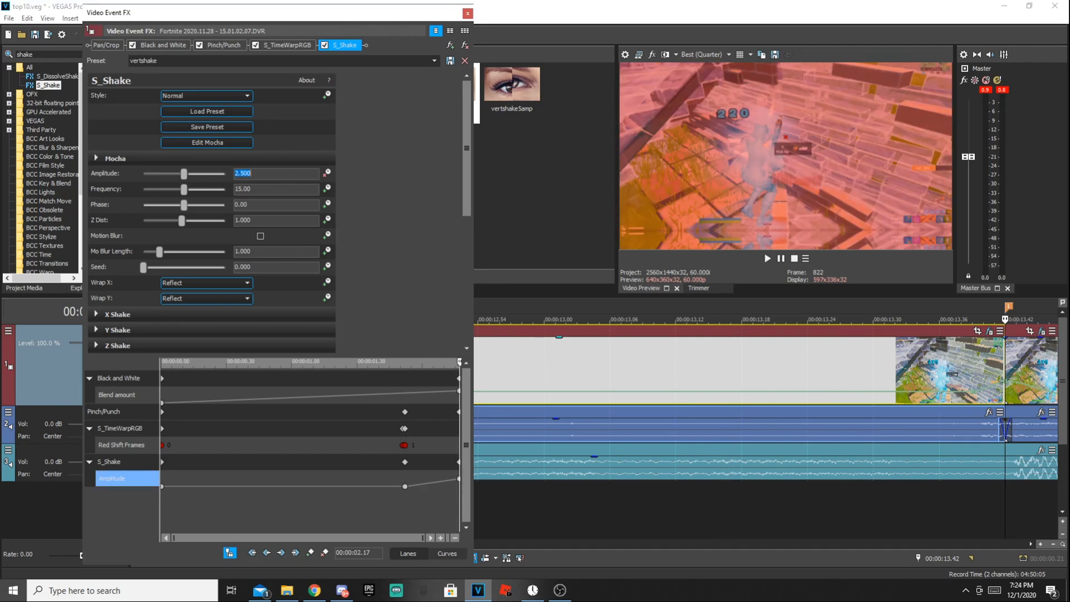
click(467, 12)
Play the segment and the following cut repeatedly to preview the combined shake, time-warp, pinch and black-and-white effects
scroll(506, 386, down, 6)
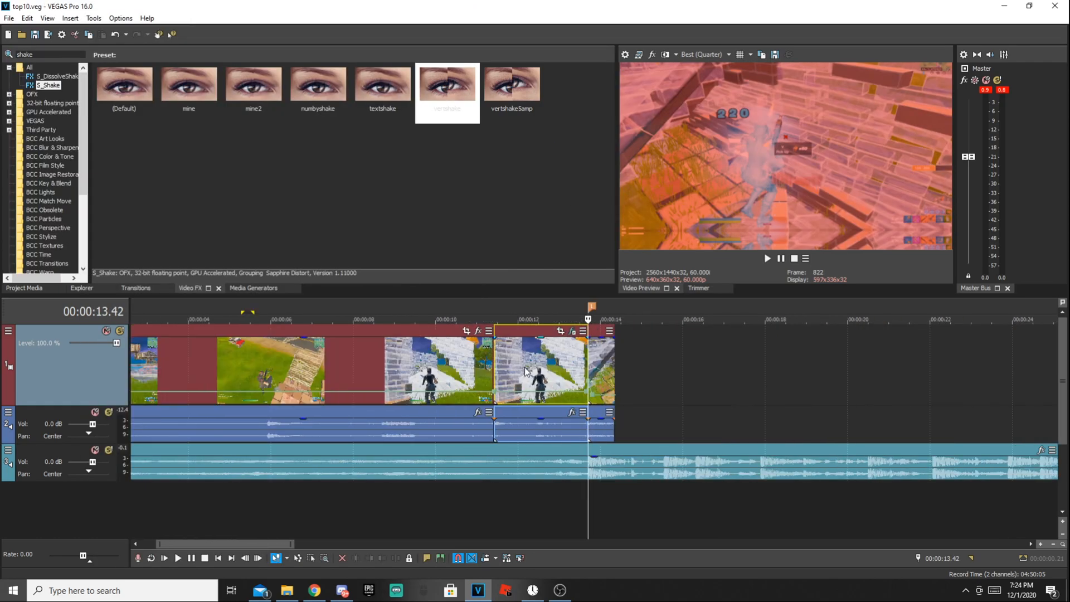
click(589, 371)
scroll(590, 371, up, 2)
key(space)
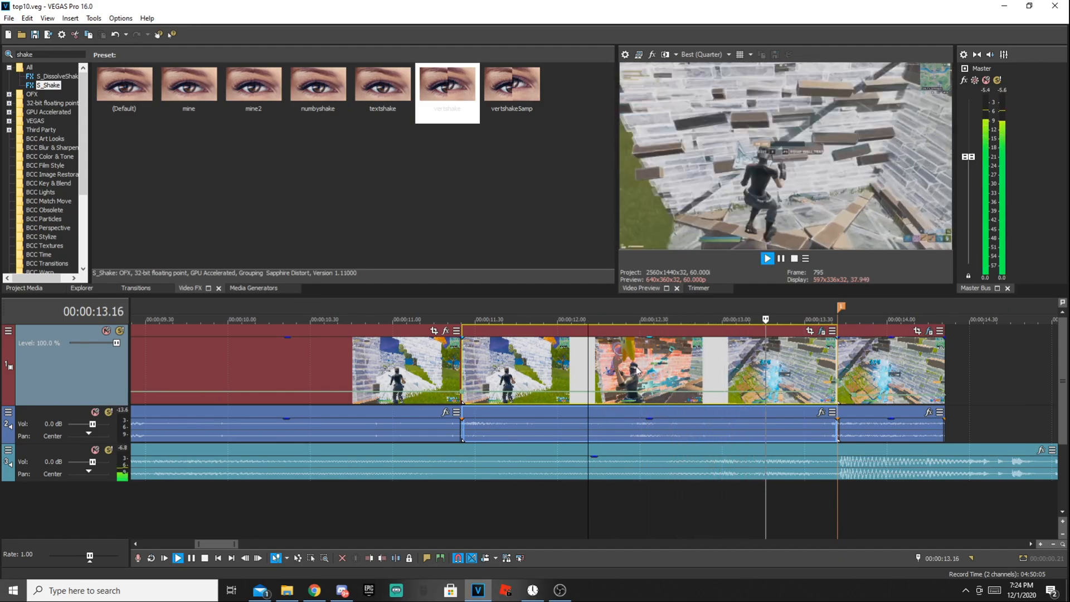
click(637, 371)
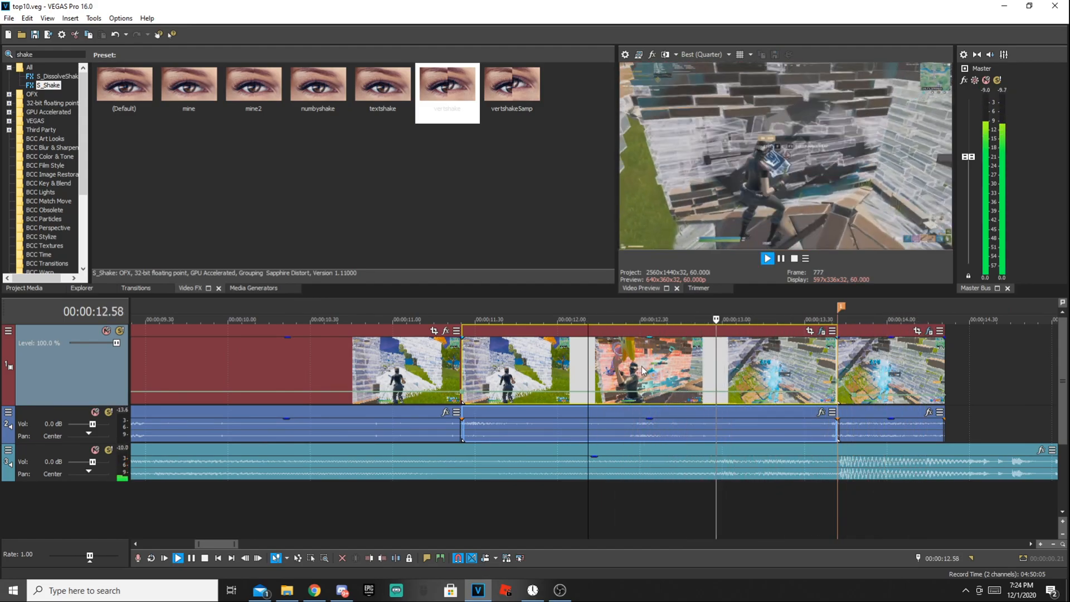
key(space)
key(space)
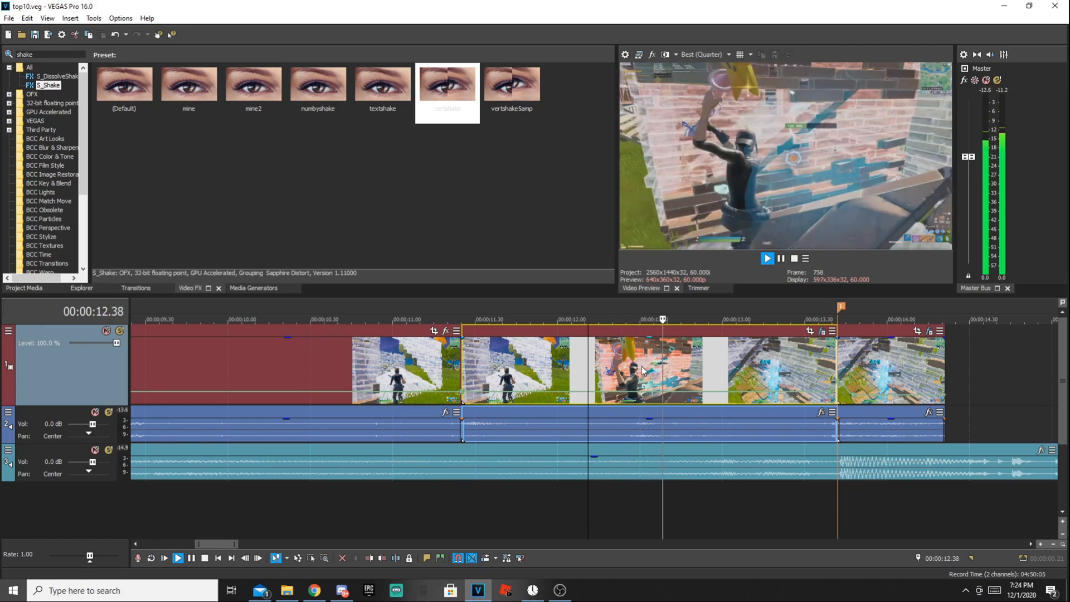
key(space)
key(space)
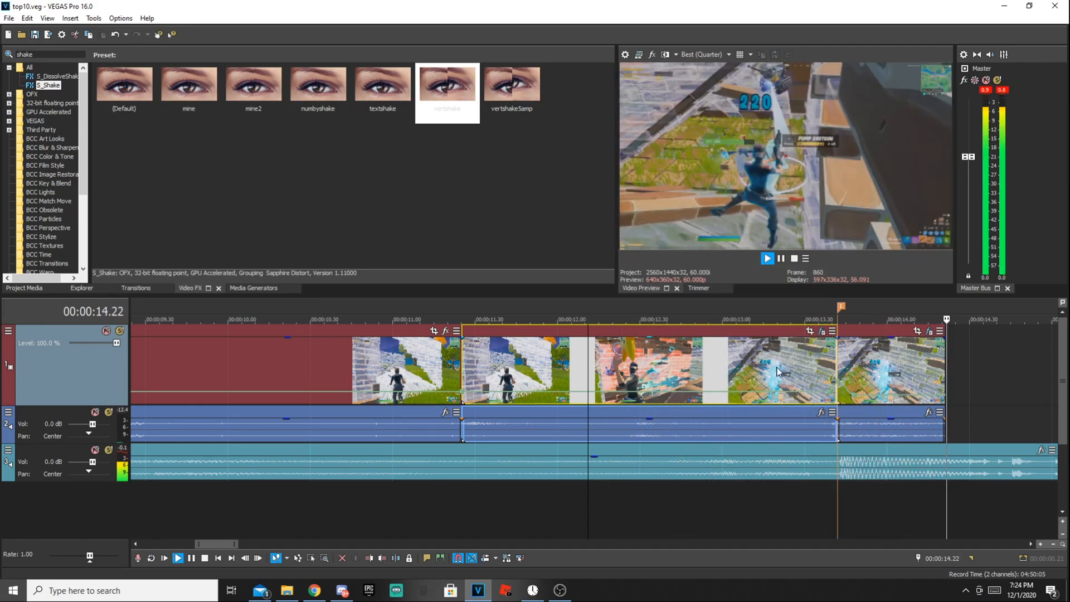
key(space)
click(777, 366)
click(890, 365)
scroll(872, 383, down, 3)
scroll(730, 389, up, 4)
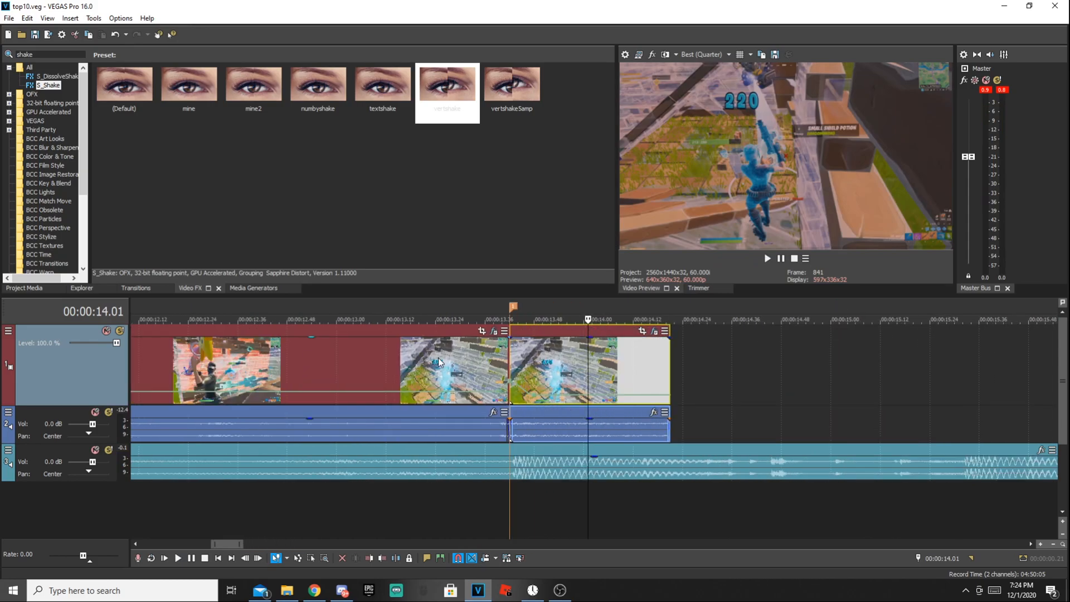
click(439, 360)
key(space)
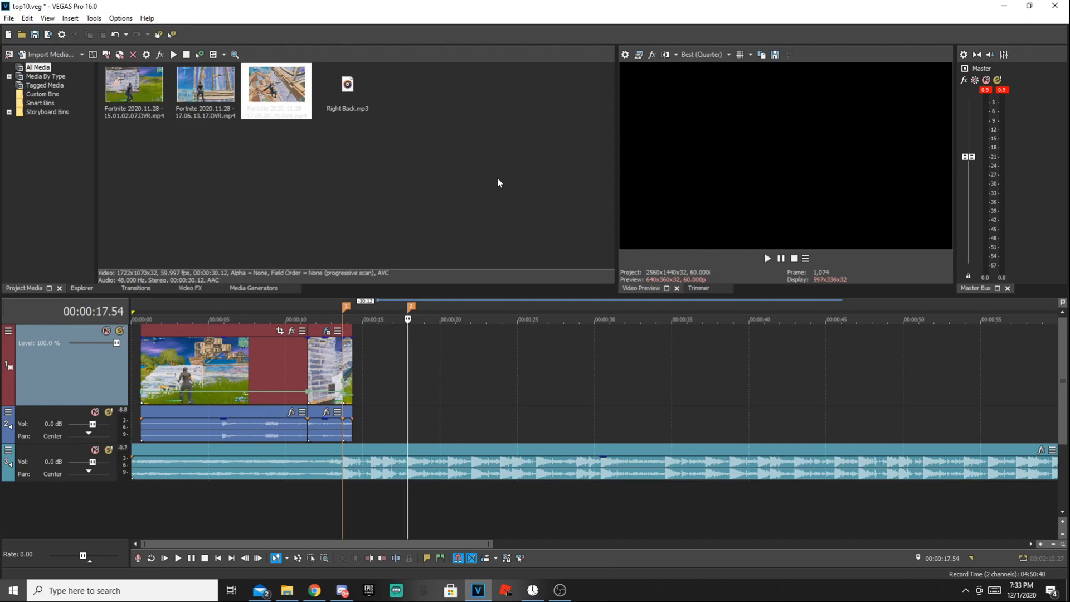
Add the third Fortnite clip from the project media to the timeline near the second marker
drag(280, 105, 437, 374)
right_click(559, 389)
click(613, 572)
click(449, 182)
click(569, 402)
Trim the beginning of the new clip and slide the clip so its shot lines up with the second marker at 00:00:17.54
drag(372, 375, 774, 375)
drag(524, 363, 421, 375)
click(409, 381)
scroll(446, 381, up, 3)
scroll(487, 378, up, 4)
drag(680, 371, 655, 377)
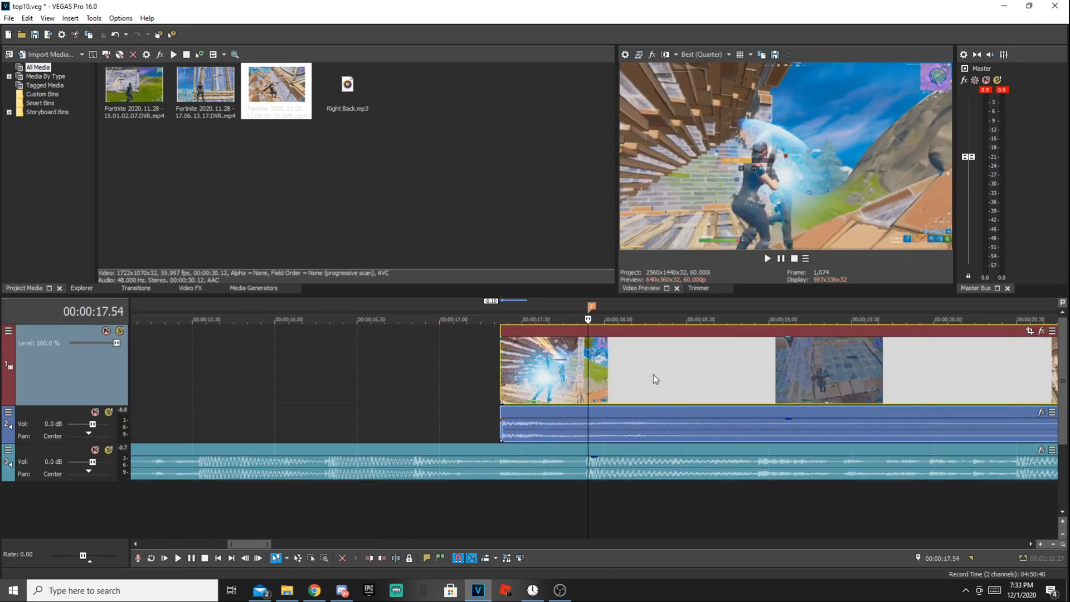
Extend the third clip's beginning back to the end of the preceding segment and play across the cuts
scroll(653, 375, up, 5)
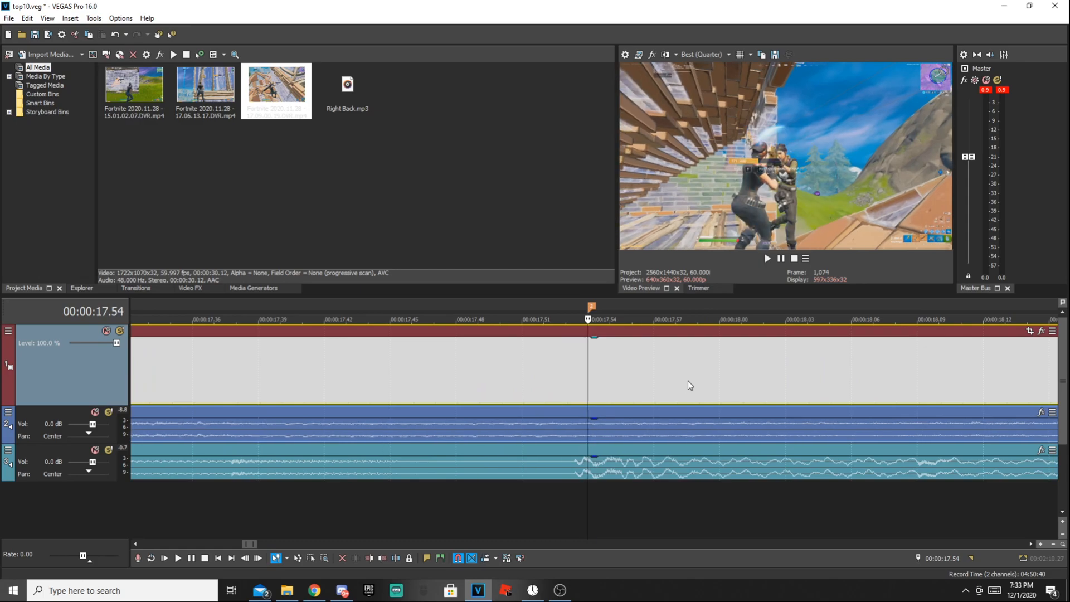
scroll(687, 381, down, 9)
drag(555, 369, 372, 360)
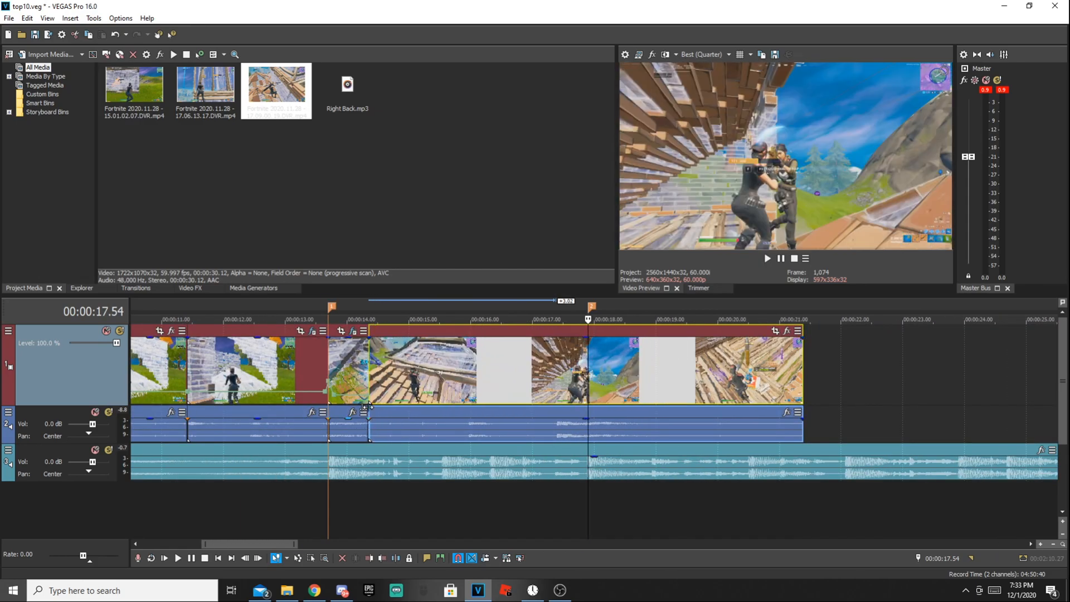
click(308, 366)
key(space)
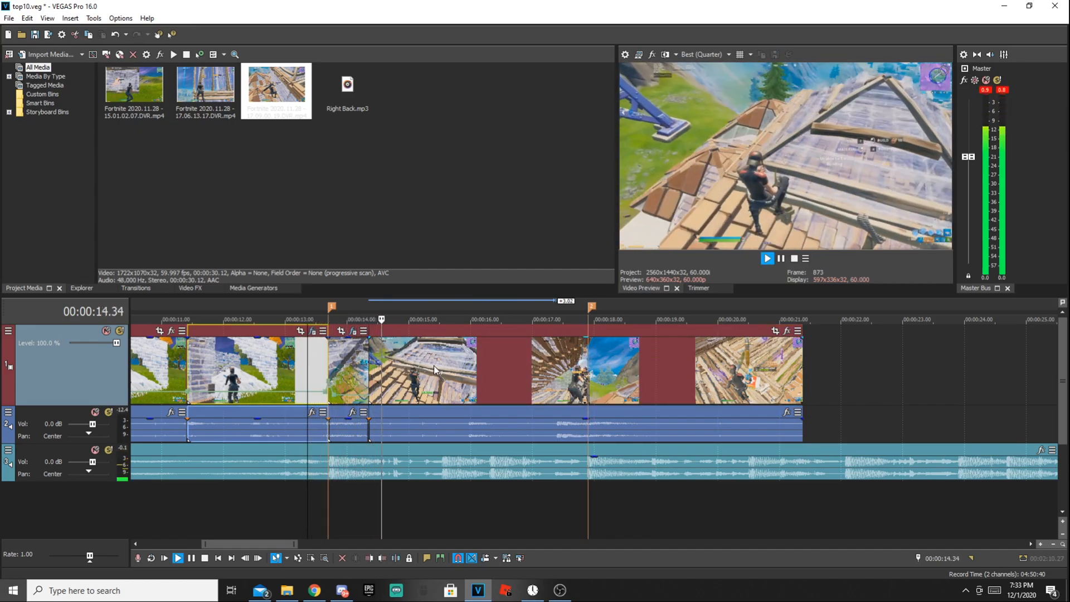
click(437, 365)
key(space)
Insert a velocity envelope on the third clip and add an envelope point at the second marker, 00:00:17.54
click(585, 372)
right_click(587, 373)
mouse_move(663, 461)
click(759, 462)
scroll(598, 413, up, 15)
double_click(588, 392)
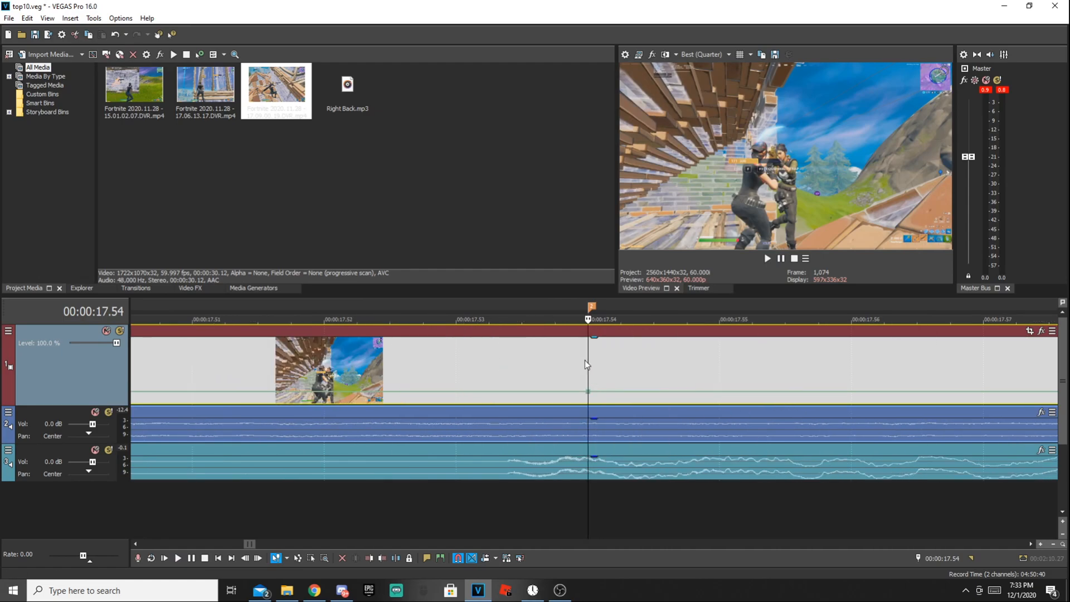
Add another velocity point on the third clip at 00:00:18.00
key(space)
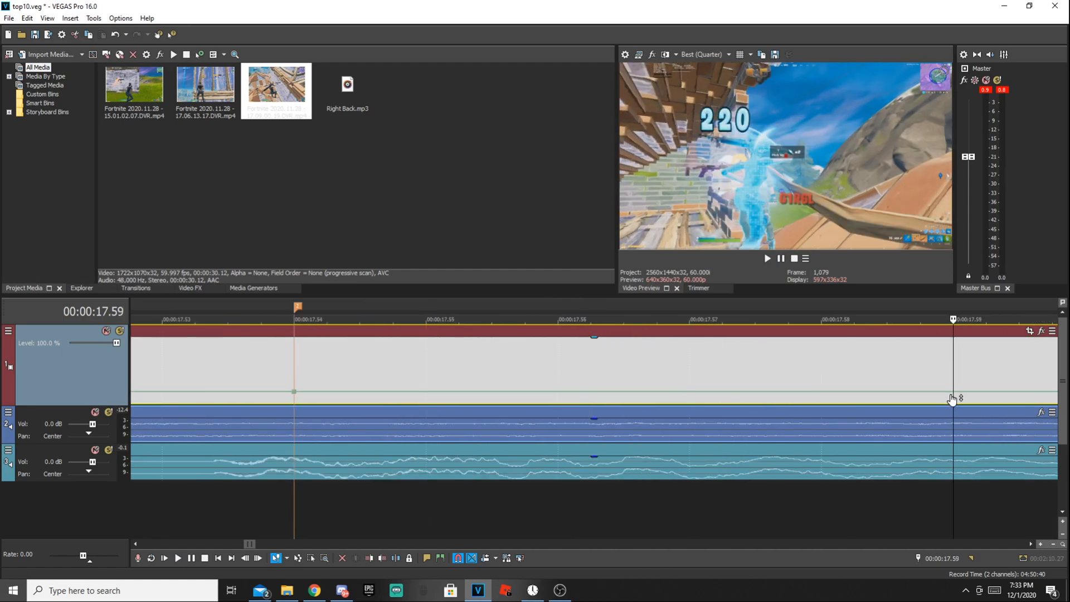
scroll(676, 407, down, 5)
scroll(594, 394, up, 6)
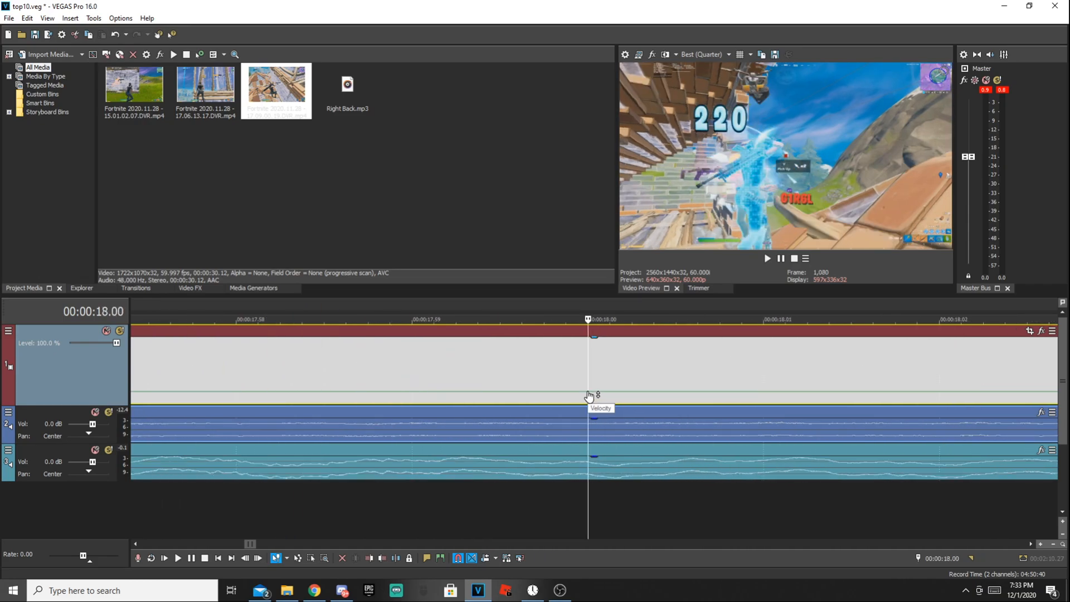
scroll(591, 395, down, 2)
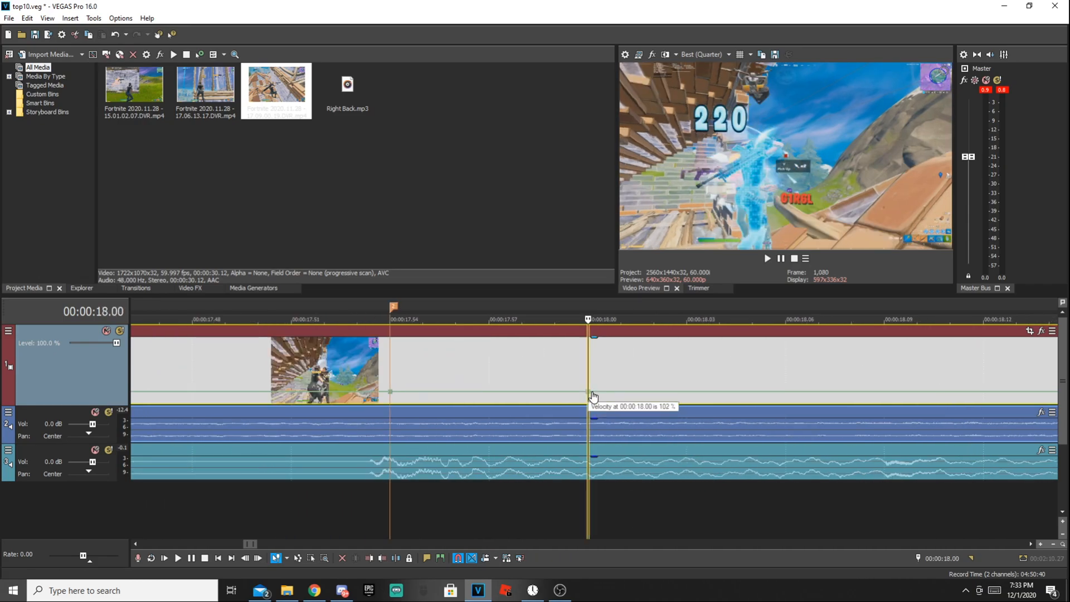
Set the velocity point at 00:00:18.00 to 40% forward and the point at the second marker to 270%
key(Left)
key(Left)
key(Left)
key(Left)
key(Left)
key(Left)
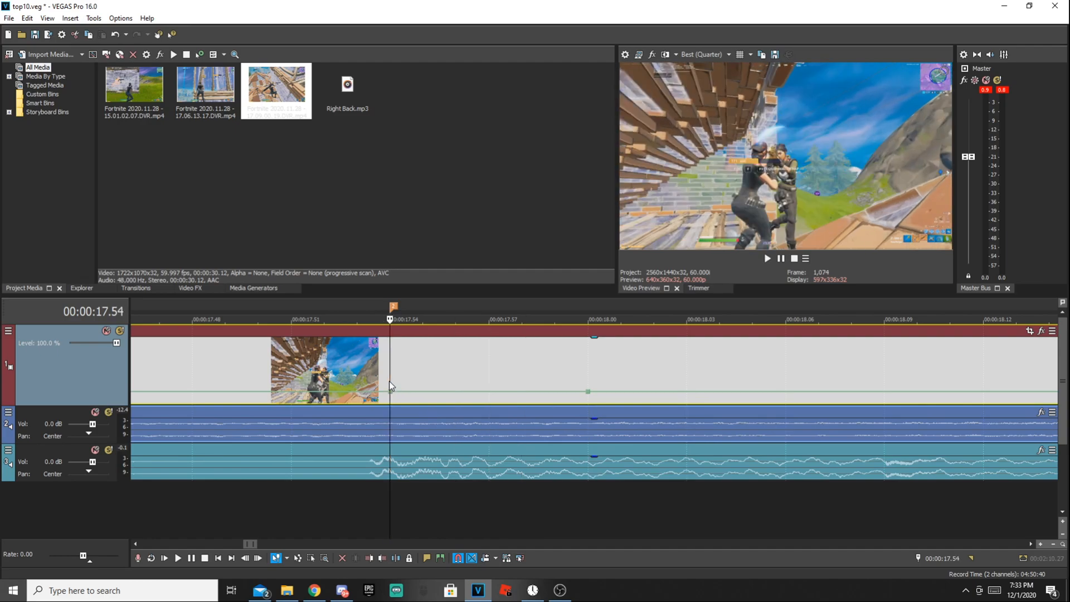
key(Left)
key(Left)
key(Left)
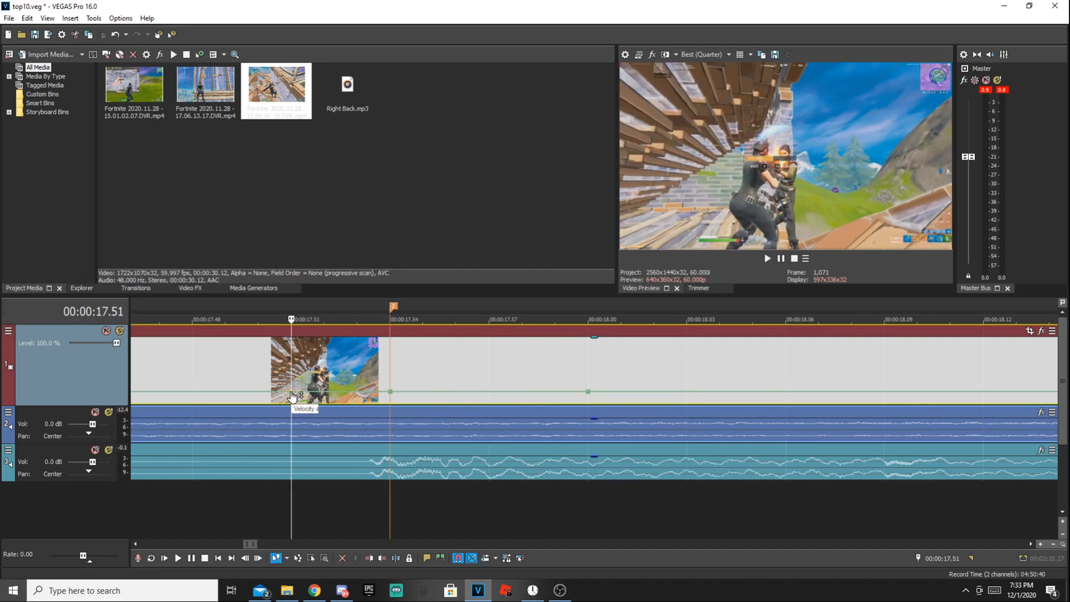
right_click(588, 392)
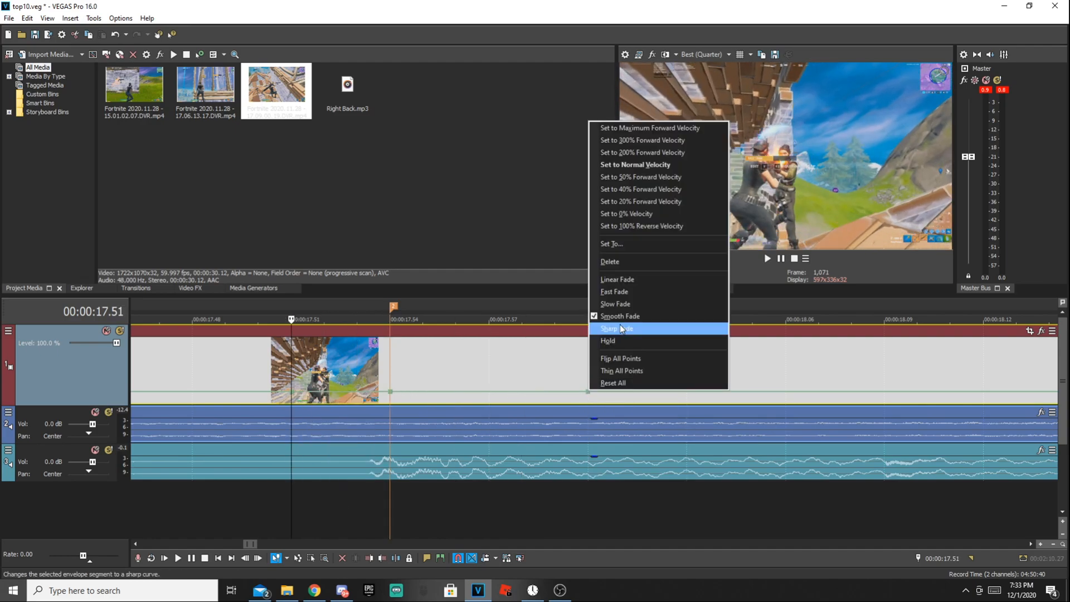
click(613, 189)
right_click(392, 394)
click(444, 245)
text(270)
key(Return)
Play the third clip around the second marker to check the velocity change against the music
scroll(461, 363, down, 6)
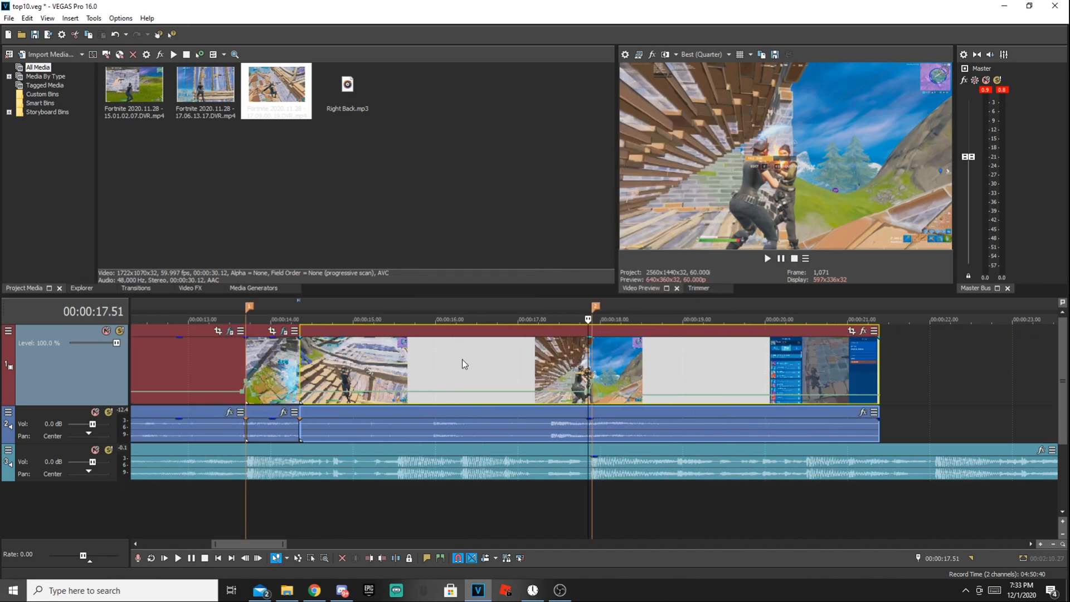
click(556, 368)
key(space)
key(space)
key(space)
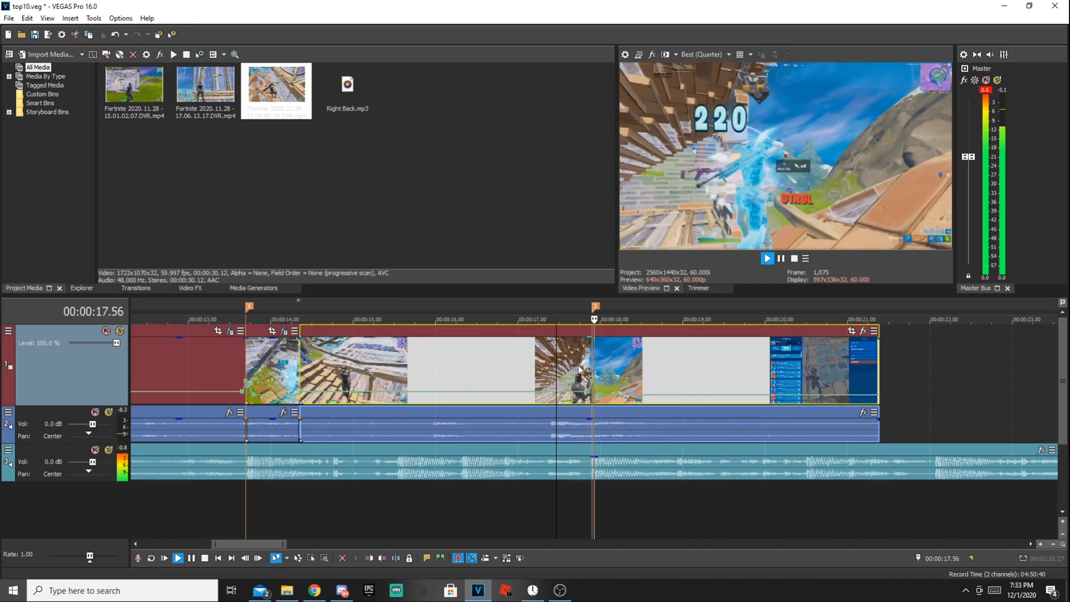
key(space)
Split the third clip at the second marker, 00:00:17.54, and trim the new segment's end to about one second after it
click(591, 368)
scroll(593, 364, down, 4)
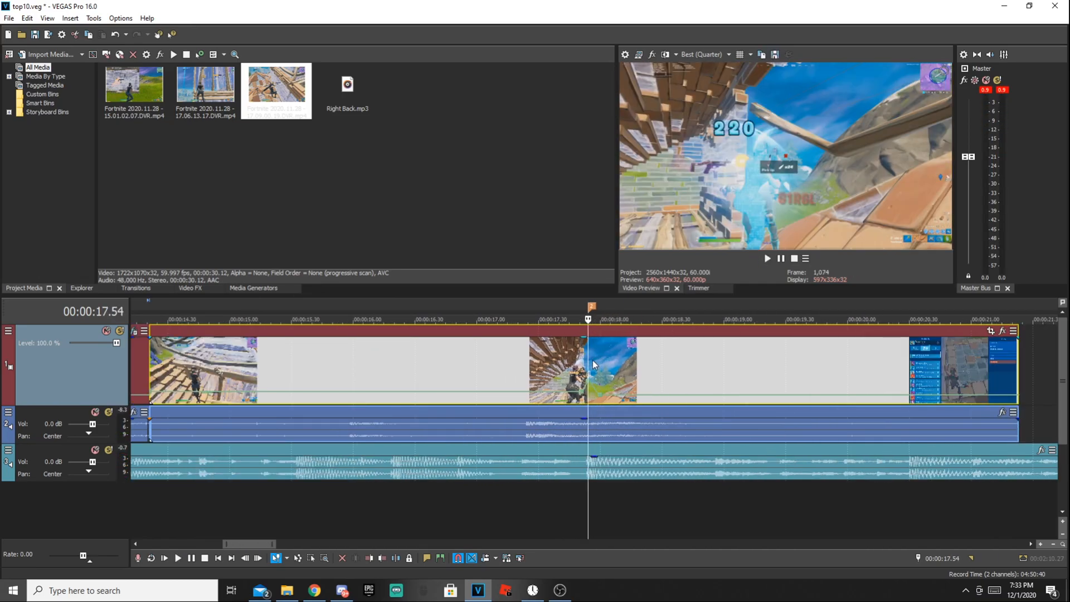
key(s)
drag(1018, 372, 706, 368)
Play the cuts around the second and first markers repeatedly to review their timing and effects
click(536, 358)
key(space)
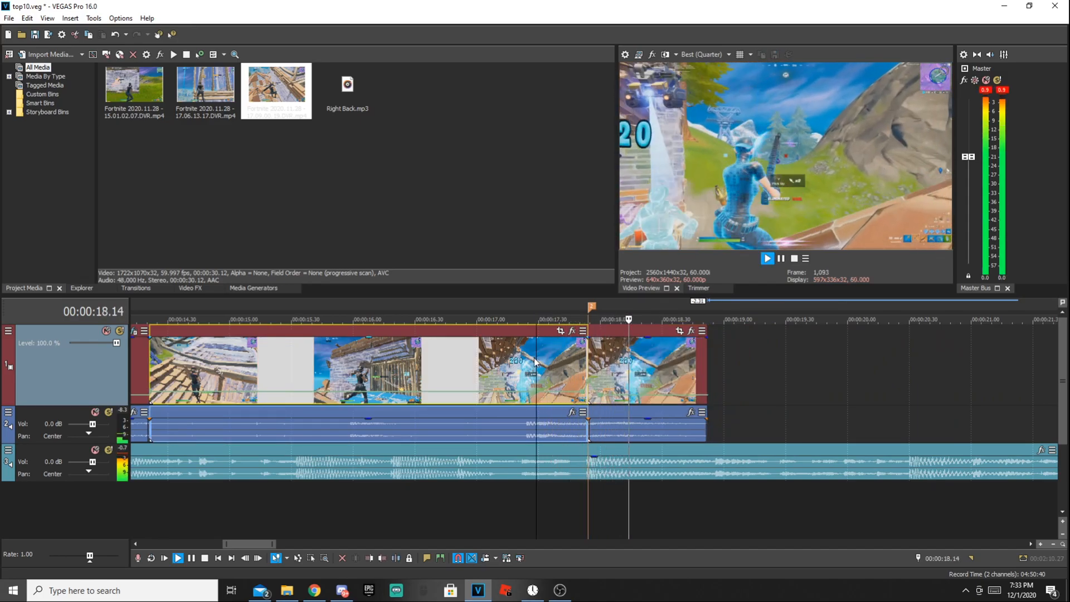
key(space)
scroll(518, 365, down, 5)
click(413, 496)
scroll(520, 481, up, 6)
key(space)
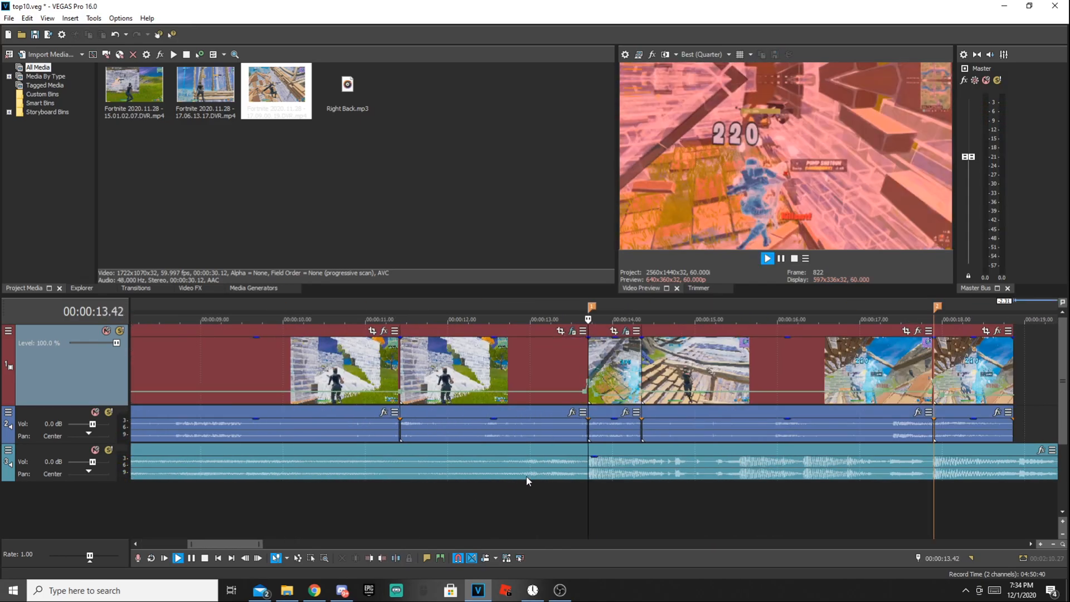
key(space)
scroll(520, 525, down, 1)
click(455, 532)
key(space)
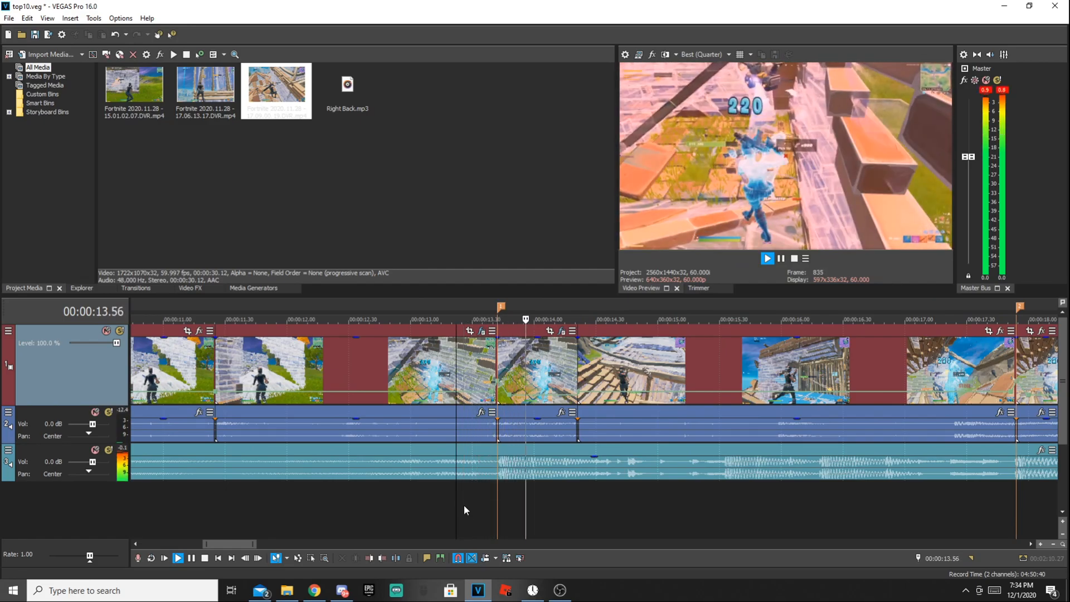
key(space)
click(474, 363)
click(479, 360)
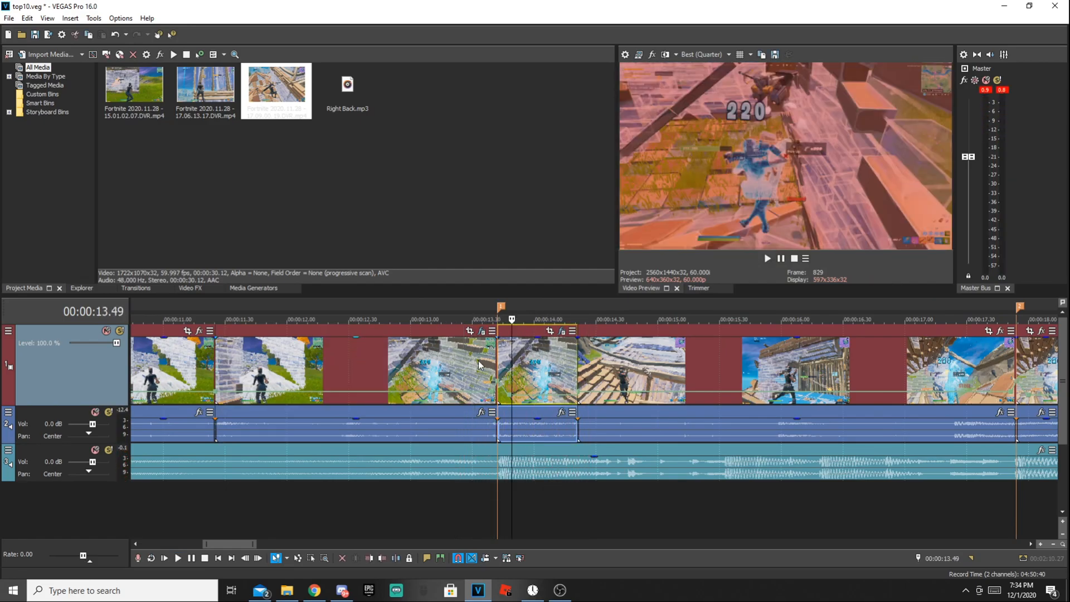
key(space)
key(space)
Extend the end of the segment after the first marker to 00:00:14.23 and play the adjusted transition
drag(578, 357, 582, 368)
click(477, 378)
key(space)
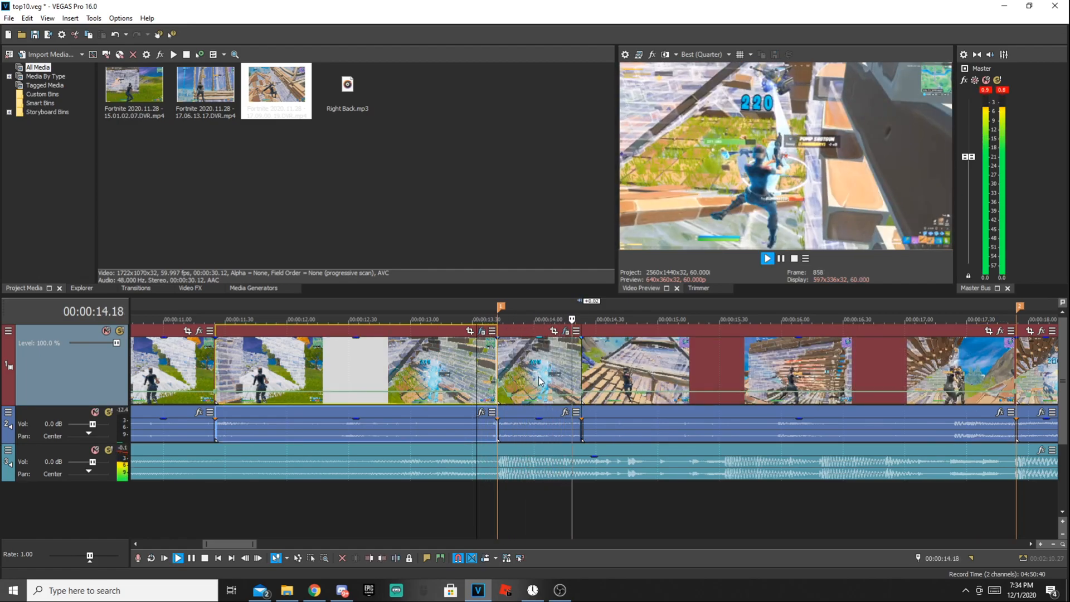
key(space)
Split the segment after the first marker at 00:00:14.08
click(578, 370)
scroll(614, 373, up, 4)
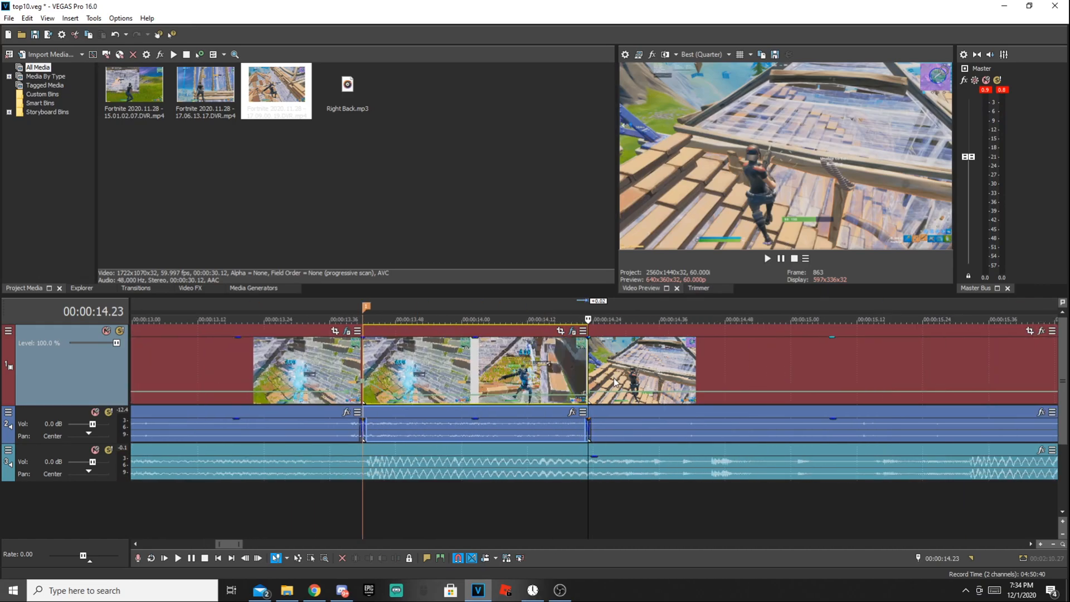
key(Left)
key(Left)
key(Left)
key(Left)
key(Left)
key(Left)
key(Left)
key(Left)
key(Left)
key(Left)
key(Left)
key(Left)
key(Left)
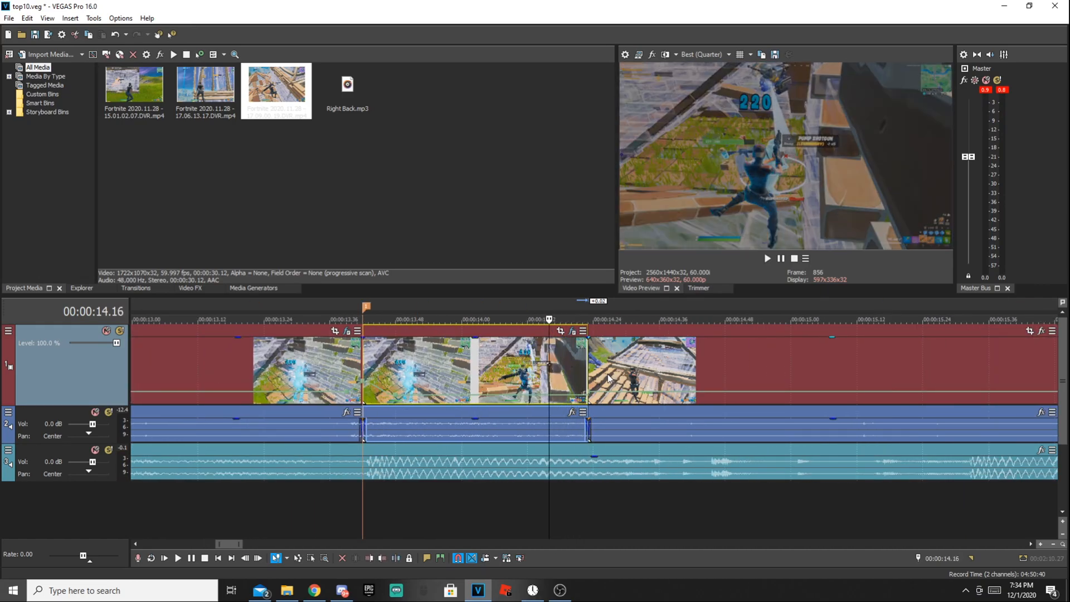
key(Left)
key(Left)
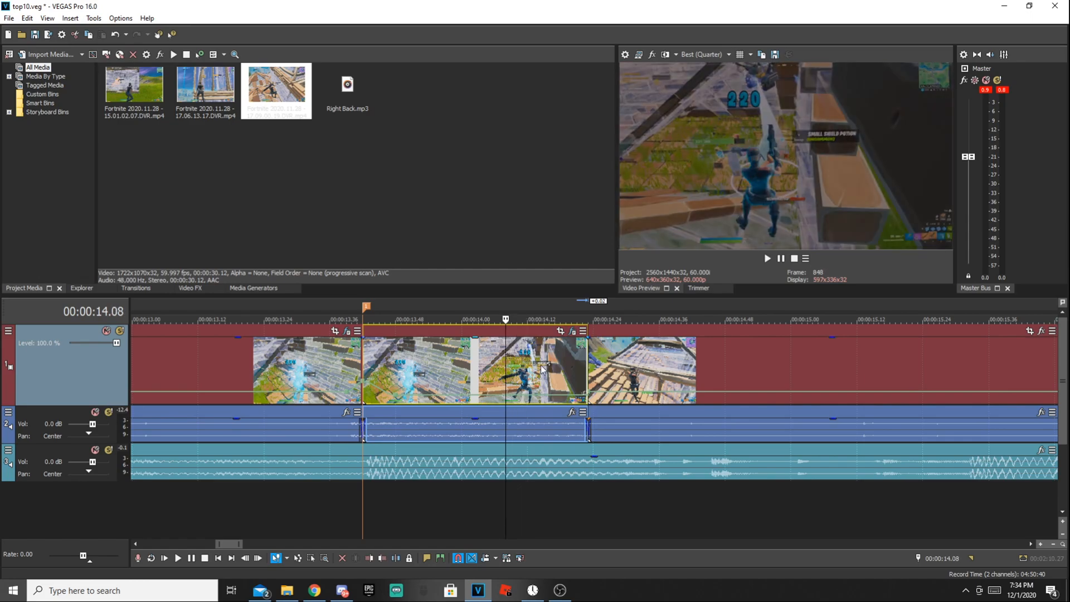
scroll(535, 369, down, 3)
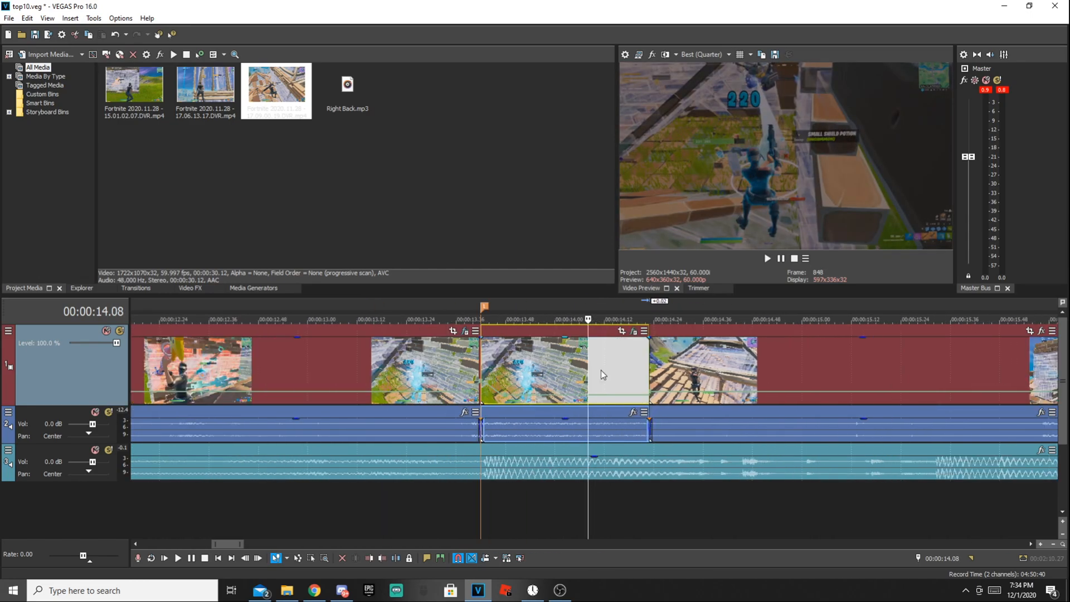
key(s)
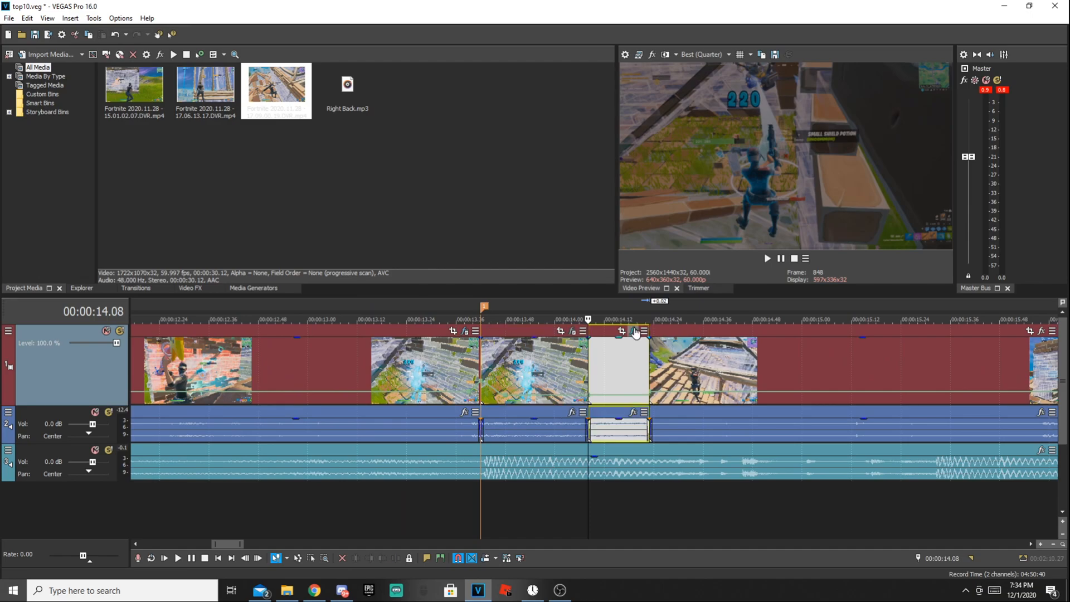
Remove the S_Flicker, both S_Shake and the S_DuoTone effects from the new segment starting at 00:00:14.08, and preview the preceding segment
click(634, 332)
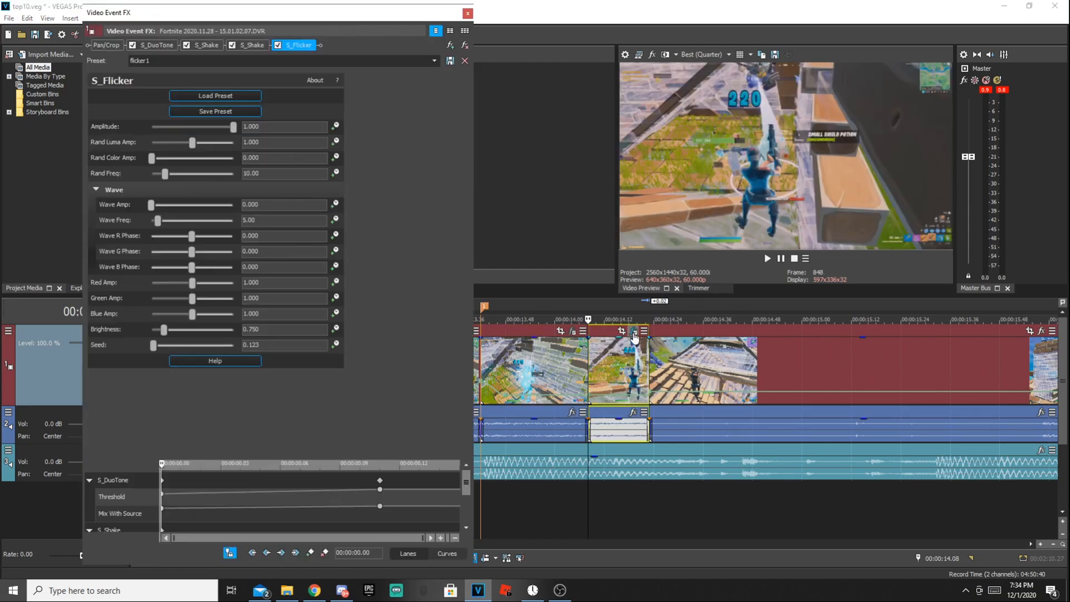
click(466, 46)
click(466, 45)
click(466, 45)
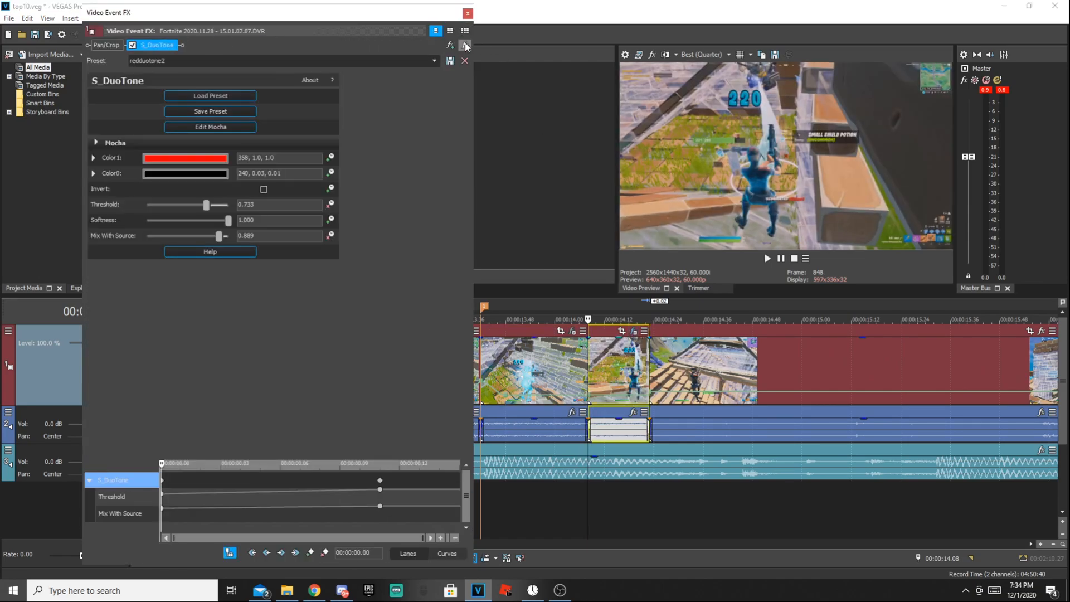
click(466, 45)
click(468, 15)
click(541, 351)
key(space)
key(space)
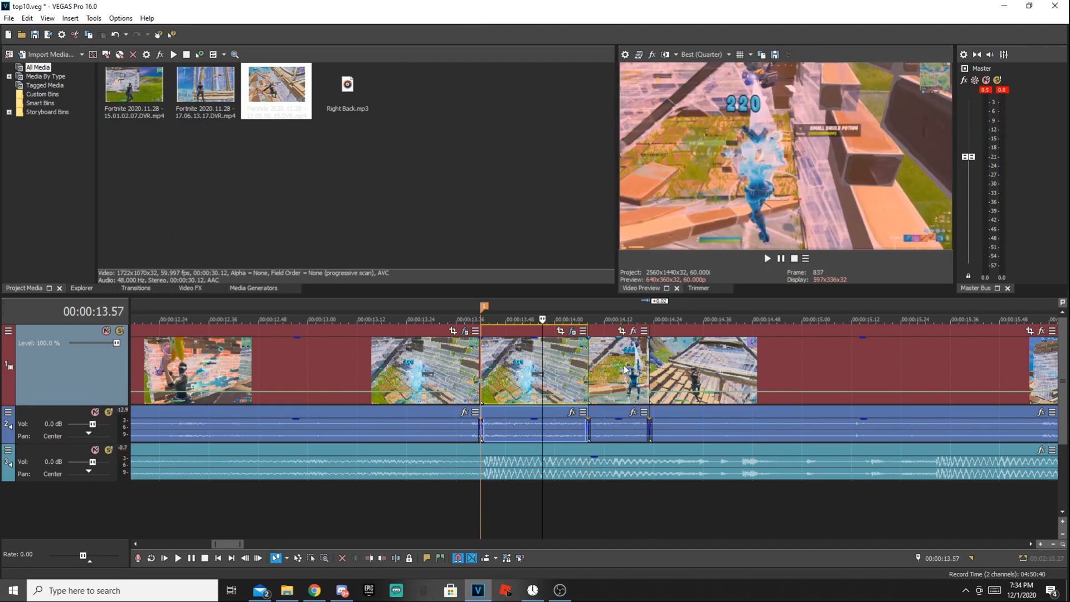
Search the video effects for "blurmo" and apply the default S_BlurMoCurves preset to the short segment starting at 00:00:14.08
click(624, 360)
click(190, 288)
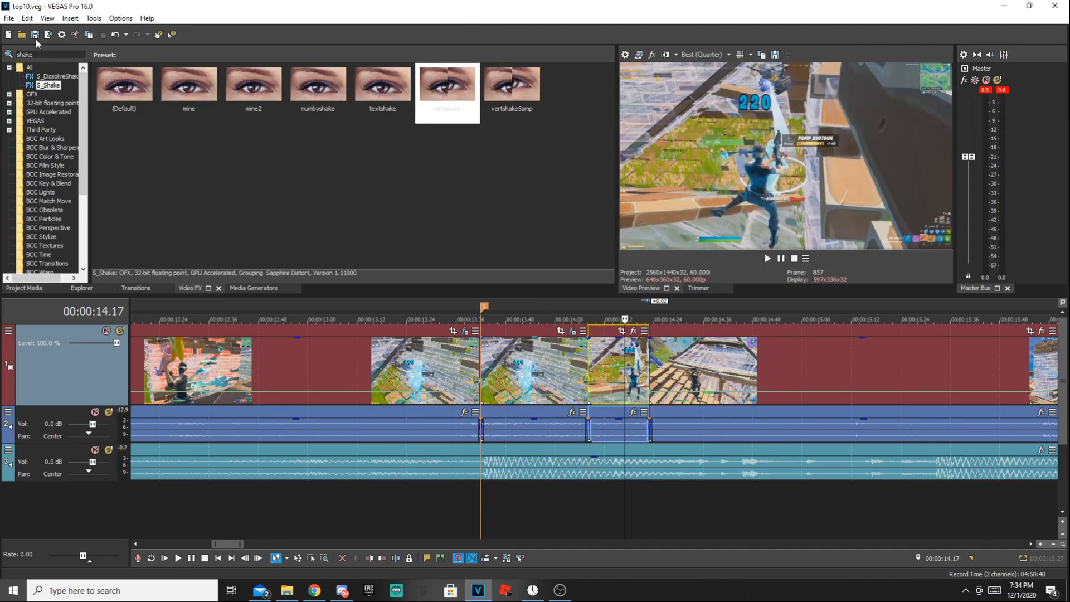
drag(37, 54, 5, 55)
key(BackSpace)
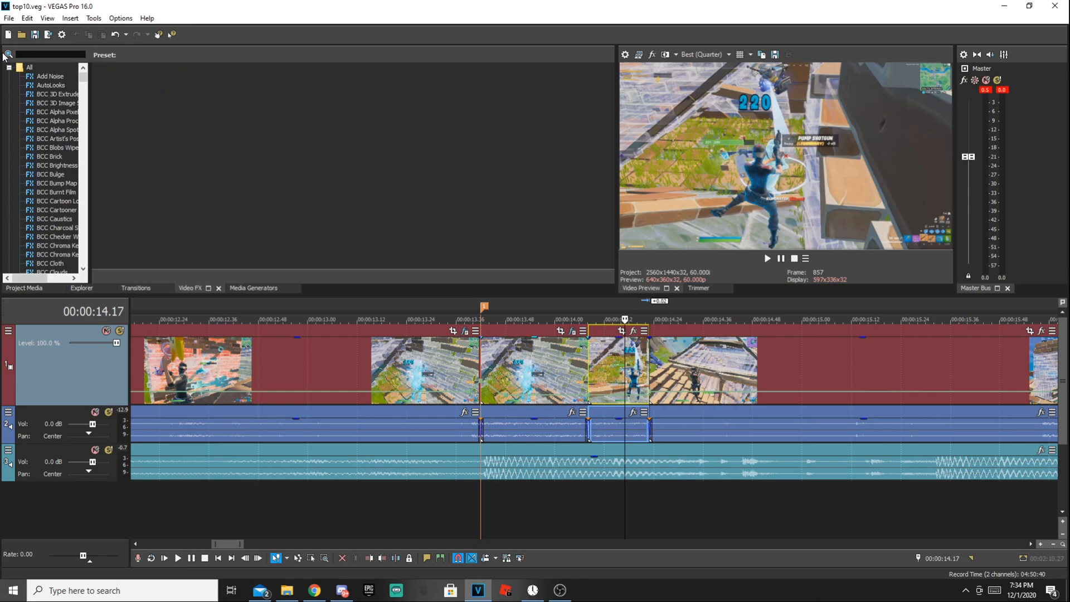
text(blurmo)
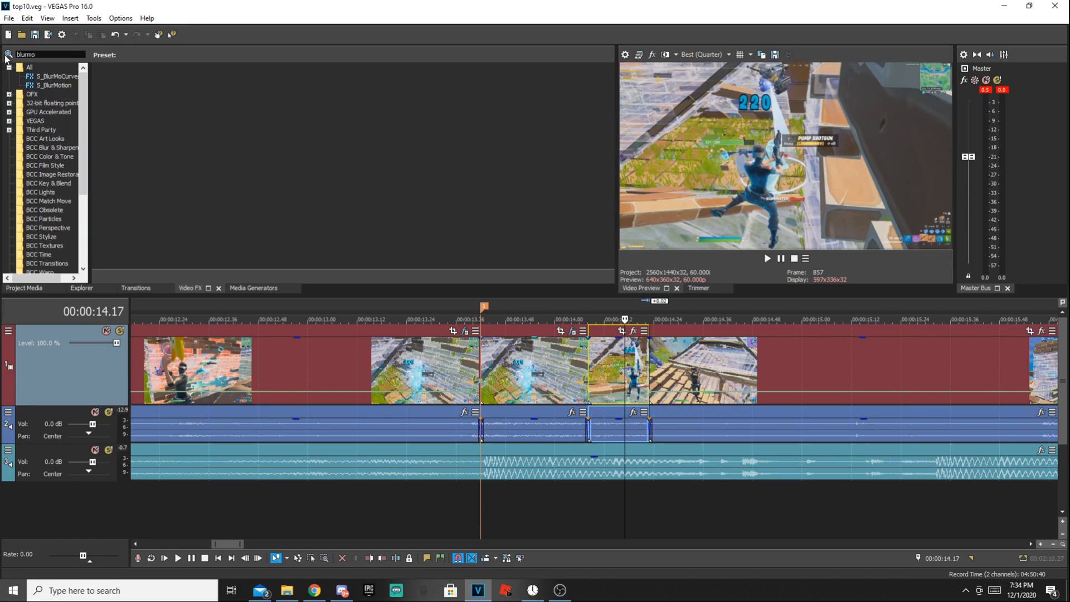
click(53, 76)
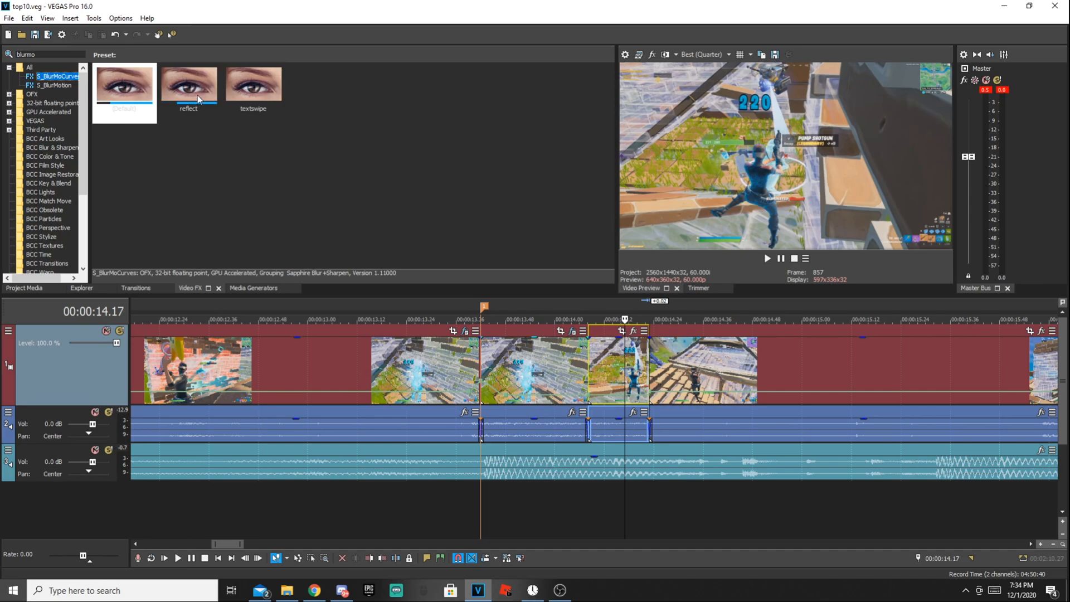
drag(153, 102, 130, 95)
drag(541, 352, 606, 369)
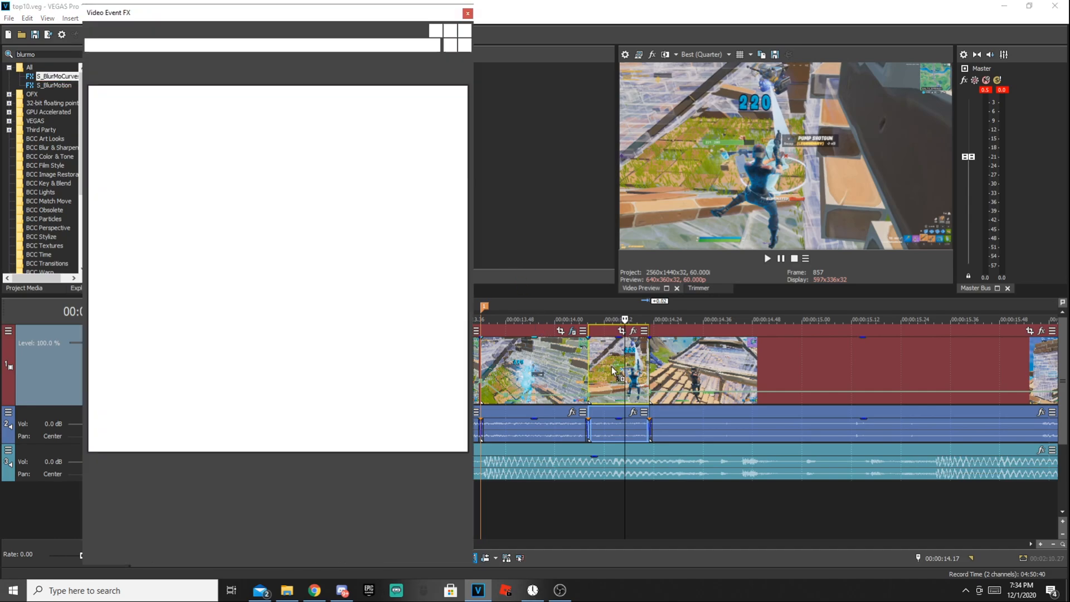
Set both Wrap X and Wrap Y of S_BlurMoCurves to Reflect
click(204, 314)
click(196, 338)
click(190, 330)
click(182, 354)
Animate Z Dist of S_BlurMoCurves on the short segment, adding a keyframe of 1.5 at its end at 00:00:14.23
click(596, 368)
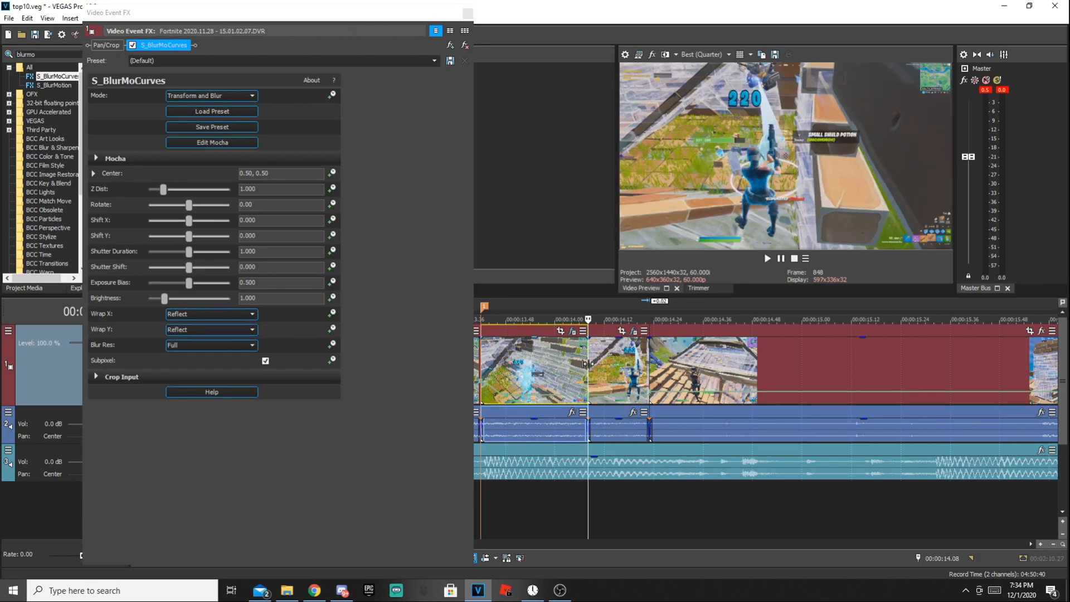
click(648, 368)
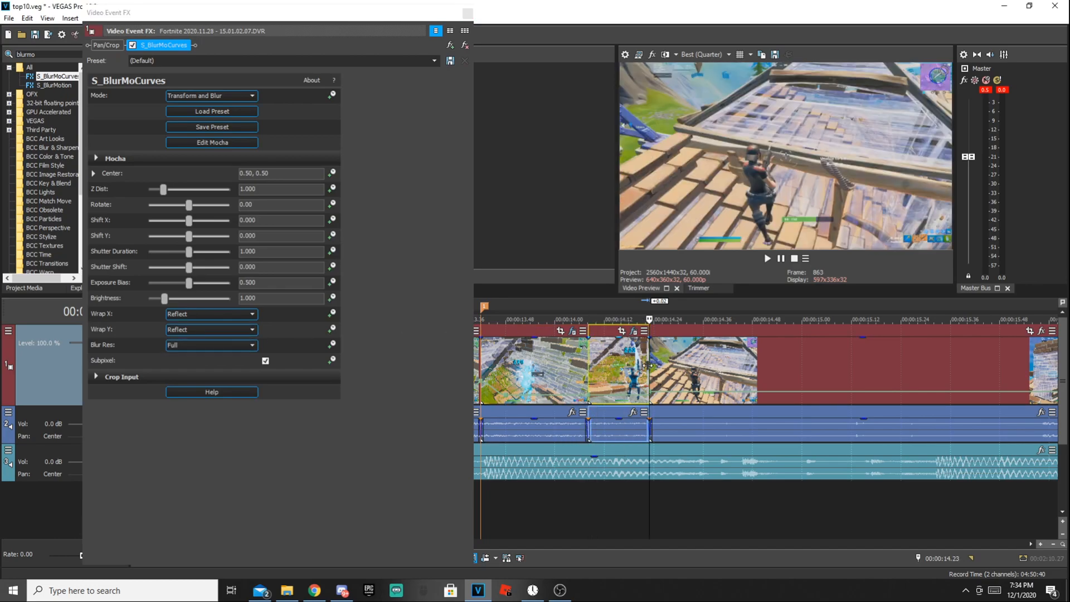
click(333, 189)
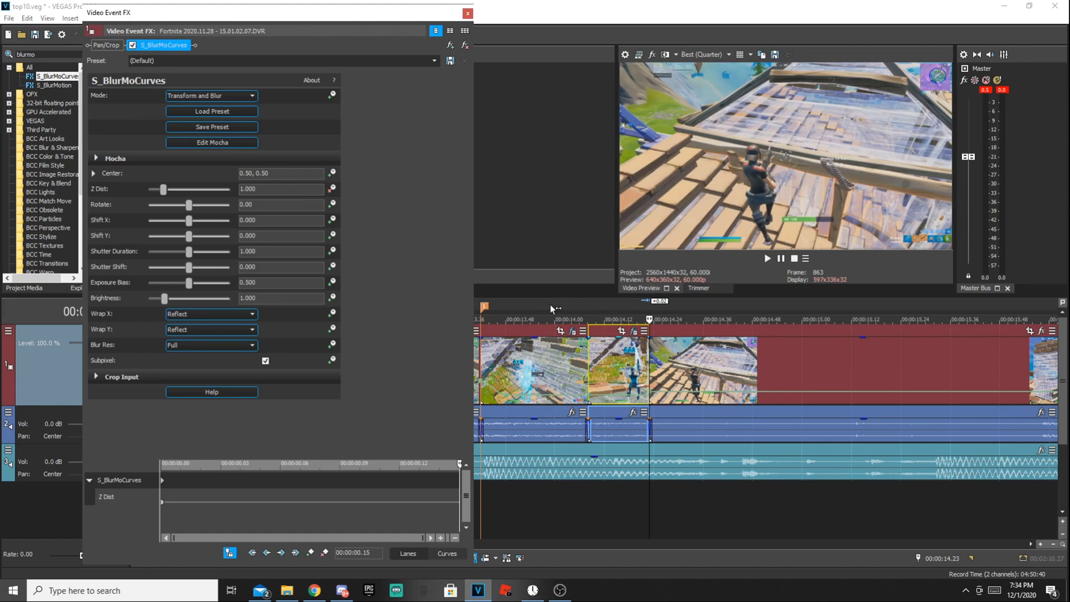
click(266, 190)
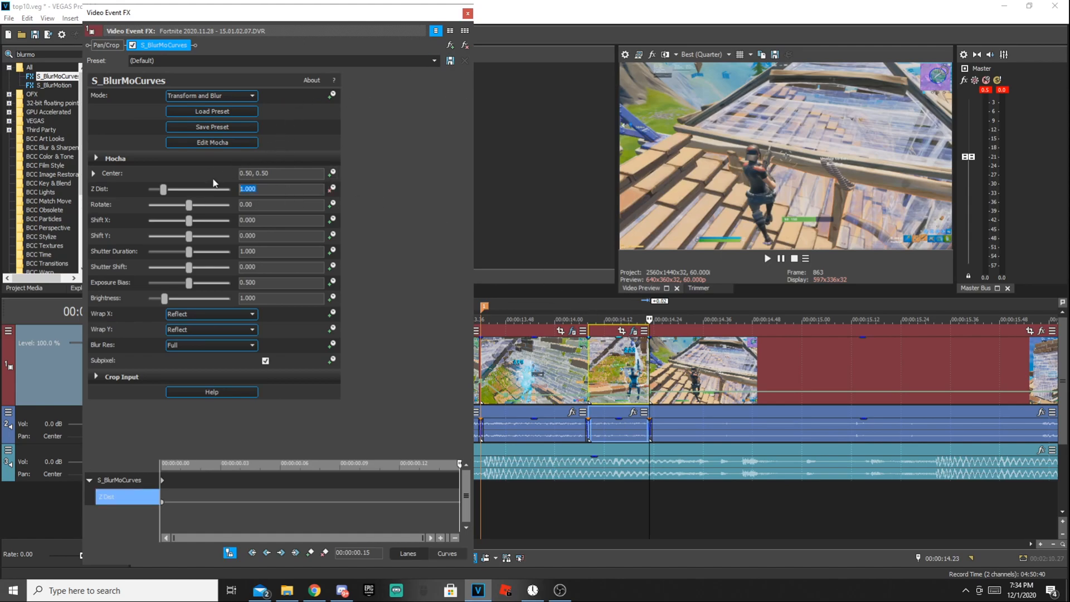
key(super)
text(1.)
text(5)
key(Return)
Play back the cut repeatedly to check the animated S_BlurMoCurves zoom on the segment starting at 00:00:14.08
click(571, 350)
key(space)
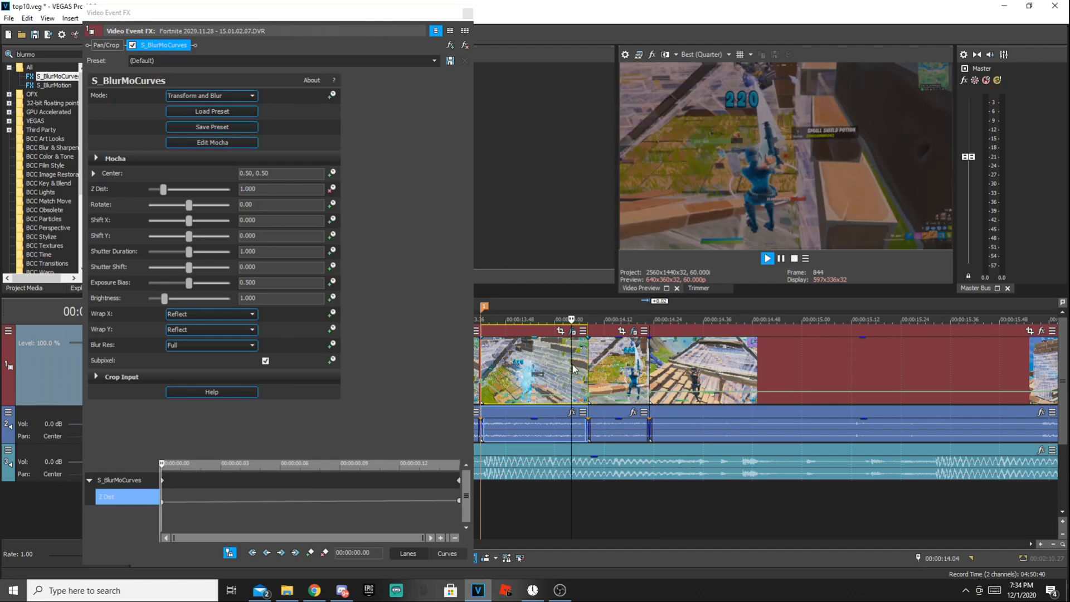
key(space)
key(space)
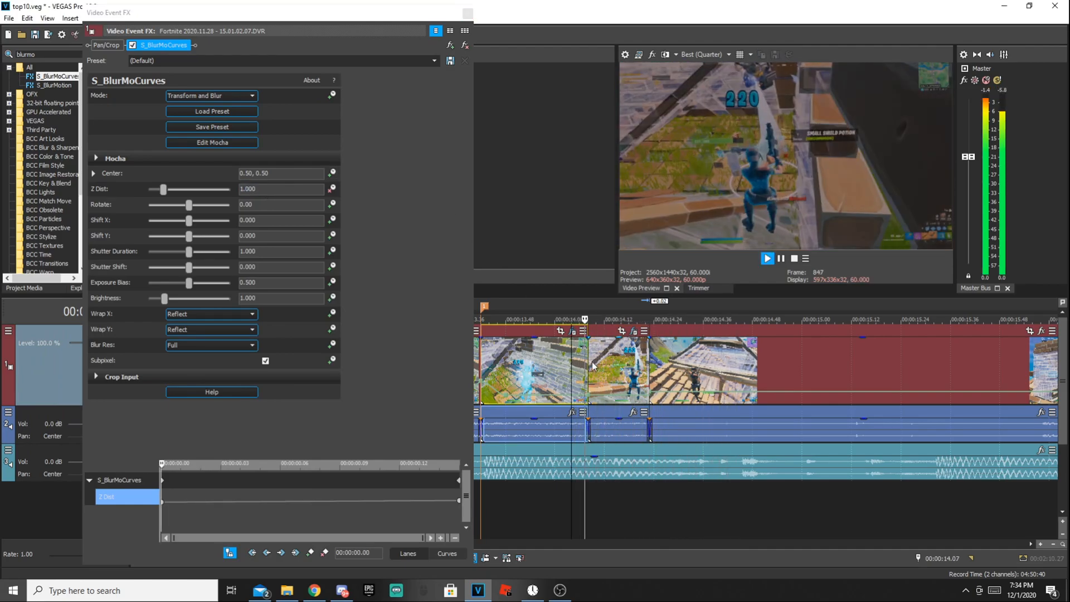
click(622, 371)
drag(621, 371, 547, 363)
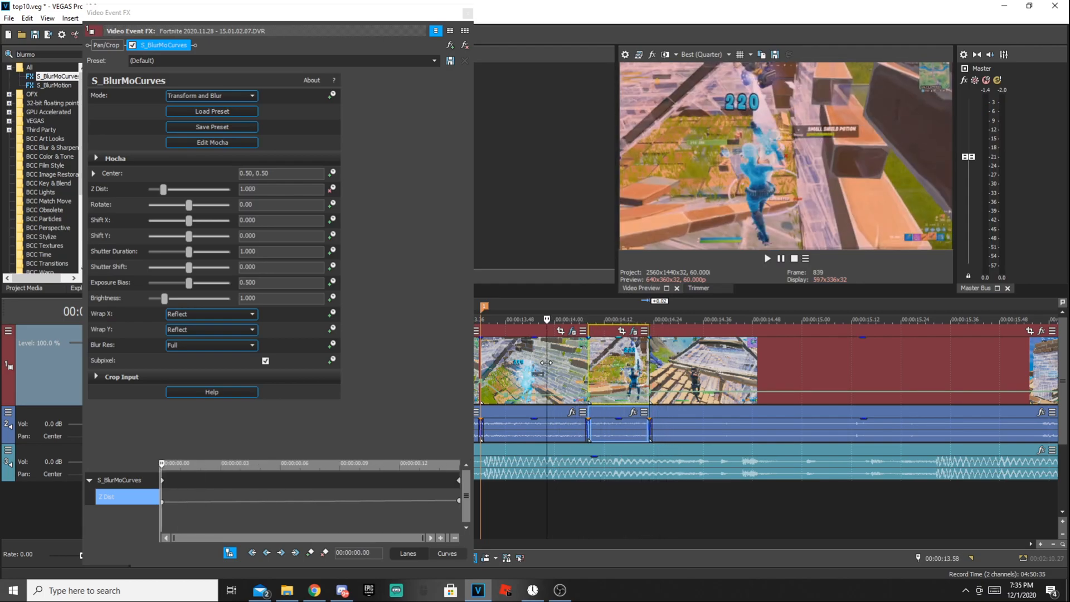
key(space)
key(space)
key(space)
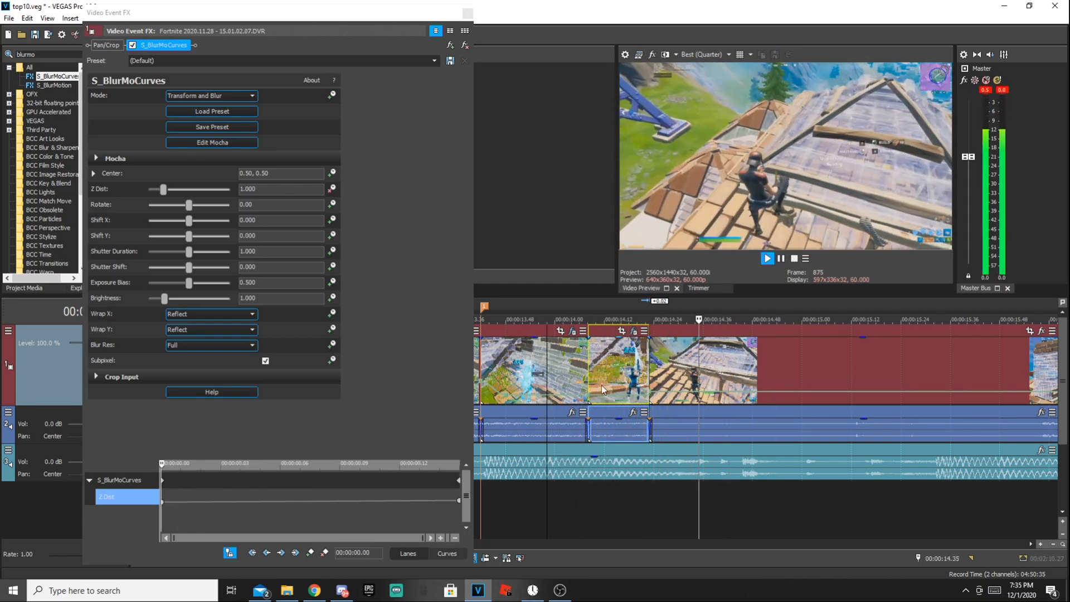
key(space)
click(592, 369)
key(space)
key(space)
Add a Z Dist keyframe with value 1 at 00:00:14.18 in the segment's S_BlurMoCurves effect and preview it
click(625, 370)
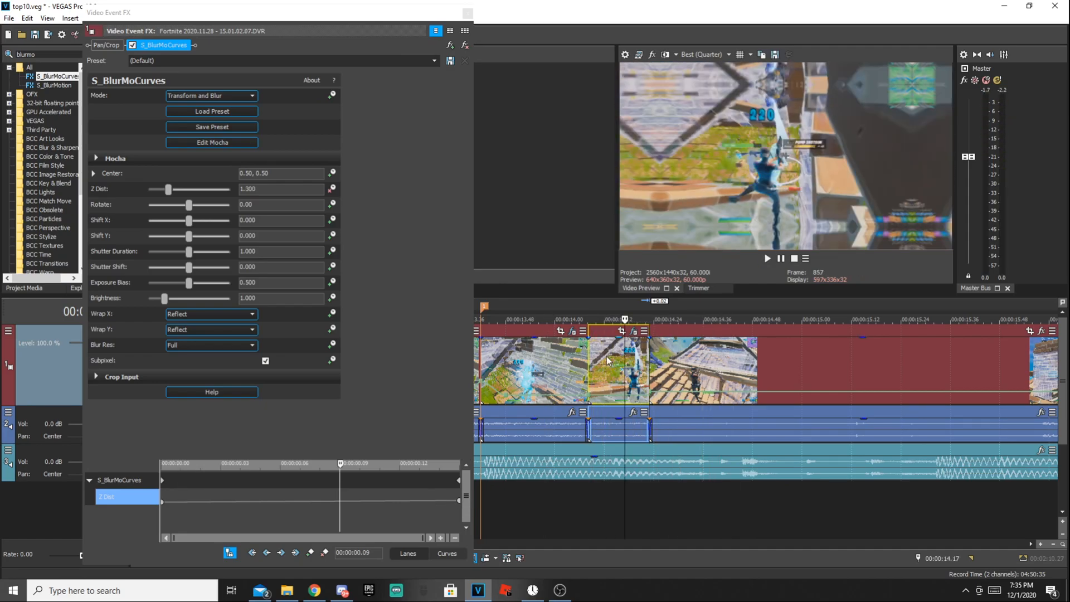
mouse_move(625, 365)
mouse_down()
mouse_move(650, 360)
mouse_move(637, 362)
mouse_up()
key(Left)
key(Left)
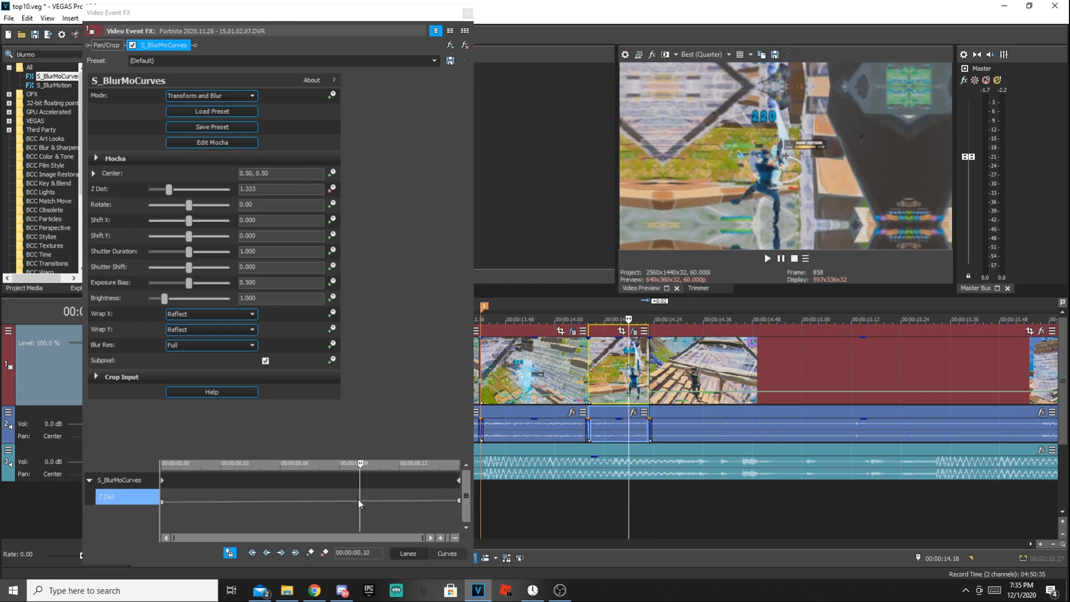
click(331, 190)
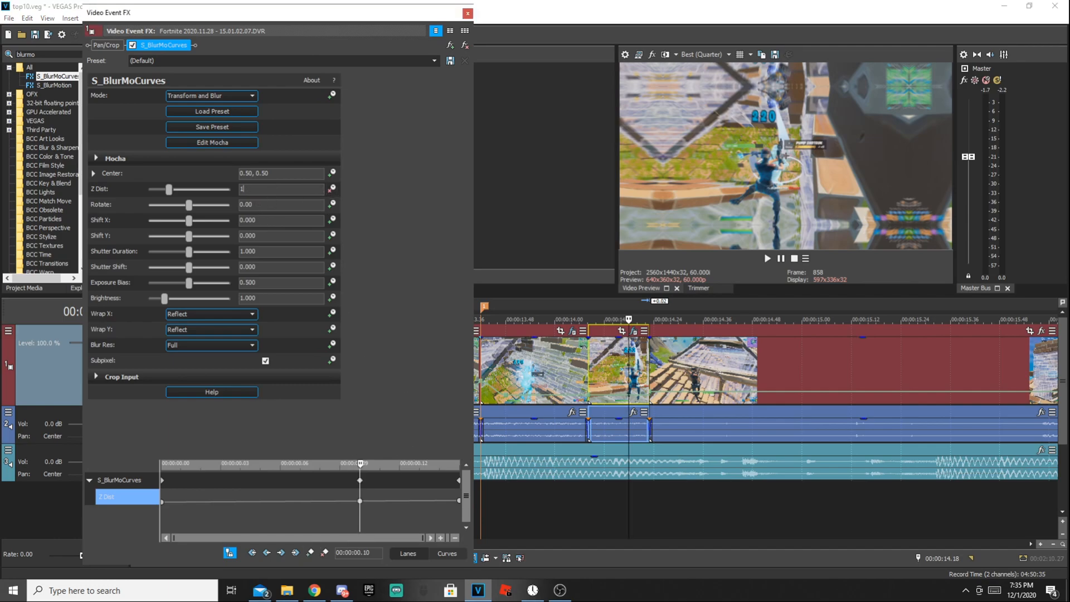
key(Return)
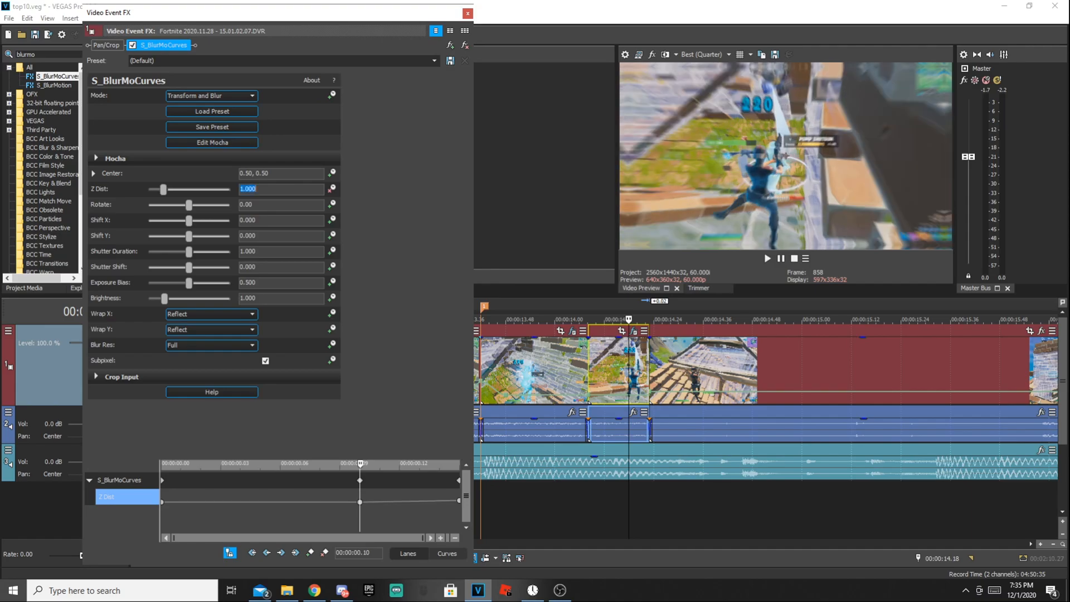
key(space)
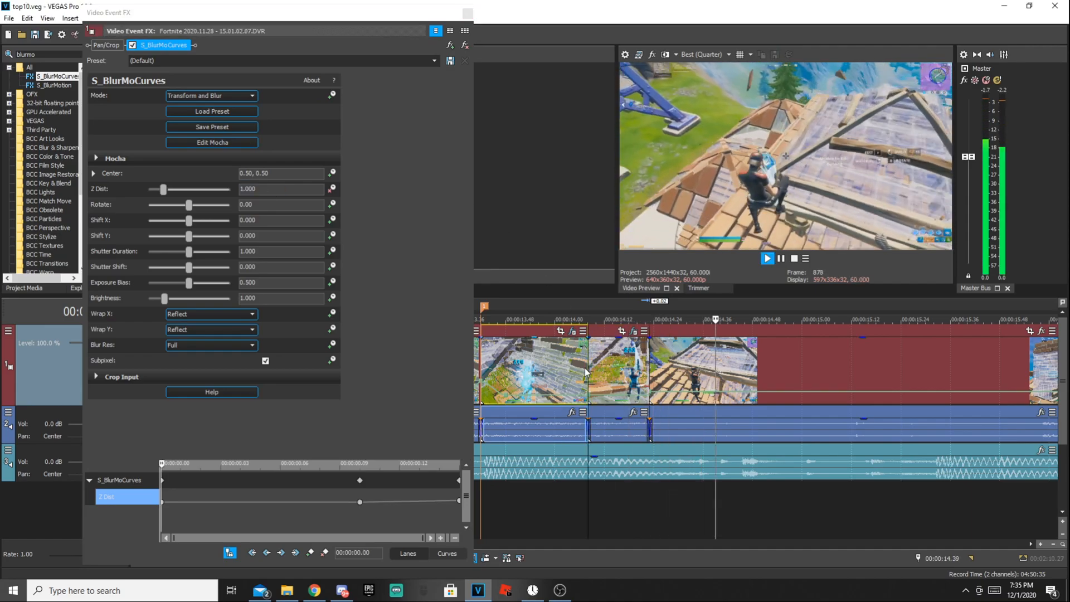
key(space)
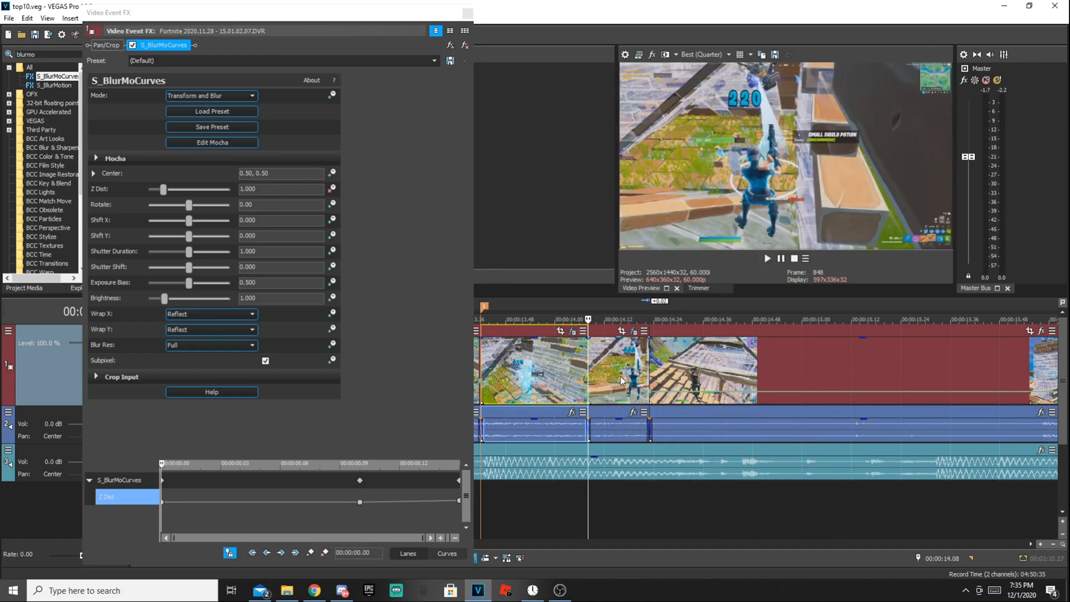
Re-enter the Z Dist value of the 00:00:14.18 keyframe as 1 and replay the segment
click(630, 371)
click(286, 189)
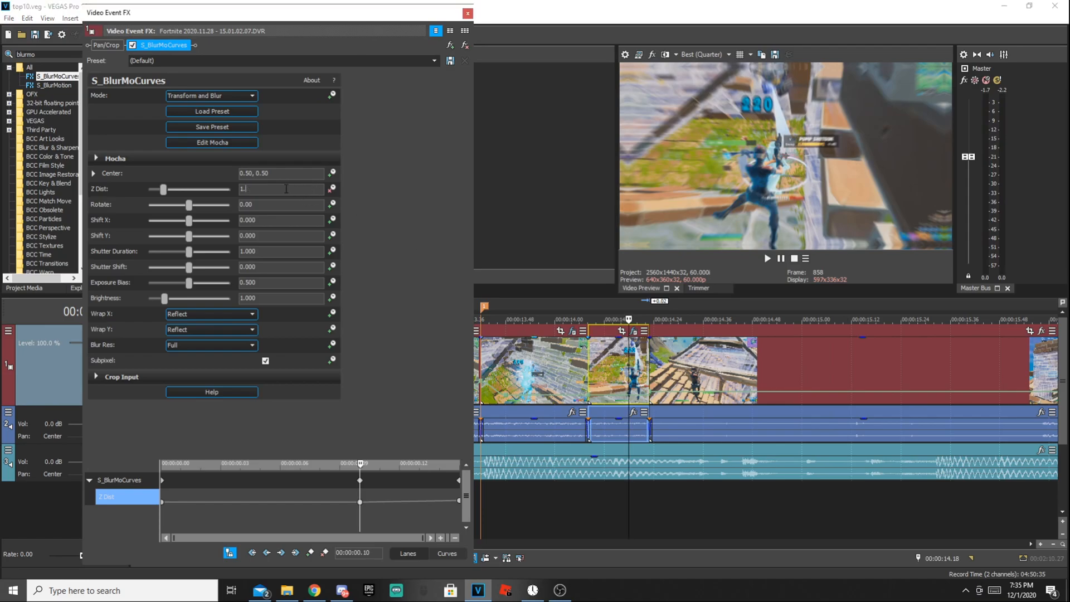
key(BackSpace)
text(1)
key(Return)
click(567, 367)
key(space)
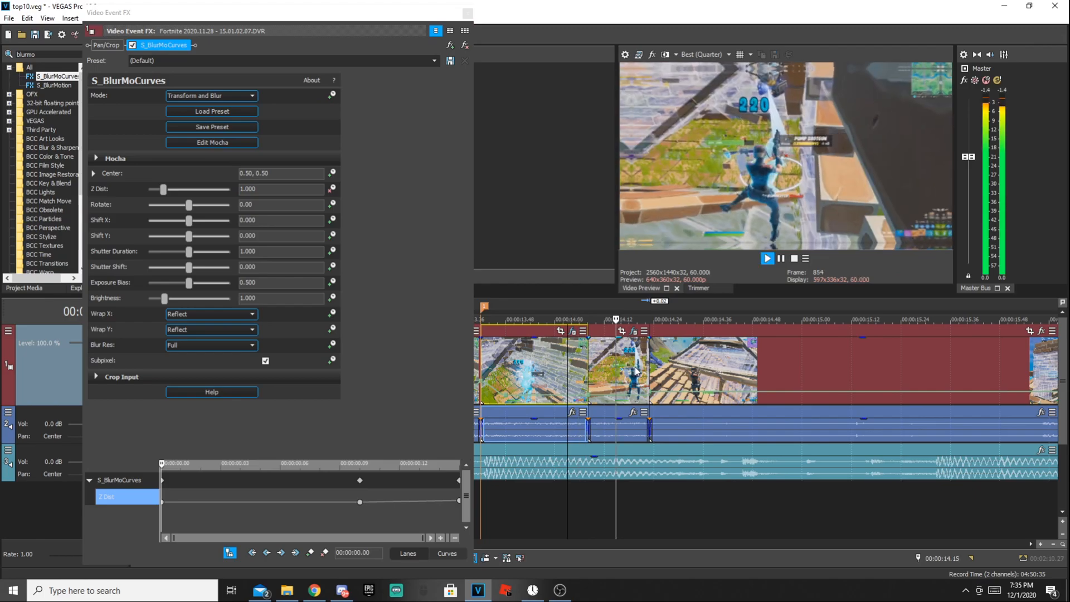
key(space)
Split the following clip, which starts at 00:00:14.23, at 00:00:14.38
click(653, 374)
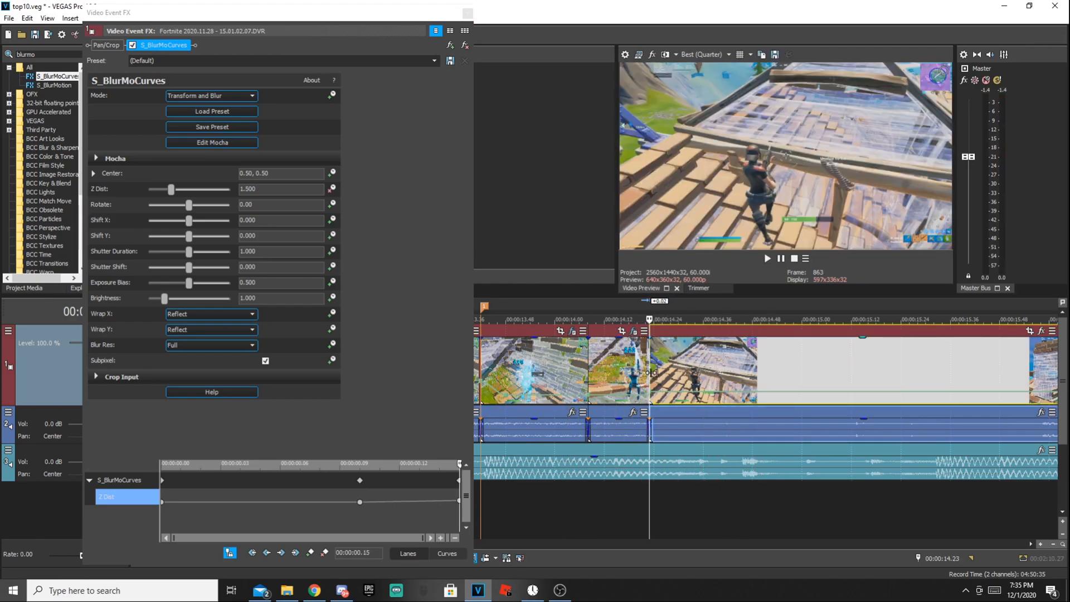
scroll(652, 372, up, 2)
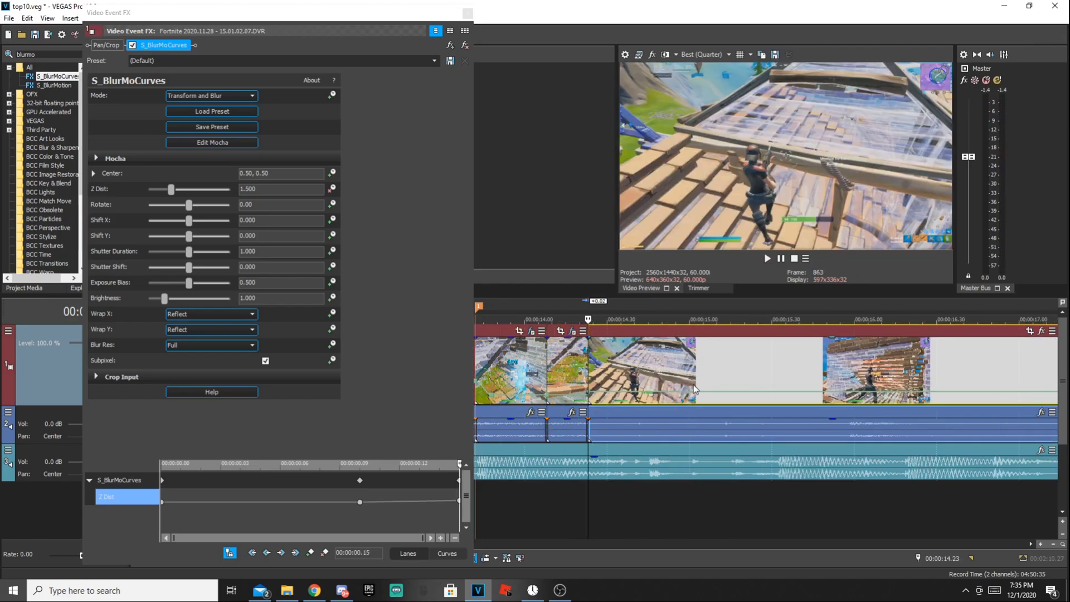
key(space)
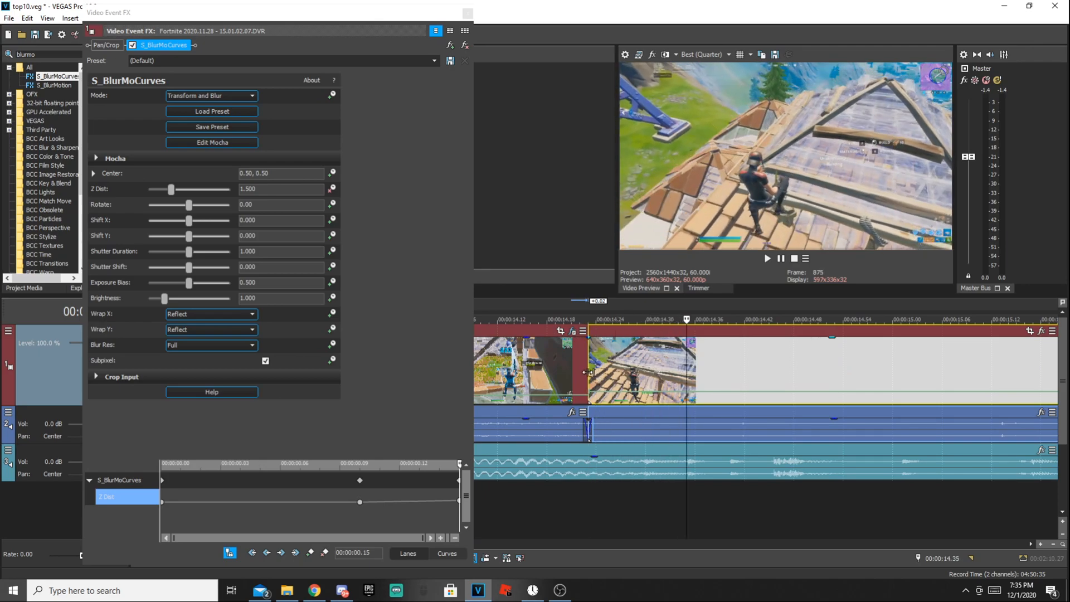
scroll(673, 310, down, 1)
key(s)
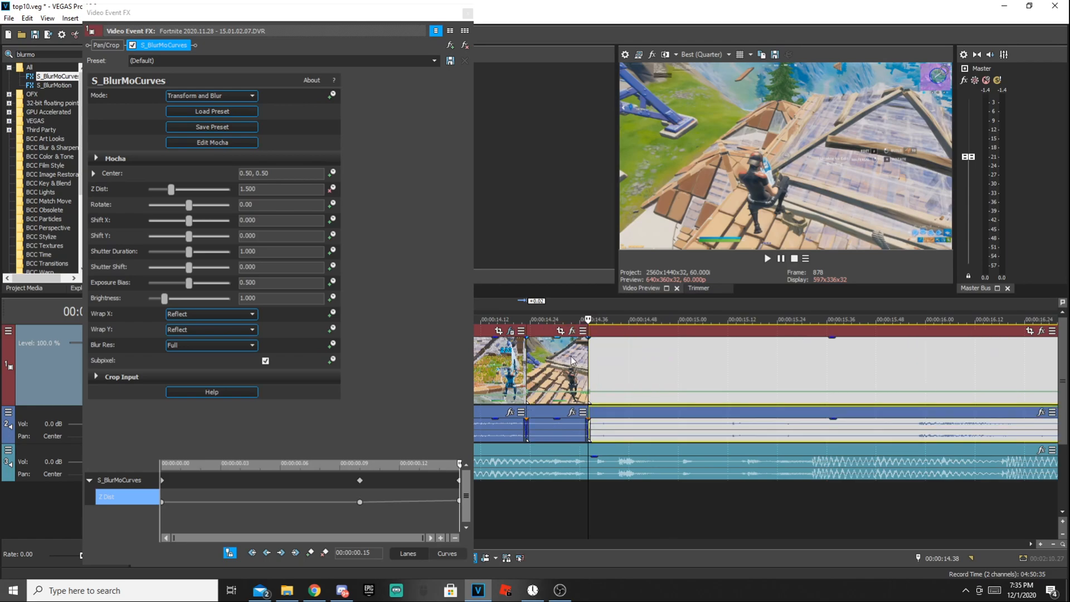
Apply the default S_BlurMoCurves preset to the segment from 00:00:14.23 to 00:00:14.38 and set Wrap X and Wrap Y to Reflect
click(467, 15)
drag(123, 96, 604, 368)
click(185, 315)
click(184, 332)
click(184, 329)
click(183, 348)
scroll(580, 354, down, 1)
Animate Z Dist on this segment from 0.5 at its start to 1 at its end, and close the effect settings
click(526, 363)
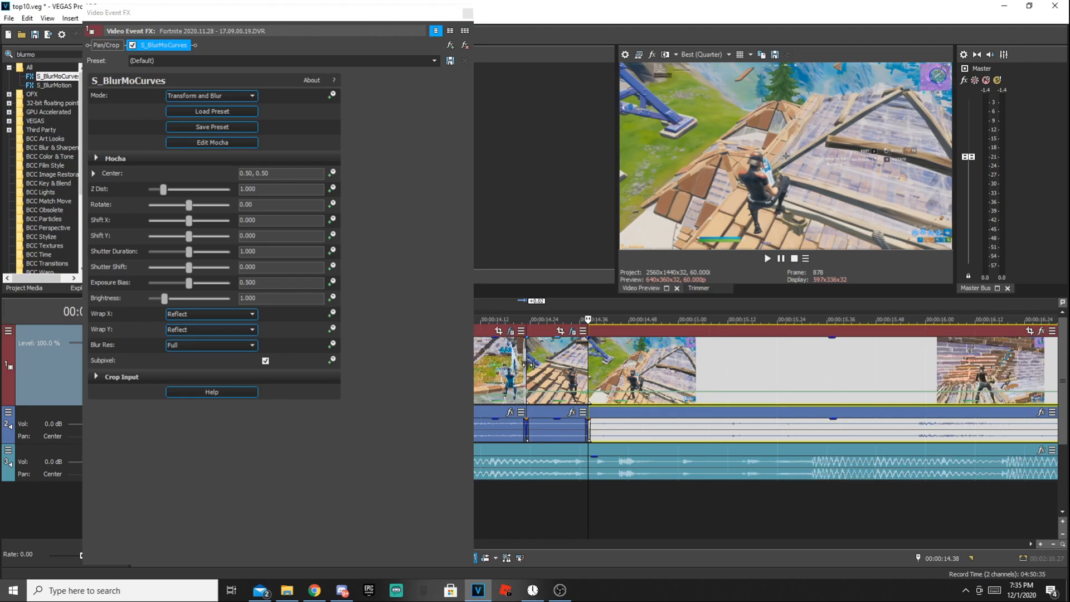
drag(268, 189, 233, 189)
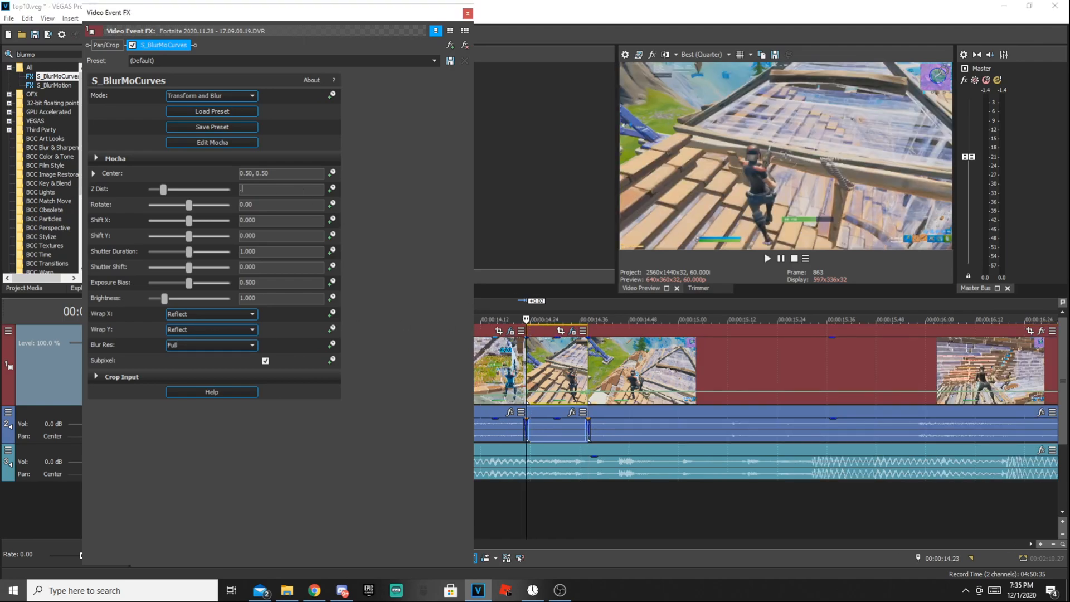
key(Return)
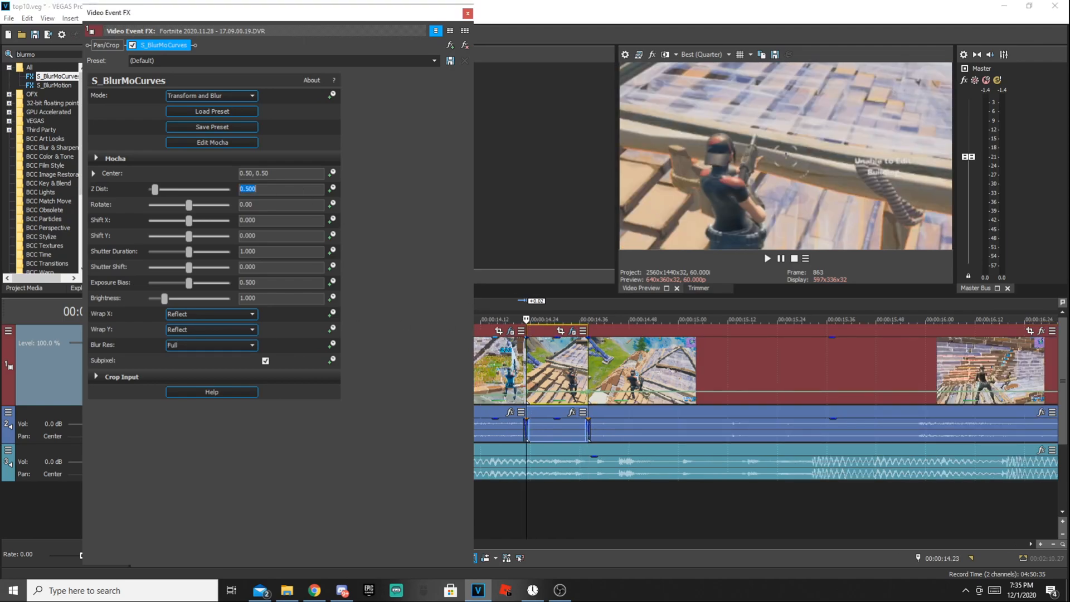
click(585, 365)
click(332, 189)
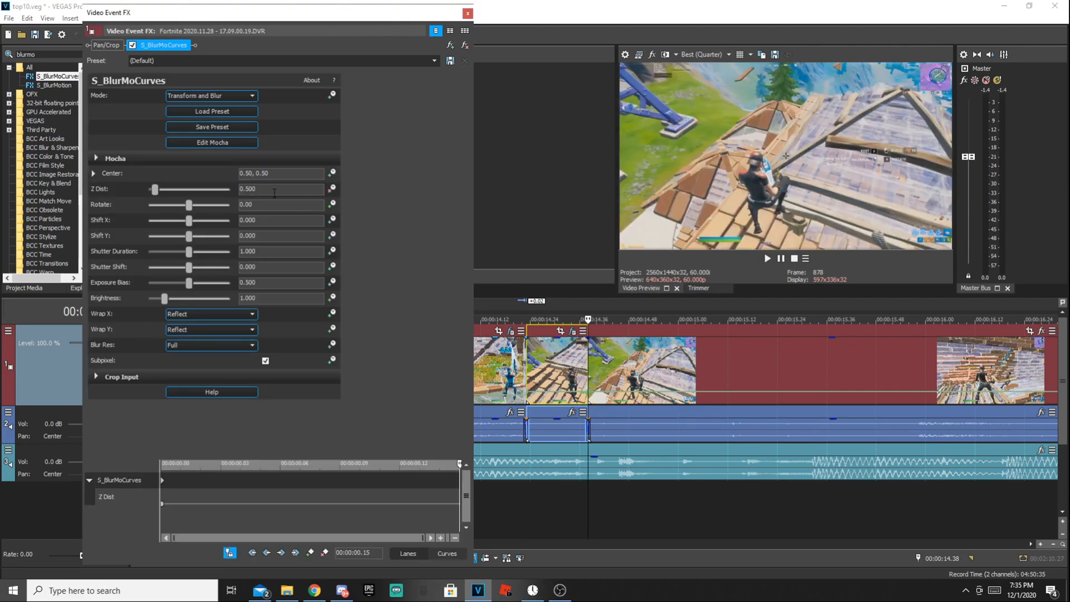
click(273, 191)
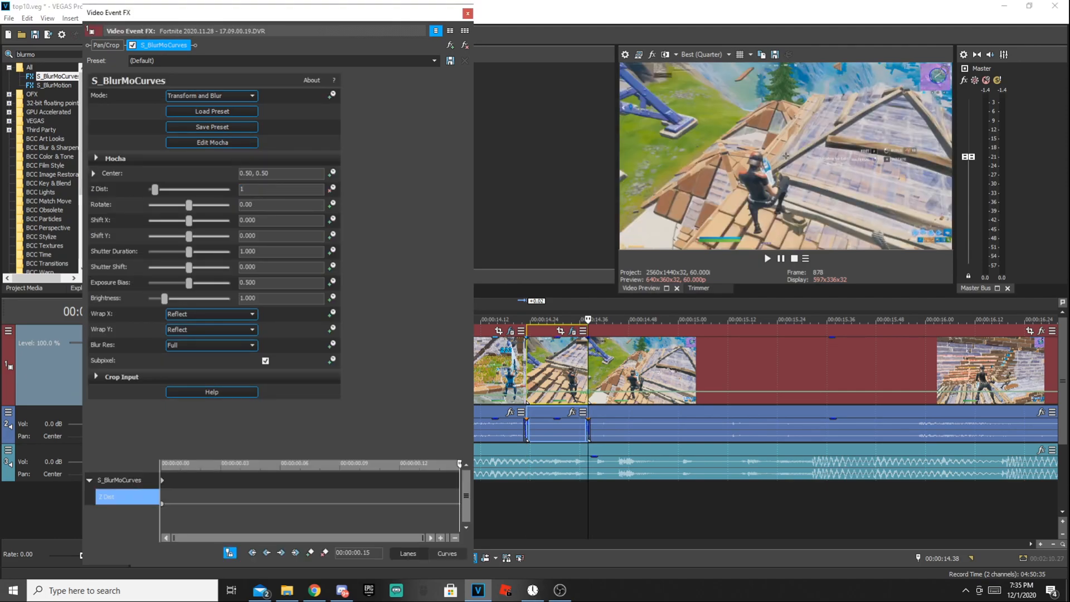
key(Return)
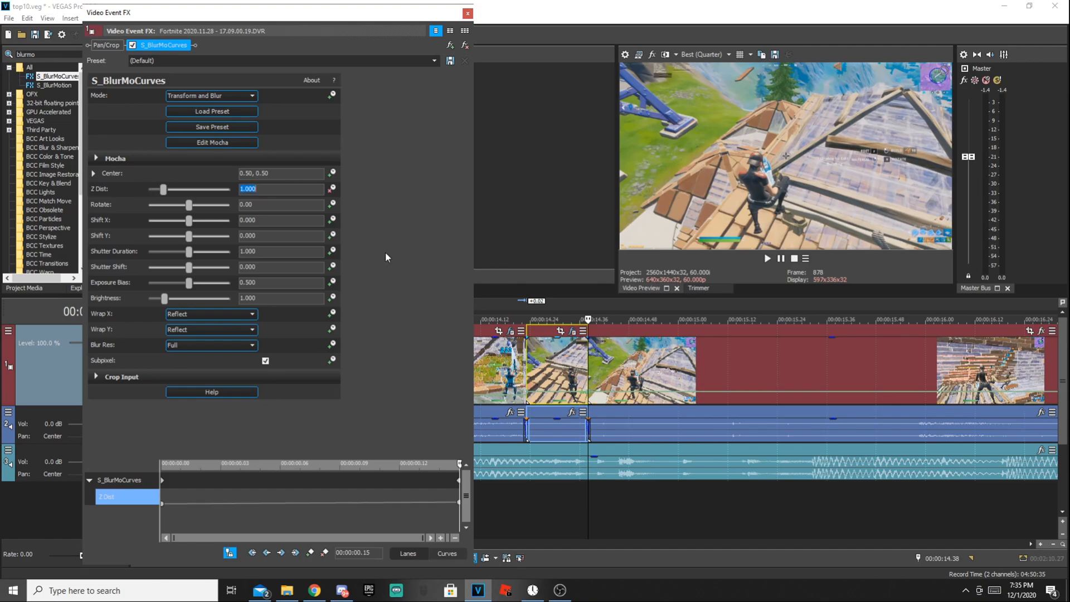
click(468, 13)
Play back the S_BlurMoCurves transition from just before the first marker
key(space)
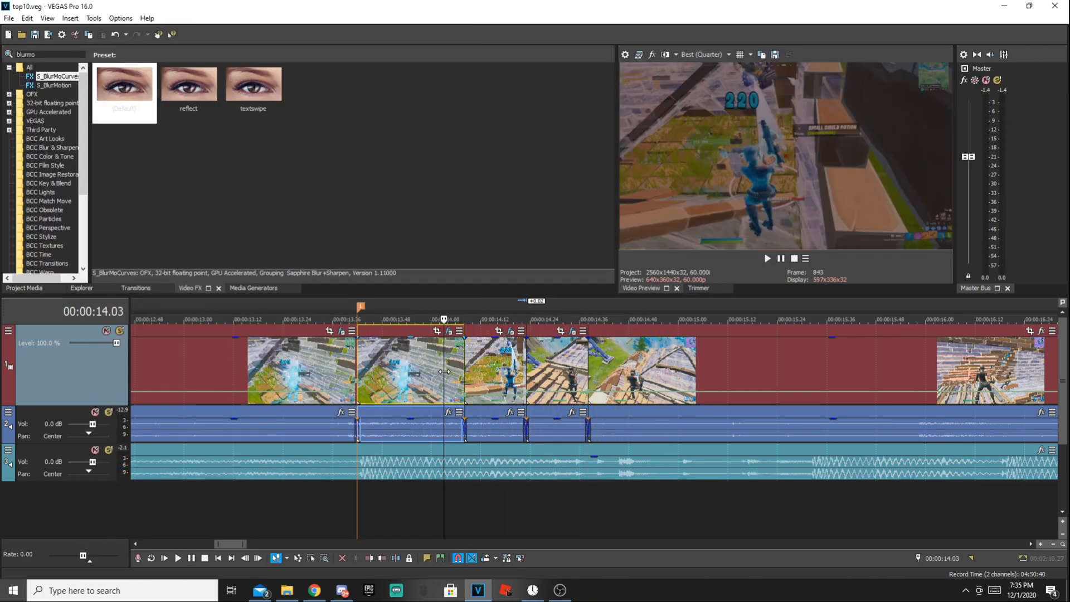
key(space)
click(336, 365)
key(space)
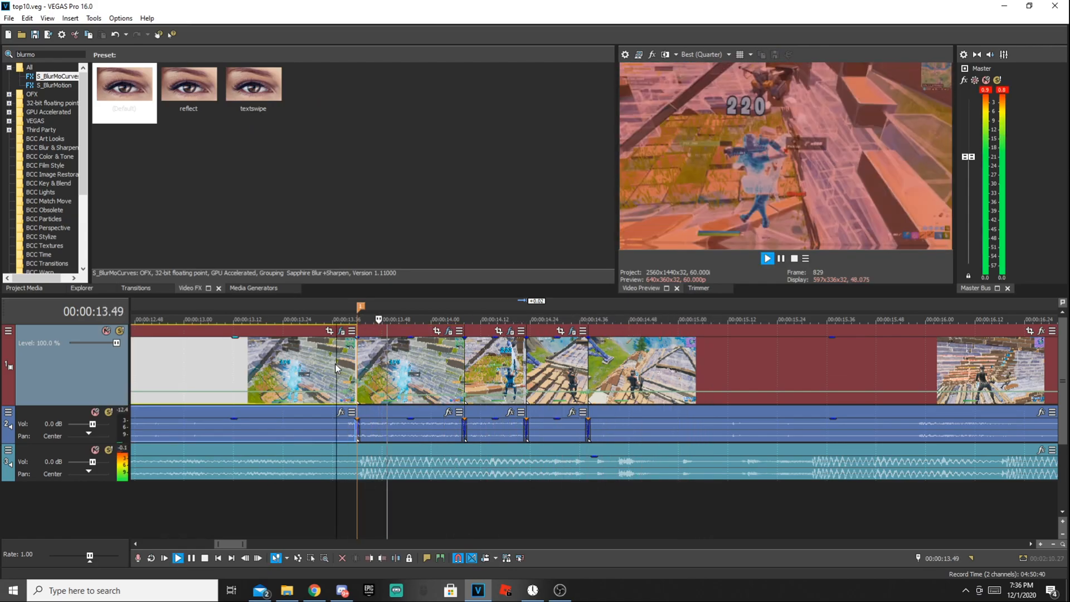
click(368, 365)
key(space)
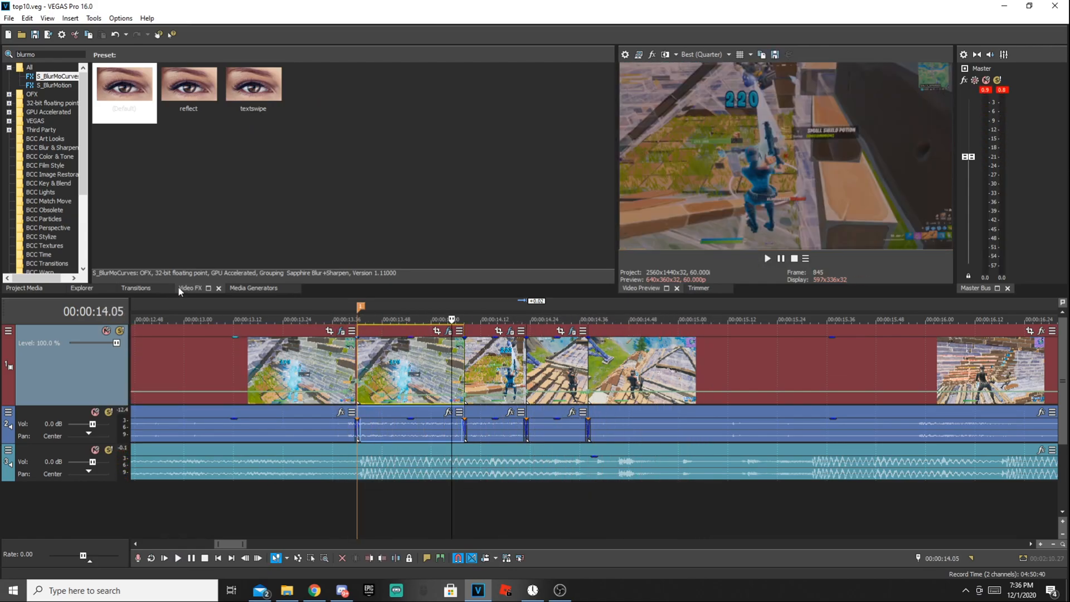
Search the video effects for "timewar", apply the S_TimeWarpRGB "rb" preset to both S_BlurMoCurves segments, and preview the transition
double_click(22, 53)
text(timewar)
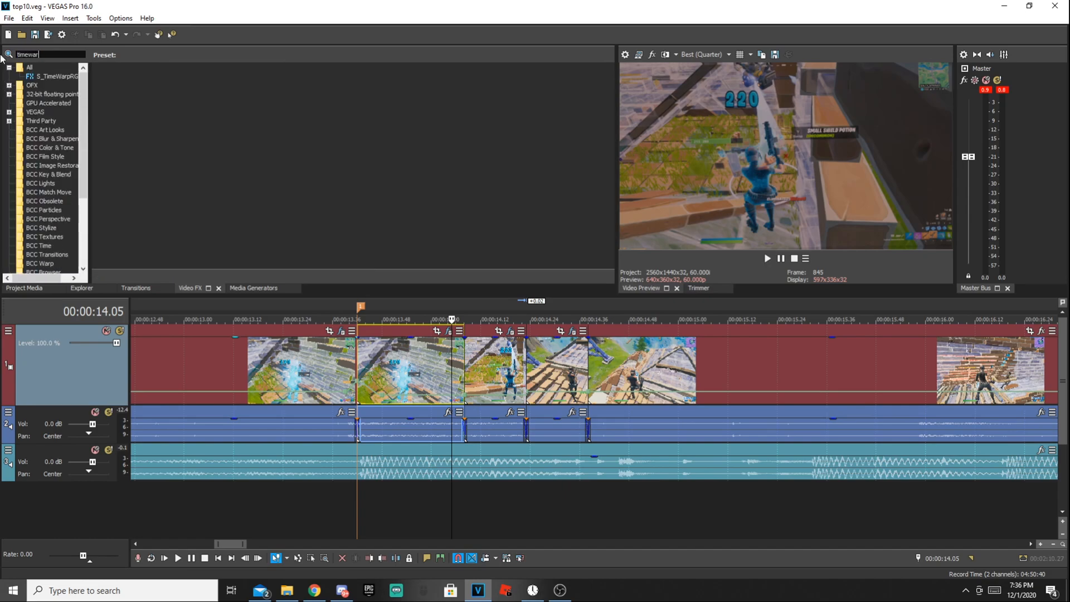
click(49, 78)
drag(189, 90, 497, 358)
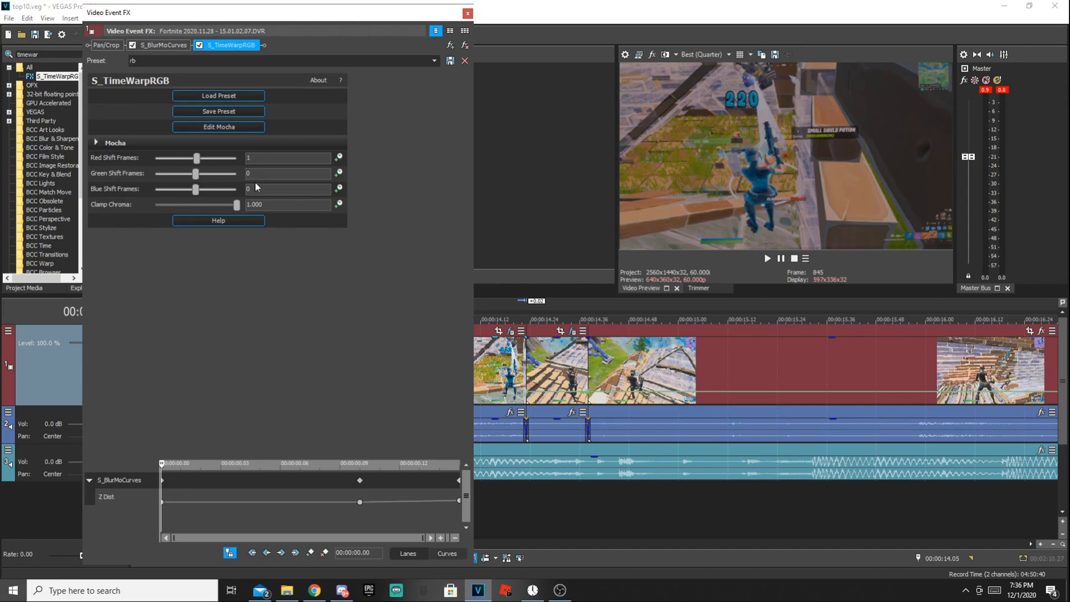
click(467, 13)
drag(189, 92, 562, 352)
click(468, 13)
key(space)
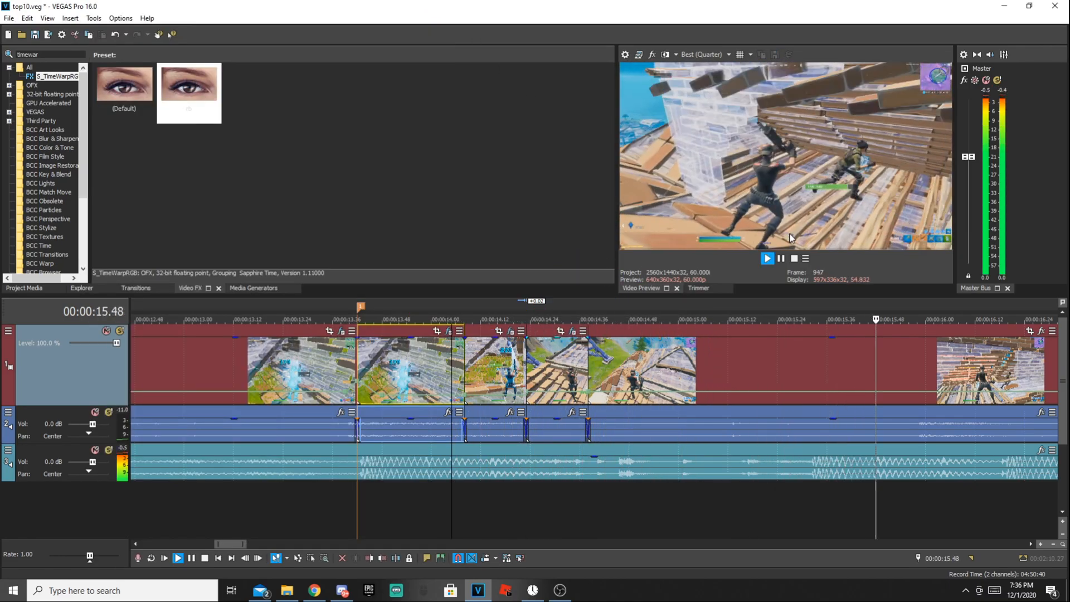
scroll(822, 308, down, 2)
key(space)
key(space)
key(space)
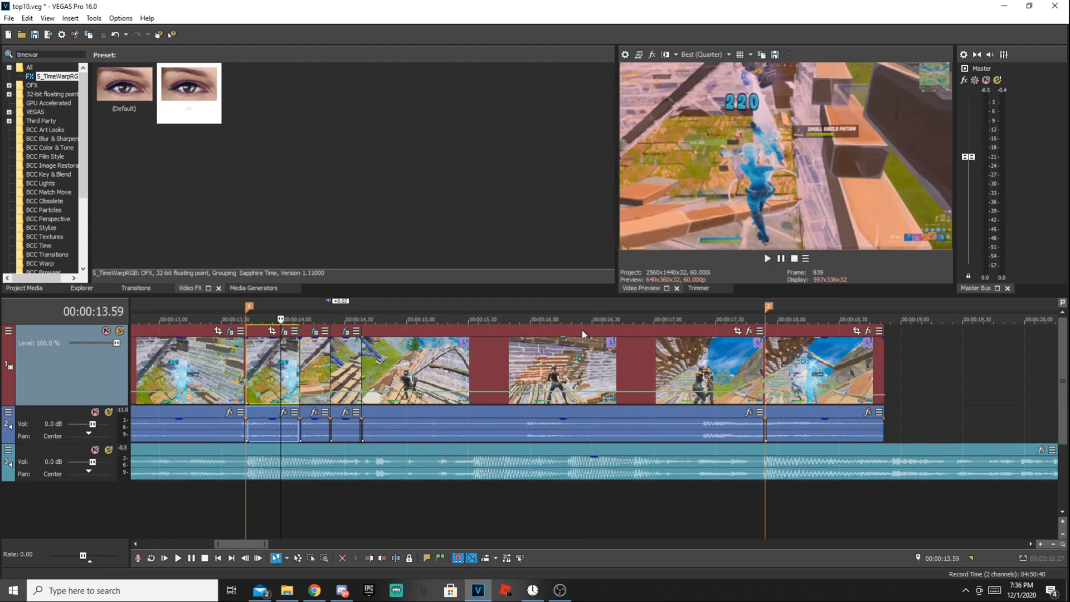
Examine the clip ending at the second marker and the one starting there at 00:00:17.54, playing back the change between them
click(733, 370)
click(769, 365)
scroll(763, 363, up, 5)
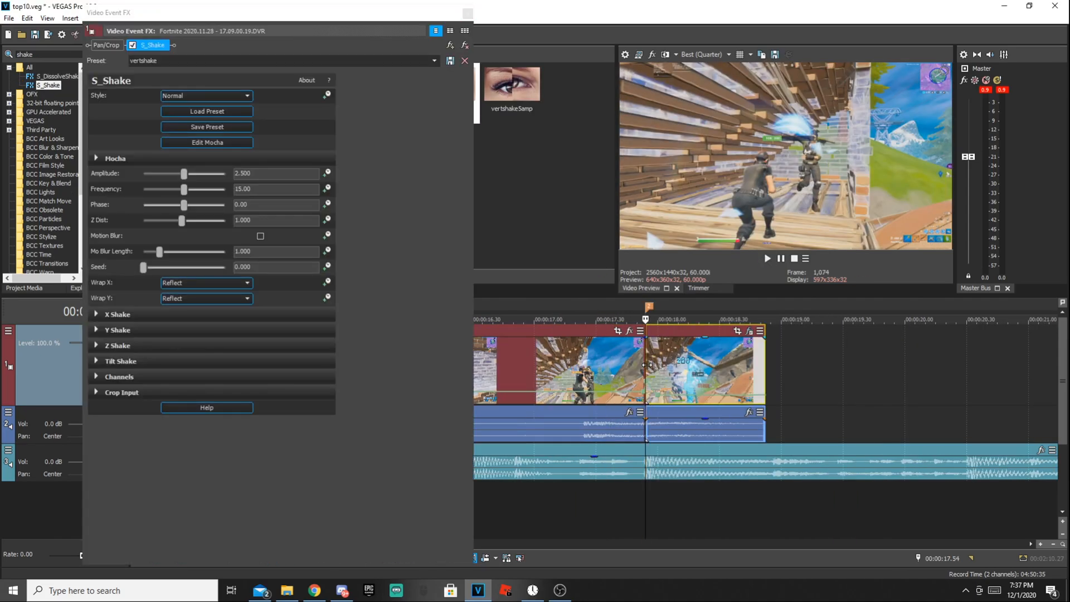
scroll(659, 347, up, 2)
scroll(659, 346, down, 1)
click(553, 360)
key(space)
key(space)
click(592, 360)
scroll(590, 361, down, 6)
scroll(630, 398, up, 6)
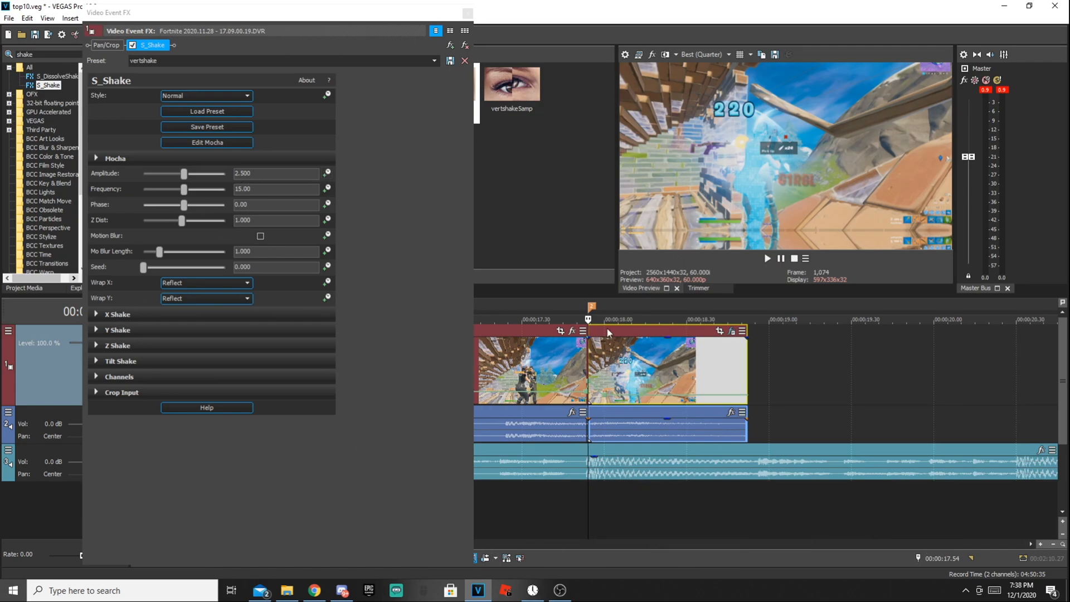
Keyframe the vertshake Amplitude on the clip at the second marker, holding 2.500 until 6 frames in and dropping to 0 at 8 frames
scroll(617, 326, up, 2)
click(327, 173)
click(592, 378)
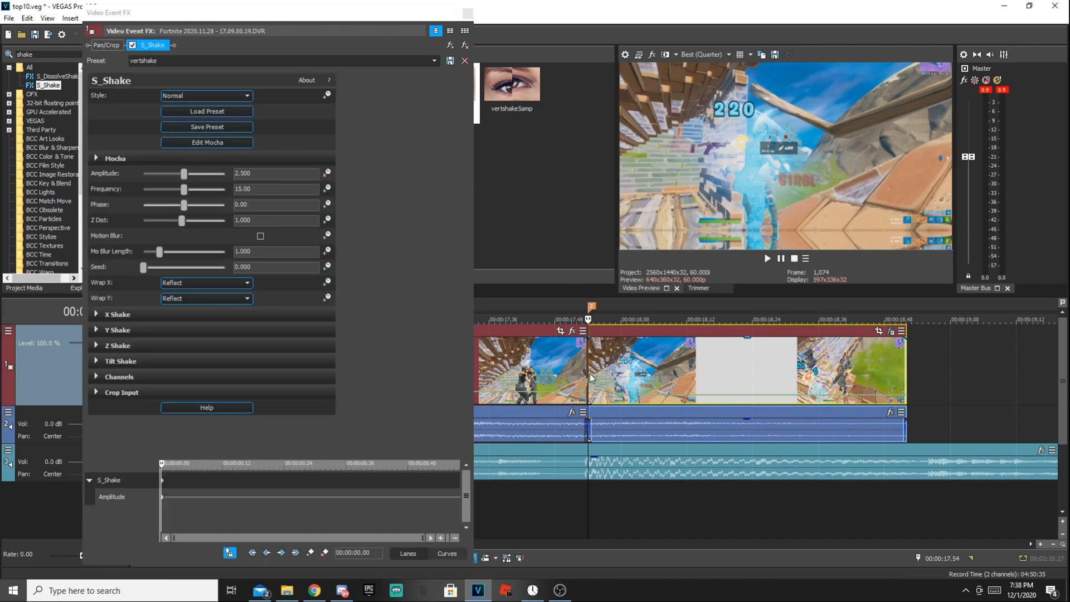
key(space)
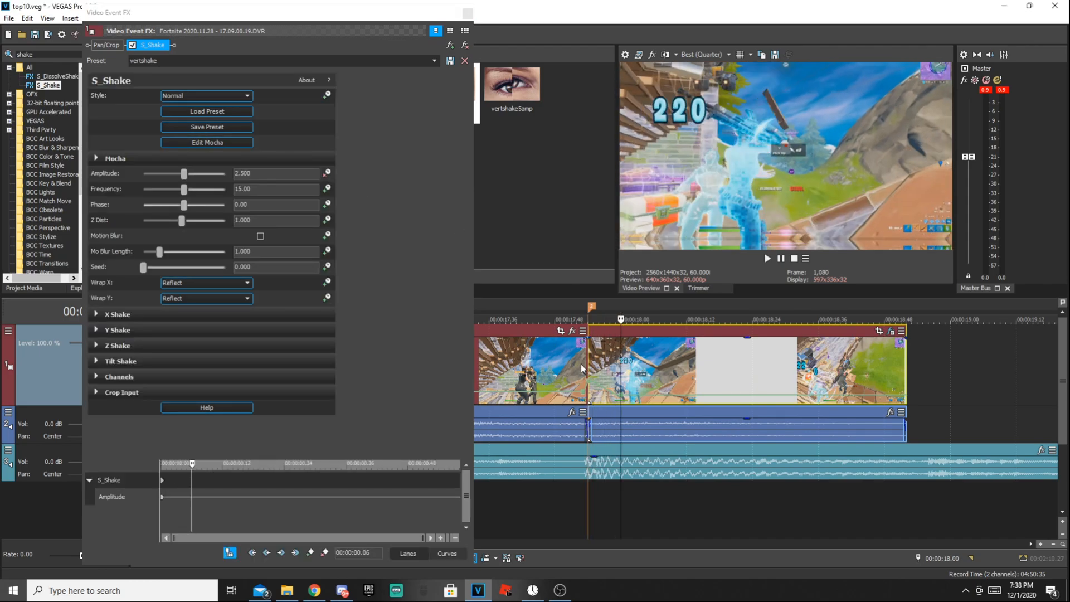
click(309, 553)
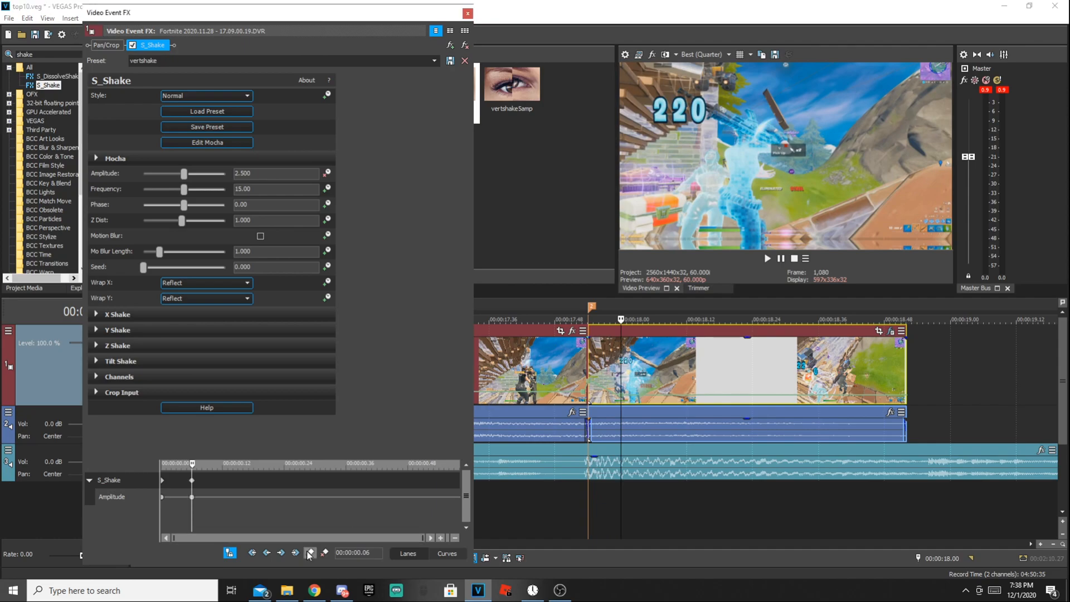
click(622, 389)
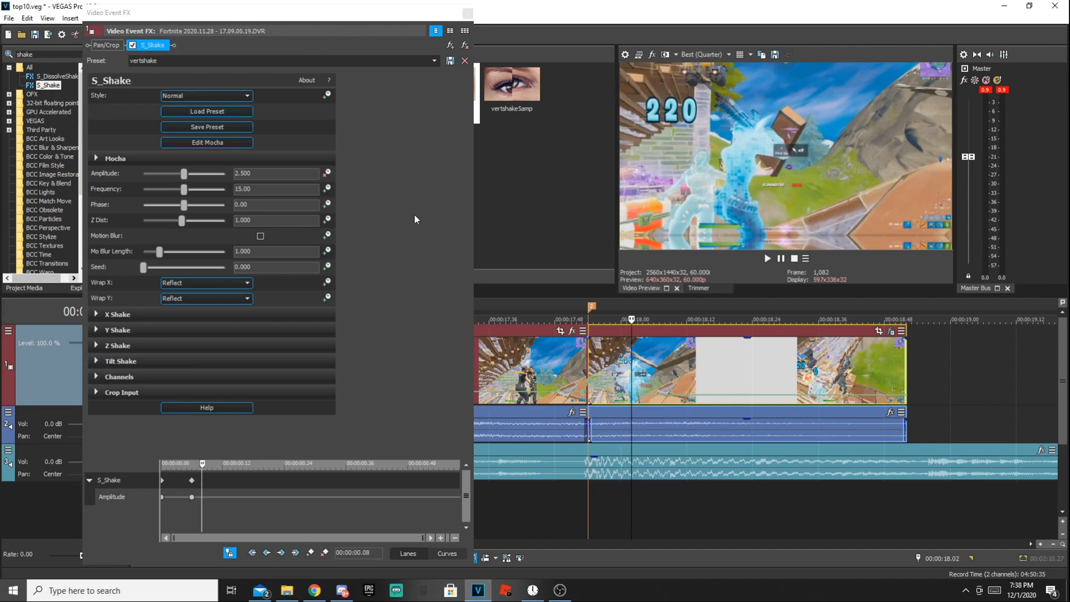
drag(189, 177, 50, 180)
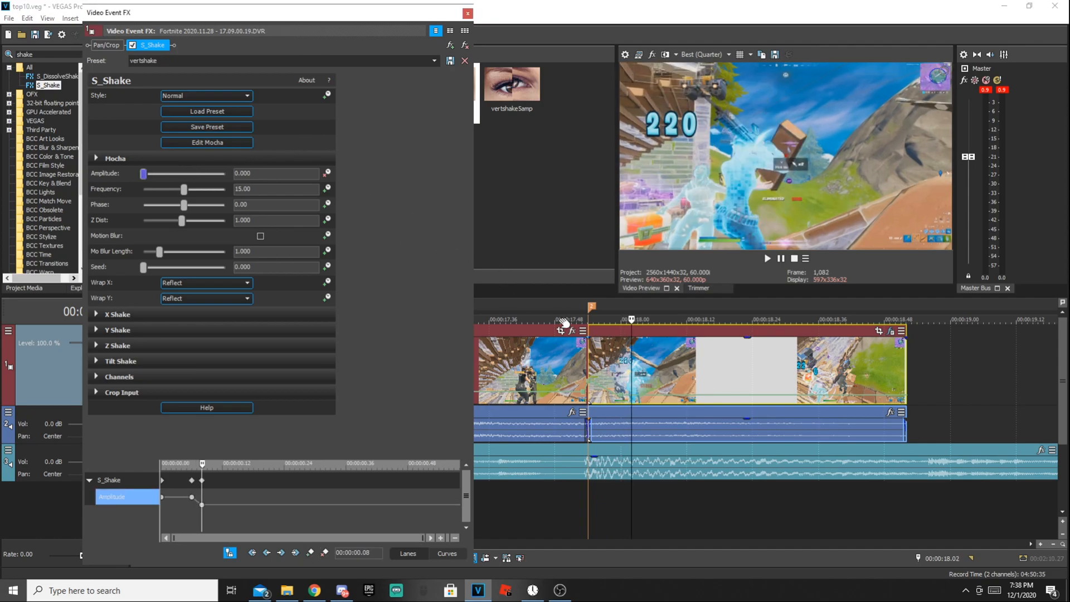
Play back the shake from just before the second marker and close the effect settings
click(575, 359)
key(space)
key(space)
click(467, 14)
click(468, 13)
Apply the S_Shake "numbyshake" preset to the clip starting at the second marker and return to the clip's start
click(318, 119)
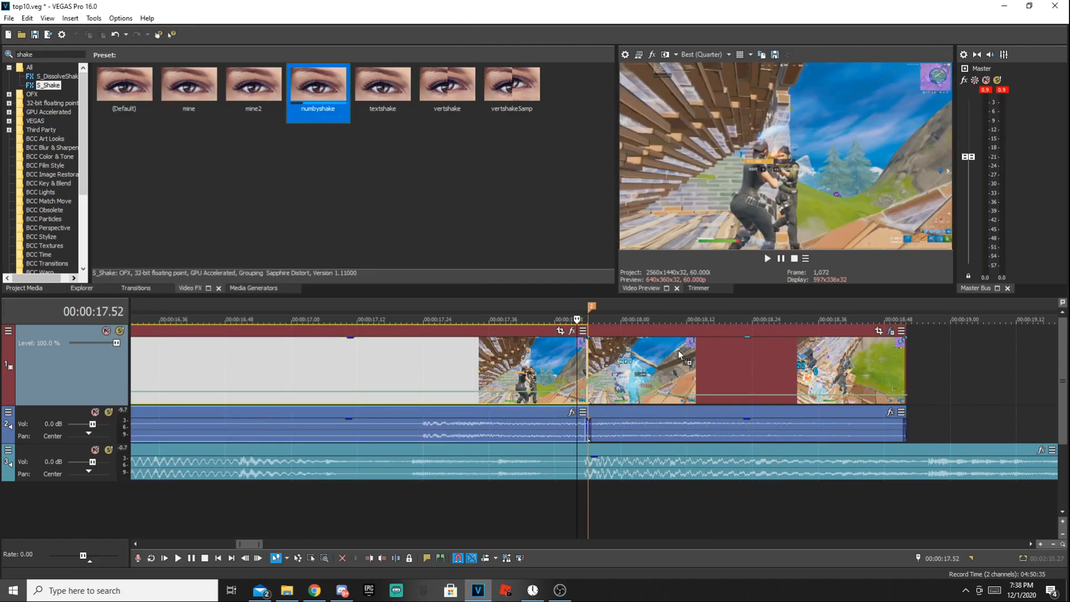
drag(680, 352, 611, 362)
click(594, 371)
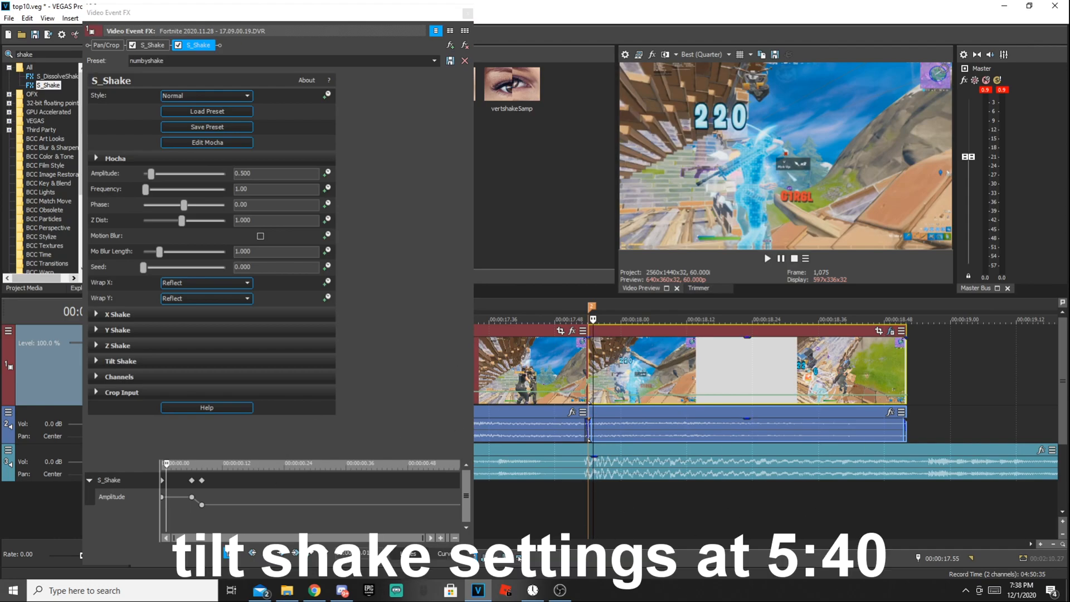
scroll(566, 382, down, 3)
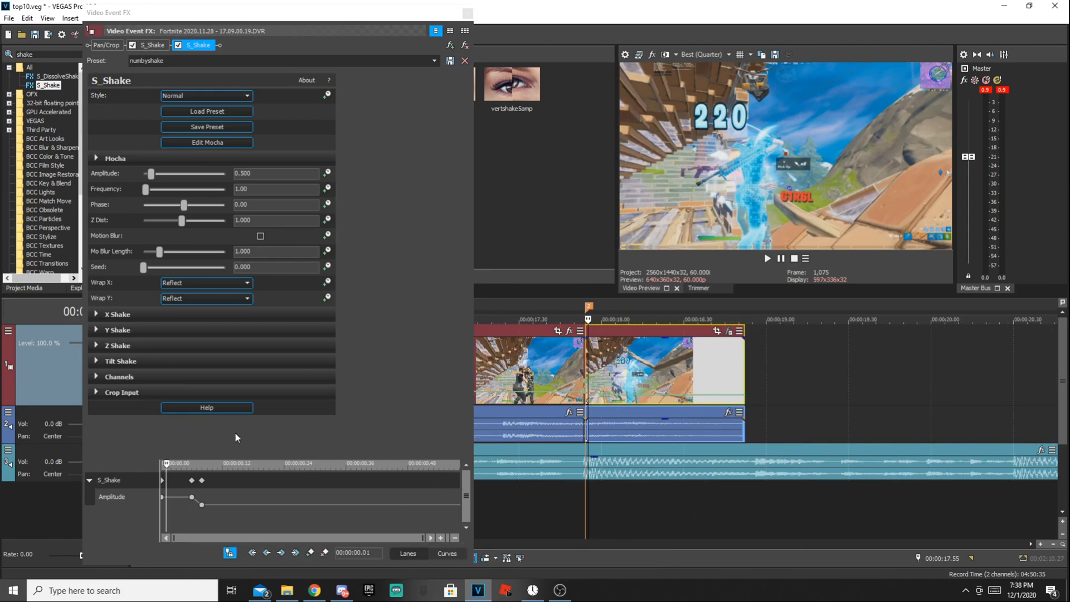
click(585, 351)
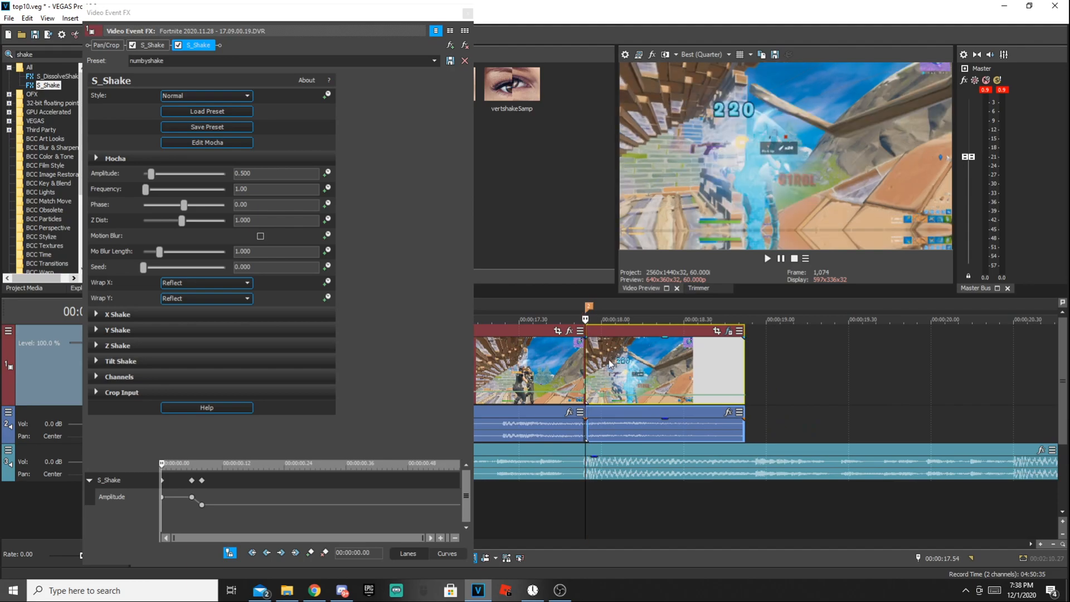
scroll(613, 366, up, 2)
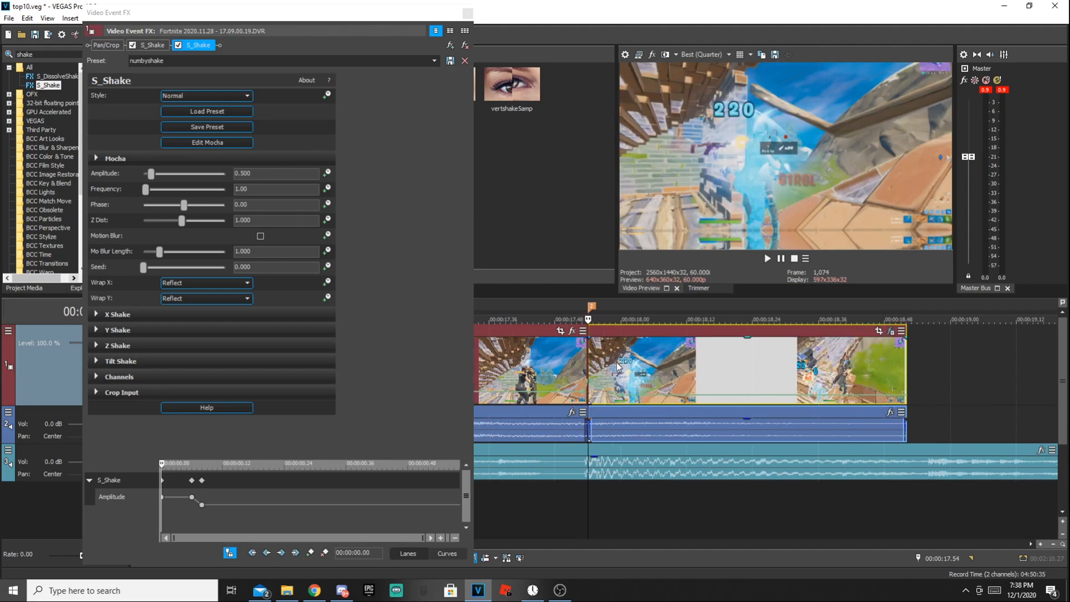
Raise the Red Amplitude in the numbyshake effect's Channels settings to about 3.537
click(97, 376)
scroll(94, 359, down, 1)
click(94, 358)
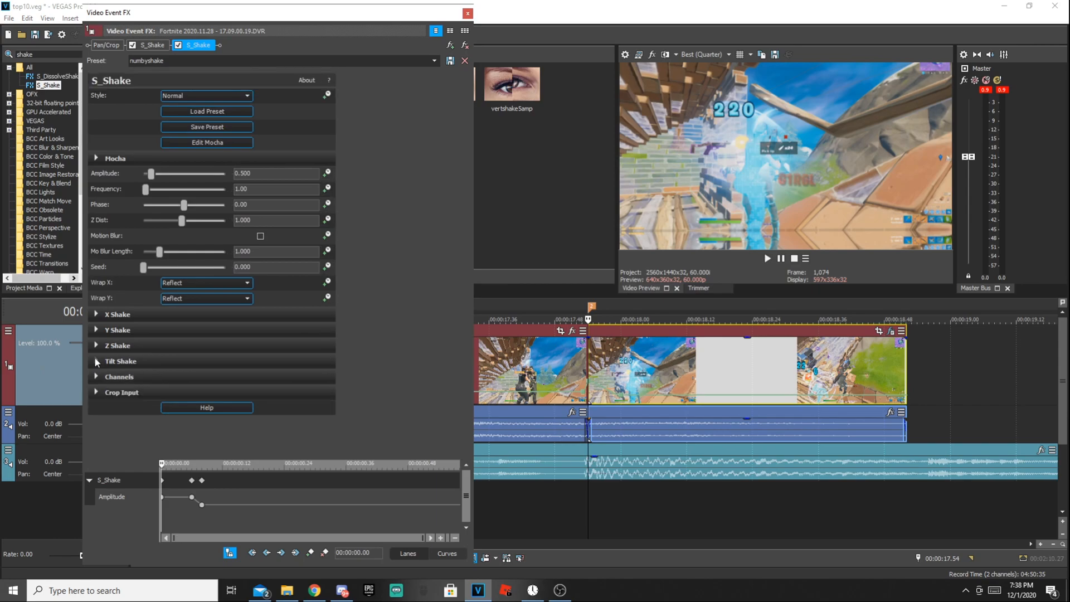
click(95, 376)
scroll(322, 353, down, 1)
scroll(322, 354, down, 1)
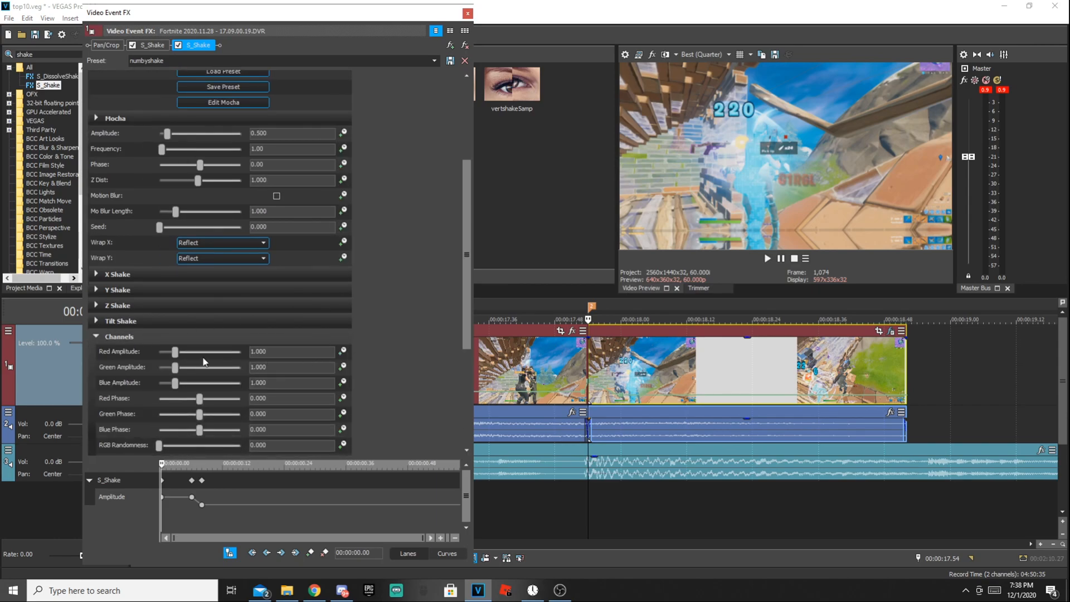
drag(174, 353, 190, 352)
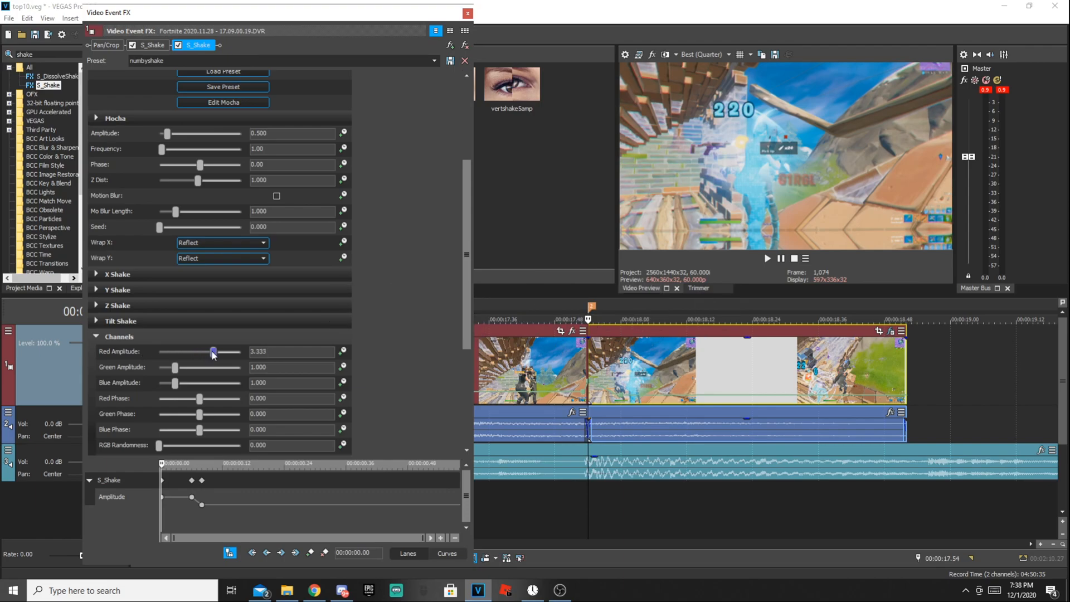
Play back the clip change at the second marker to check the color-split shake
click(537, 377)
key(space)
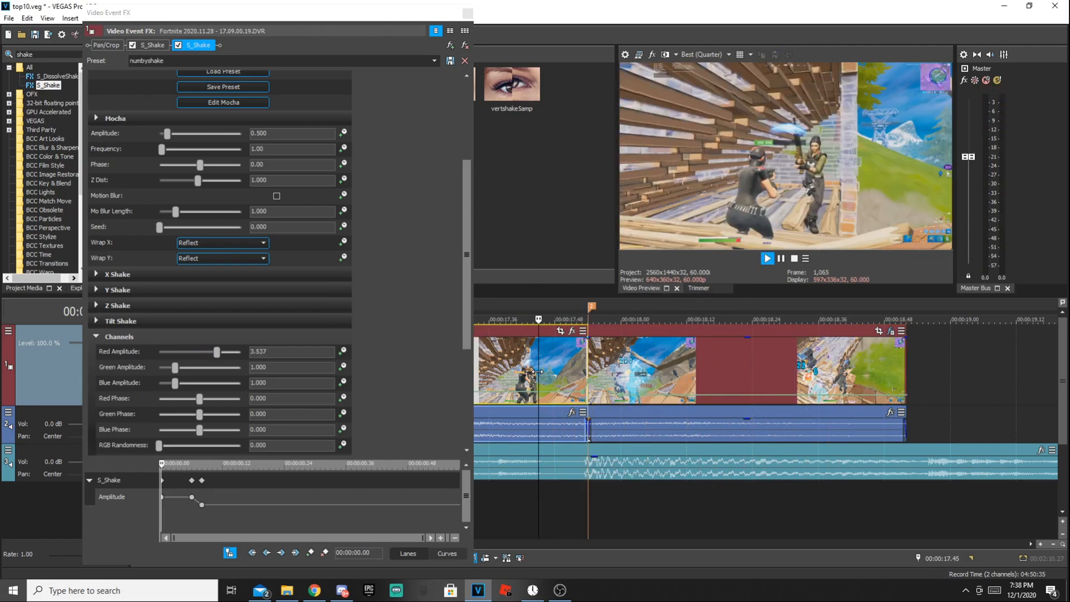
key(space)
click(559, 373)
key(space)
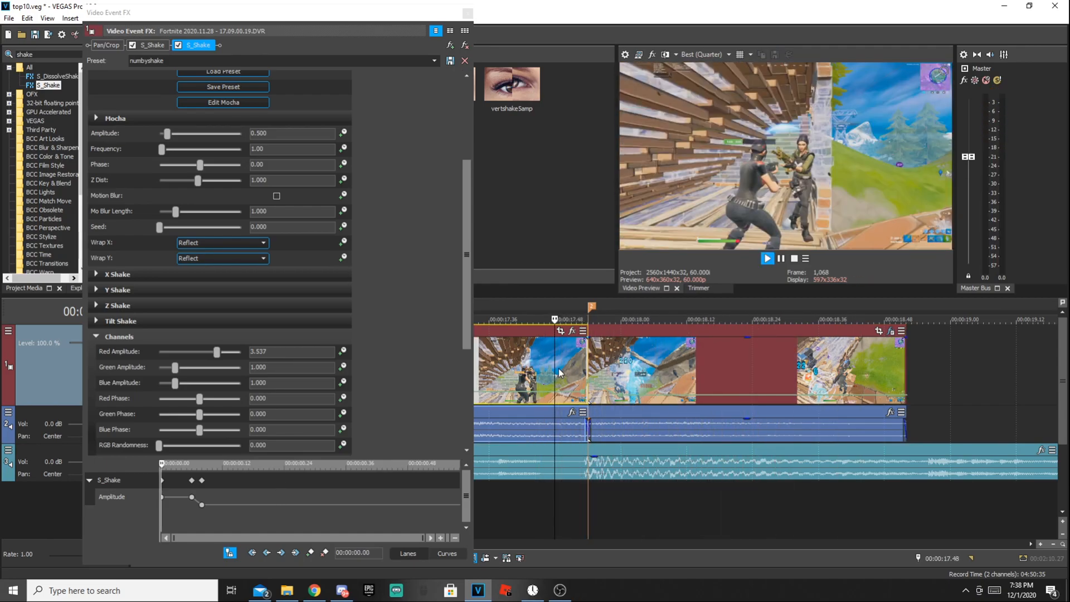
key(space)
click(704, 365)
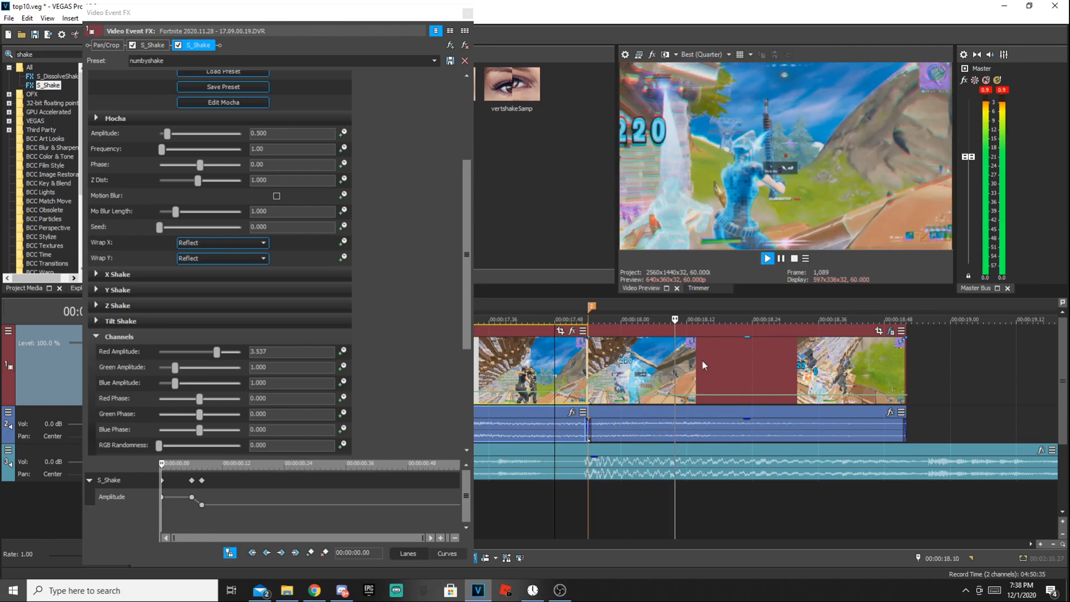
key(space)
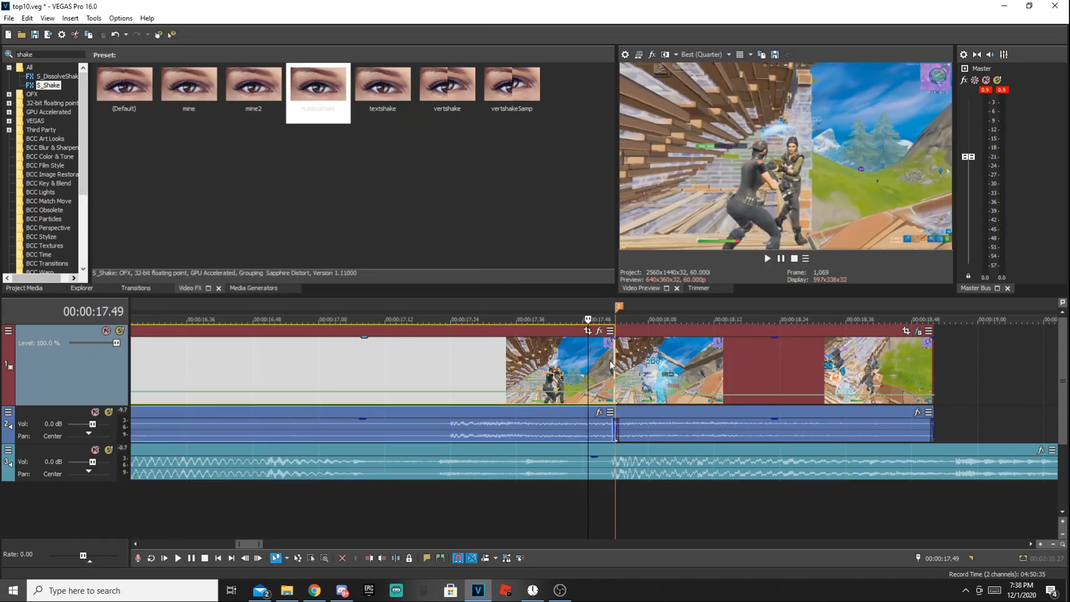
Search the video effects for "flicker" and apply the S_Flicker "flicker1" preset to the clip starting at the second marker
click(615, 362)
double_click(51, 54)
text(flicker)
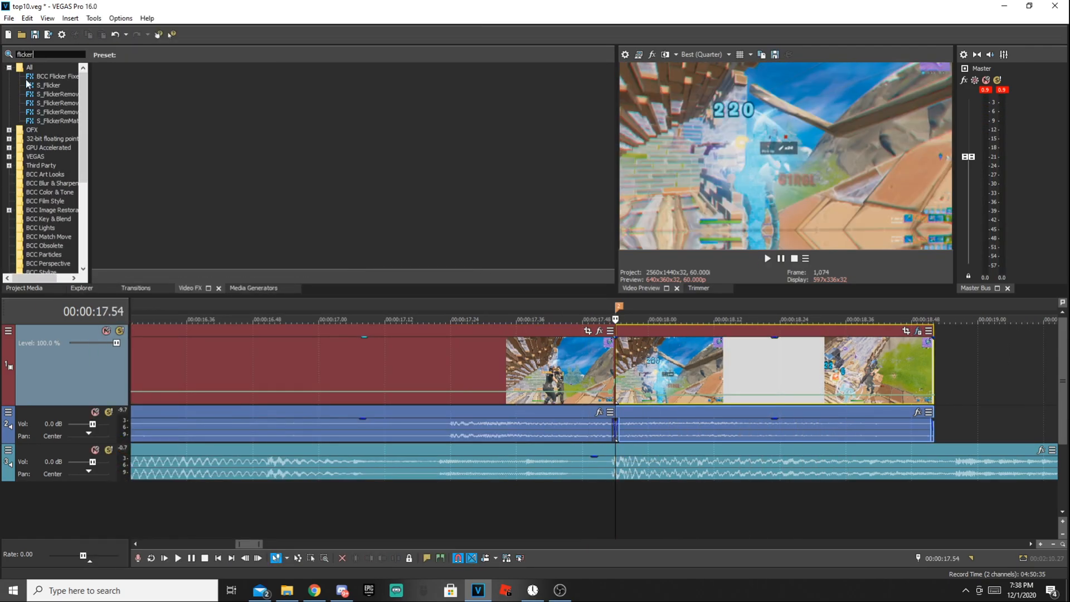
click(47, 84)
drag(254, 89, 695, 357)
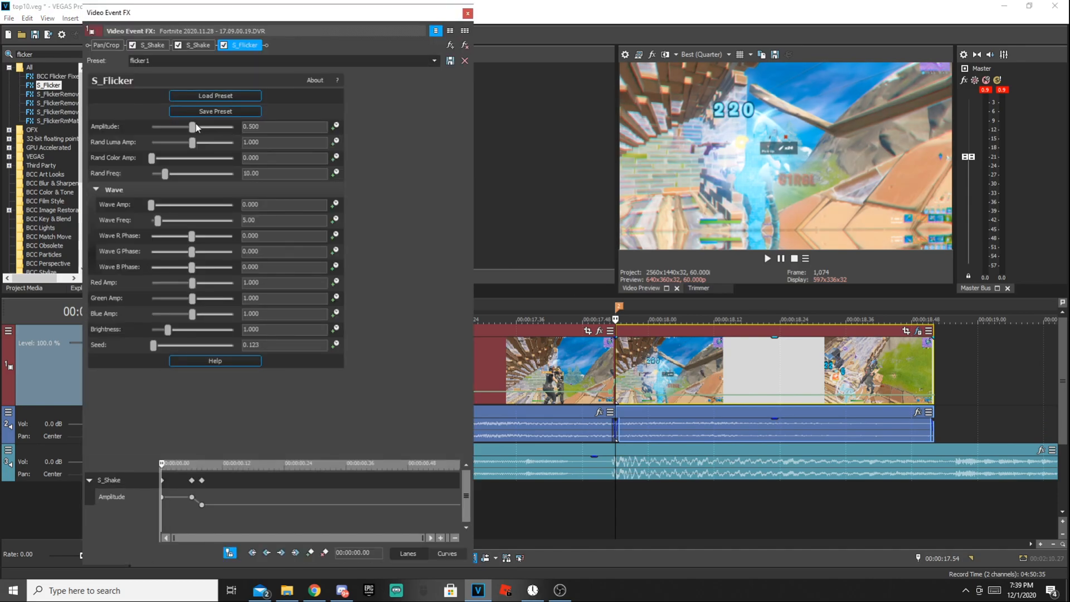
Set the S_Flicker Amplitude to 1.000 and Brightness to 0.7, and close the effect settings
drag(191, 128, 234, 127)
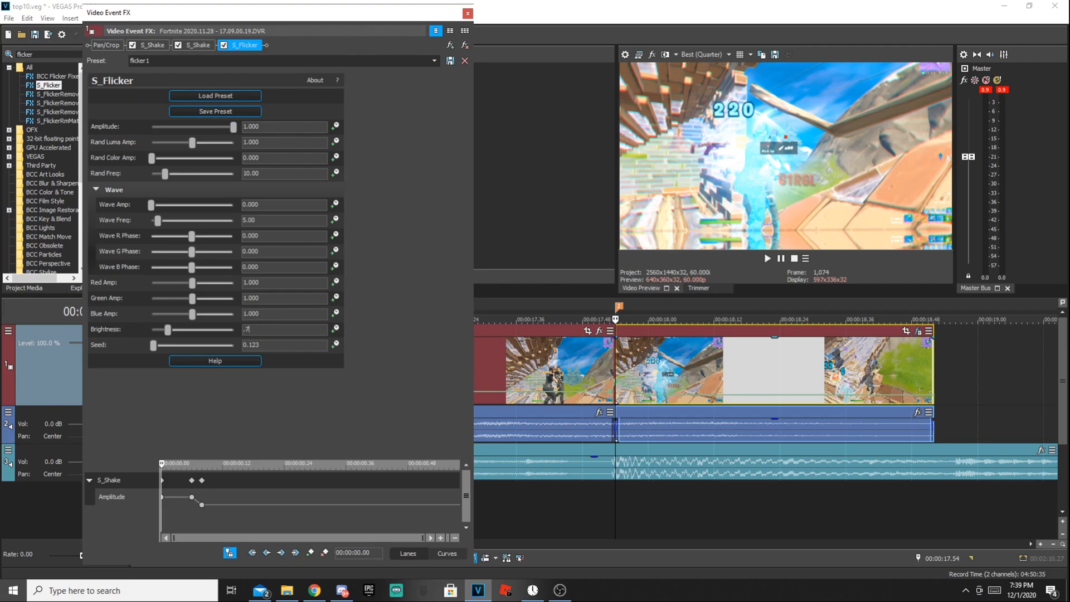
key(Return)
click(467, 14)
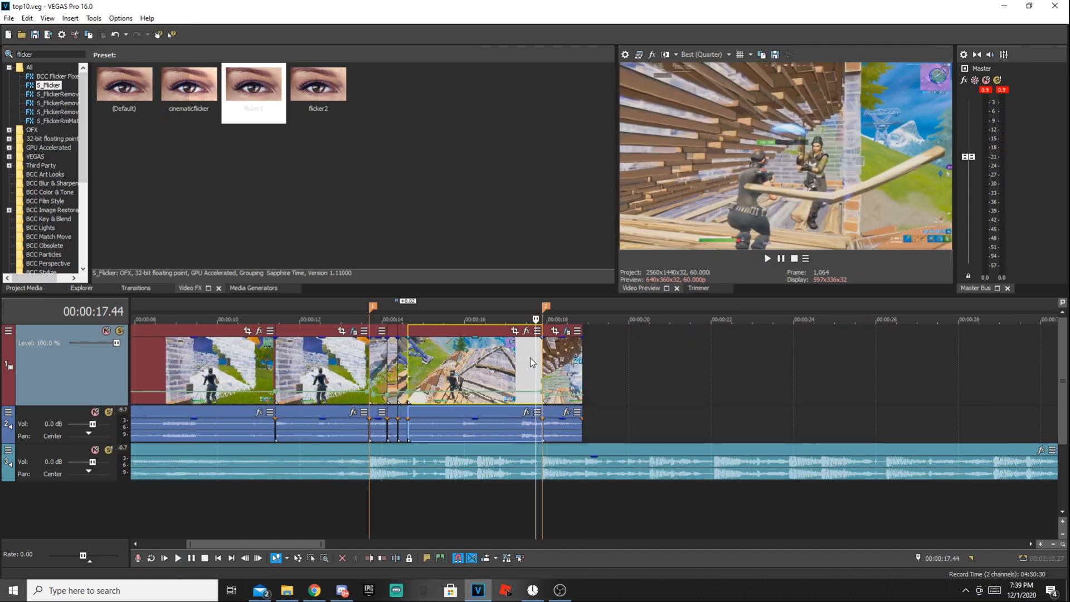
Play back the edit from just before the second marker to check the shake and flicker together
click(527, 357)
scroll(526, 358, up, 3)
key(space)
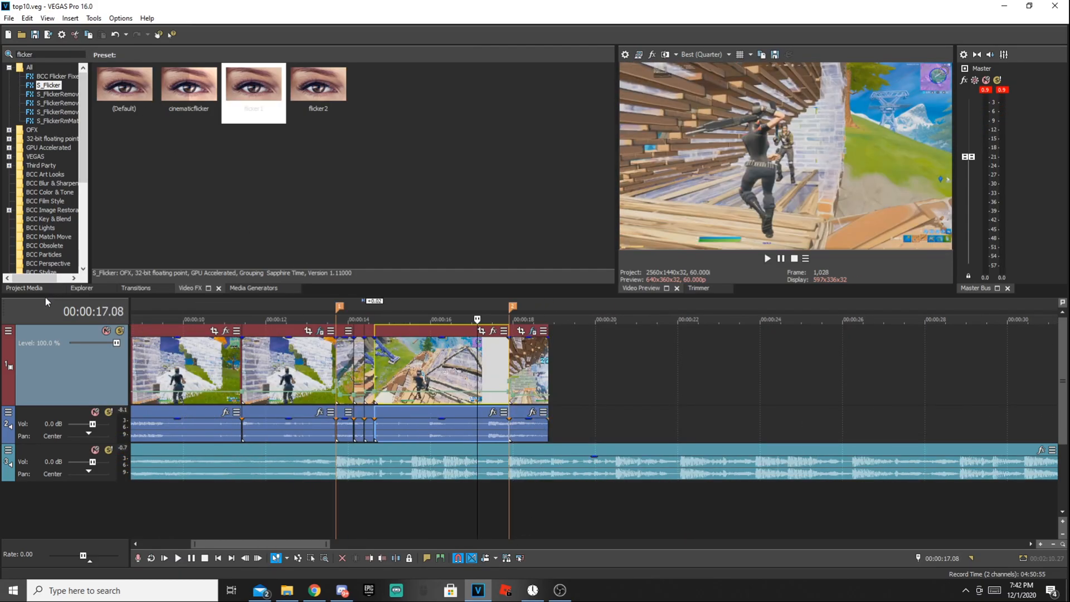
Add Fortnite 2020.11.28 - 17.06.13.17.DVR.mp4 after the last clip and trim about 21 seconds off its beginning
click(25, 288)
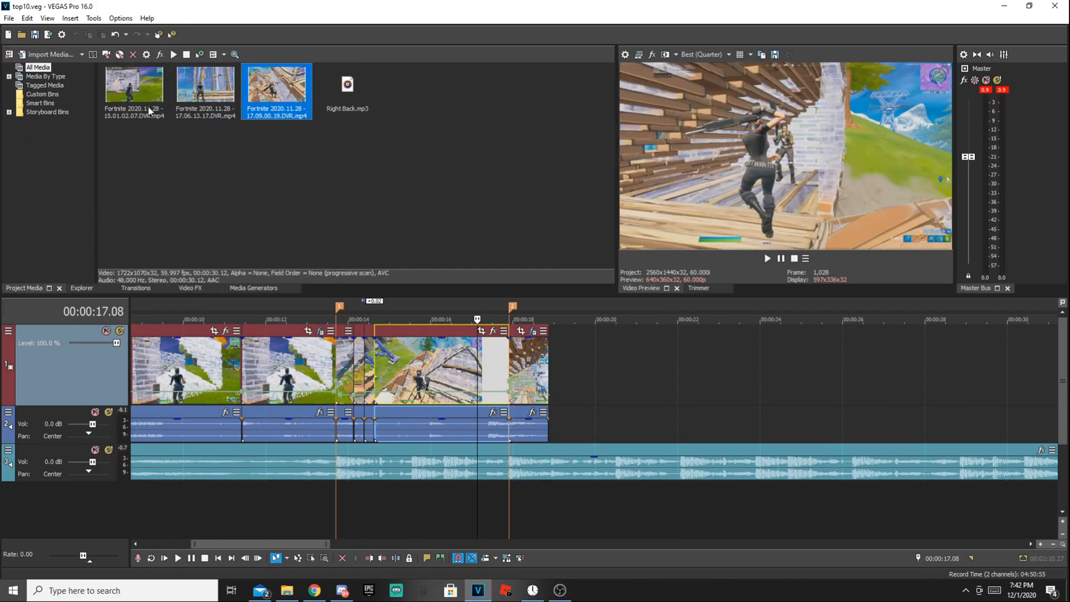
drag(205, 85, 526, 384)
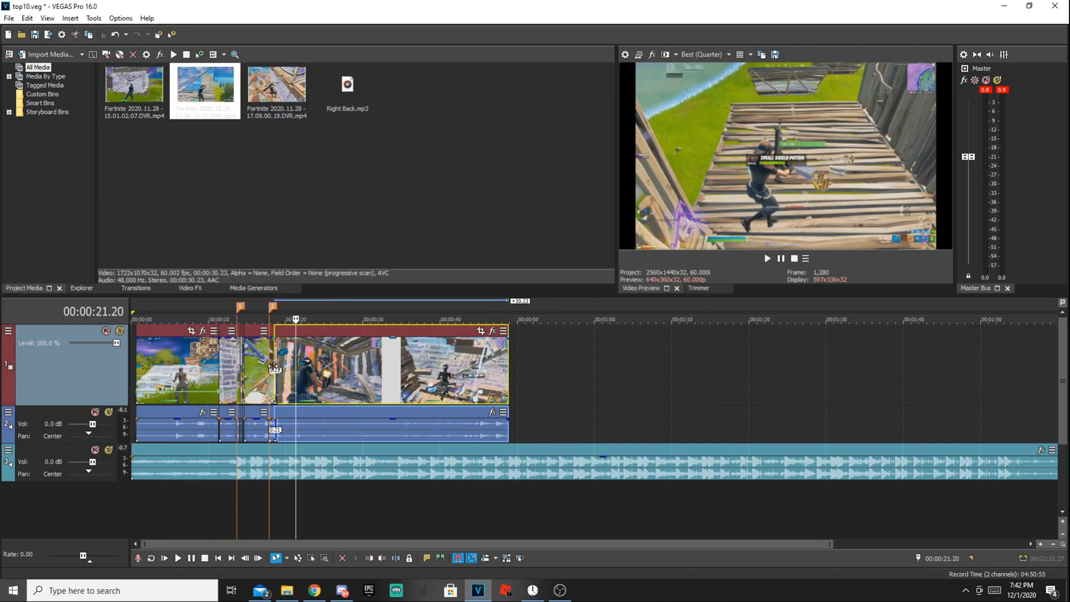
drag(275, 368, 441, 368)
scroll(318, 373, up, 4)
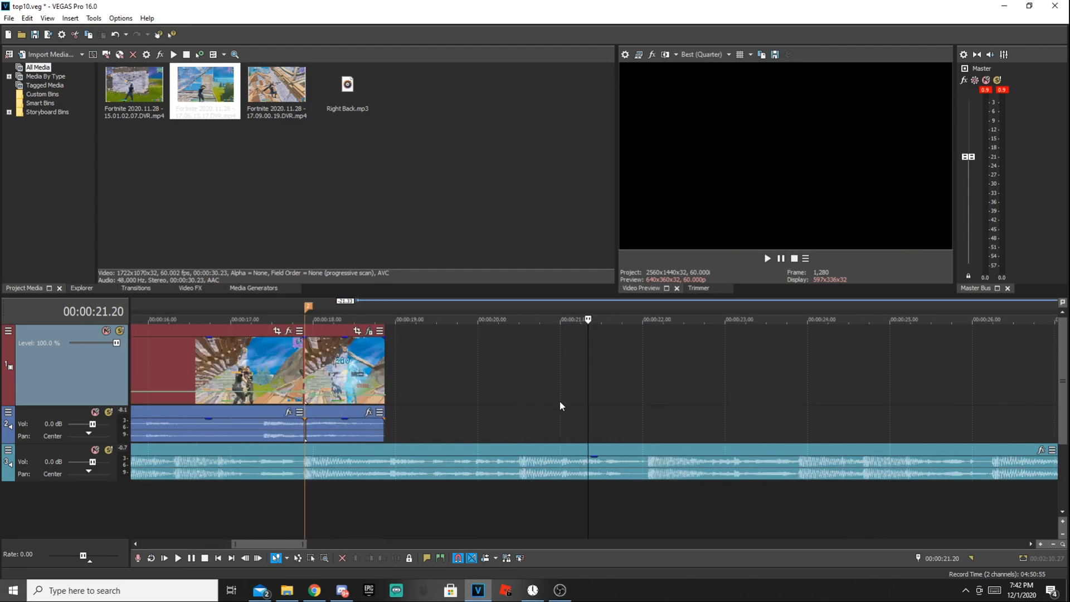
Listen to the song beyond the last clip and place a third marker on the beat at about 00:00:22.04
click(488, 412)
key(space)
scroll(553, 440, down, 1)
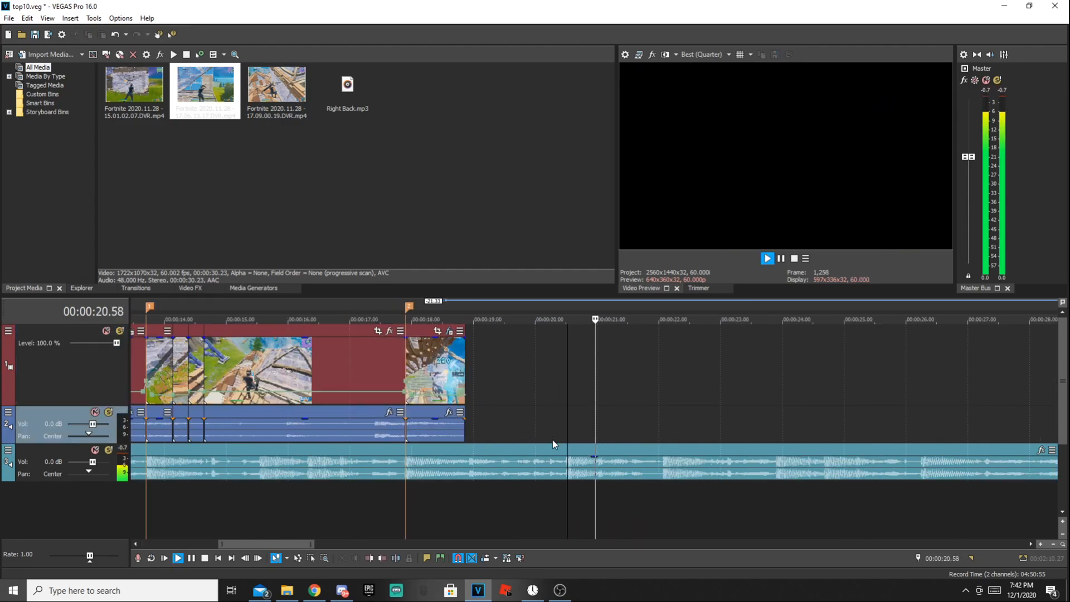
click(663, 449)
click(659, 422)
click(662, 409)
Move the new gameplay clip so it spans the third marker and trim its end to shortly past that marker
scroll(663, 408, down, 5)
drag(541, 381, 382, 386)
scroll(402, 381, up, 6)
drag(874, 385, 643, 360)
scroll(597, 378, up, 6)
scroll(643, 359, down, 6)
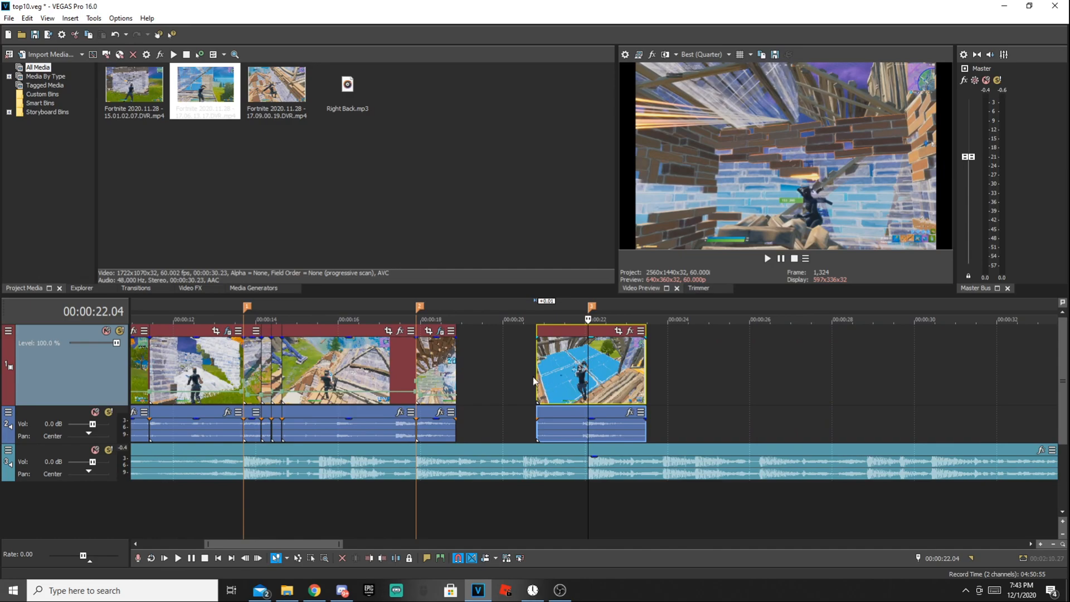
Extend the new clip's start back to the end of the previous clip and turn off Maintain aspect ratio in its properties
drag(538, 374, 453, 363)
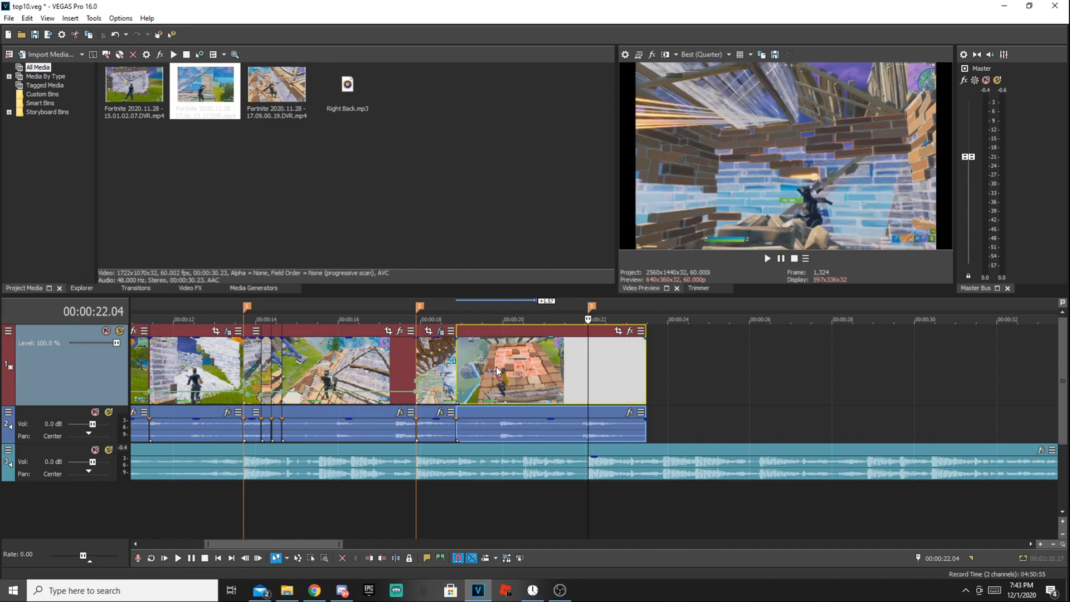
right_click(542, 372)
click(563, 572)
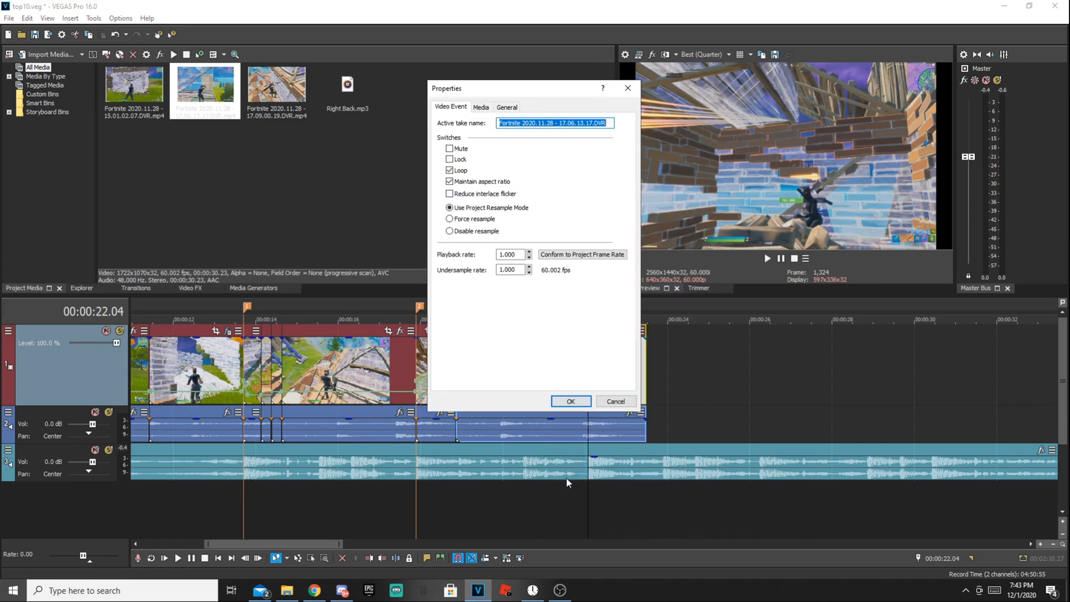
click(571, 399)
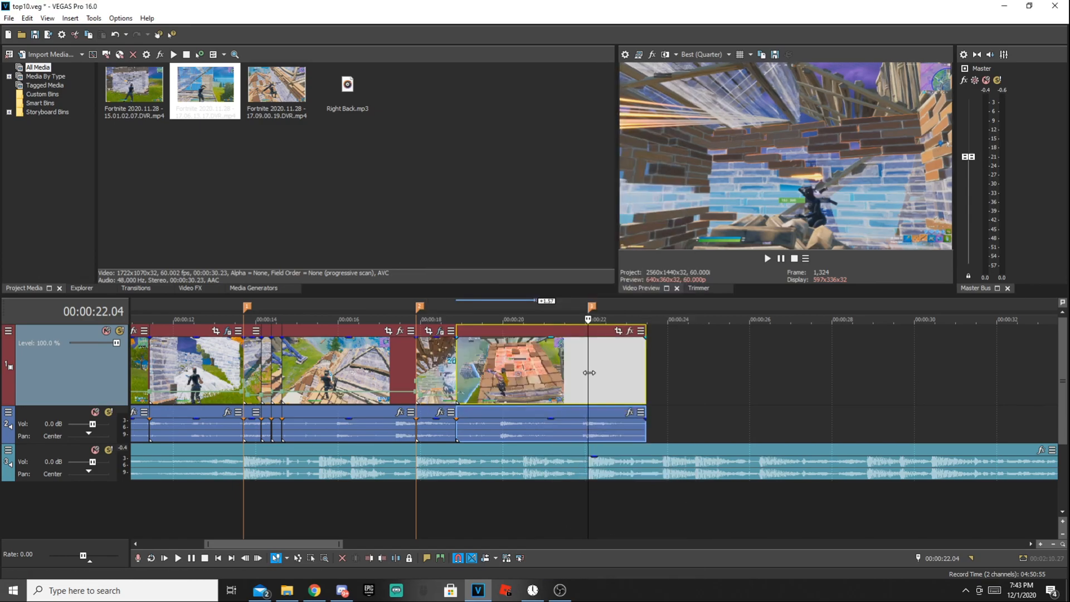
Examine the cut at 00:00:18.52 into the newly added clip, playing back from just before the second marker
click(466, 371)
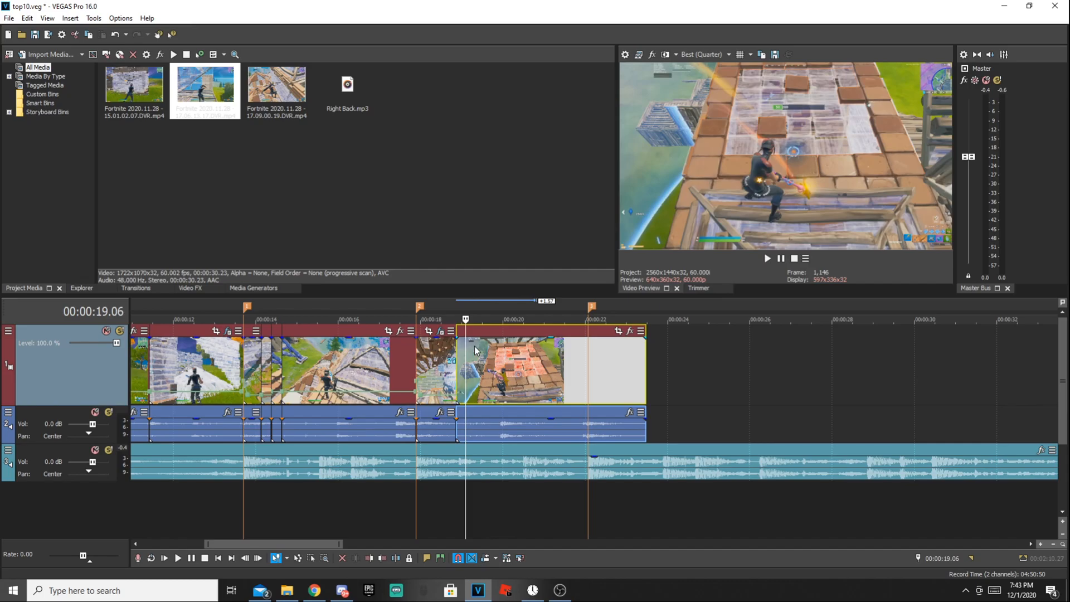
click(444, 364)
scroll(478, 361, up, 3)
scroll(646, 368, down, 2)
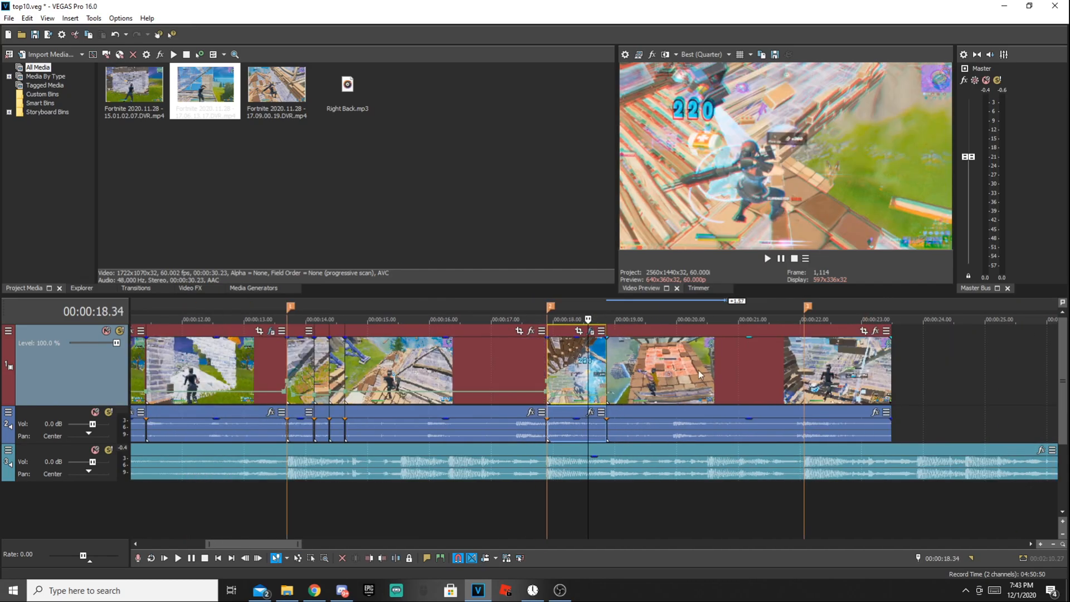
click(759, 368)
click(602, 373)
click(534, 363)
key(space)
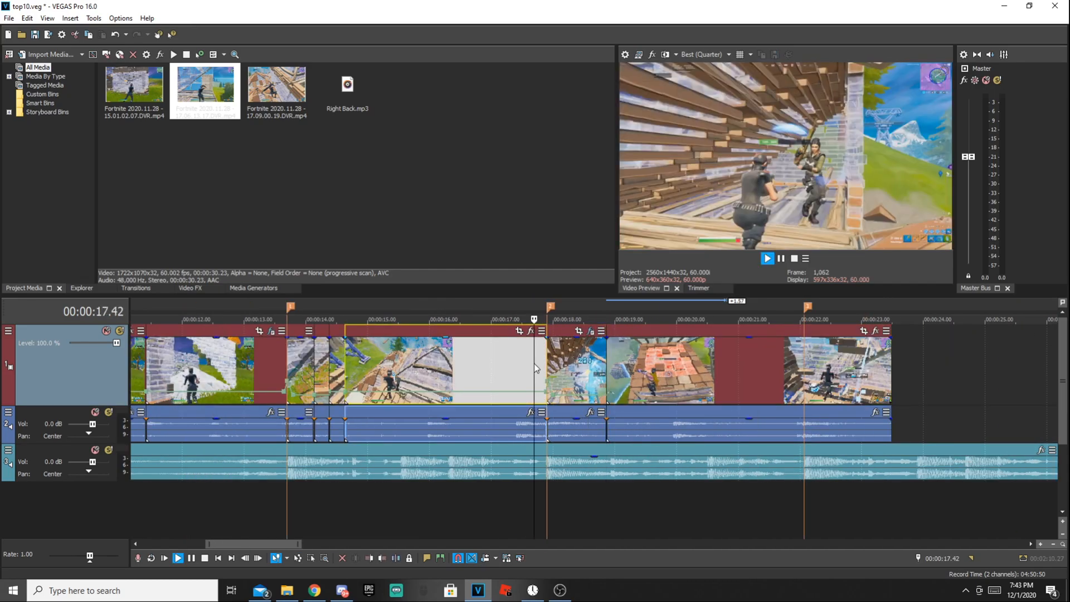
key(space)
click(601, 368)
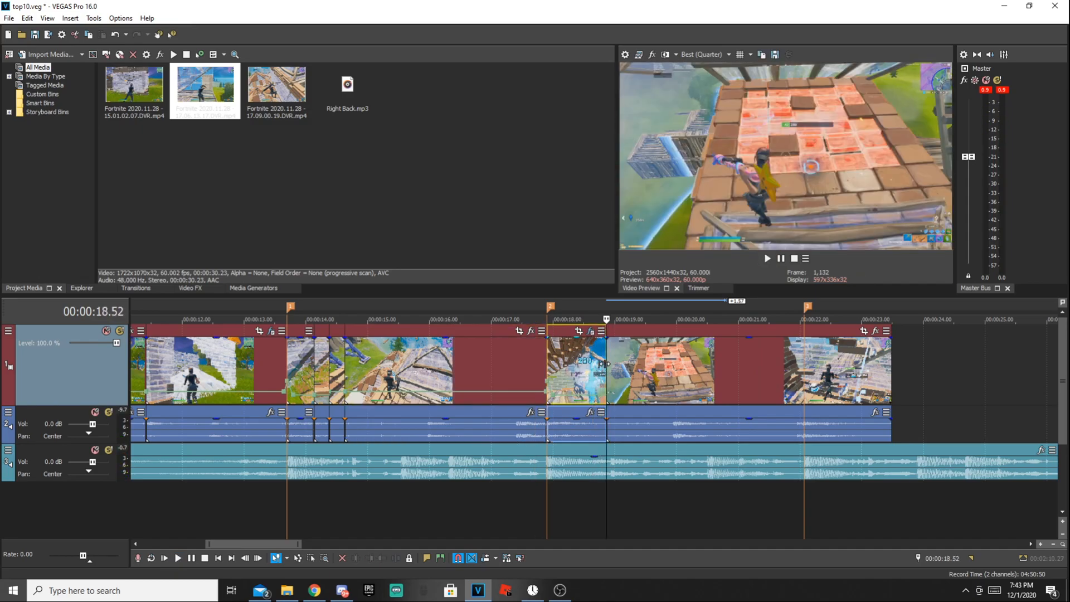
scroll(607, 365, up, 3)
scroll(614, 361, down, 3)
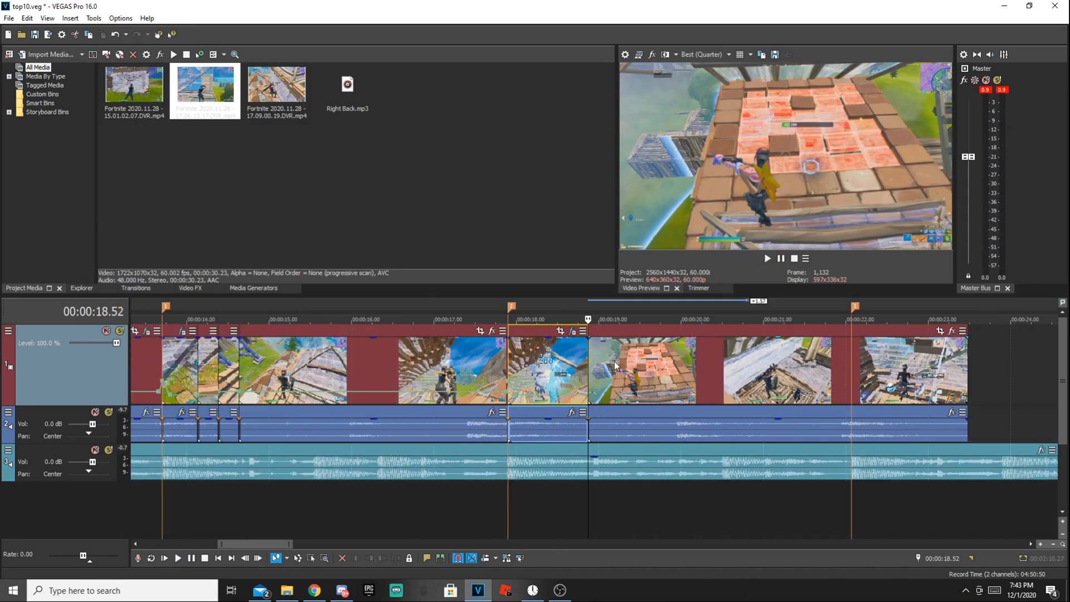
Split the clip before the 00:00:18.52 cut at 00:00:18.37, 15 frames ahead of the cut
scroll(614, 361, up, 3)
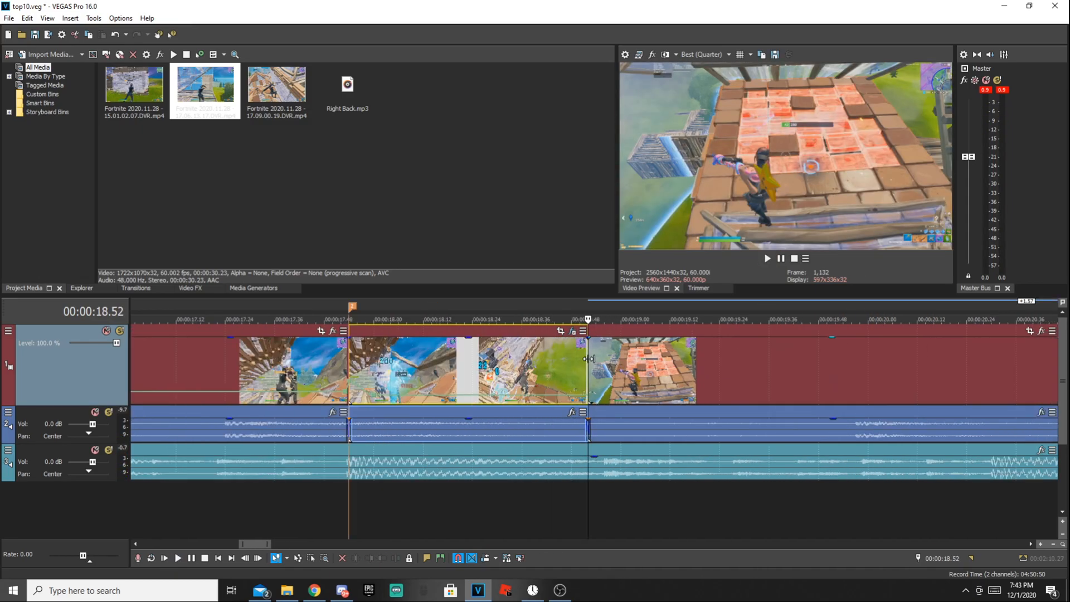
key(Left)
key(Left)
key(Left)
key(Left)
key(Left)
key(Left)
key(Left)
key(Left)
key(Left)
key(Left)
key(Left)
key(Left)
key(Left)
key(Left)
key(Left)
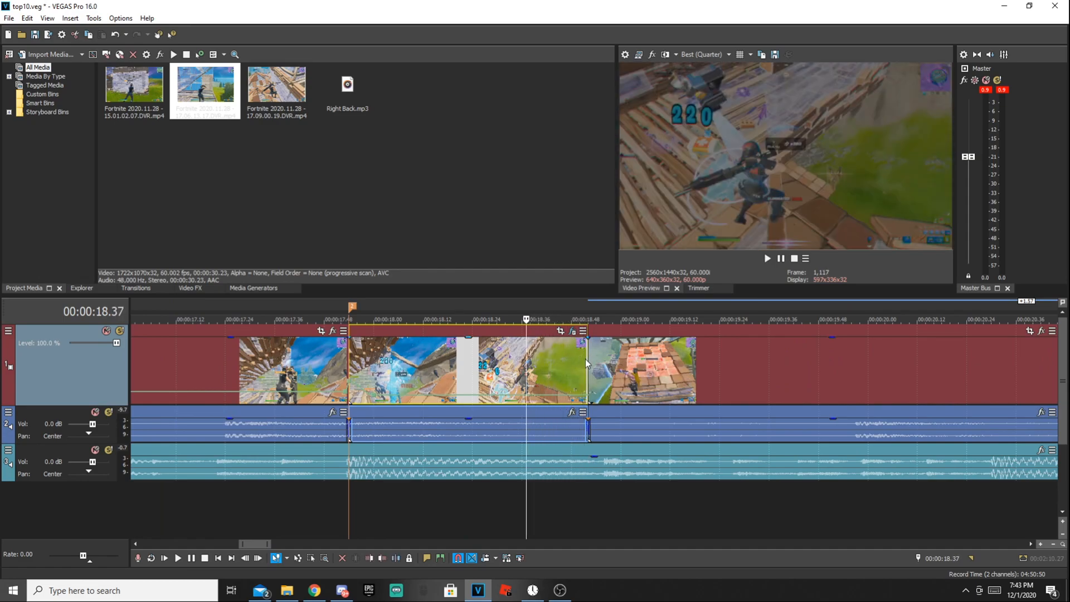
key(s)
Apply the default S_BlurMoCurves effect to the short piece before the cut and set Wrap X and Wrap Y to Reflect
click(187, 288)
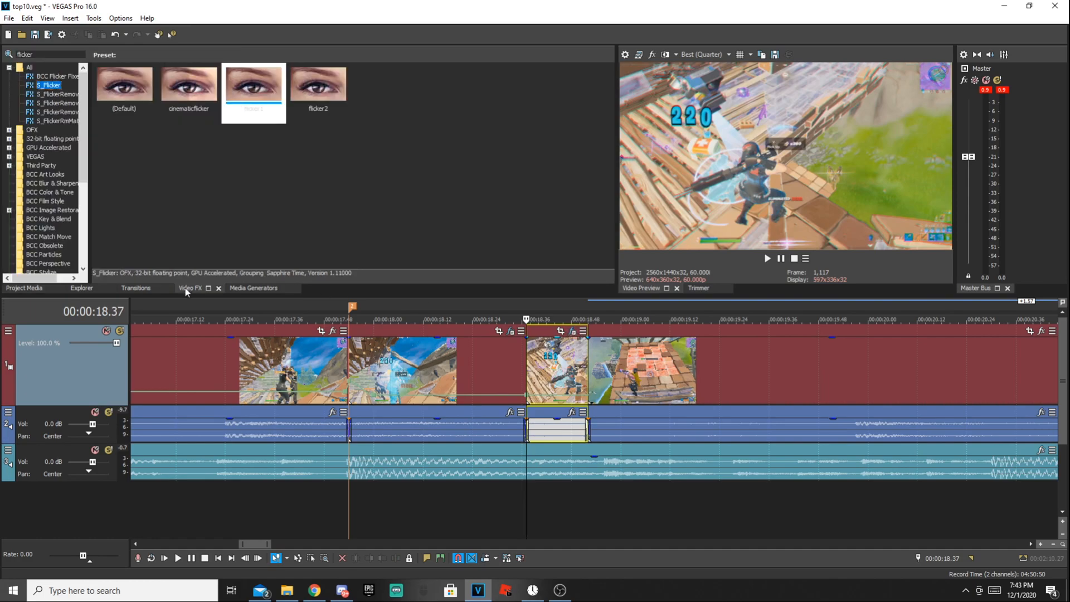
drag(47, 55, 1, 53)
text(\blurmoblurmo)
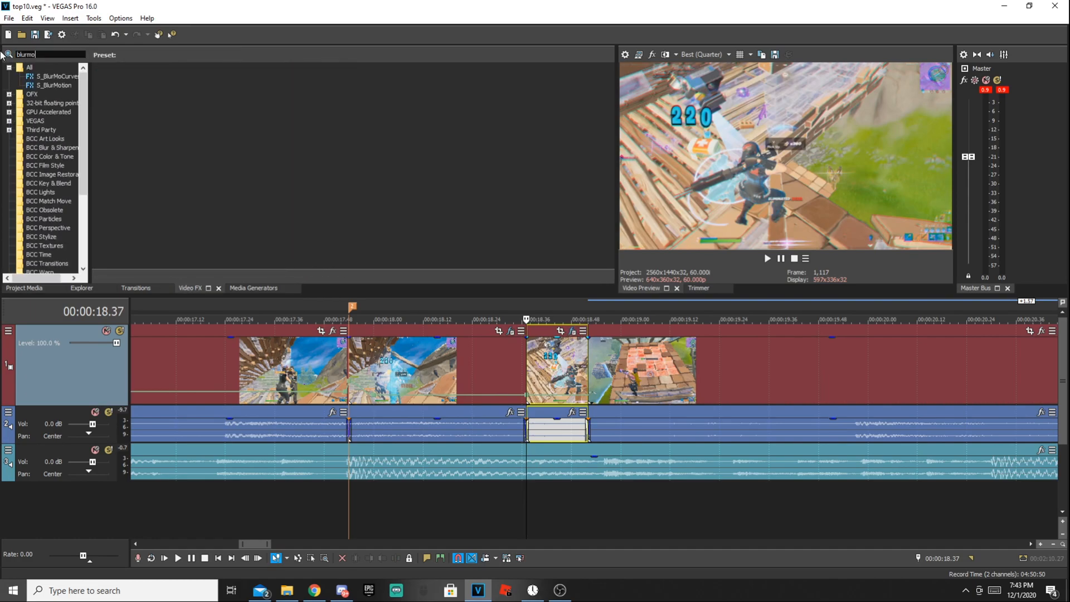
click(56, 77)
drag(121, 92, 551, 367)
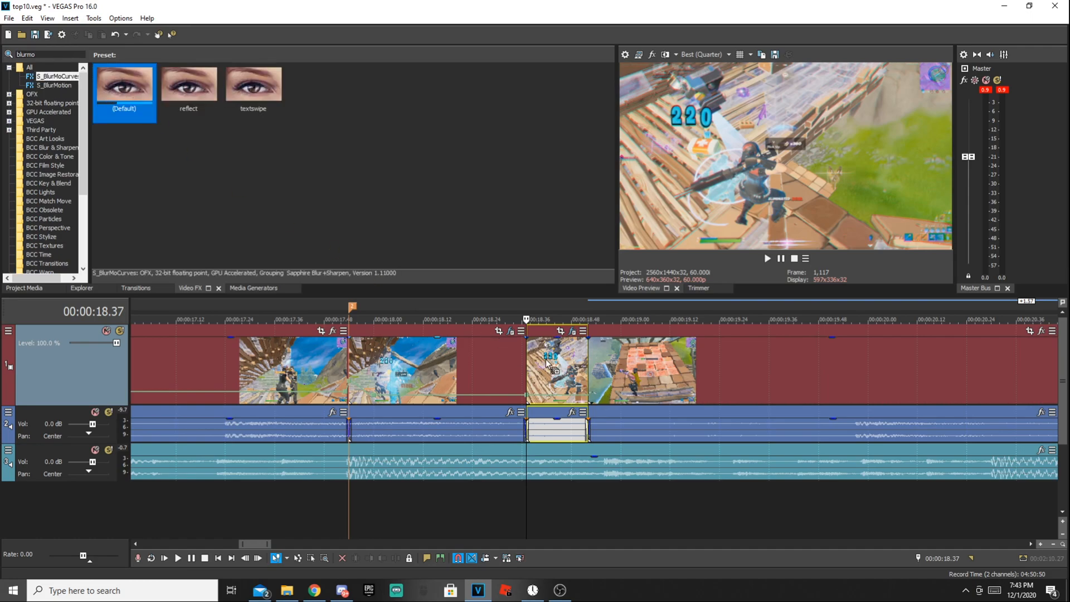
click(189, 329)
Enable animation for Z Dist on the piece before the cut and set it to 0.5 at the piece's end
click(486, 369)
key(space)
key(space)
click(575, 368)
click(586, 366)
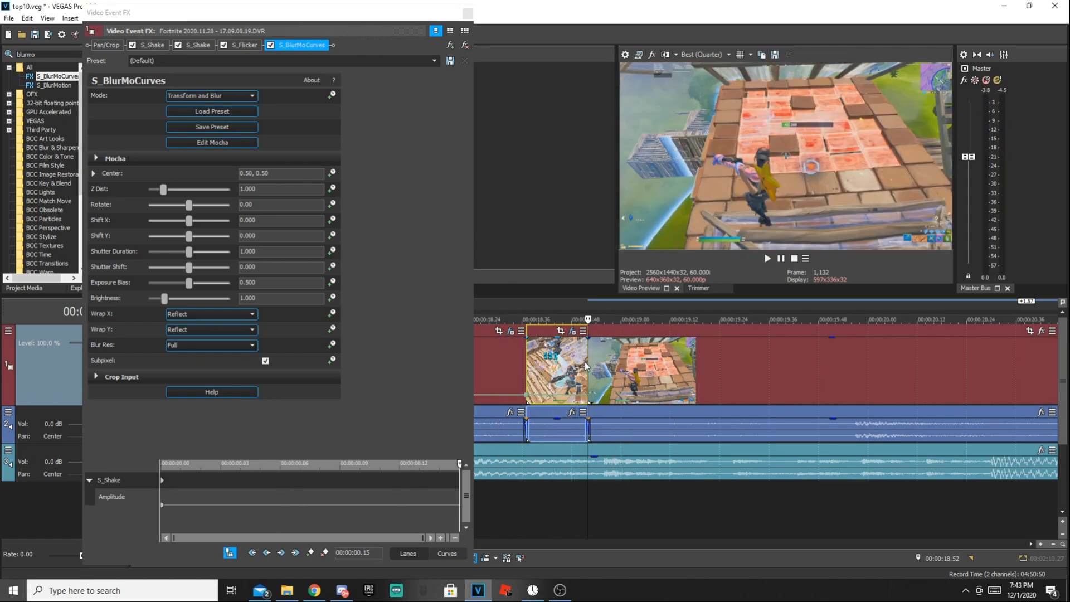
click(332, 189)
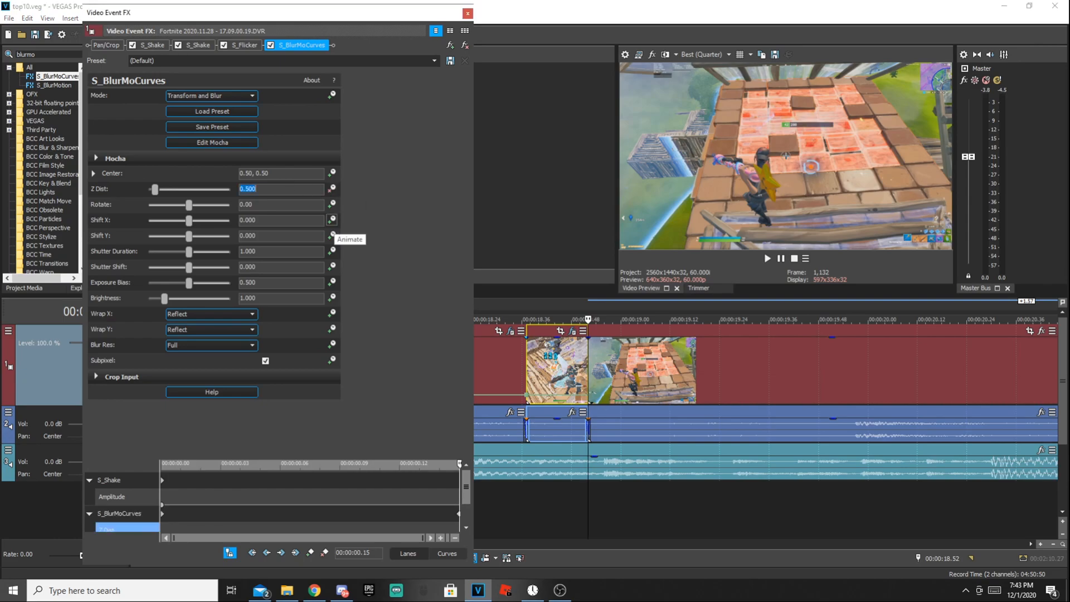
Play back the piece before the cut to examine its zoom blur
click(536, 361)
key(space)
click(502, 356)
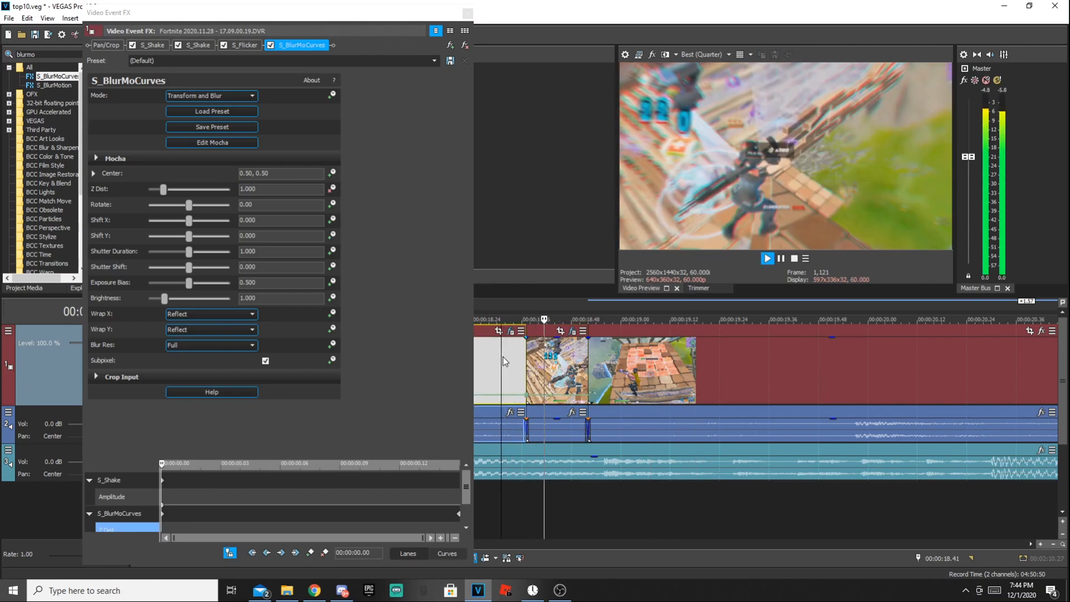
key(space)
key(space)
key(space)
key(space)
key(space)
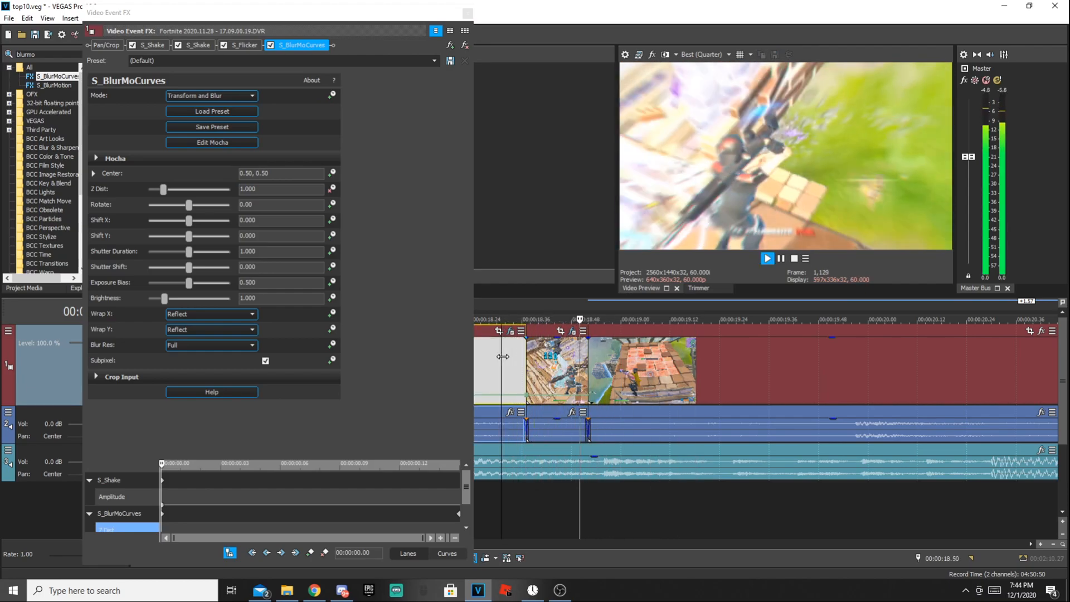
Add a Z Dist keyframe of 0.8 at 00:00:18.47 on the piece before the cut and close the effect settings
click(562, 377)
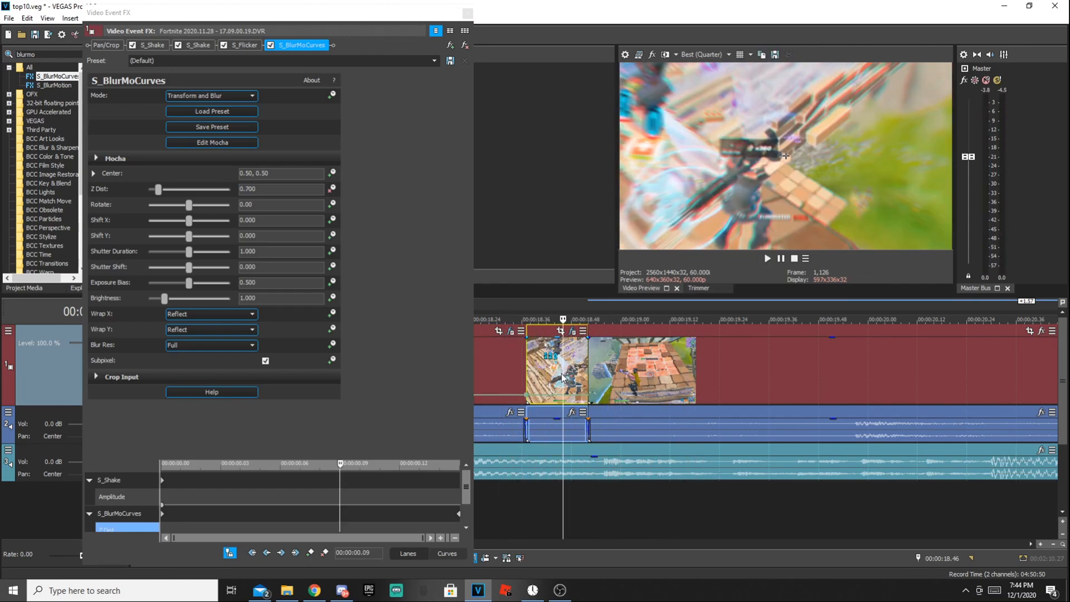
mouse_move(562, 371)
mouse_down()
mouse_move(546, 365)
mouse_move(585, 362)
mouse_move(568, 362)
mouse_up()
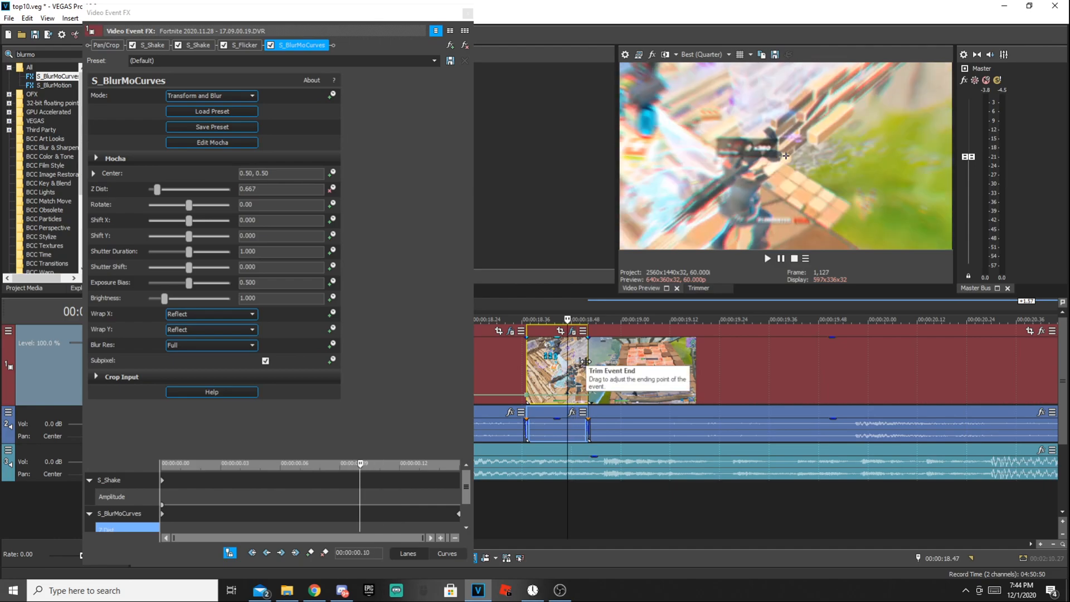
click(281, 189)
text(.8)
key(Return)
click(467, 13)
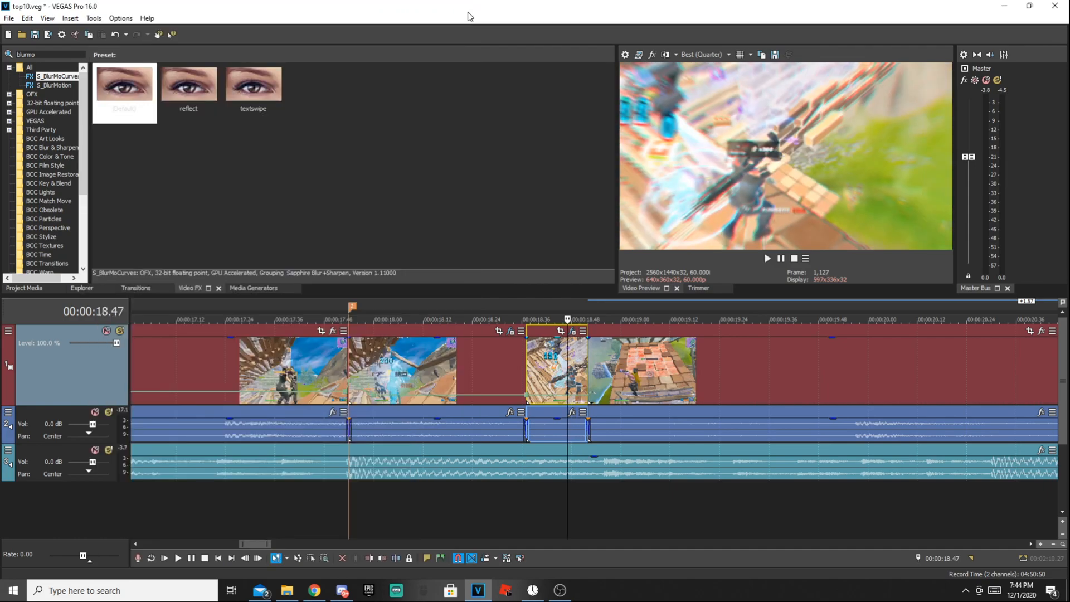
Replay the stretch leading into the cut to check the adjusted zoom timing
click(522, 350)
key(space)
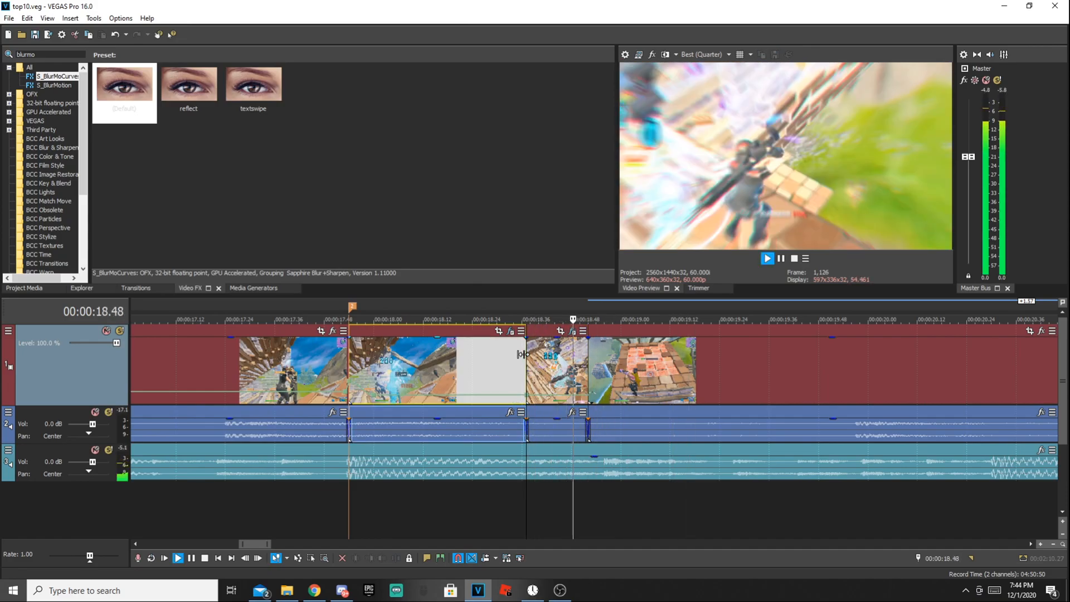
key(space)
key(space)
key(space)
click(479, 358)
key(space)
key(space)
Split the new gameplay clip at 00:00:19.07, 15 frames after the cut
click(588, 358)
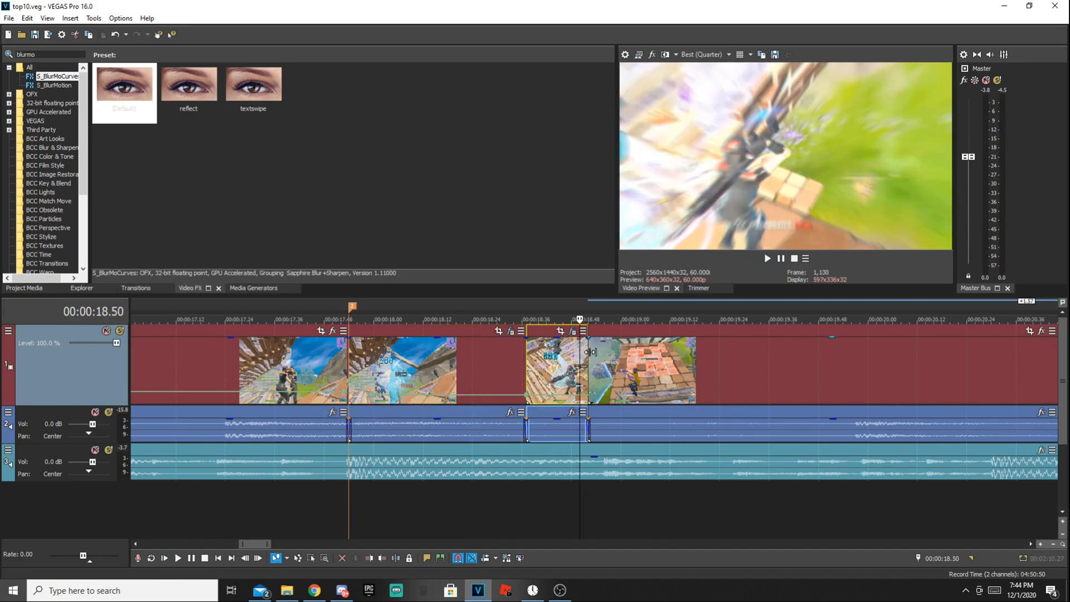
key(Right)
key(Right)
key(Right)
key(Right)
key(Right)
key(Right)
key(Right)
key(Right)
key(Right)
key(Right)
key(Right)
key(Right)
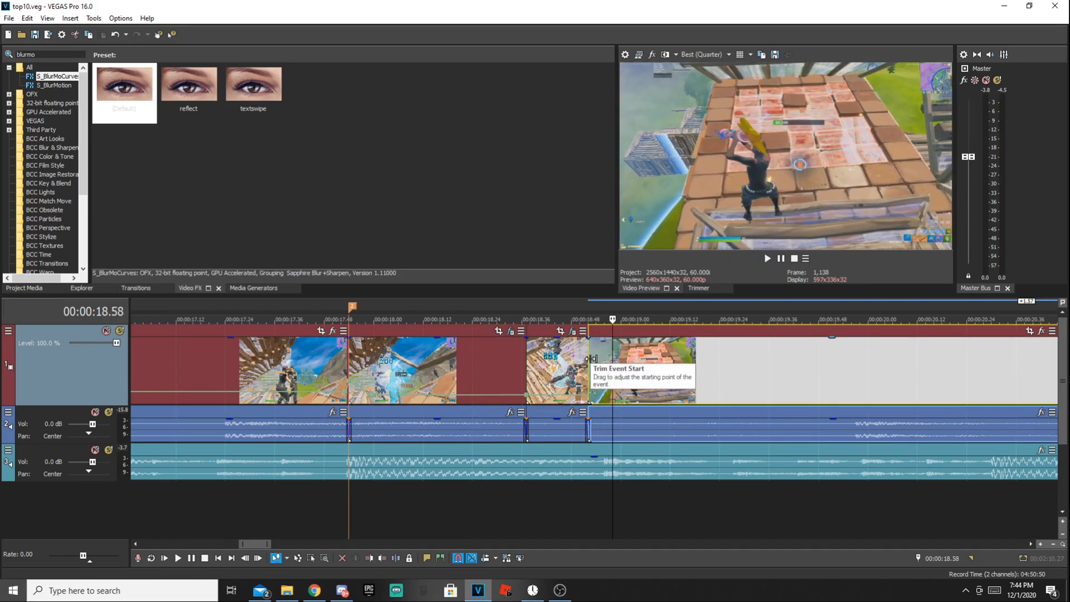
key(Right)
key(Right)
key(Right)
key(s)
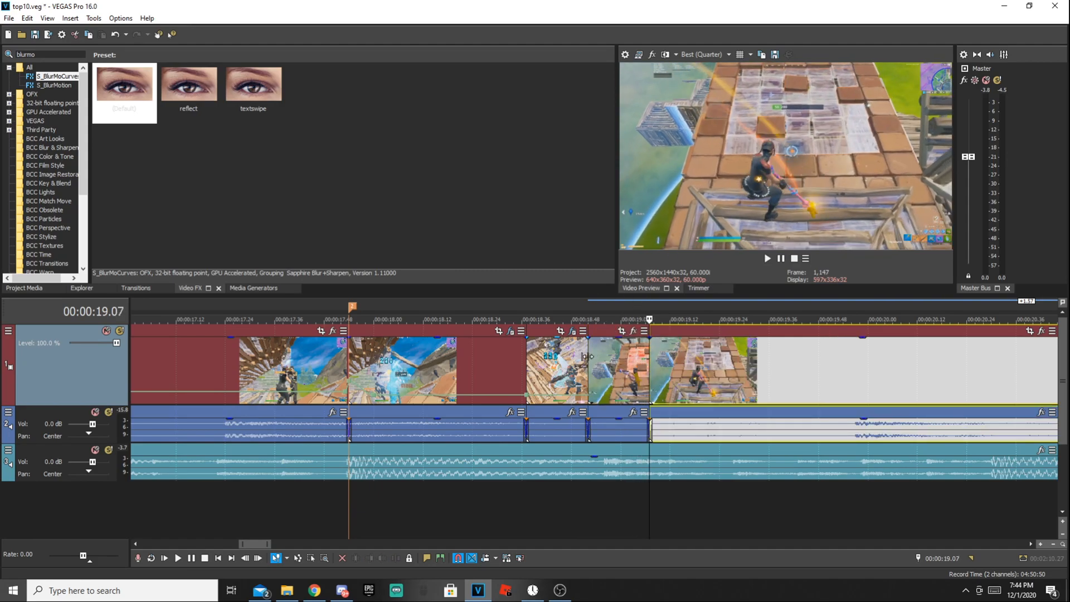
Apply the default S_BlurMoCurves effect to the short piece after the cut with Wrap X and Wrap Y set to Reflect
drag(115, 89, 607, 369)
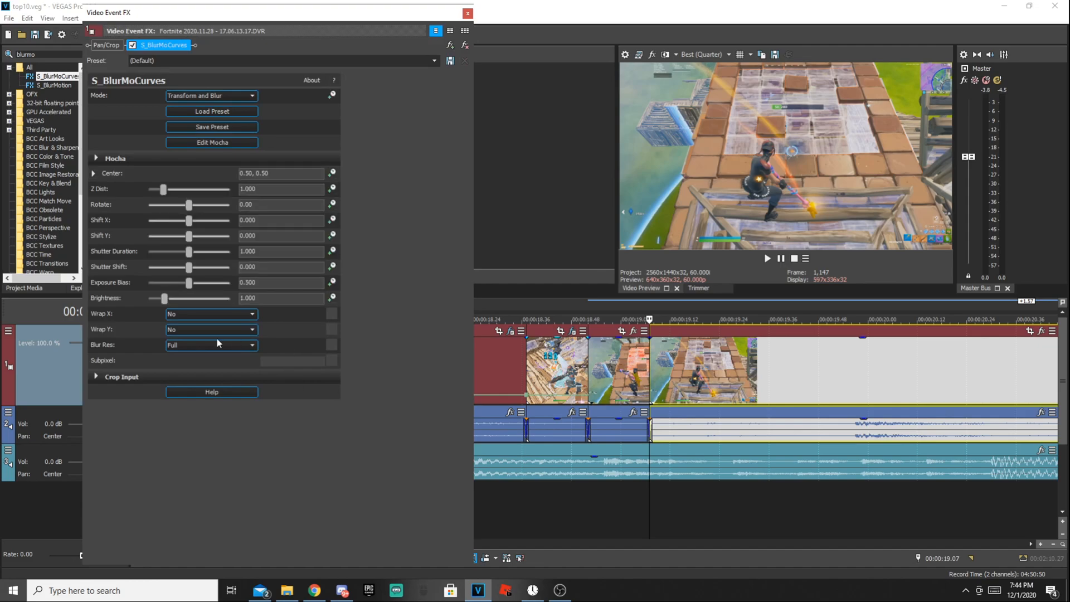
click(188, 315)
click(187, 338)
click(186, 330)
click(187, 354)
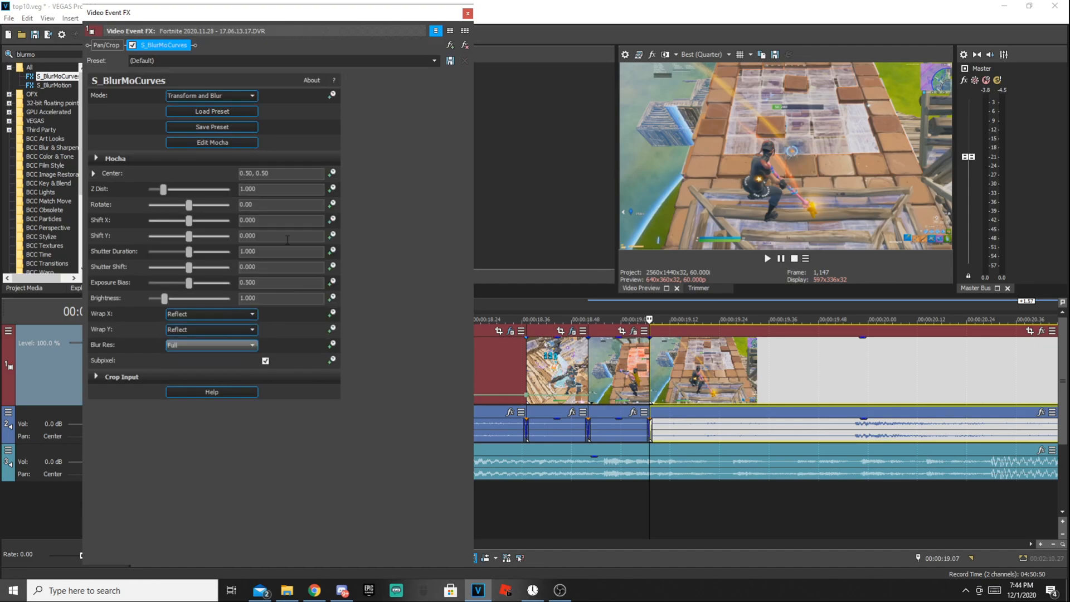
click(467, 14)
Set the S_BlurMoCurves Z Dist to 1.5 at the start of the piece after the cut
click(571, 374)
click(597, 362)
key(Left)
key(Left)
click(633, 330)
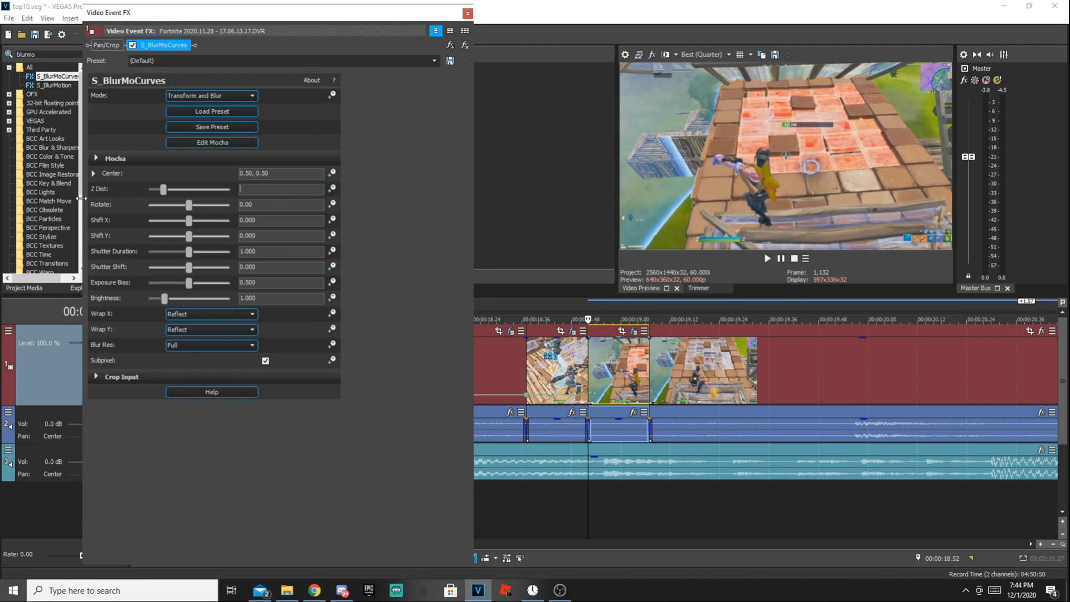
key(Return)
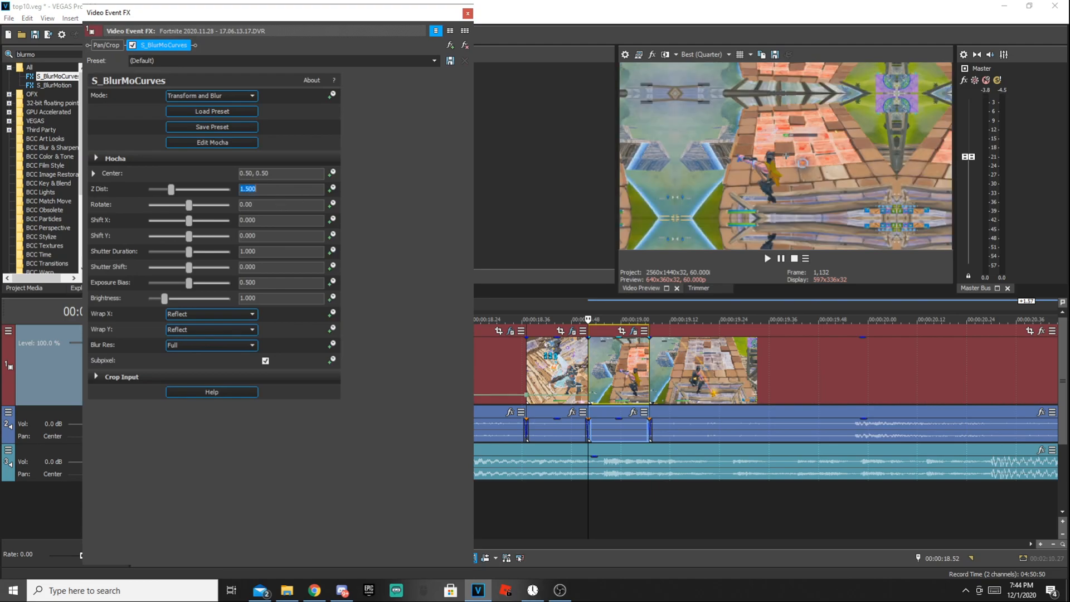
Enable Z Dist animation on the piece after the cut and set it to 1 at the piece's end
click(649, 360)
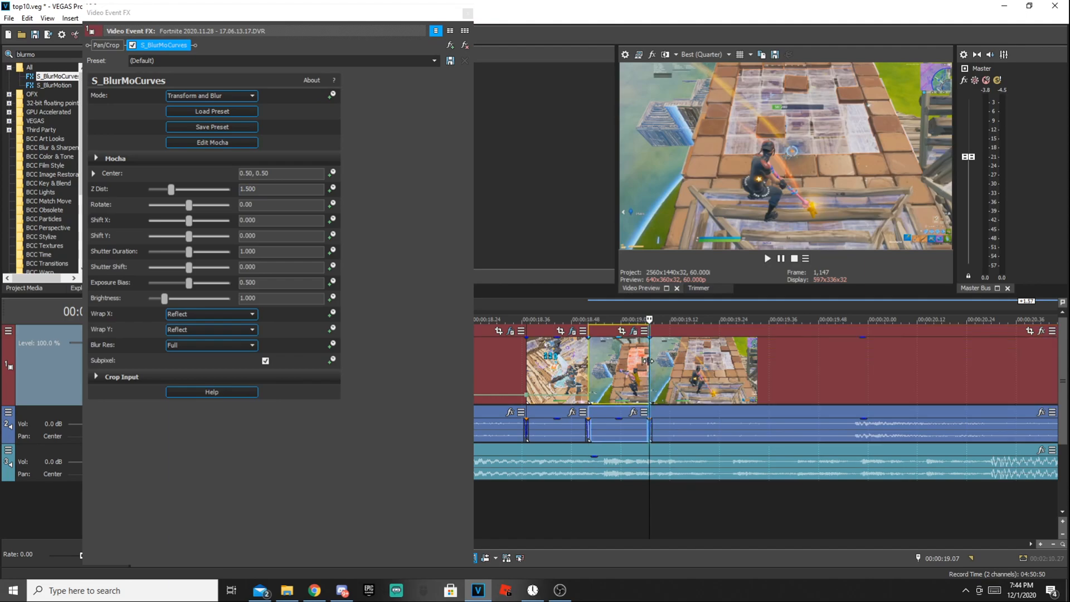
click(332, 188)
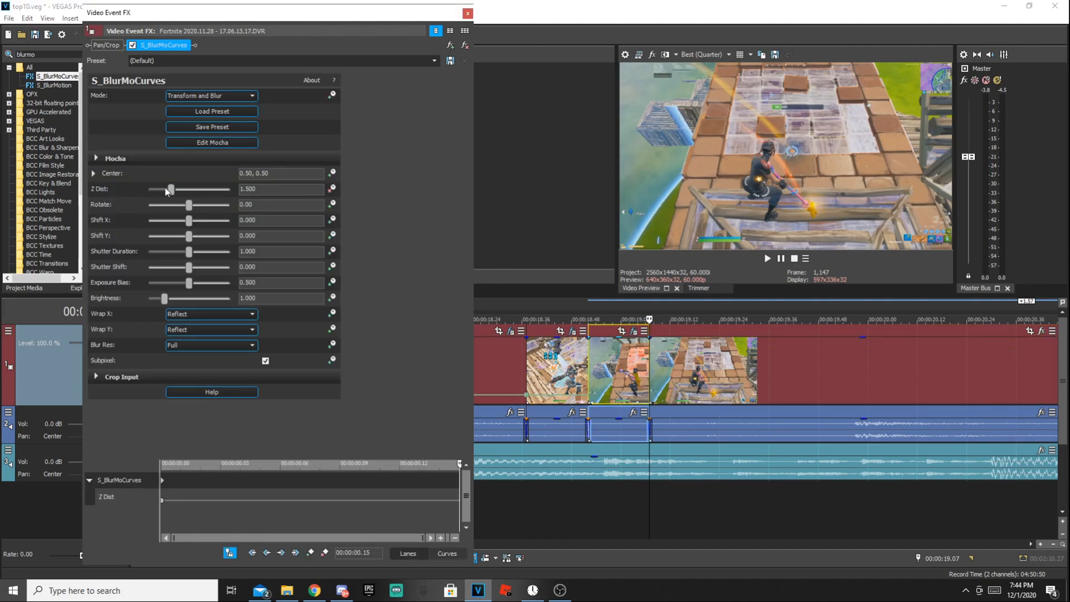
click(269, 188)
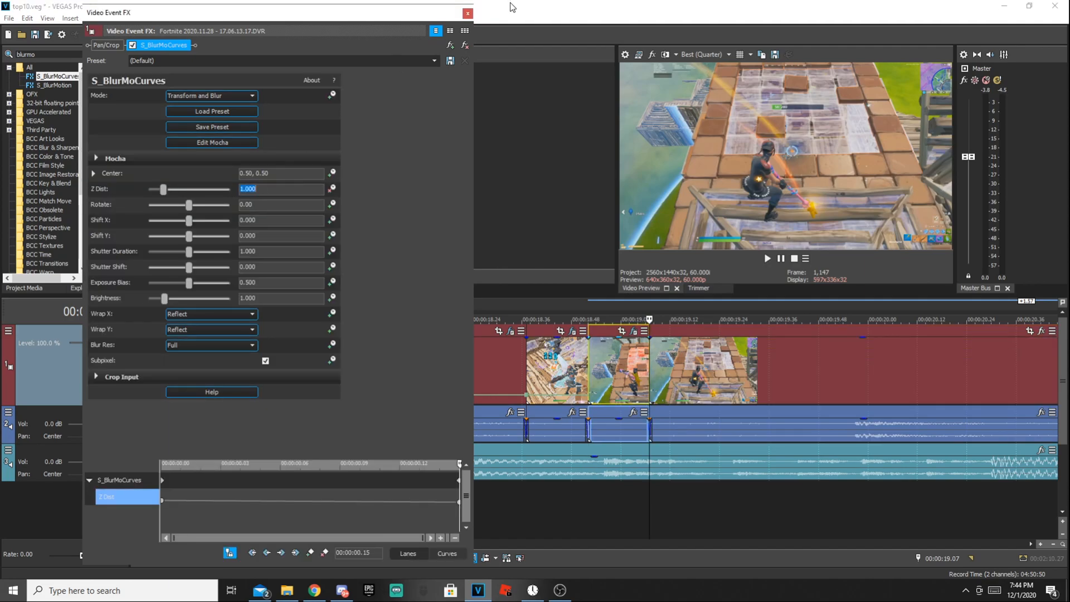
click(468, 14)
Play back across the cut to examine the zoom transition between the two clips
double_click(511, 374)
key(space)
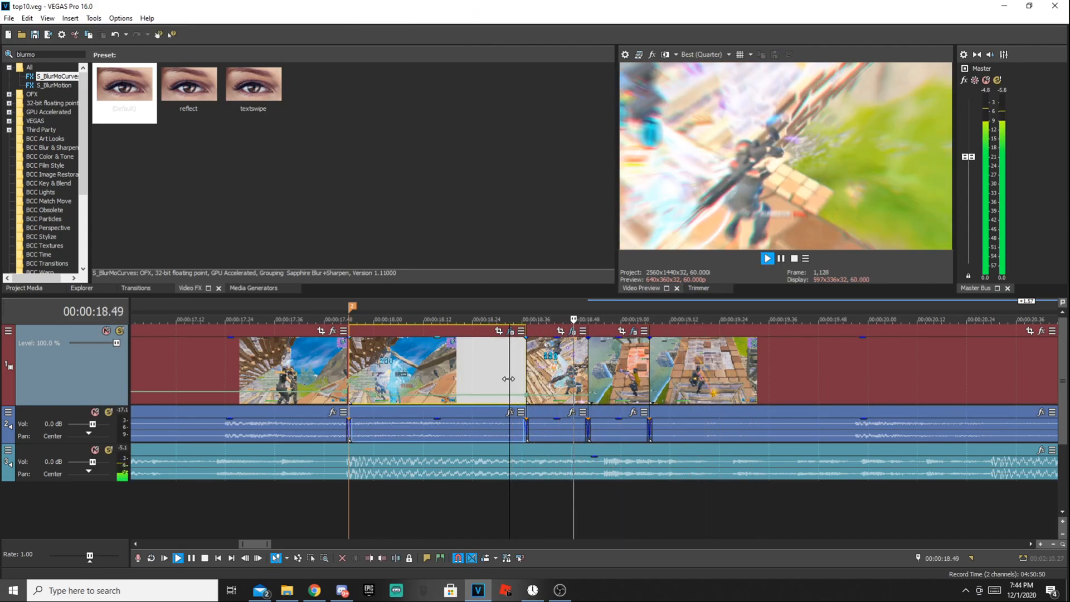
key(space)
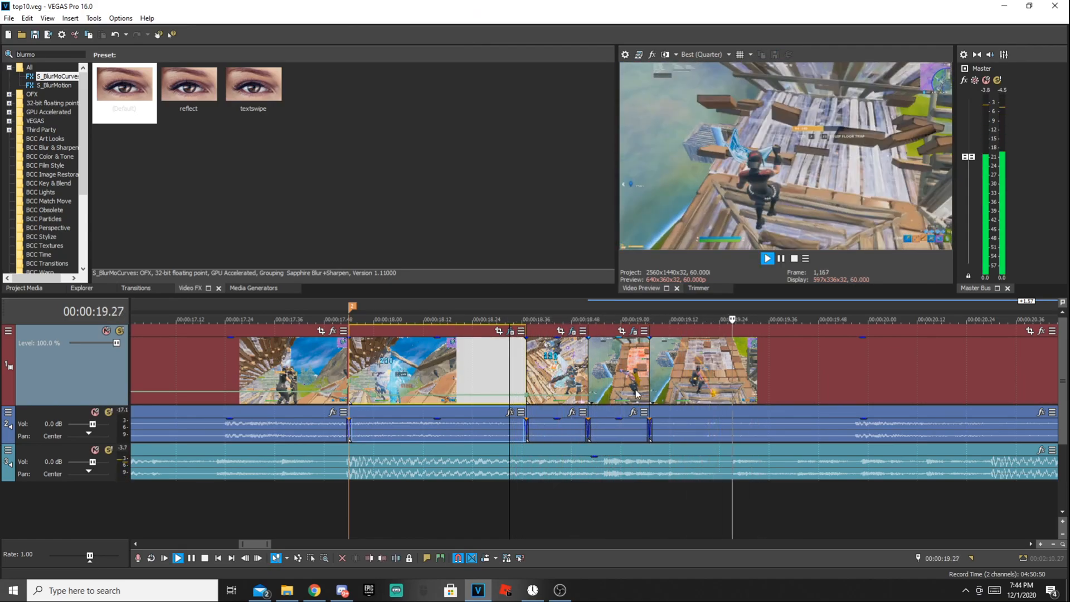
key(space)
Apply the S_TimeWarpRGB rb preset to the short pieces on both sides of the cut
click(617, 359)
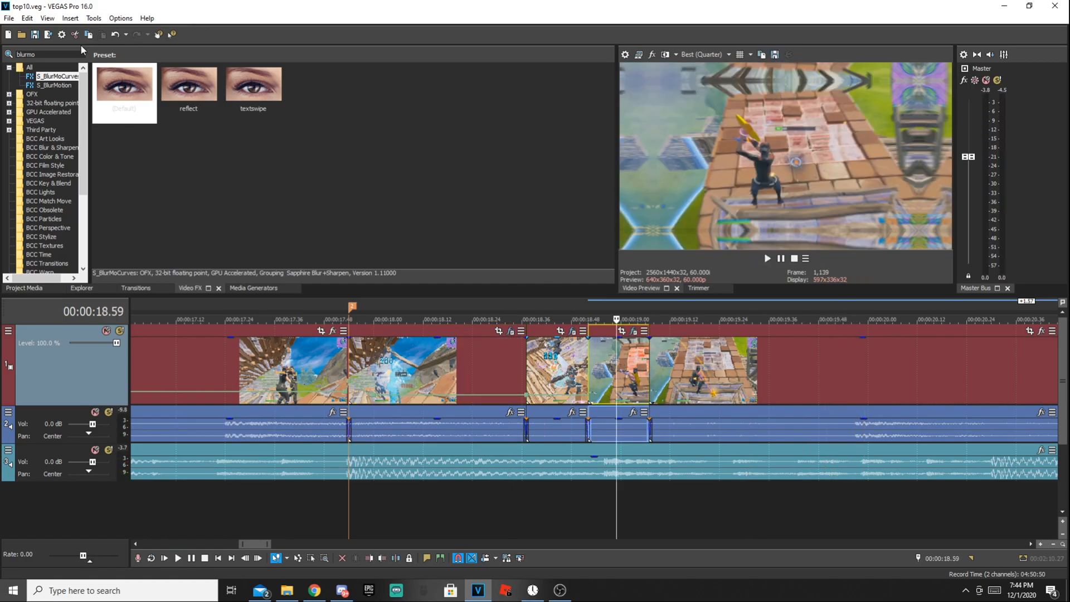
double_click(45, 53)
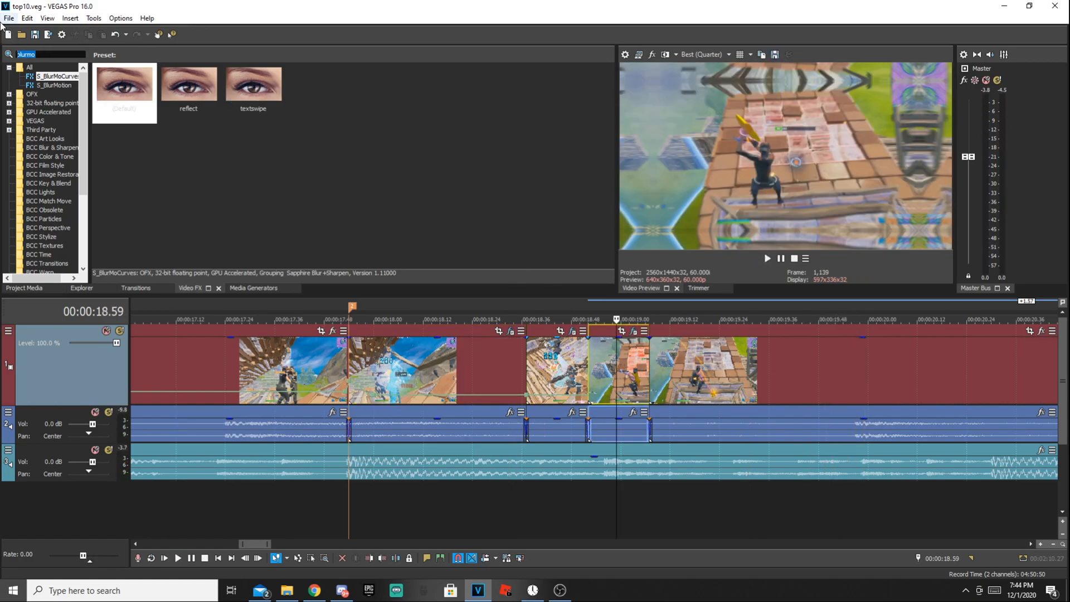
text(timewarp)
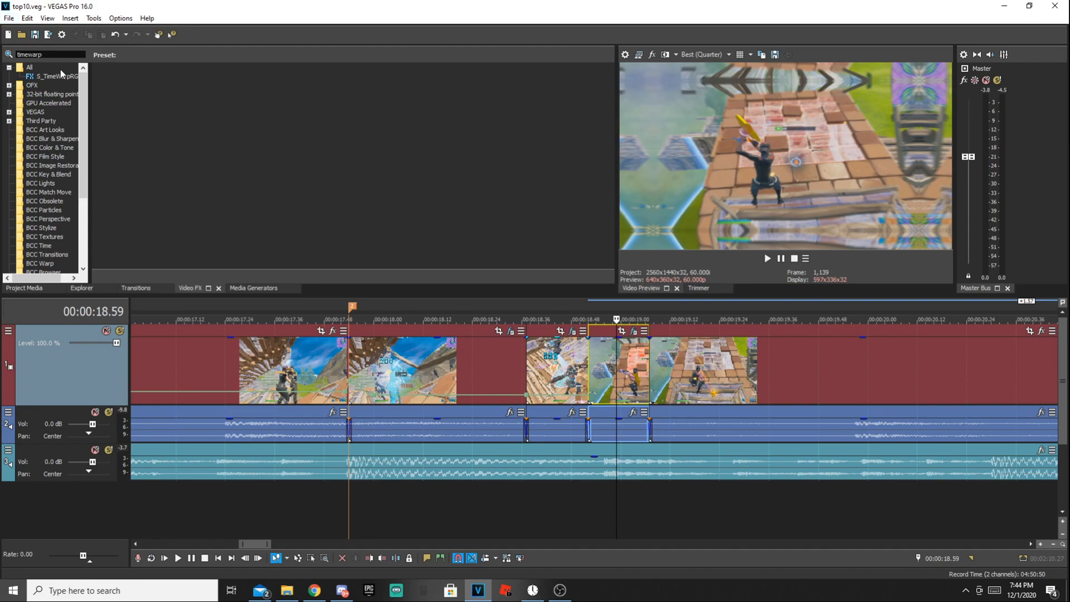
click(62, 76)
drag(188, 93, 619, 365)
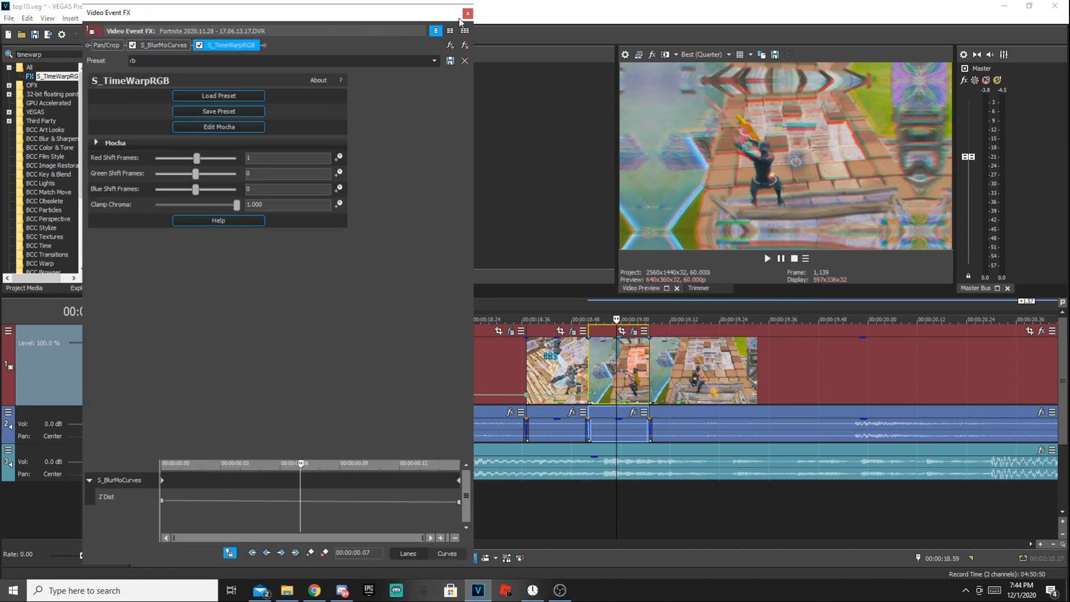
click(468, 12)
drag(189, 93, 571, 357)
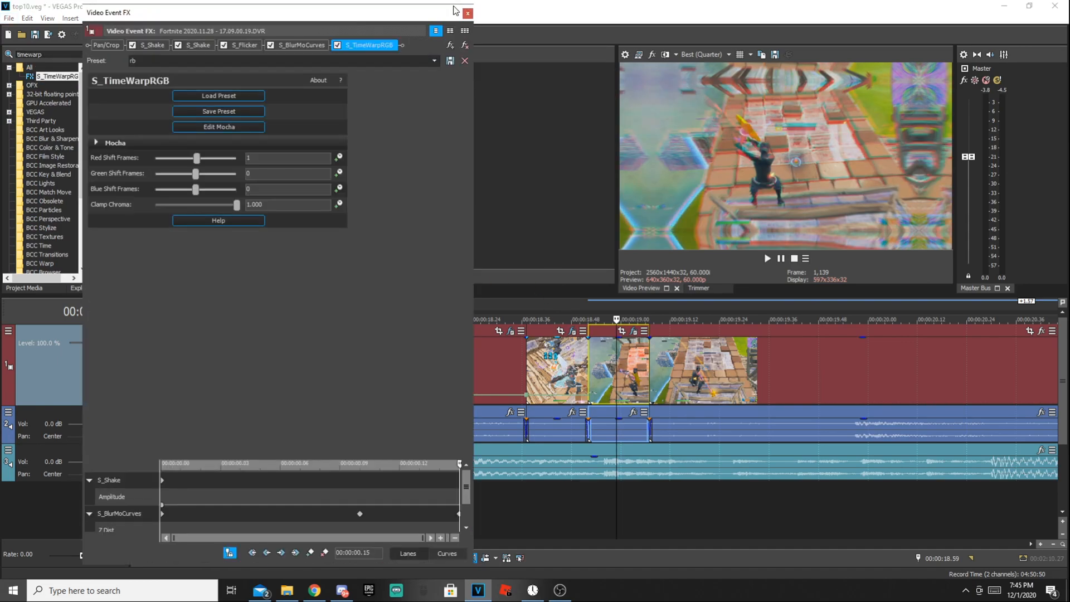
click(468, 13)
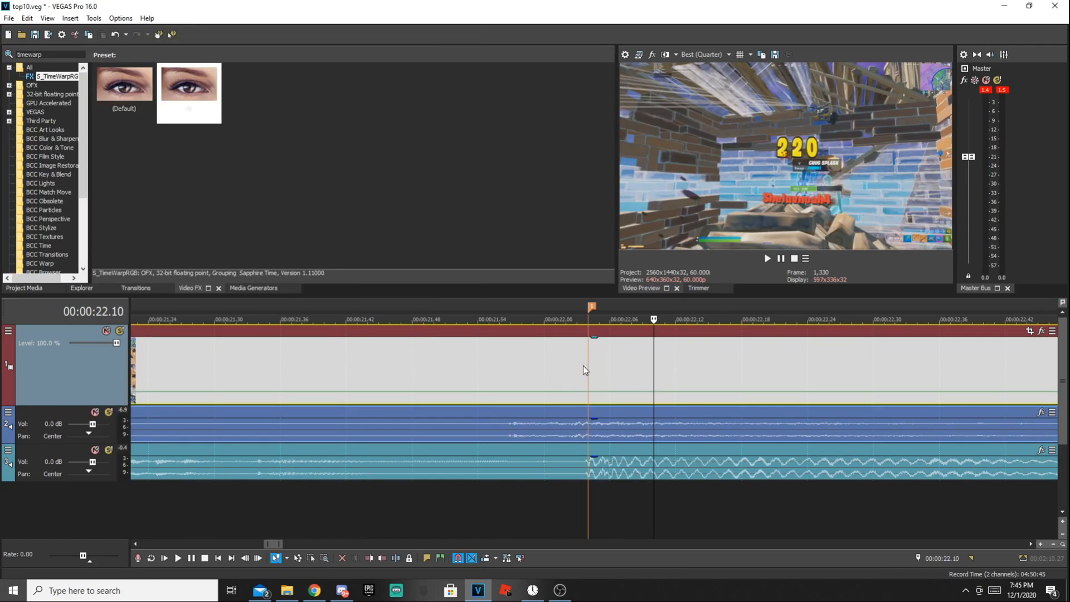
Add velocity points on the gameplay clip at the third marker, 00:00:22.04, and at 00:00:22.10
click(583, 365)
scroll(584, 377, up, 2)
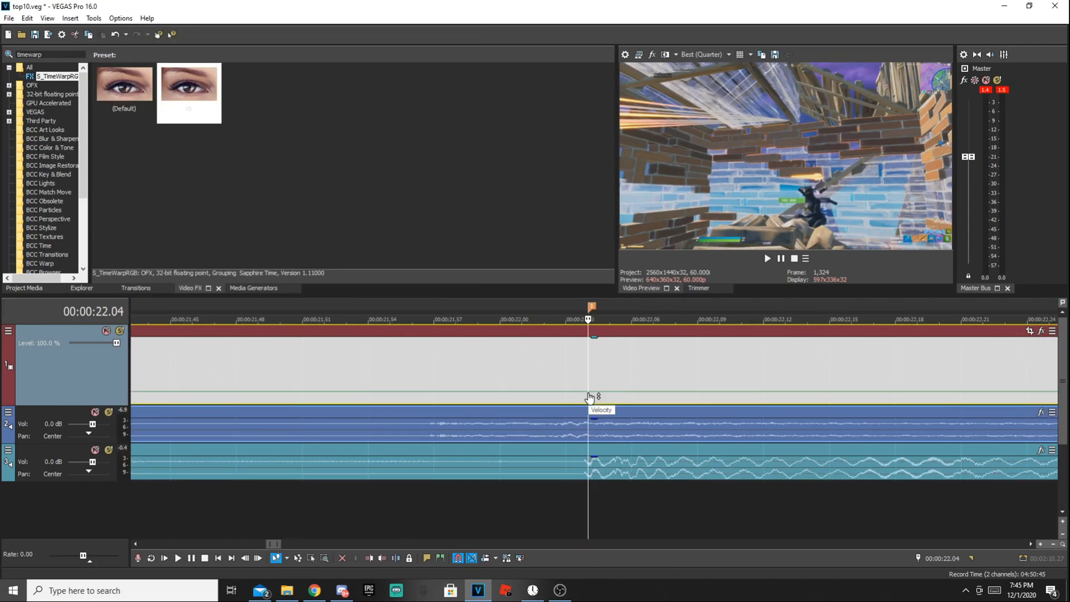
scroll(589, 397, down, 8)
scroll(607, 398, up, 8)
right_click(593, 397)
click(621, 396)
key(space)
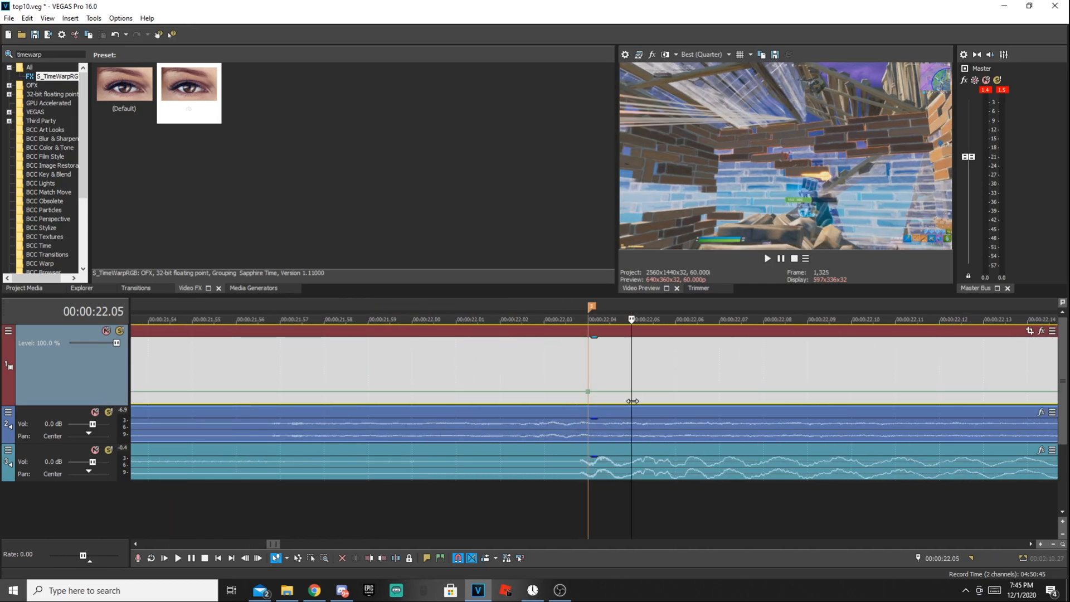
double_click(852, 393)
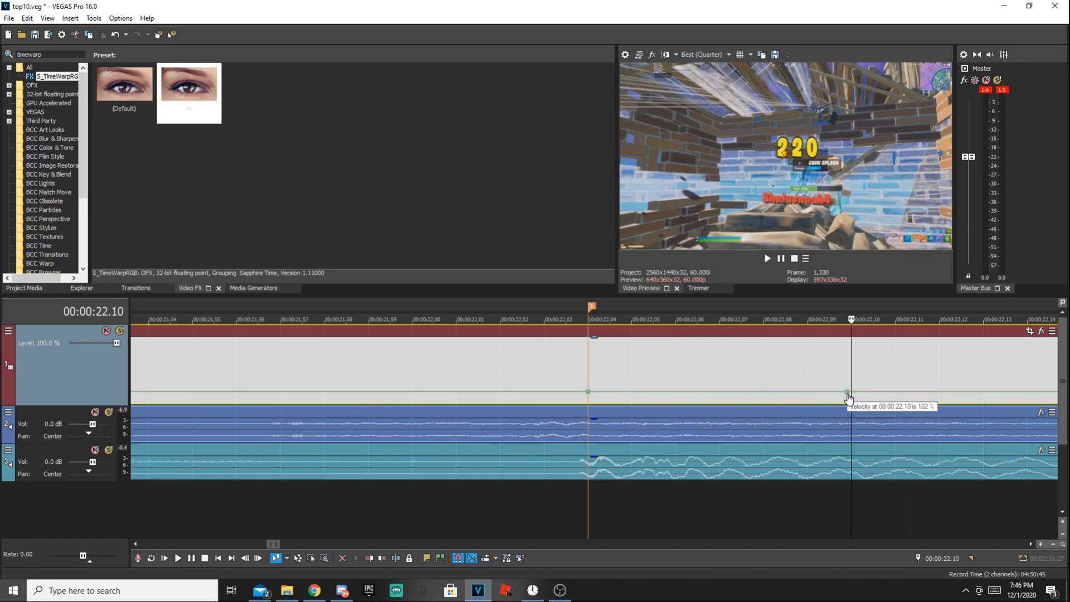
click(585, 361)
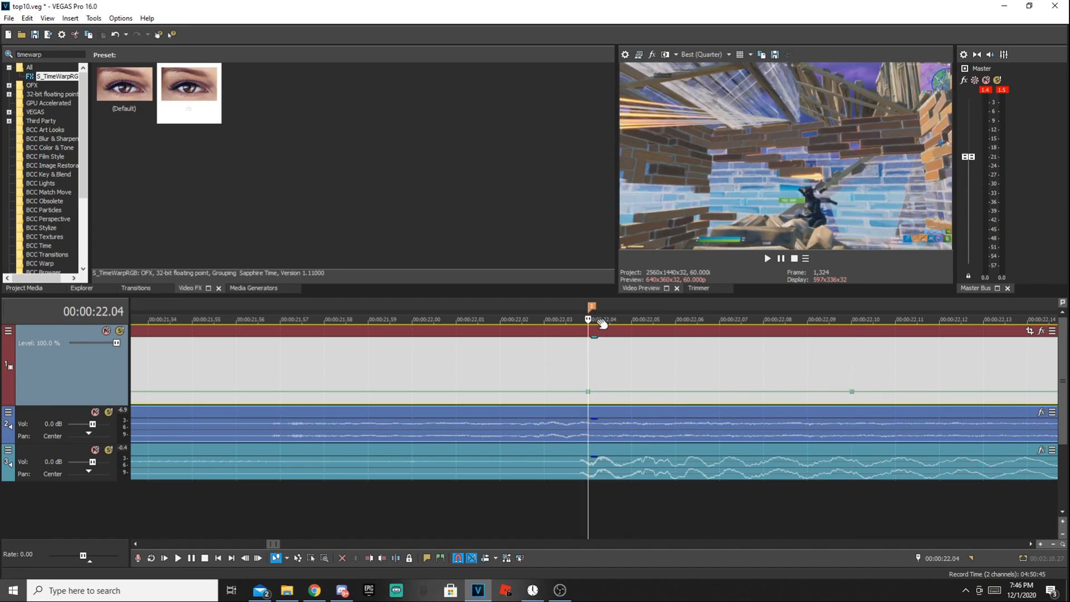
Add a velocity point at 00:00:22.01 on the gameplay clip and lower the velocity at the 00:00:22.10 point
click(550, 427)
click(474, 389)
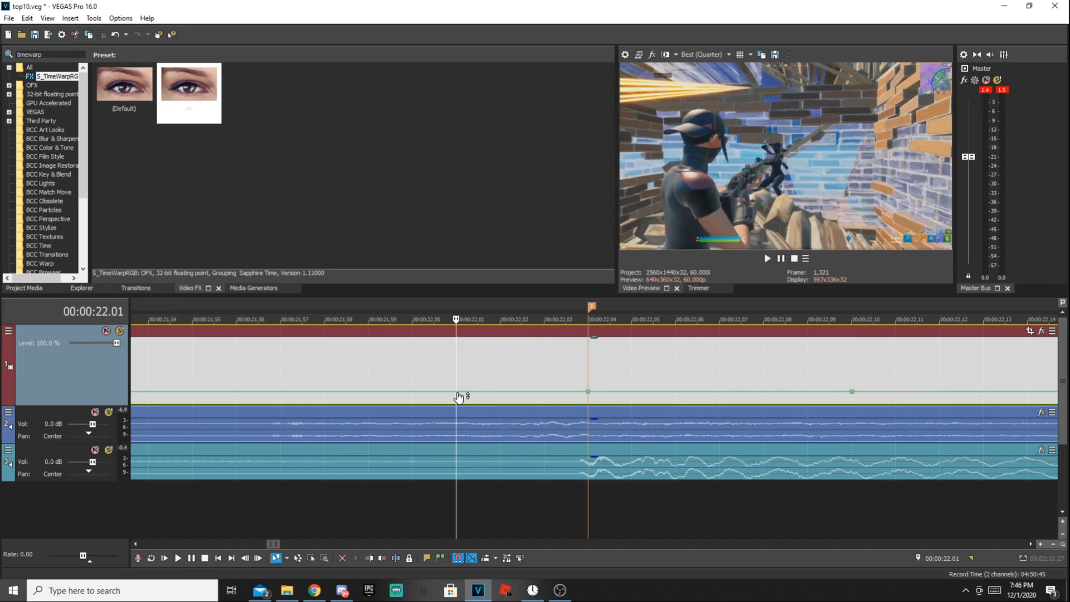
right_click(456, 393)
click(470, 400)
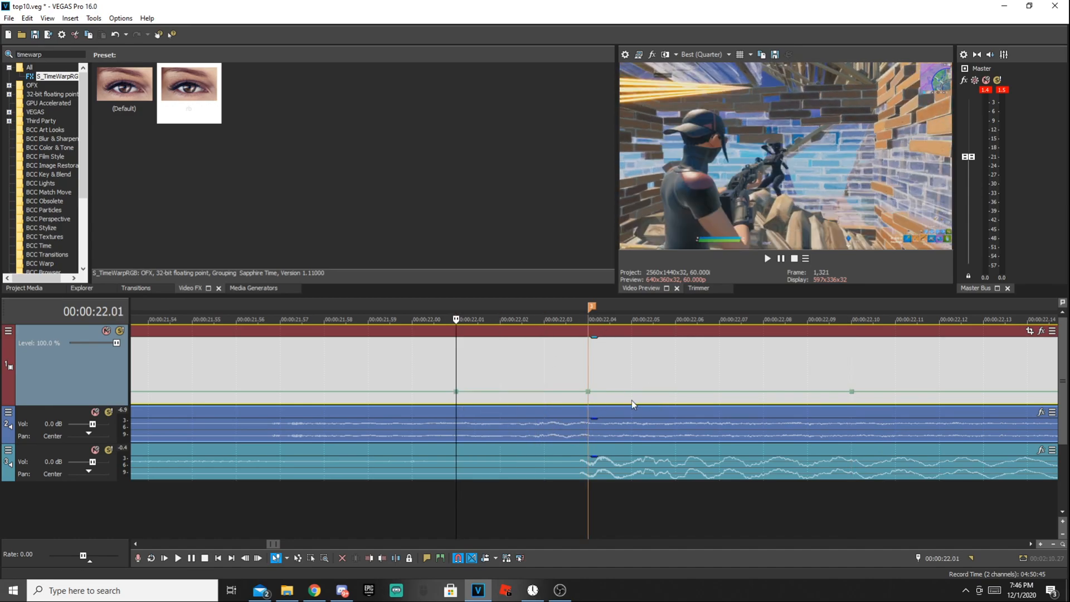
right_click(853, 397)
click(887, 186)
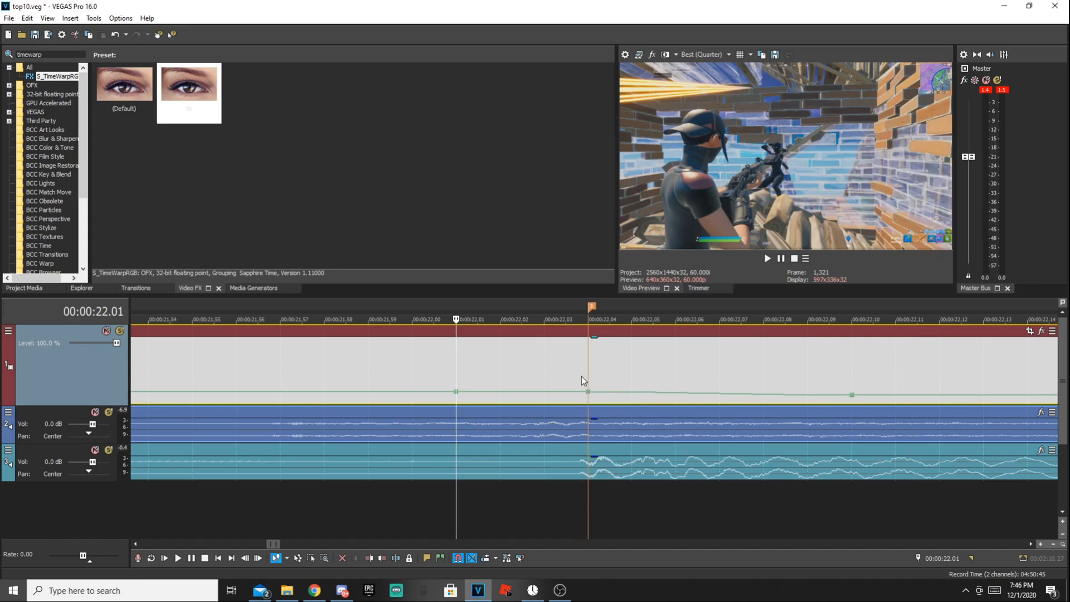
Set the velocity point at the third marker, 00:00:22.04, to 275 and save the project
click(588, 391)
right_click(588, 392)
click(623, 245)
text(275)
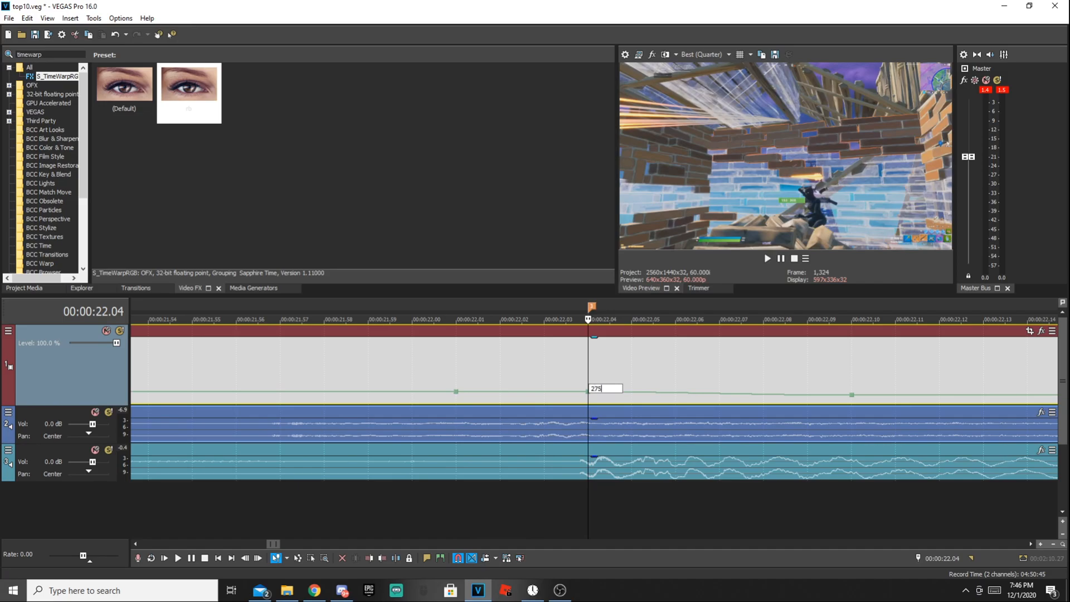
key(Return)
key(ctrl+s)
Play back the velocity change and split the gameplay clip at the third marker
scroll(584, 460, down, 5)
click(530, 509)
key(space)
key(space)
key(space)
key(space)
click(587, 350)
scroll(596, 353, down, 5)
scroll(594, 358, up, 3)
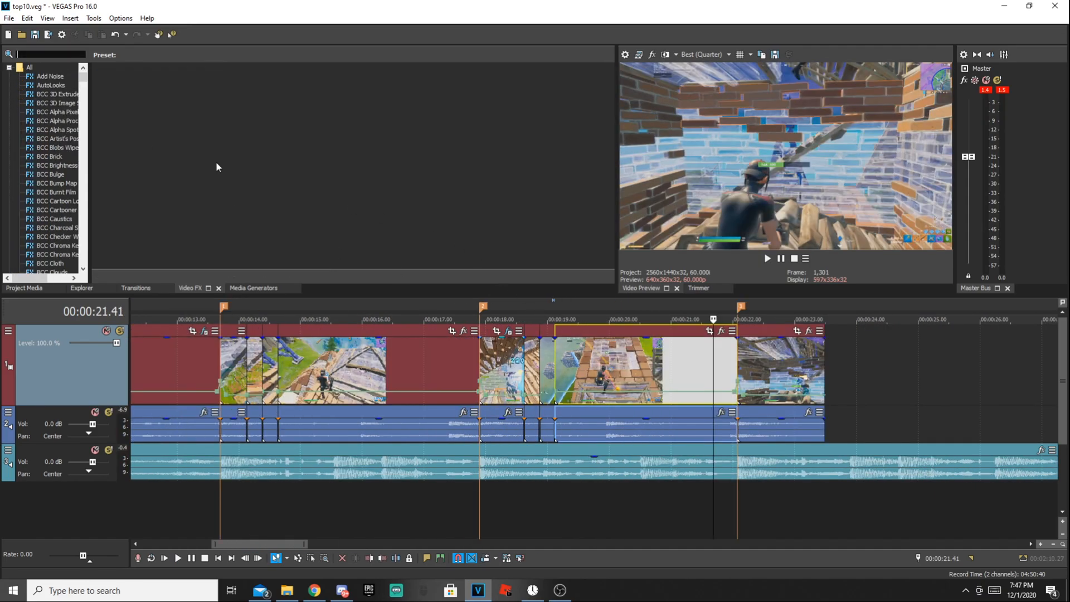
Find the S_Glow effect and apply its shockwaveglow3 preset to the clip after the third marker
scroll(56, 158, down, 20)
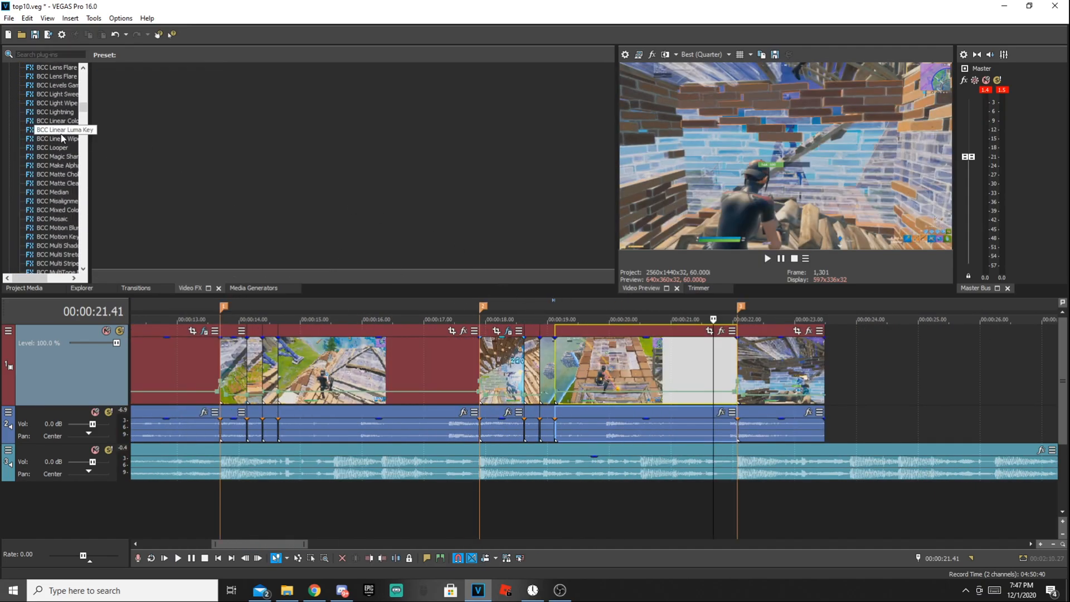
scroll(79, 117, down, 15)
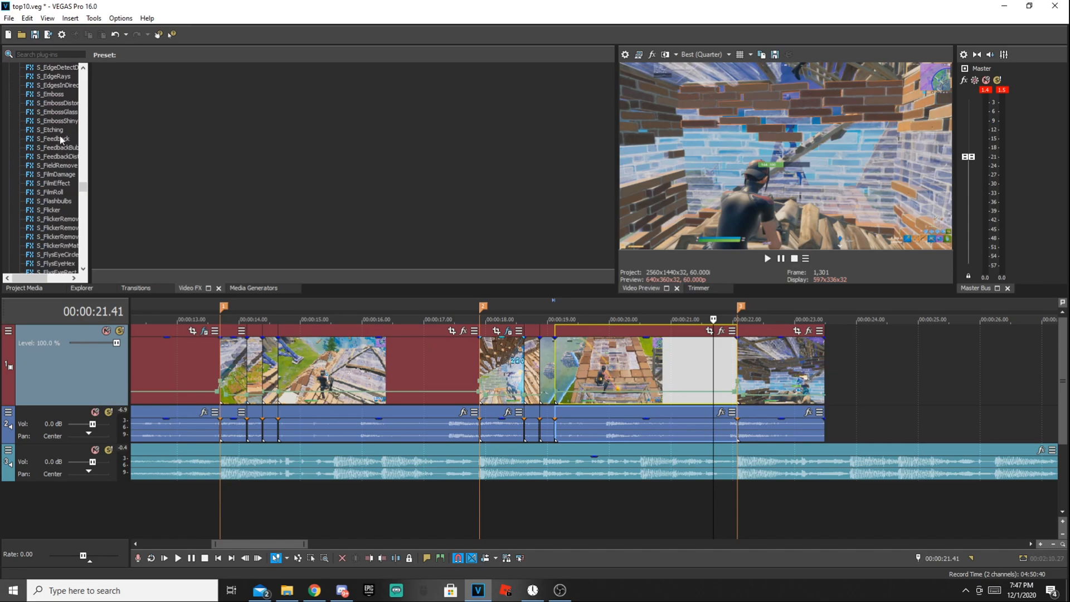
text(glow)
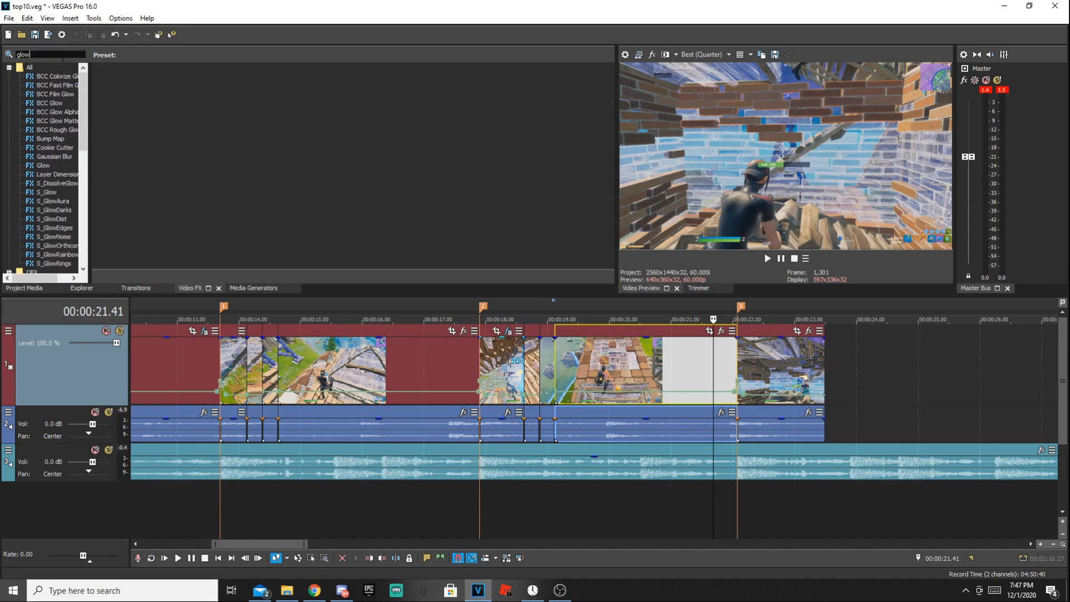
click(39, 191)
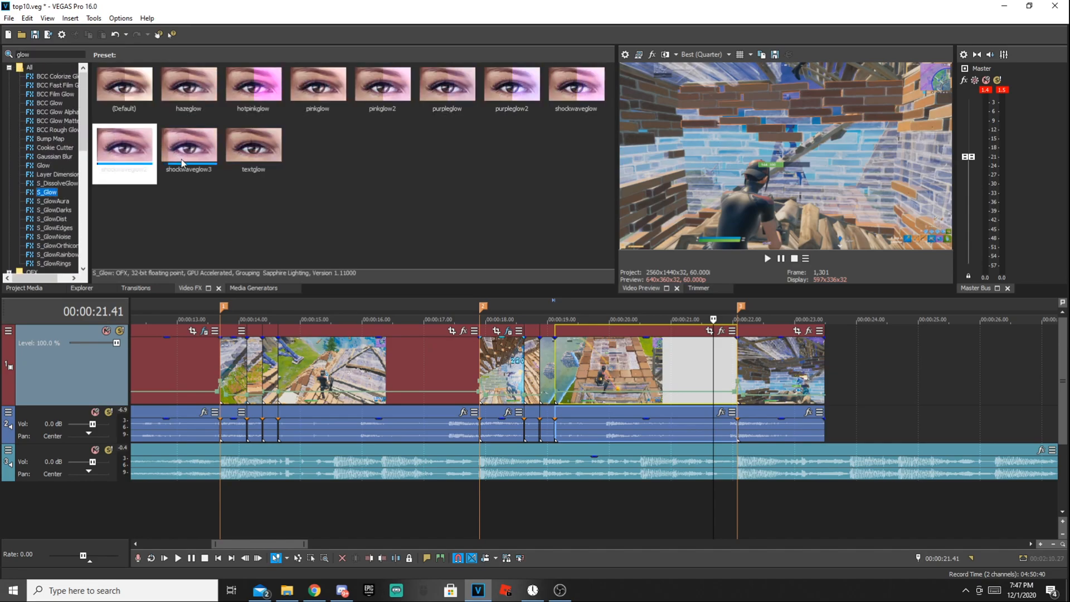
drag(190, 148, 786, 372)
click(747, 359)
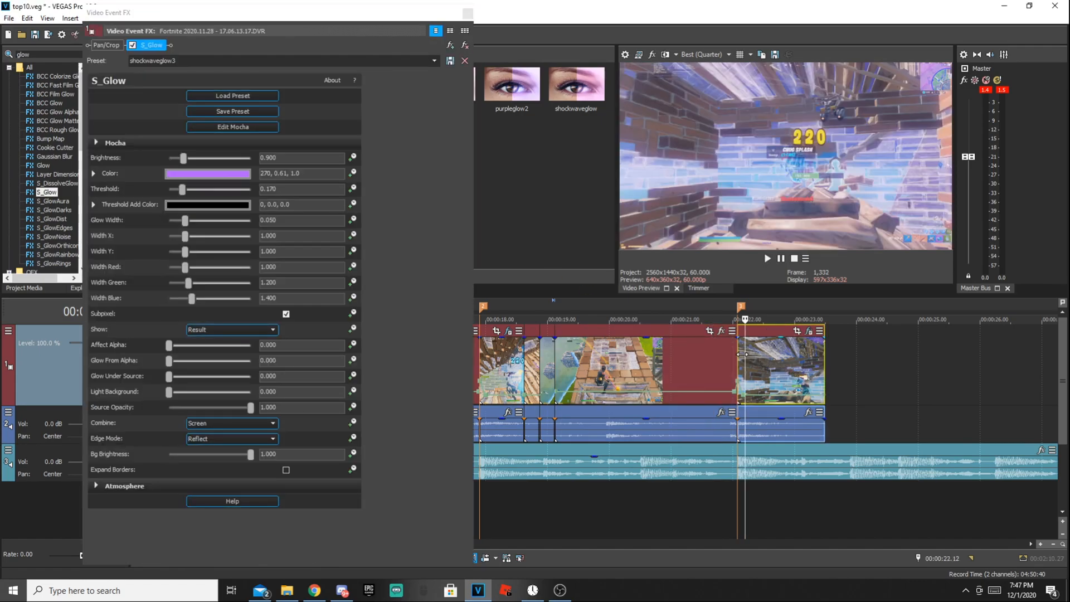
click(742, 358)
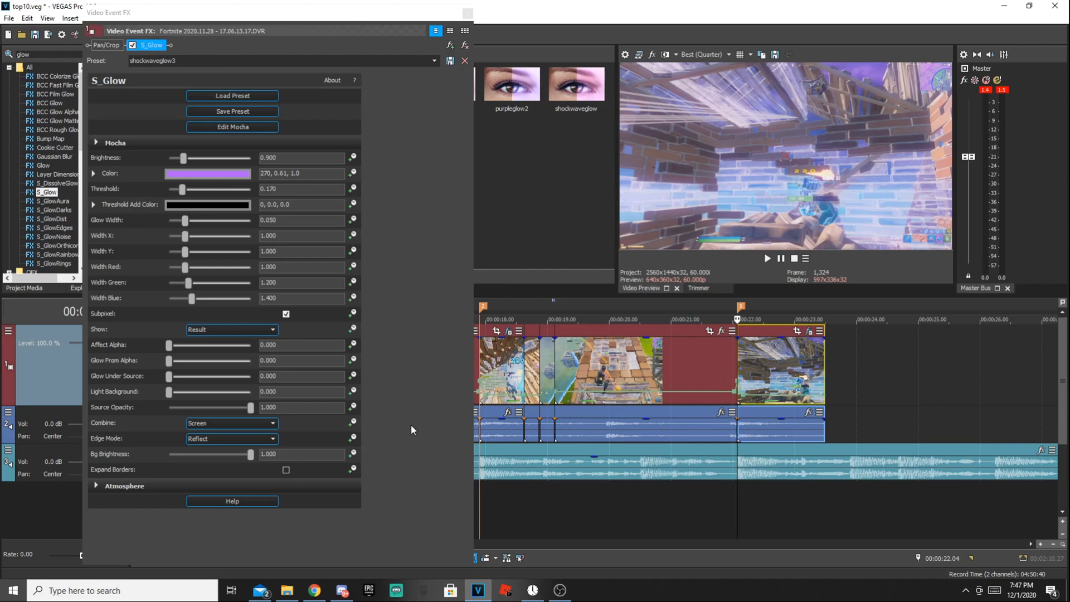
click(465, 14)
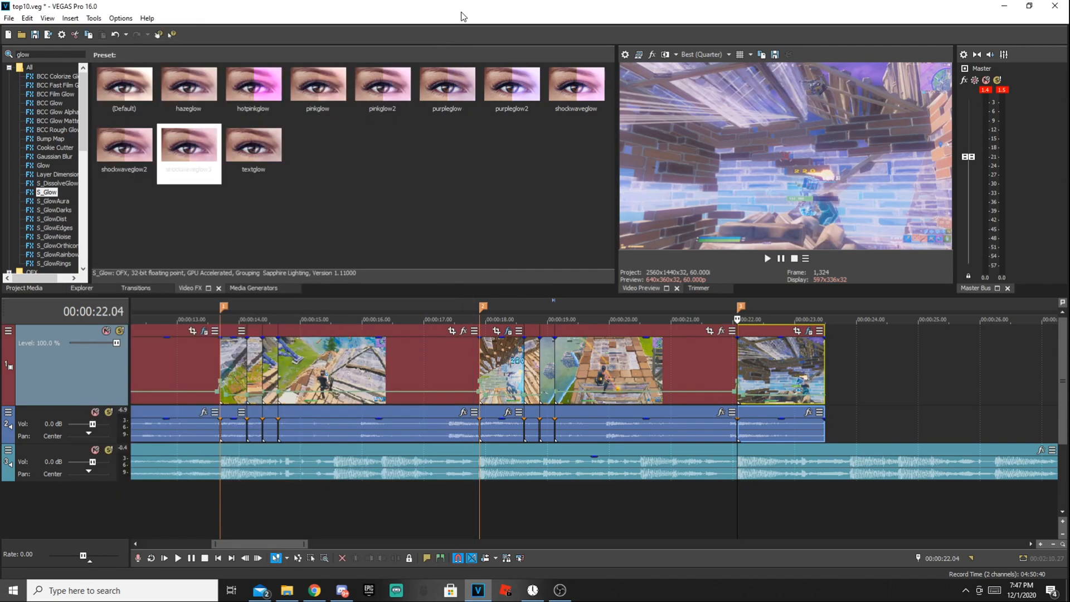
Animate the S_Glow Brightness down to its minimum at 00:00:23.04 and play back across the third marker
click(721, 362)
key(space)
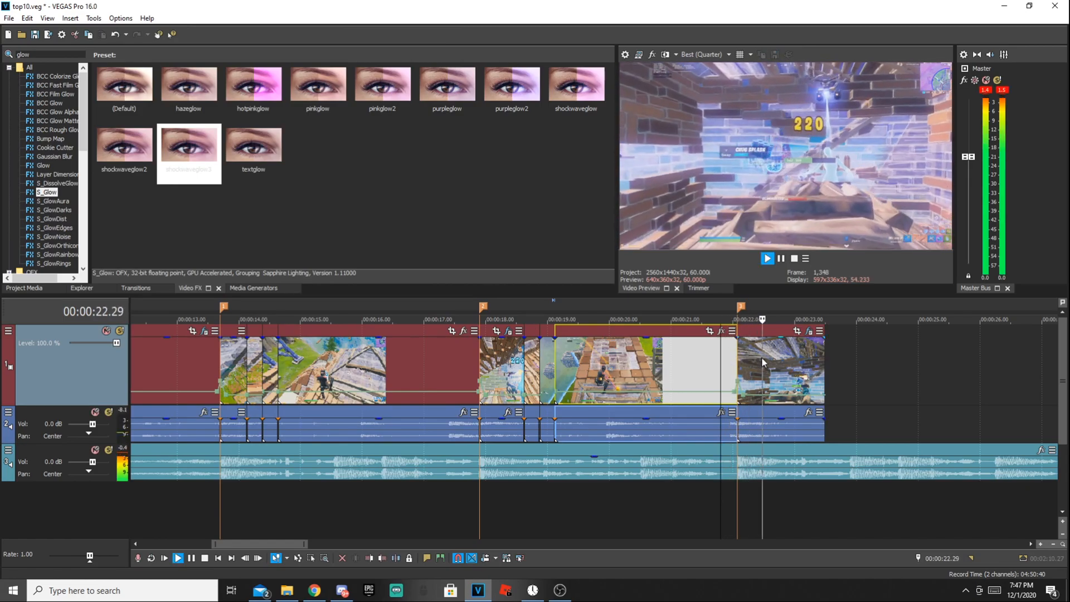
click(809, 331)
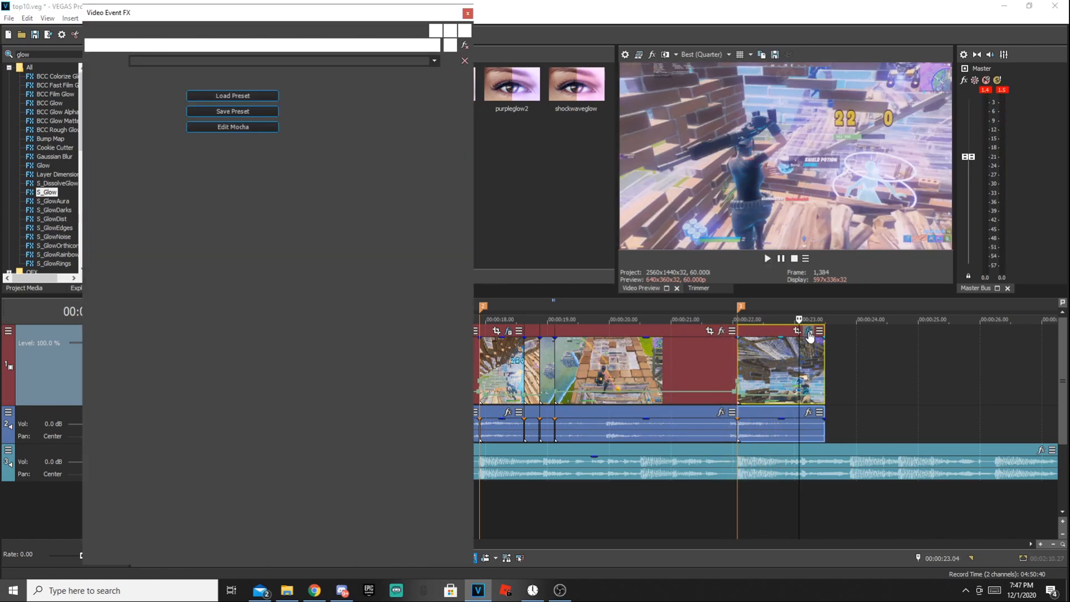
click(354, 157)
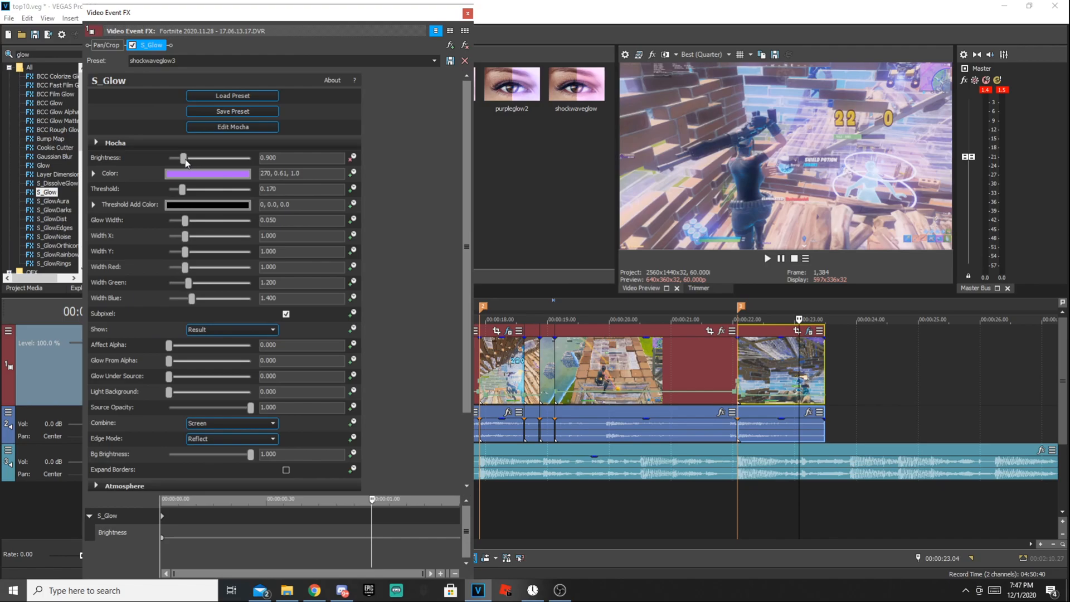
drag(186, 161, 166, 162)
click(726, 356)
key(space)
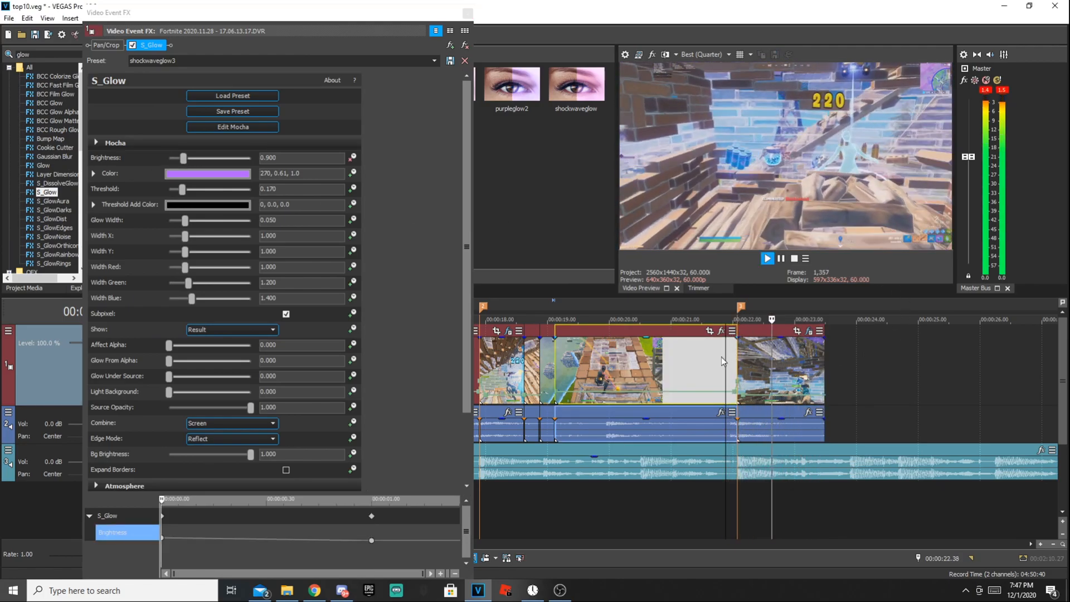
key(space)
key(space)
key(space)
click(467, 12)
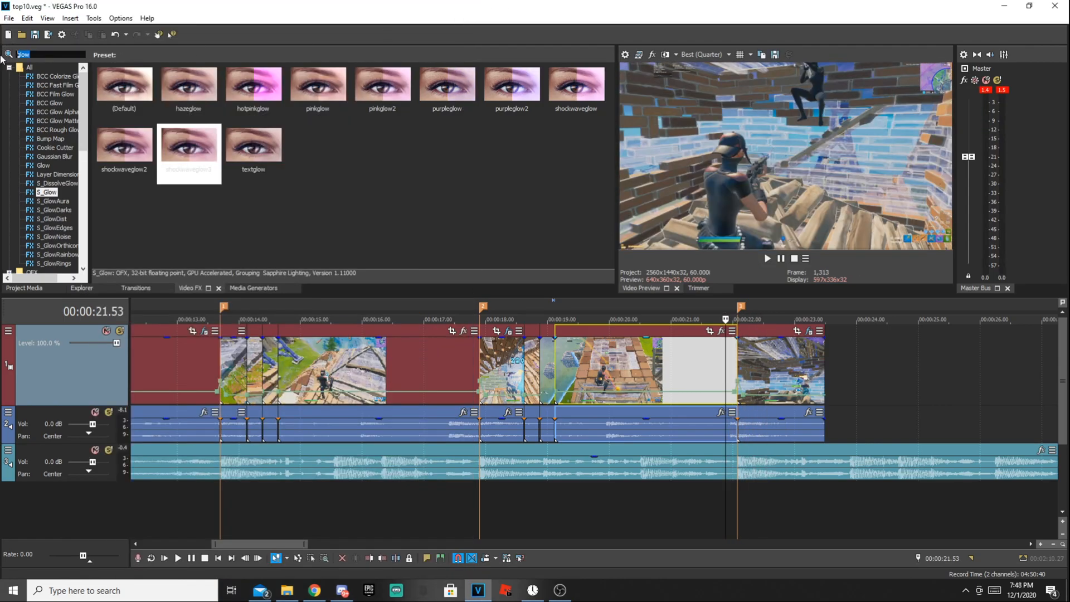
Find the S_Shake effect and apply its vertshake preset to the clip after the third marker
text(sh)
key(BackSpace)
key(BackSpace)
text(shake)
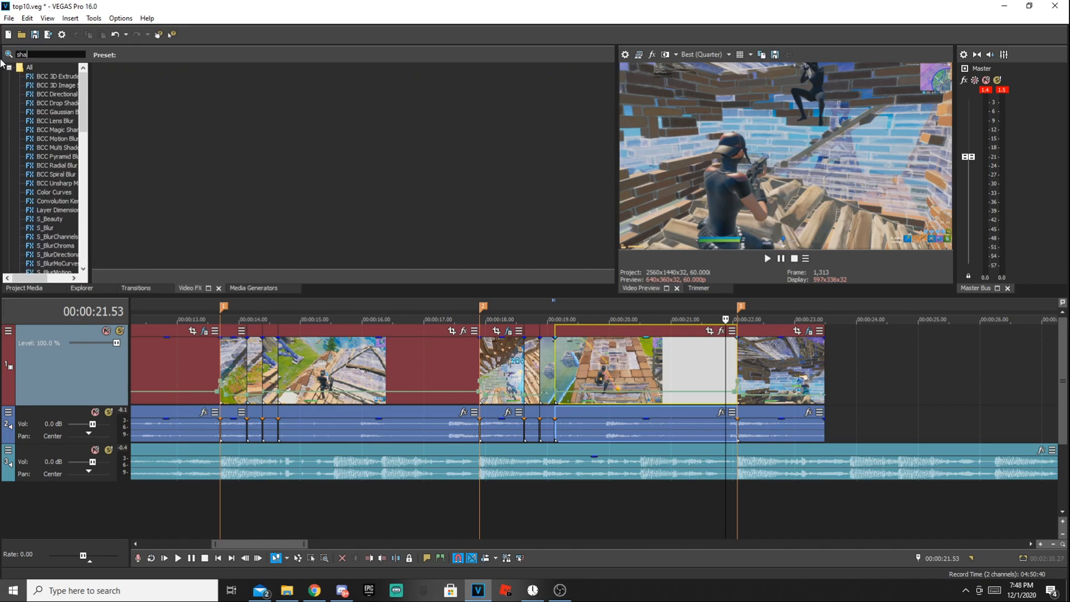
click(47, 86)
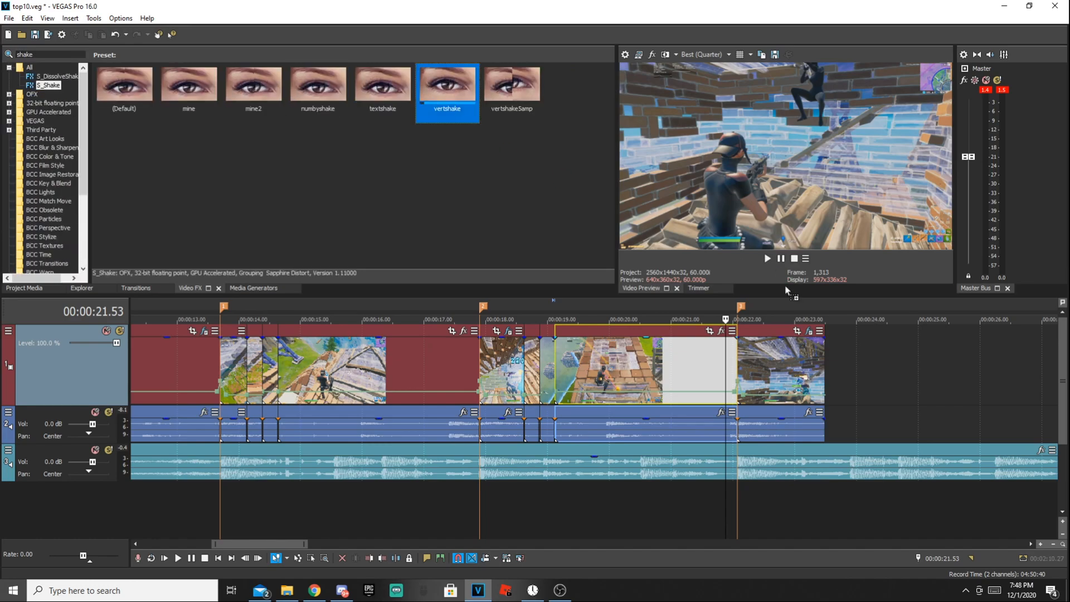
drag(452, 89, 741, 354)
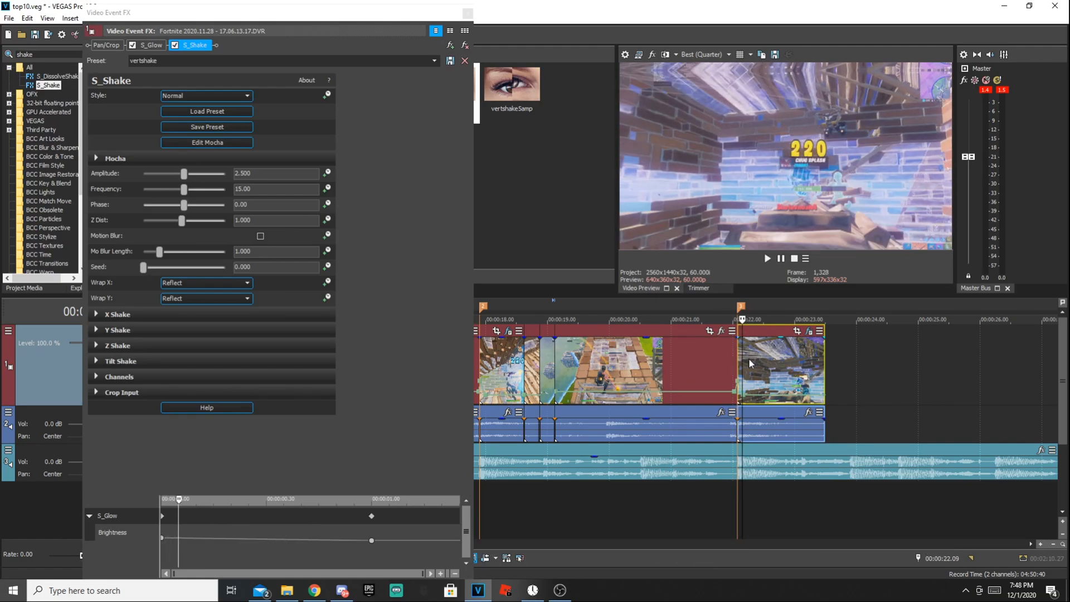
Animate the vertshake Amplitude, holding 2.5 at 00:00:22.10 and setting 0 at 00:00:22.12, and save the project
click(326, 174)
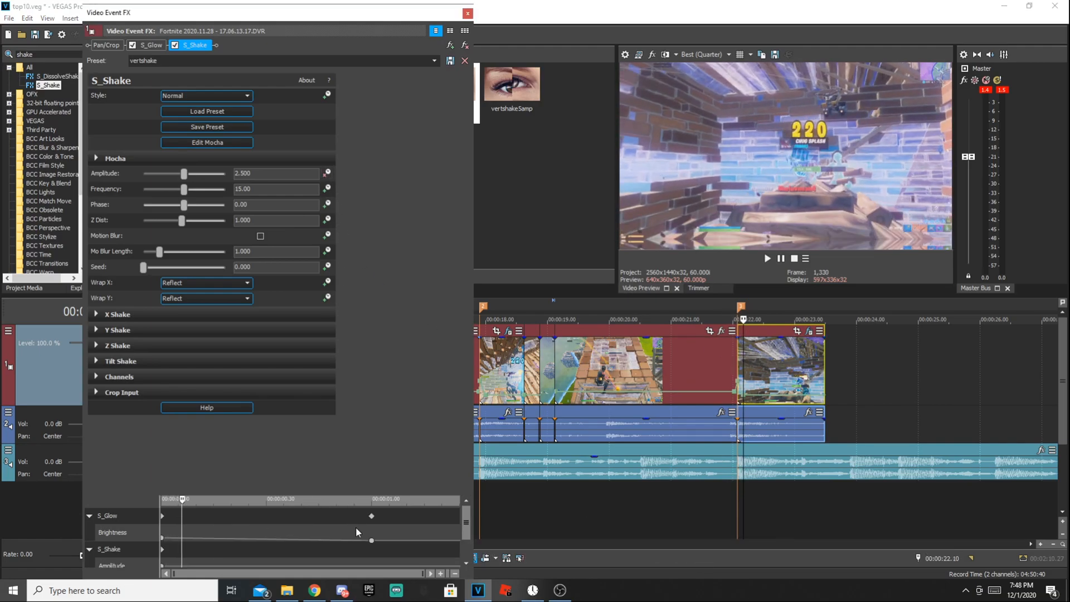
double_click(283, 6)
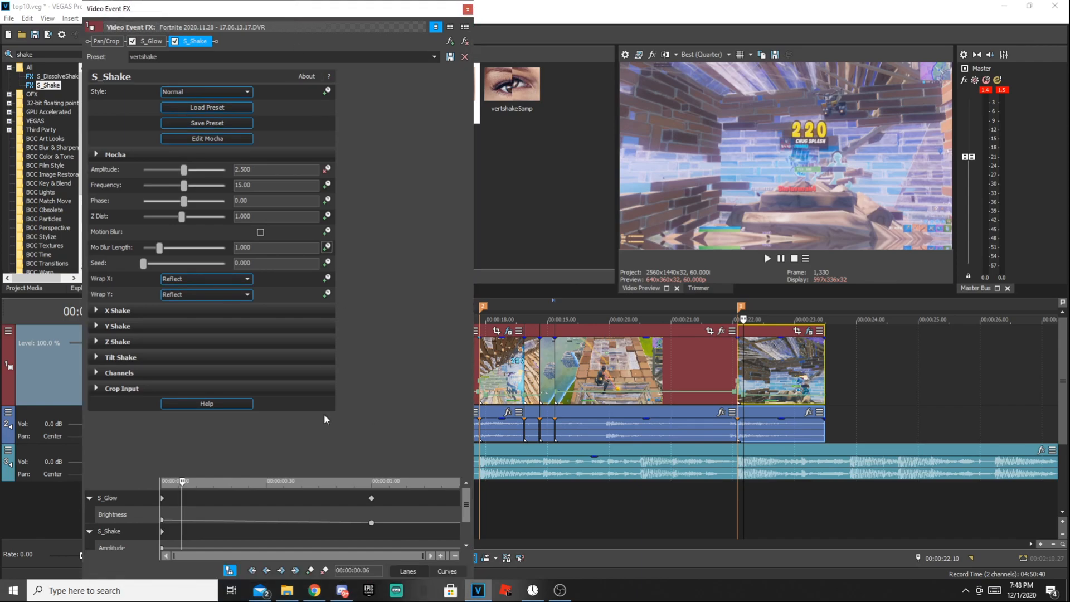
scroll(749, 367, up, 5)
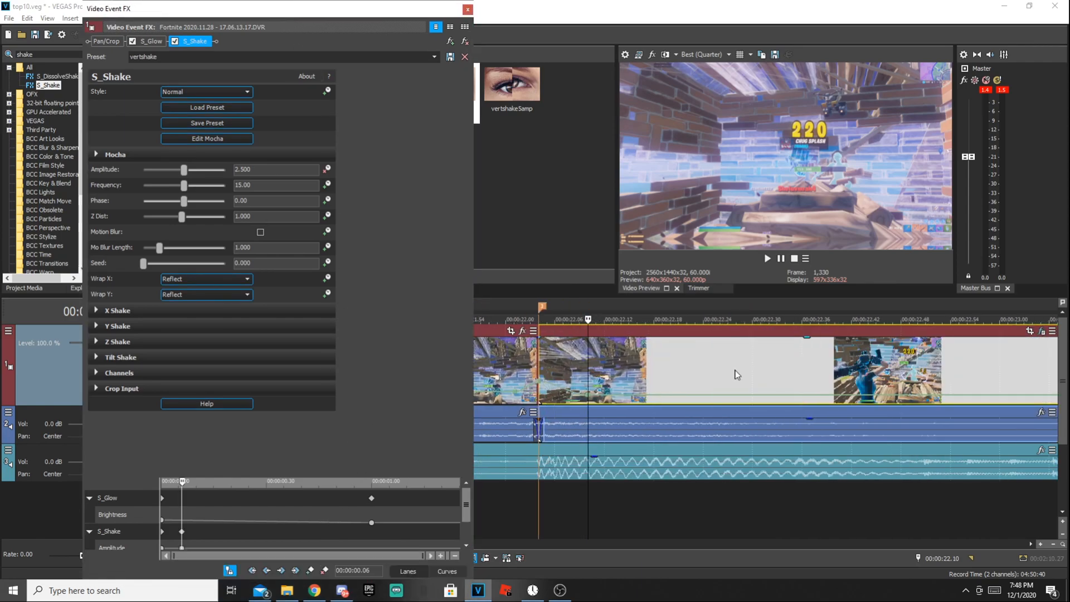
click(582, 372)
key(Right)
key(Right)
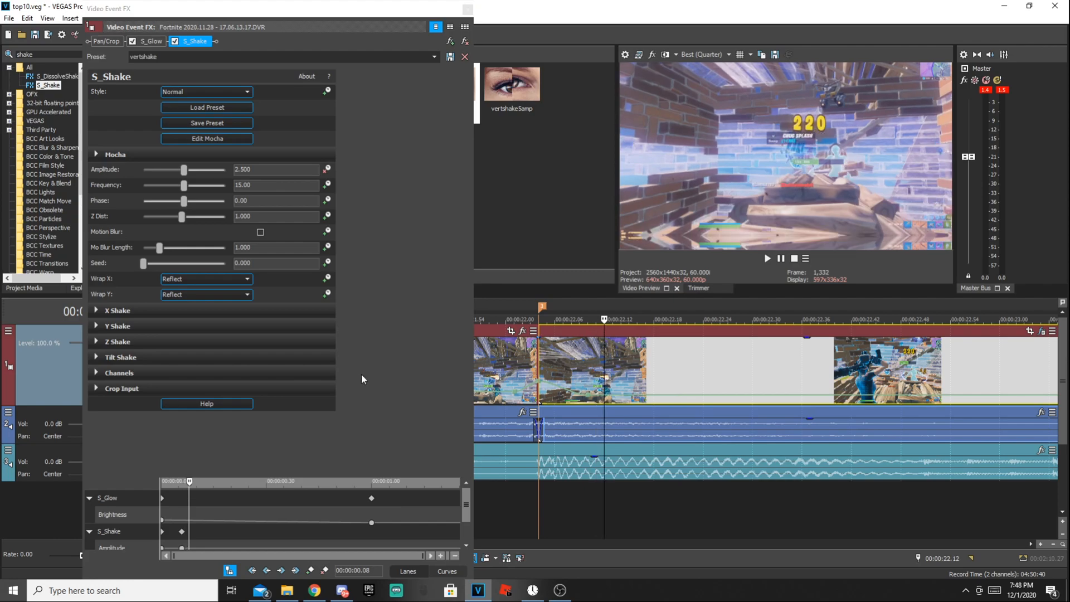
click(258, 169)
text(0)
key(Return)
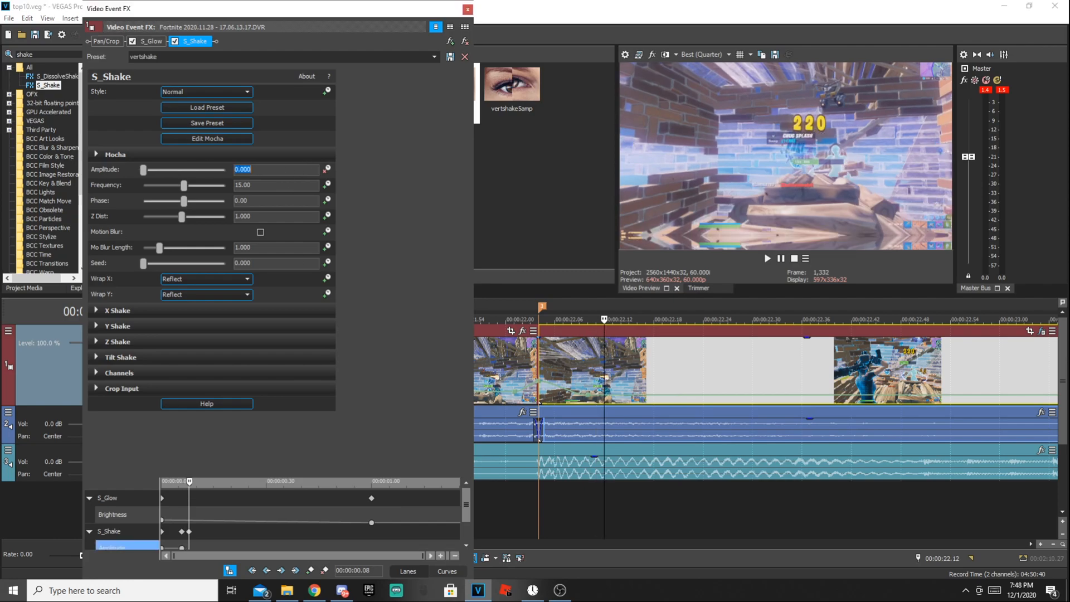
click(467, 10)
key(ctrl+s)
Play back across the third marker and add the S_Shake numbyshake preset to the clip after it
click(497, 355)
key(space)
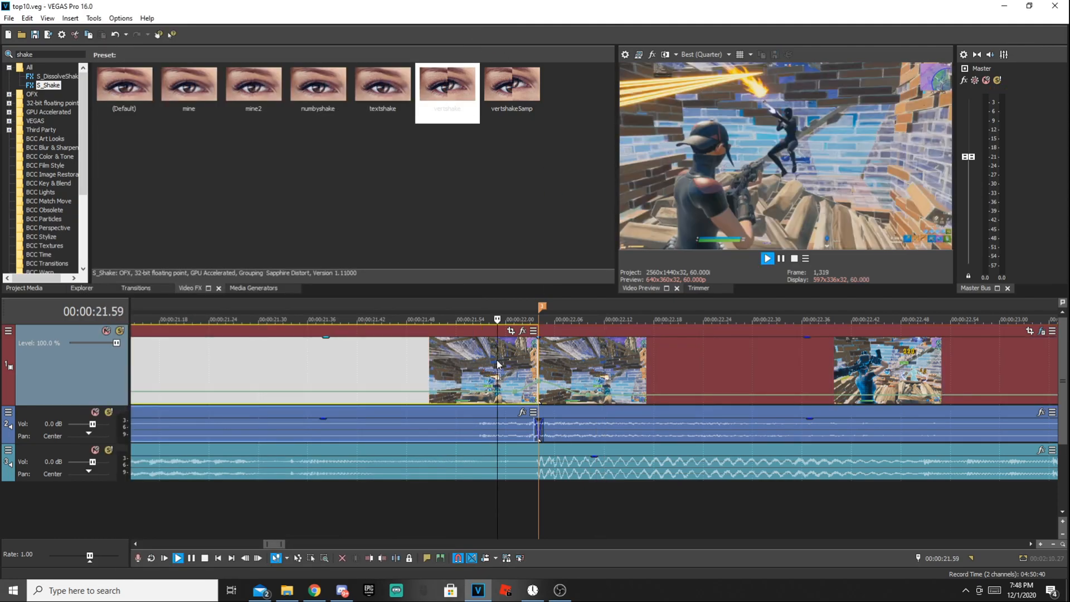
scroll(493, 356, down, 3)
key(space)
drag(317, 83, 507, 353)
click(493, 353)
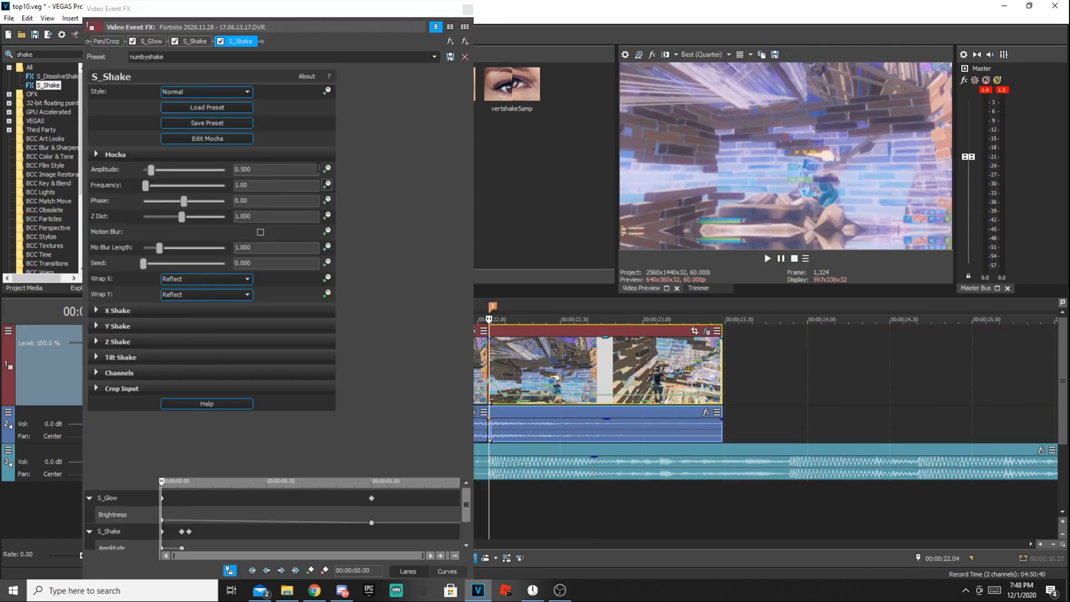
key(space)
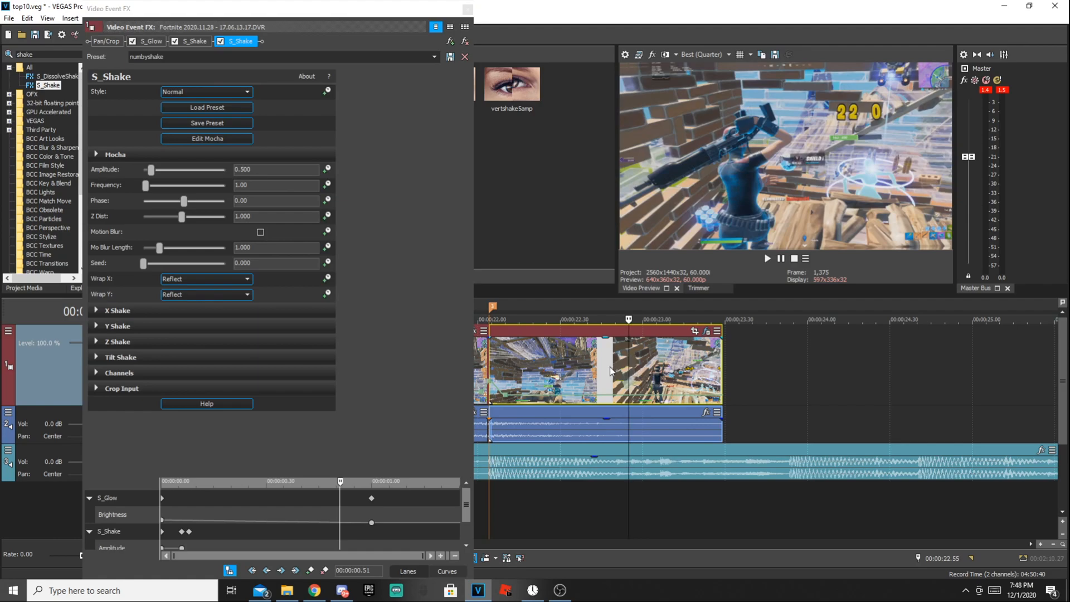
Animate the numbyshake Amplitude to reach 0 at 00:00:23.03 and check its channel settings
click(439, 214)
drag(628, 363, 651, 363)
drag(155, 170, 143, 175)
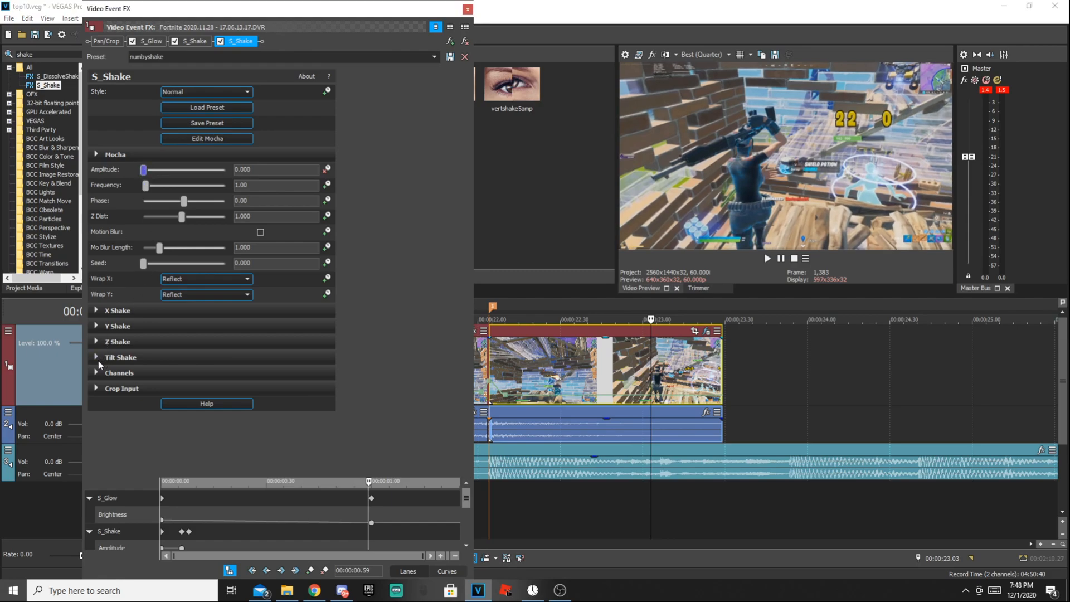
click(93, 373)
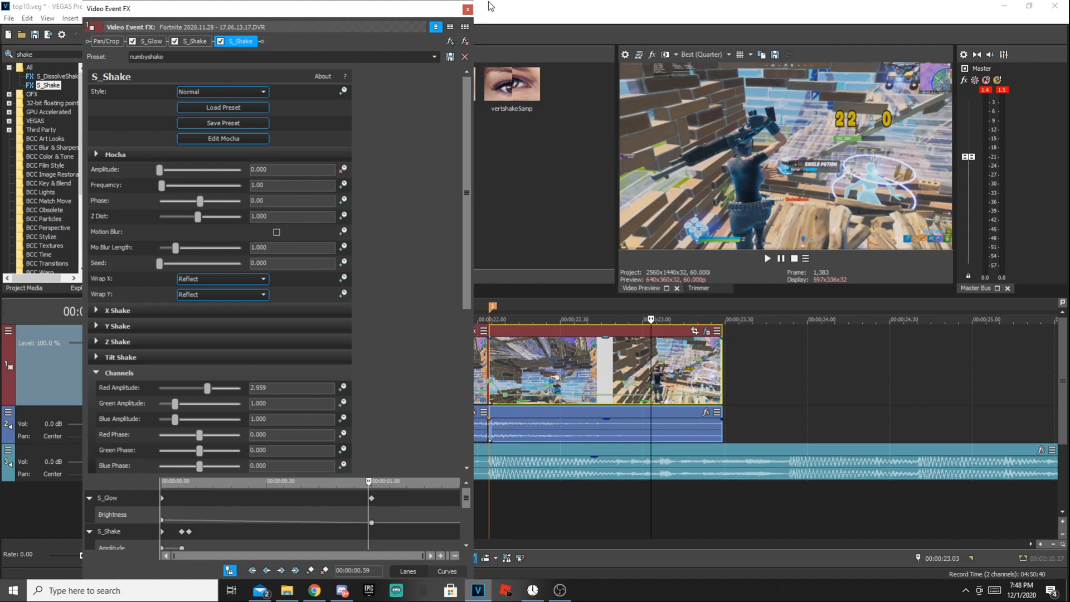
click(468, 9)
Play back across the third marker to examine the combined glow, shake and velocity effects
key(space)
key(space)
key(space)
key(space)
scroll(528, 363, down, 5)
key(space)
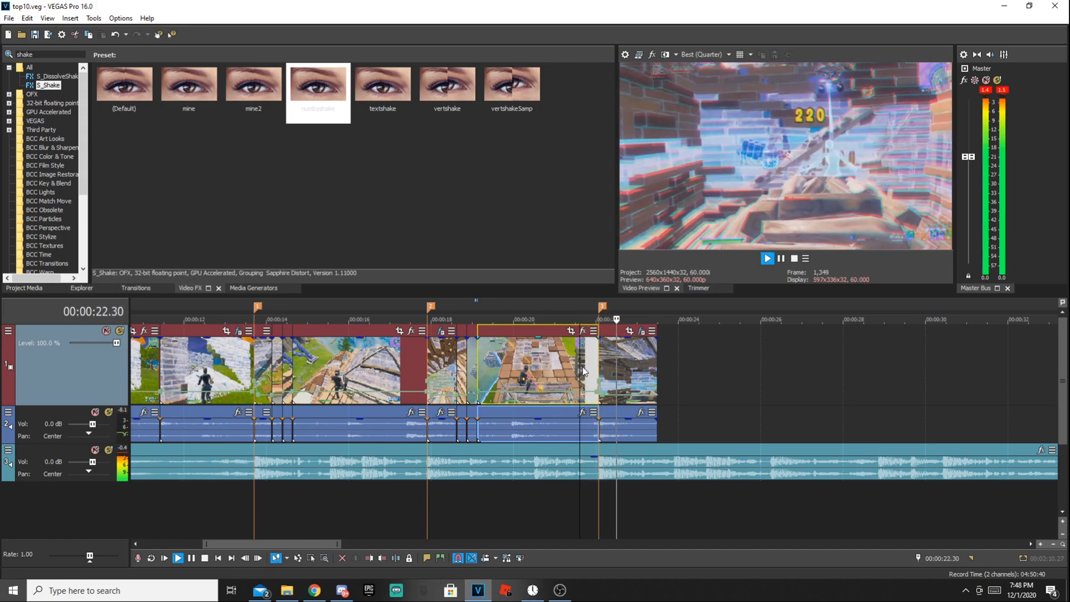
key(space)
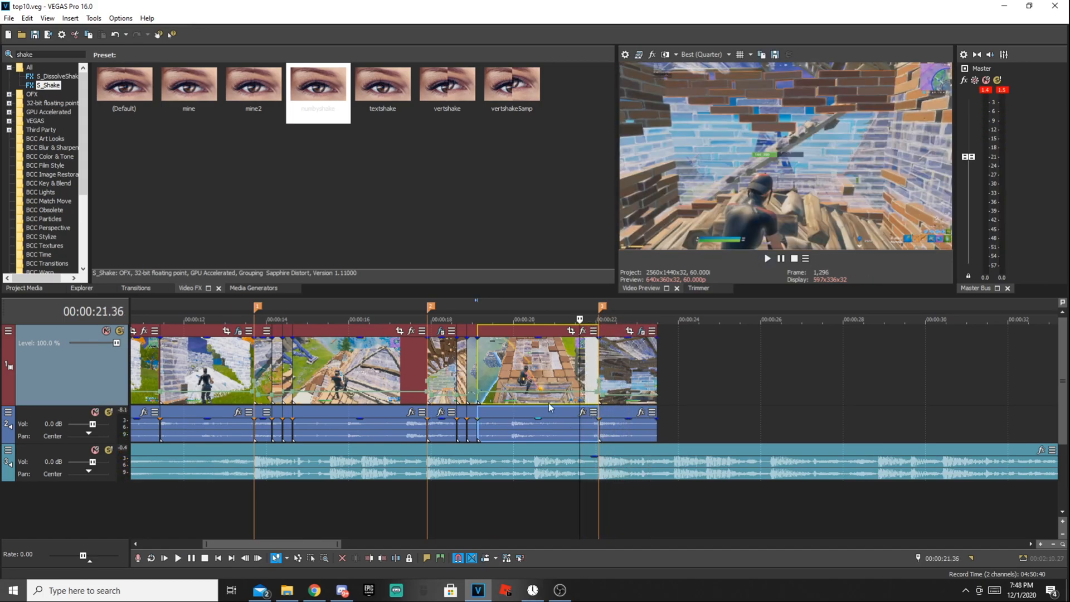
scroll(248, 512, down, 8)
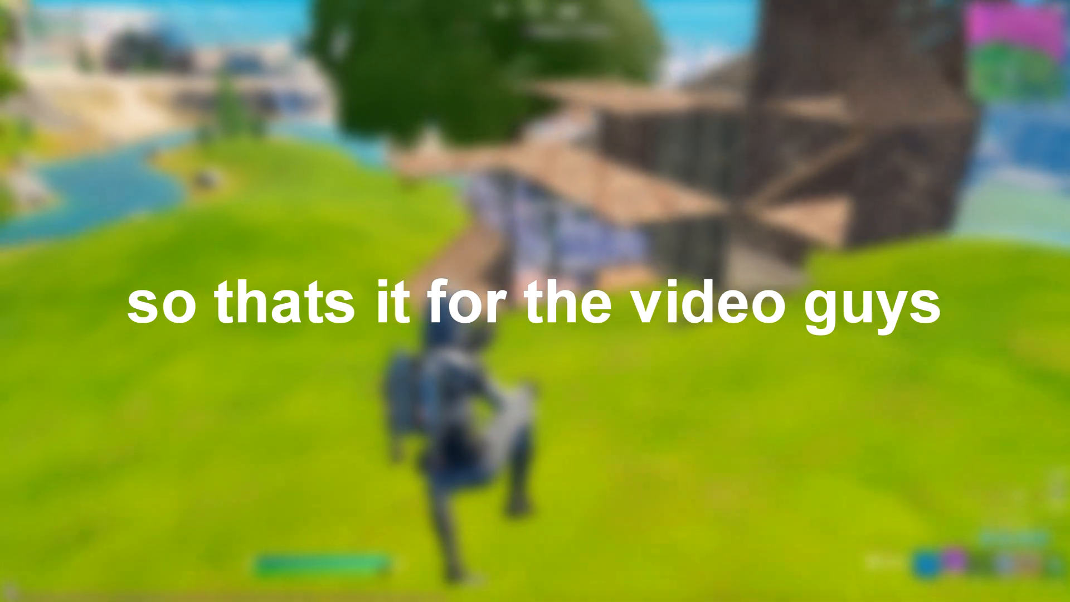